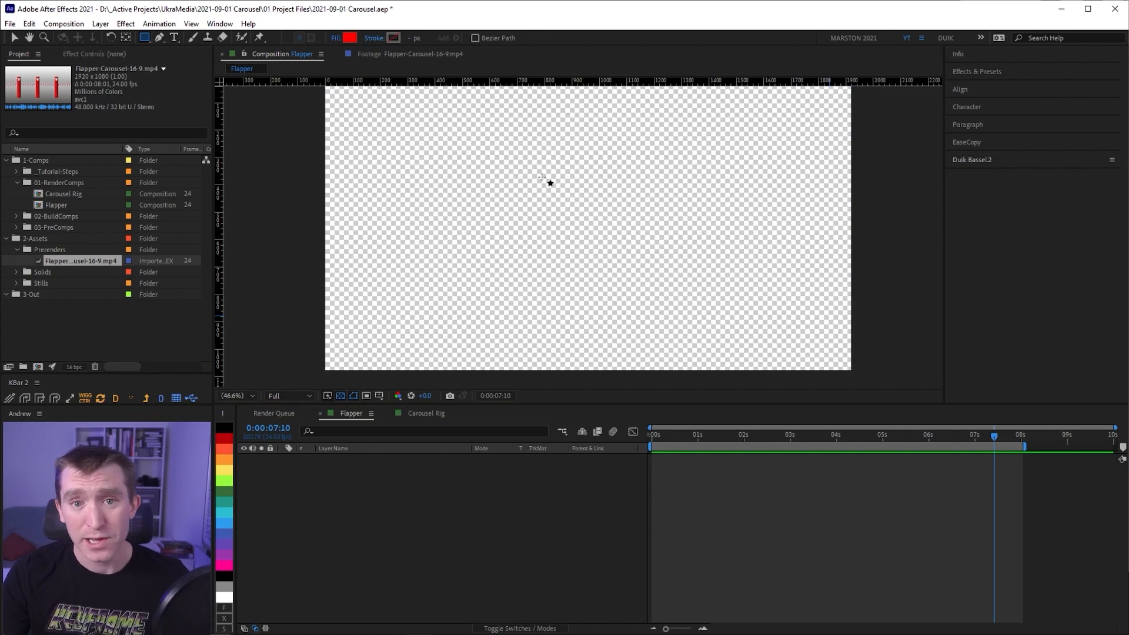
Draw a tall, narrow red rectangle about 75 × 681 px near the composition's centre and extend its layer back to the first frame
left_click_drag(570, 160, 591, 348)
key("v")
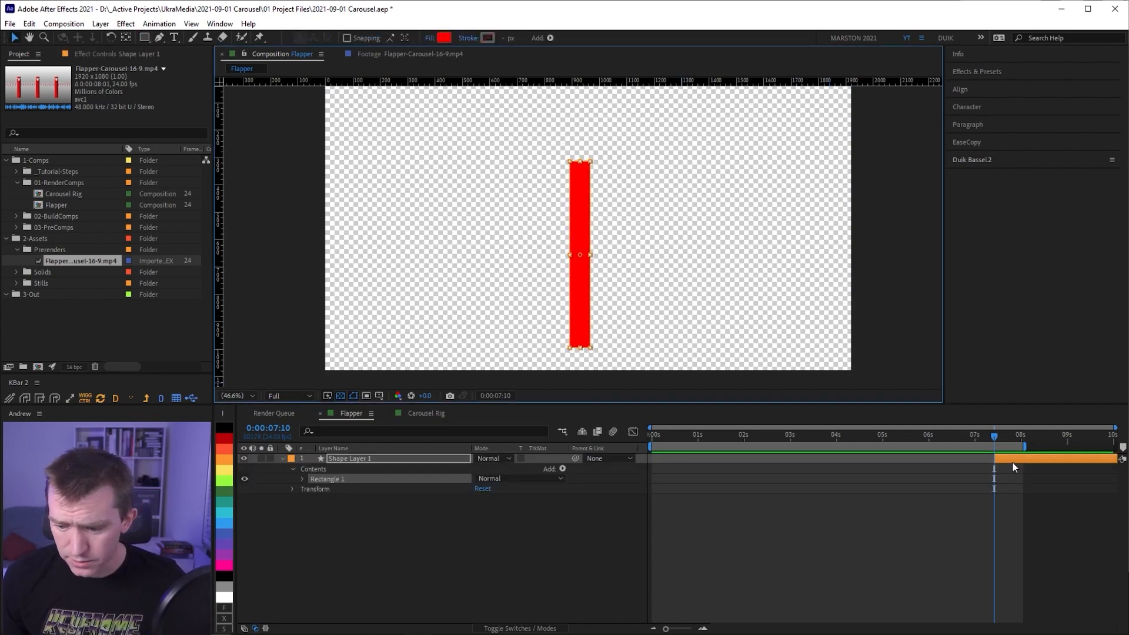
key("Home")
key("alt+bracketleft")
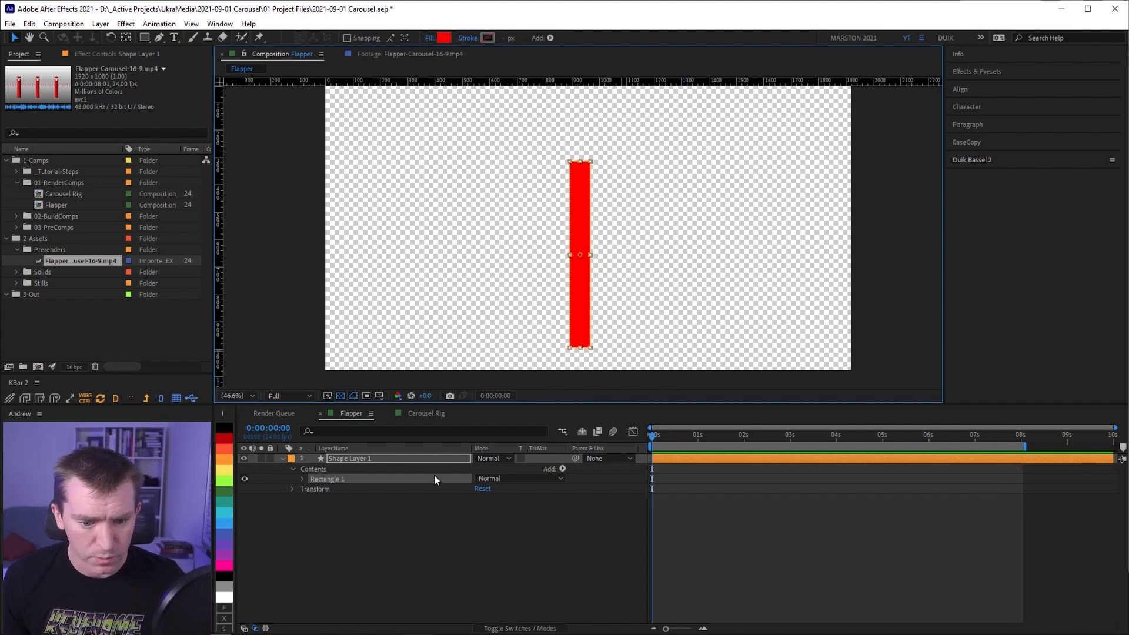
Set the size of the rectangle path in Shape Layer 1 to 75 × 680
left_click(676, 460)
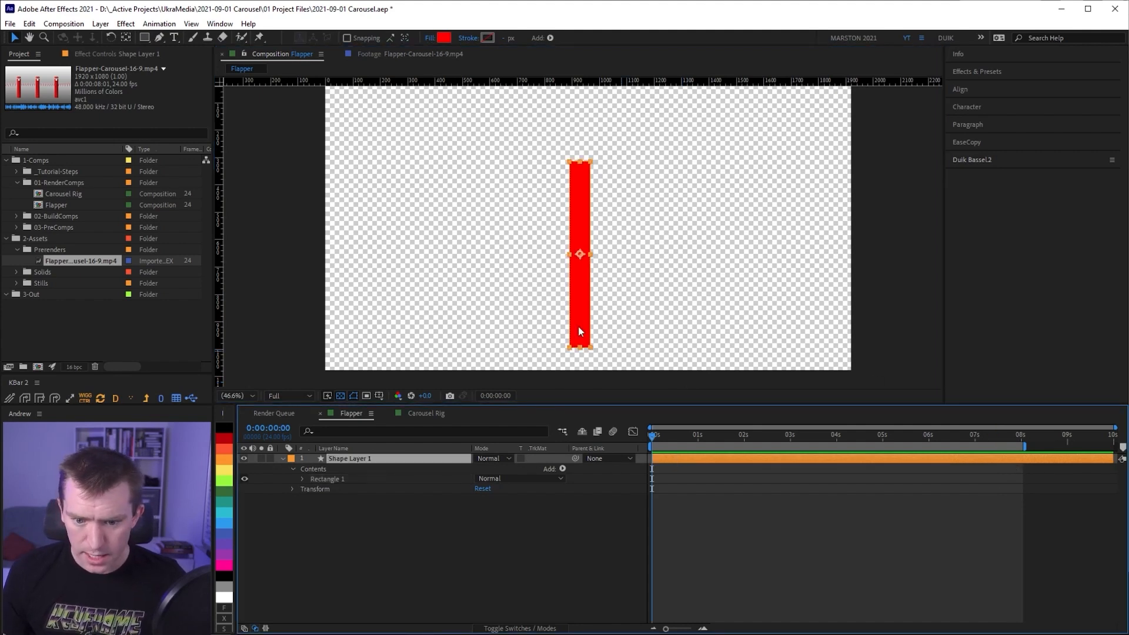
left_click(303, 479)
left_click(312, 489)
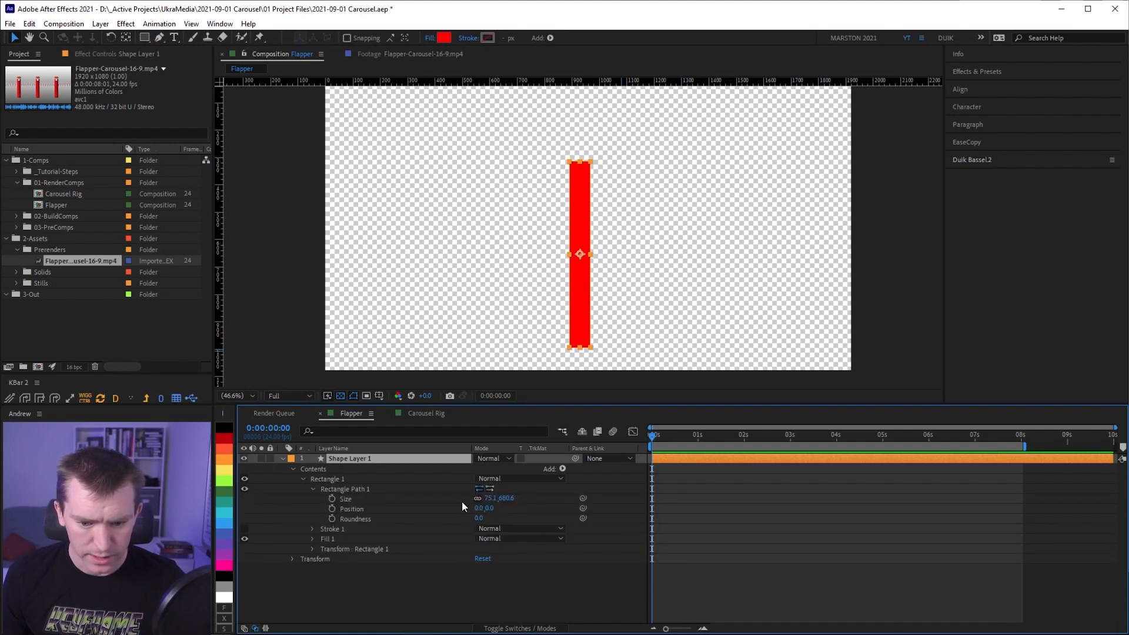
left_click(493, 499)
type("75")
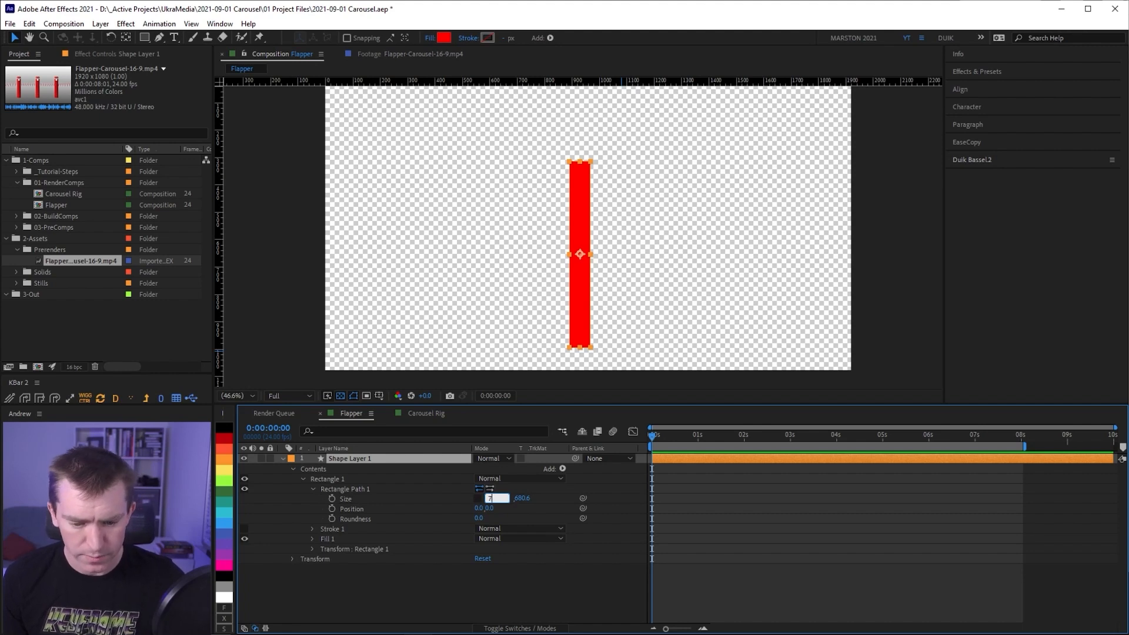
key("Tab")
type("680")
key("Return")
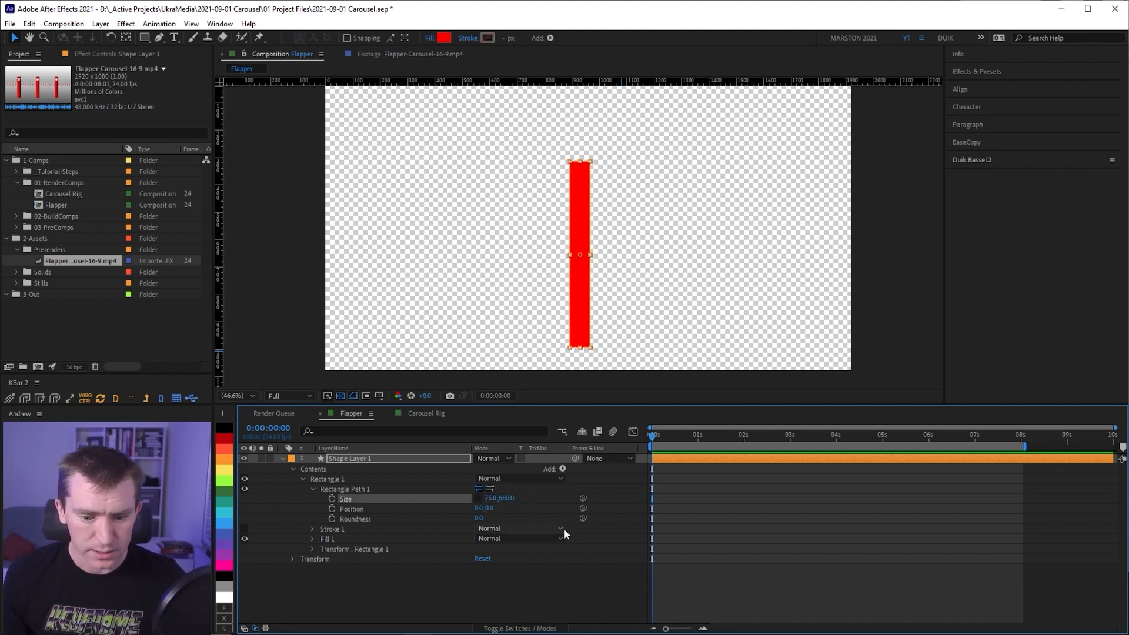
Pre-compose Shape Layer 1 as PC-Flapper-Part and file the new composition in the 03-PreComps folder
left_click(373, 457)
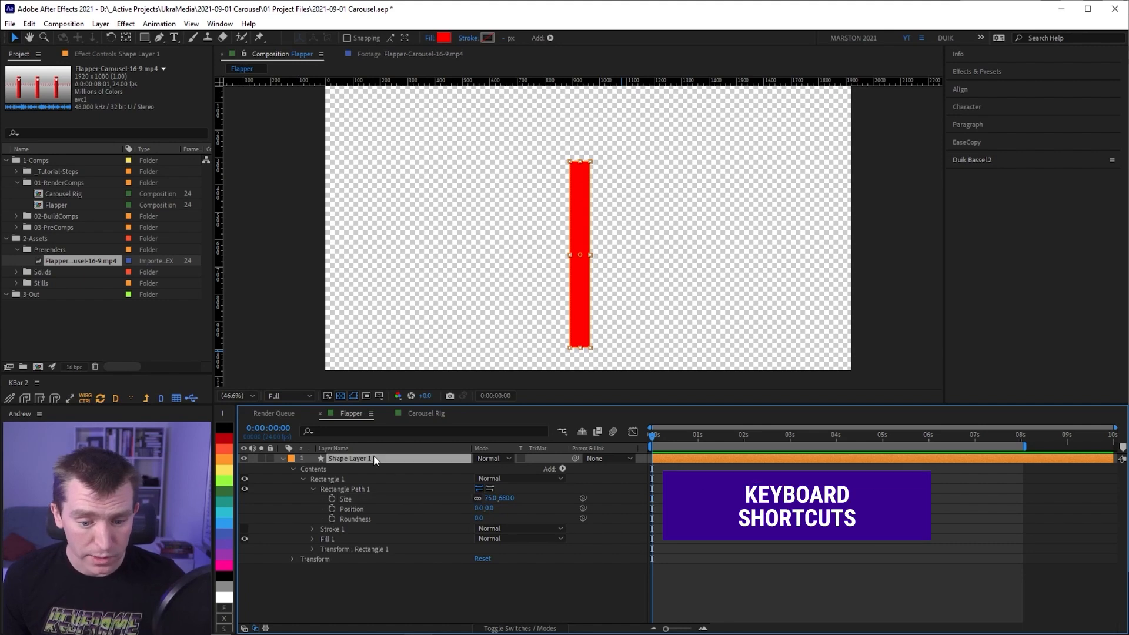
key("ctrl+shift+c")
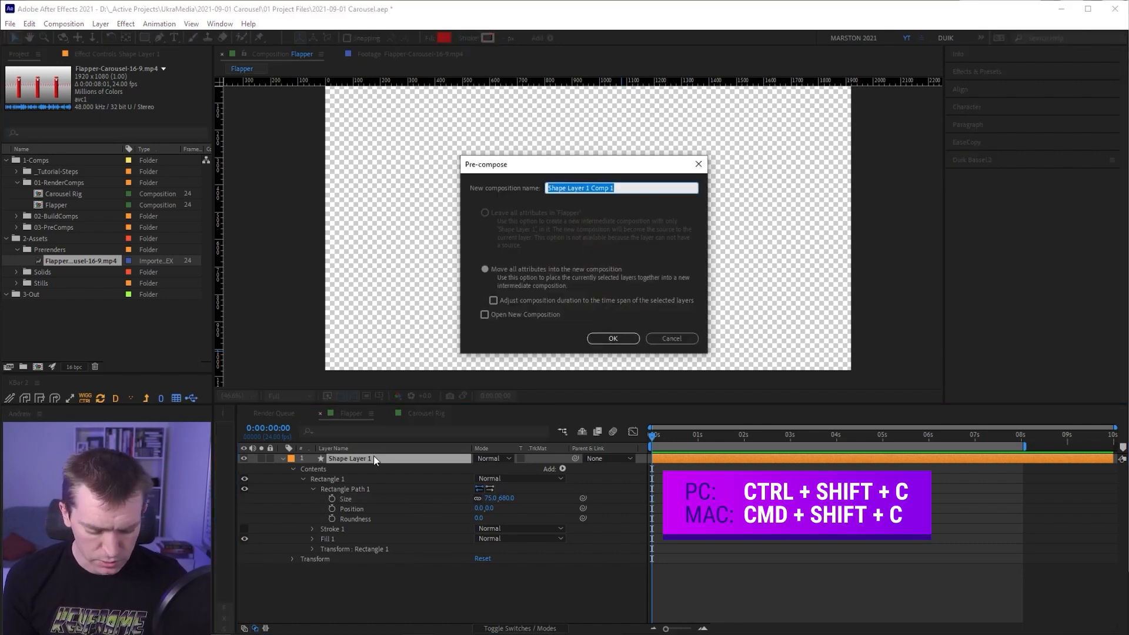
type("P")
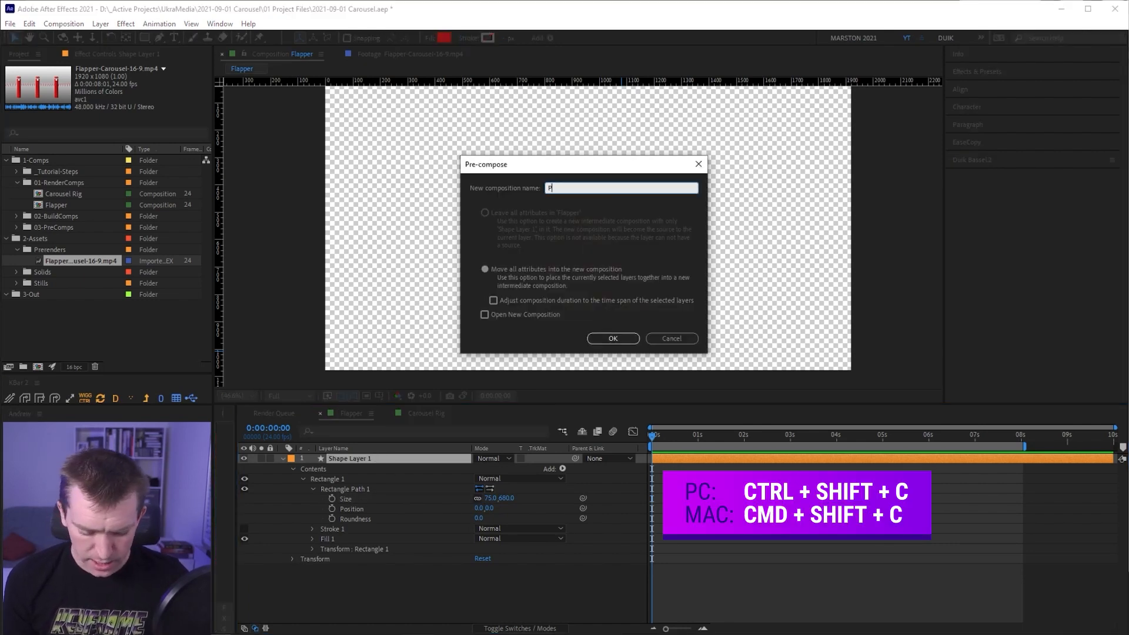
type("C-Flapper-Part")
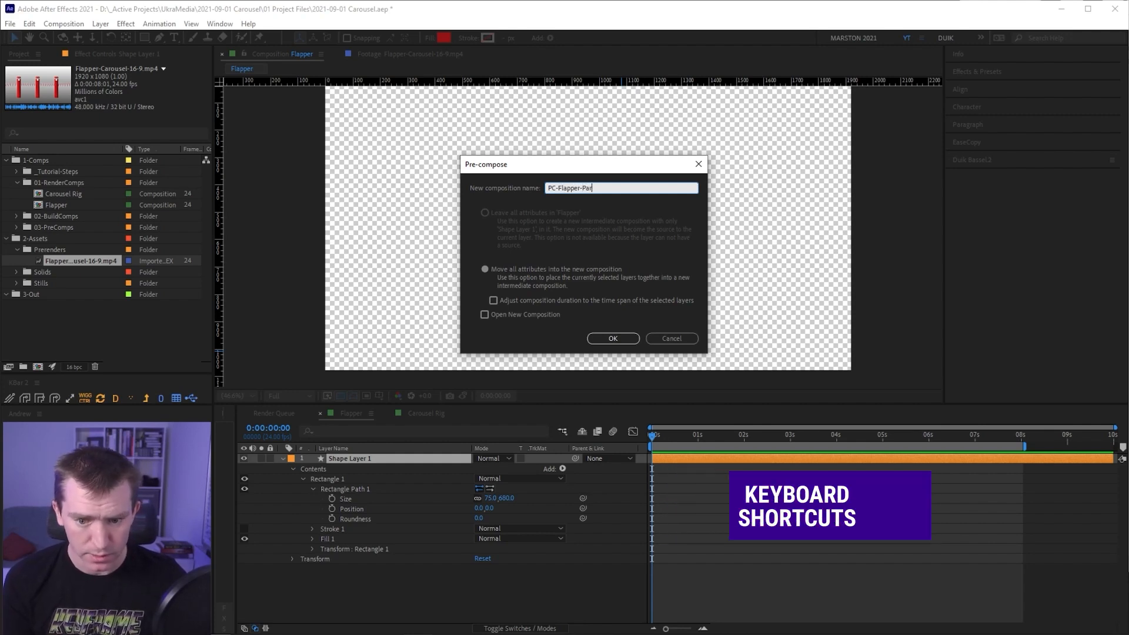
key("Return")
left_click_drag(58, 214, 61, 238)
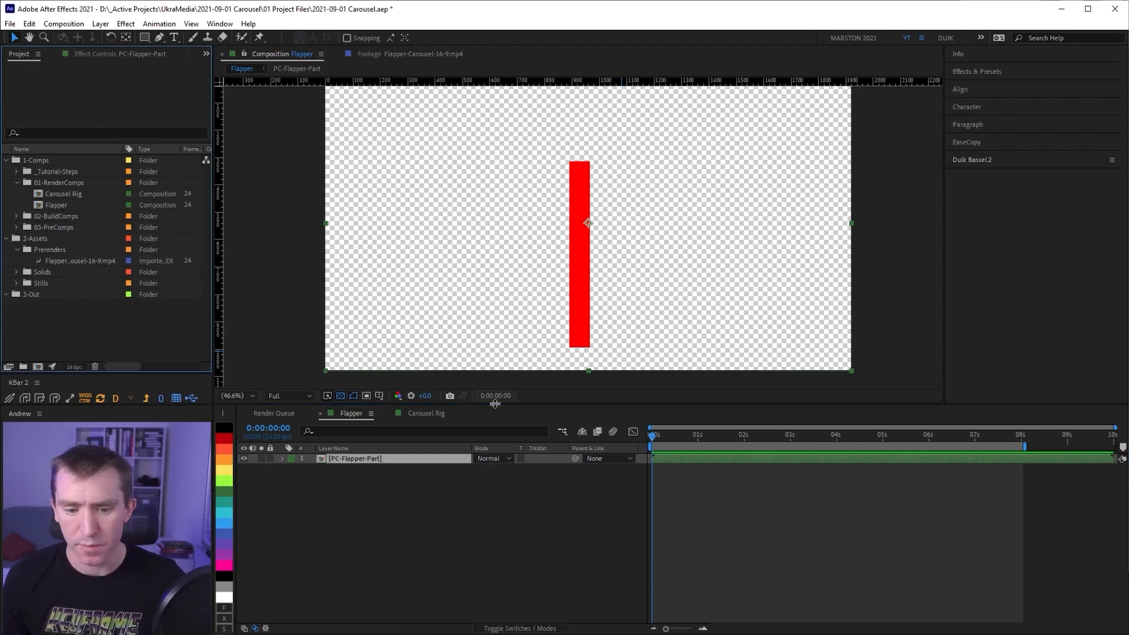
left_click(513, 472)
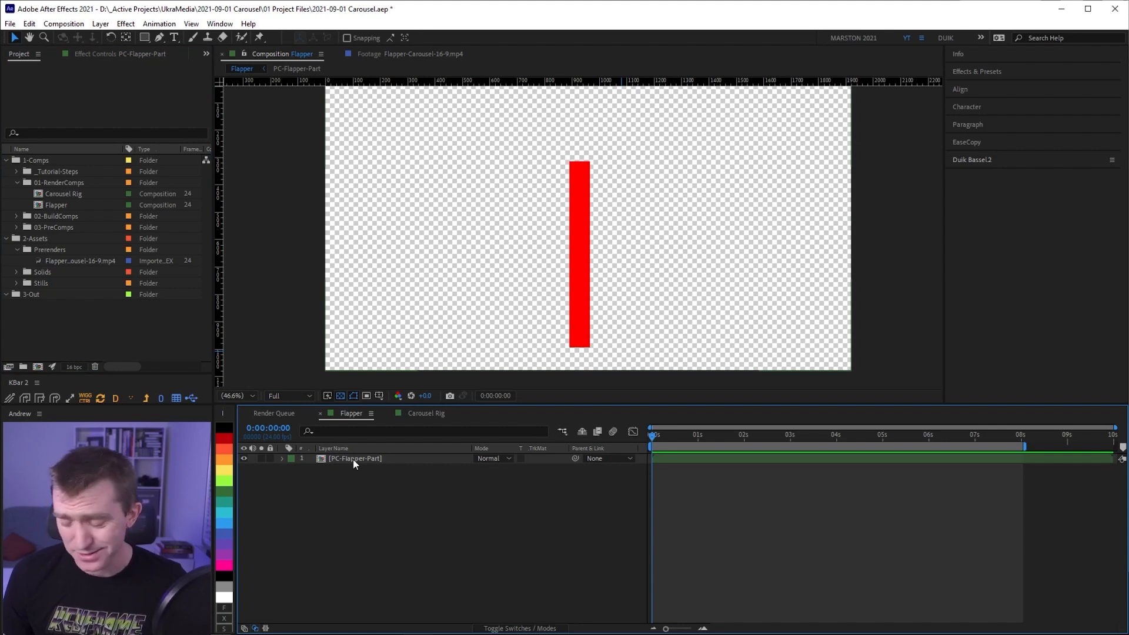
Open the PC-Flapper-Part pre-composition and centre its shape layer in the frame
left_click(353, 460)
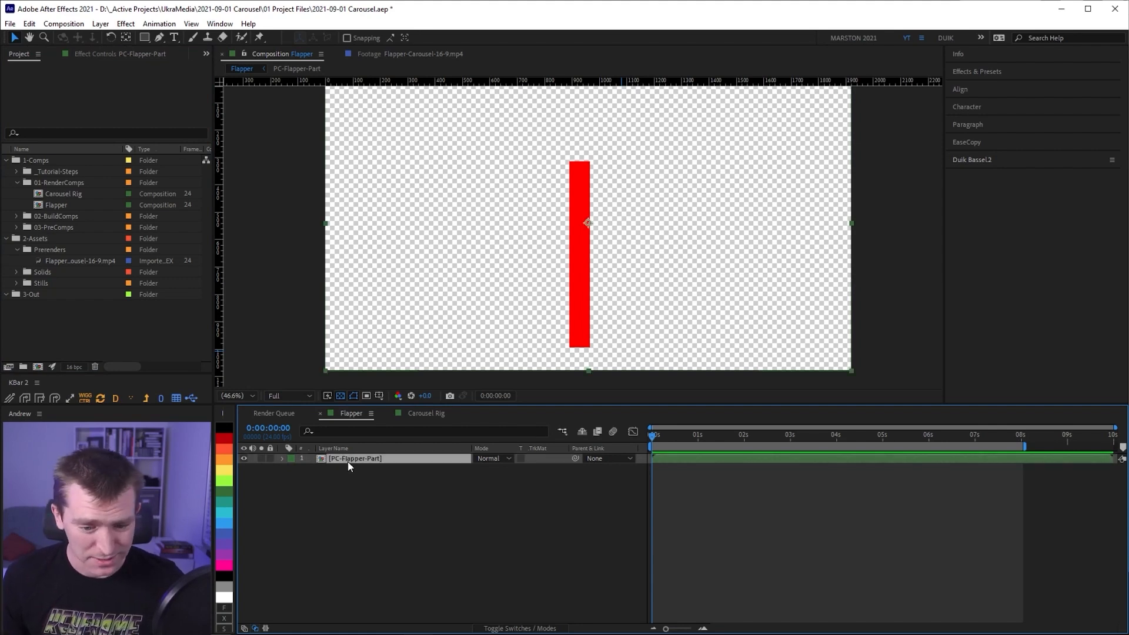
double_click(348, 463)
left_click(363, 458)
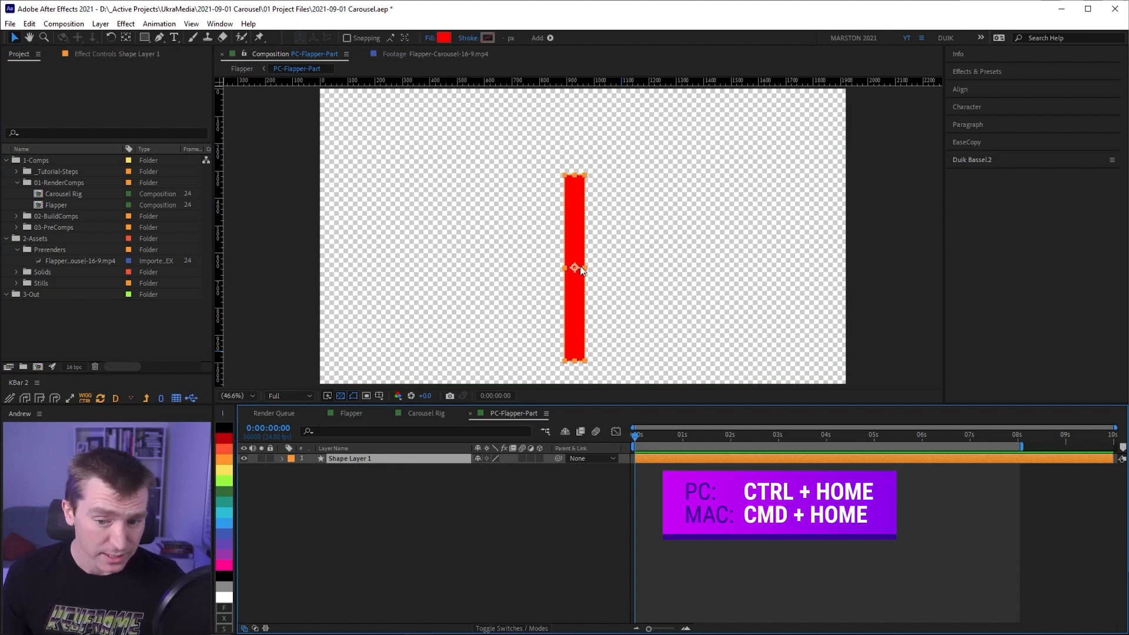
key("ctrl+Home")
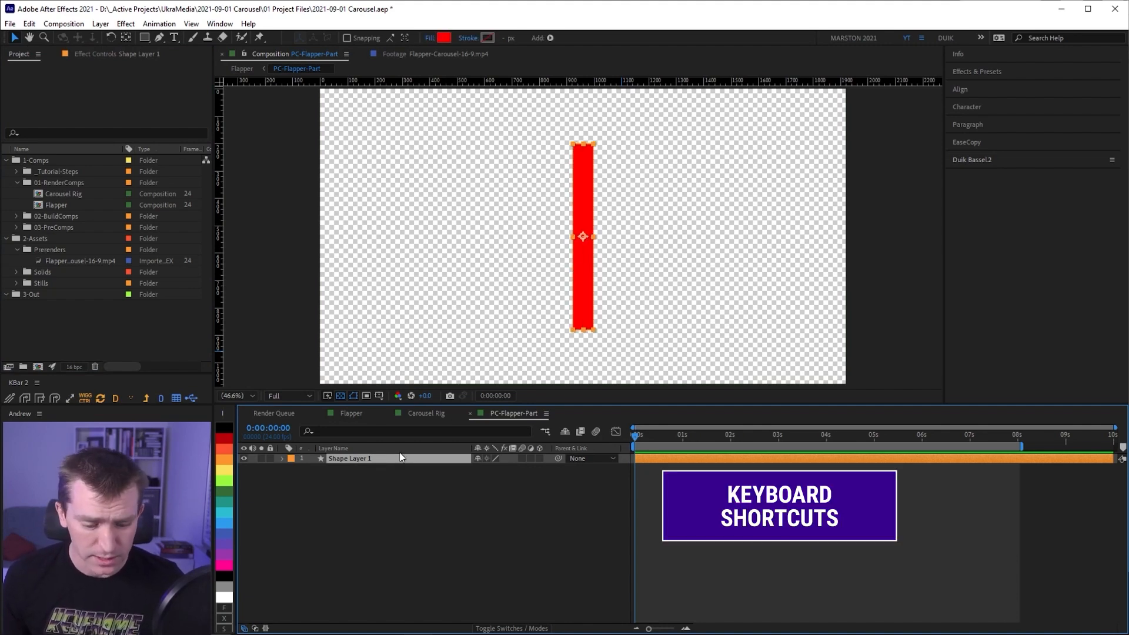
Resize the PC-Flapper-Part composition to 75 px wide and 680 px high
key("ctrl+k")
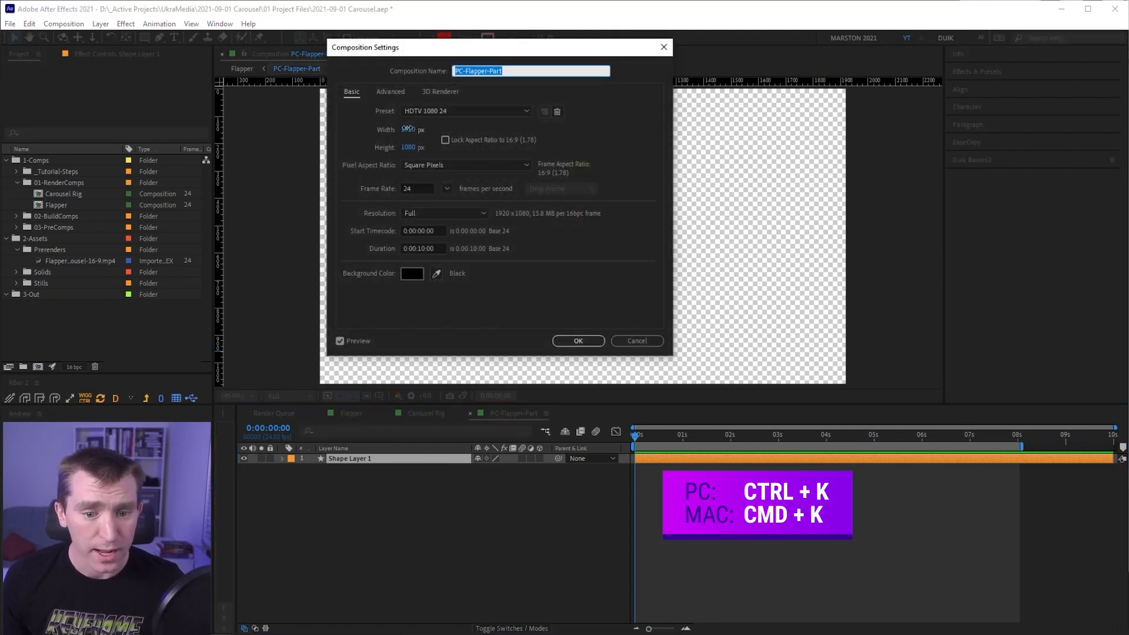
double_click(407, 129)
type("75")
key("Tab")
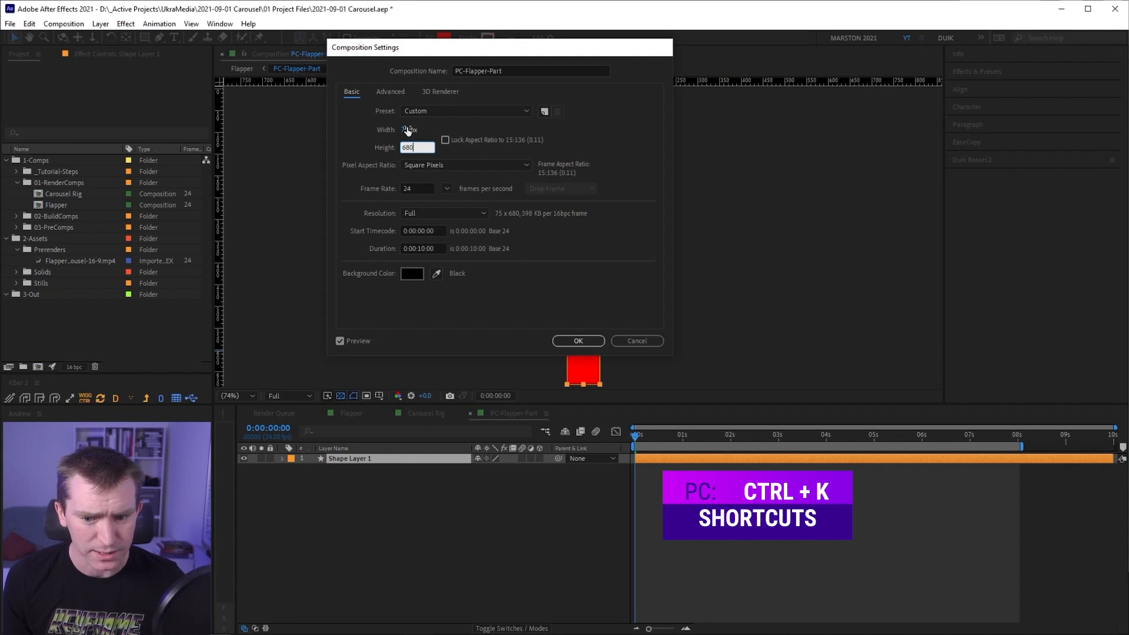
left_click(578, 341)
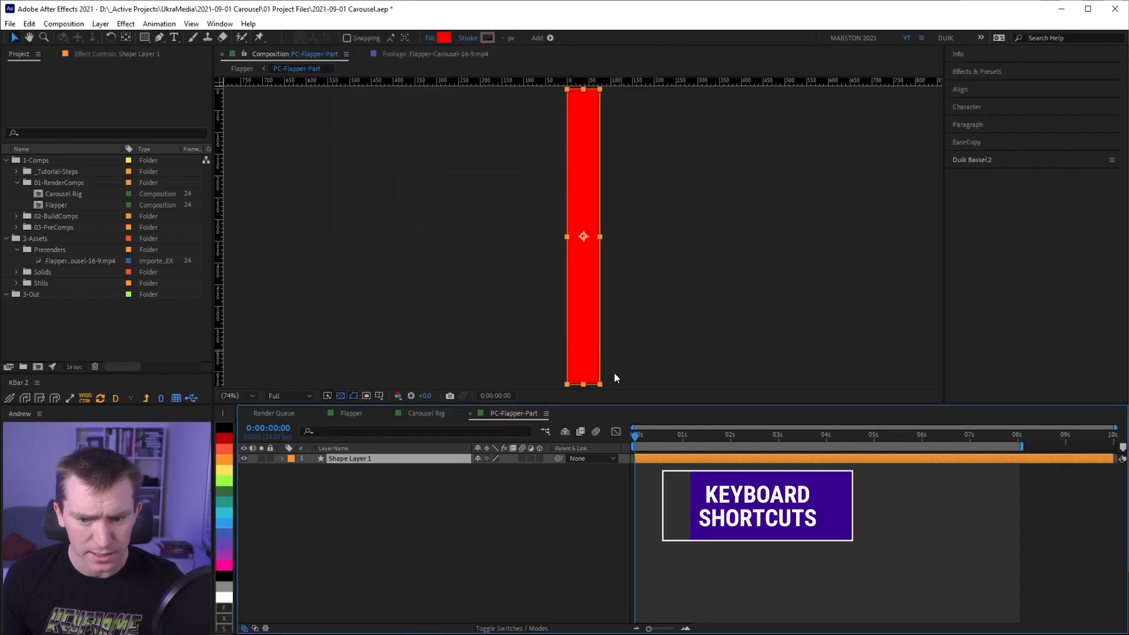
left_click(387, 486)
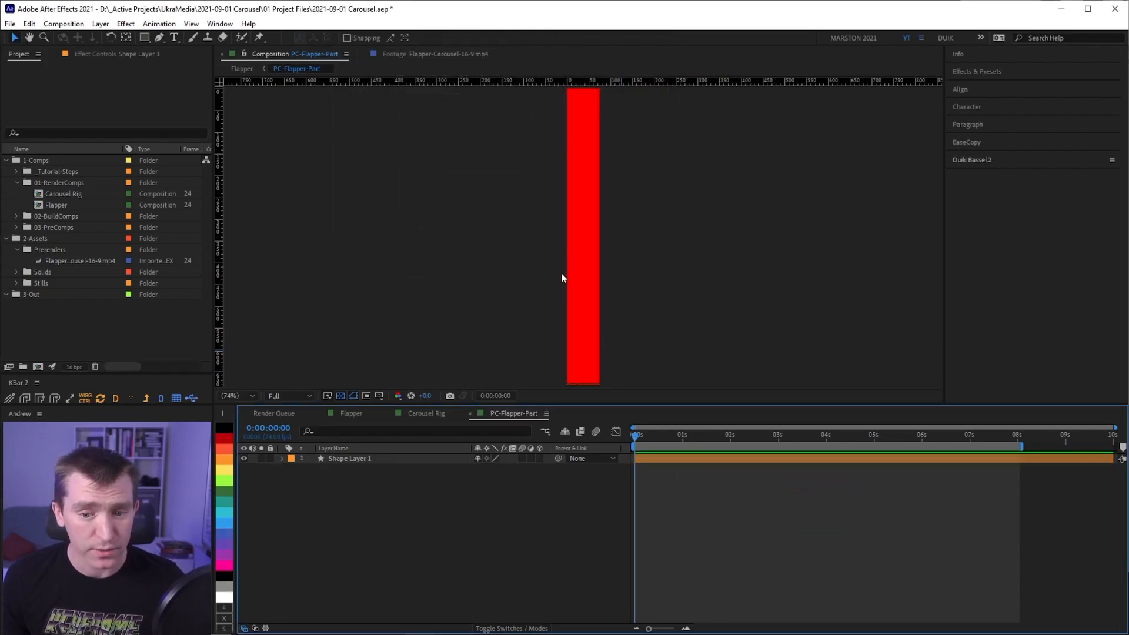
Rename the shape layer as Rect-Flapper
left_click(414, 459)
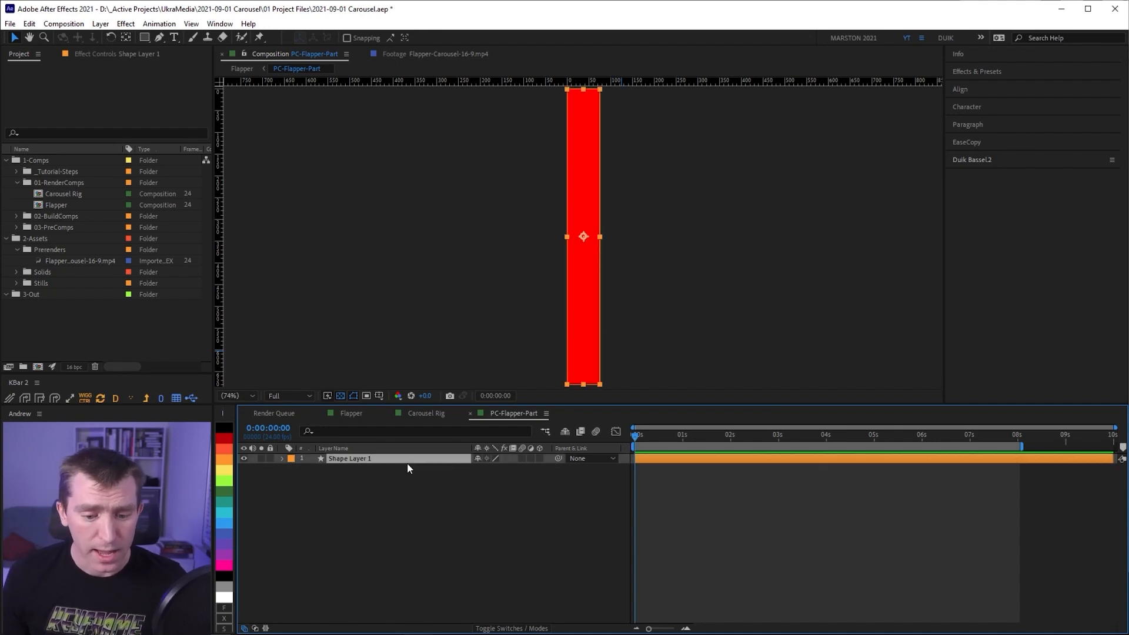
key("Return")
type("Rect-Flapper")
key("Return")
left_click(391, 468)
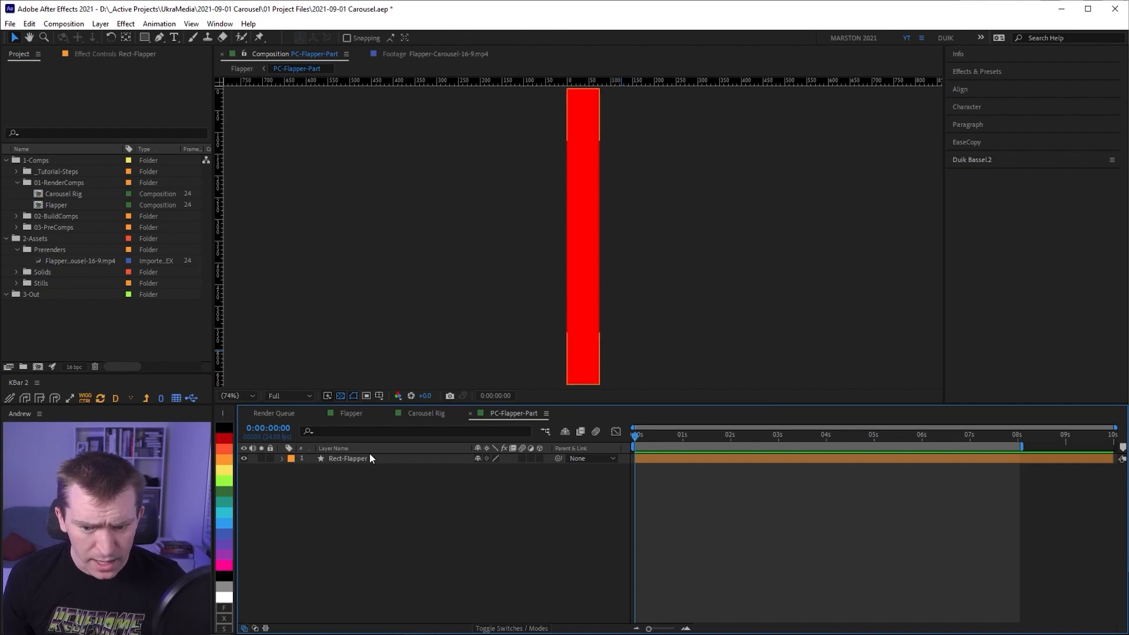
Add a Gradient Overlay layer style to the Rect-Flapper layer and expand its settings
right_click(345, 458)
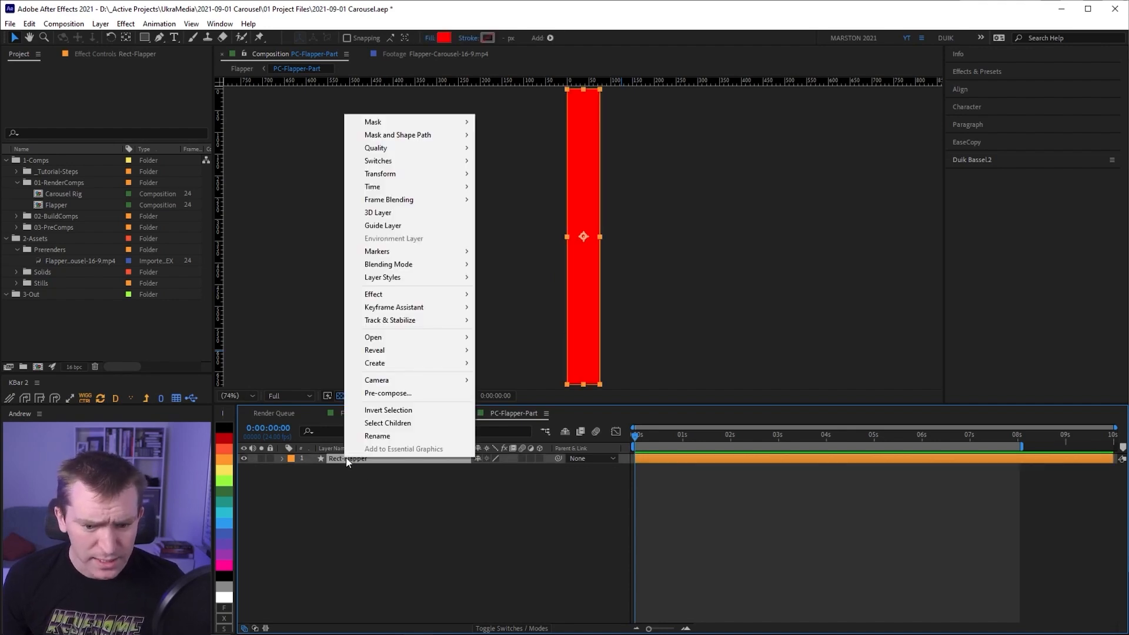
mouse_move(404, 278)
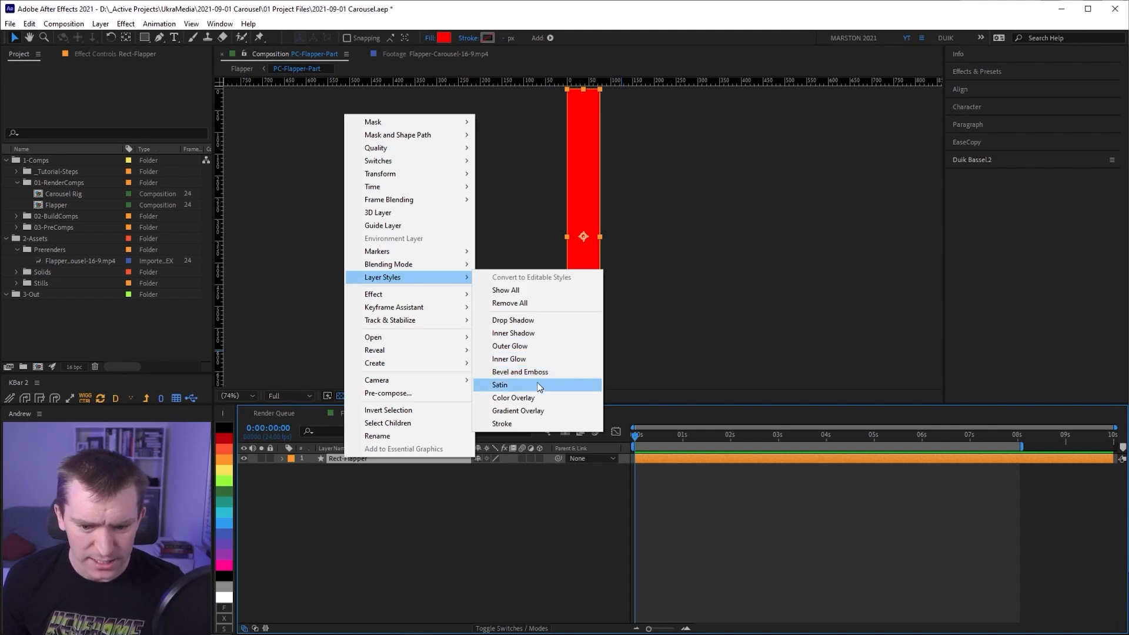
left_click(539, 411)
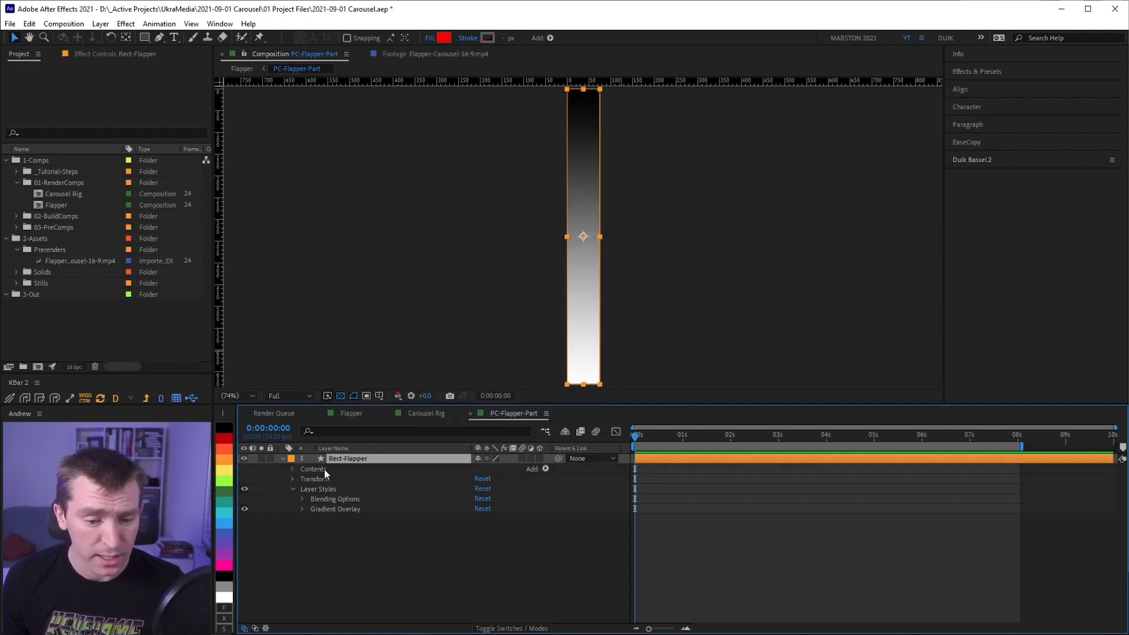
left_click(303, 510)
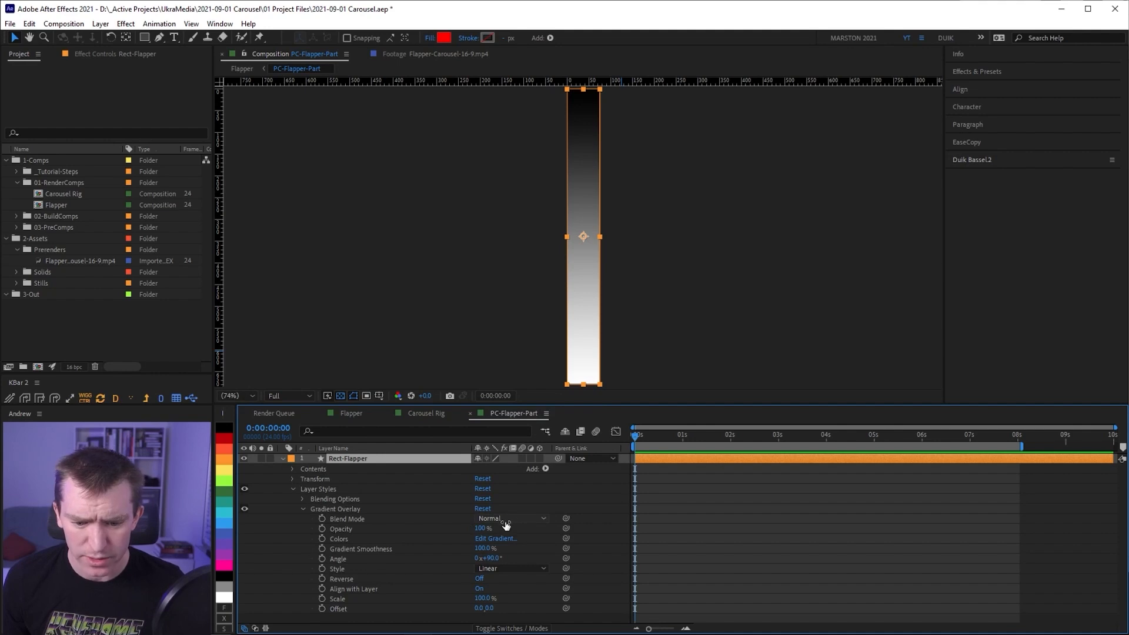
Set both colour stops of the overlay's gradient to the dark red AD0000
left_click(487, 539)
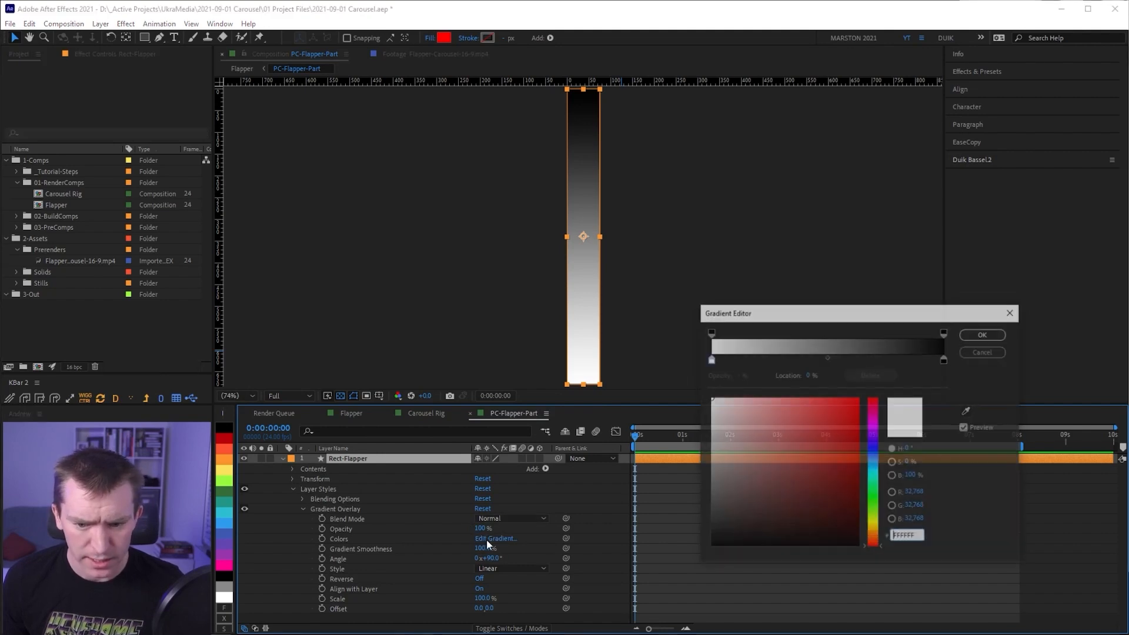
left_click(712, 360)
left_click(839, 410)
left_click_drag(838, 410, 859, 445)
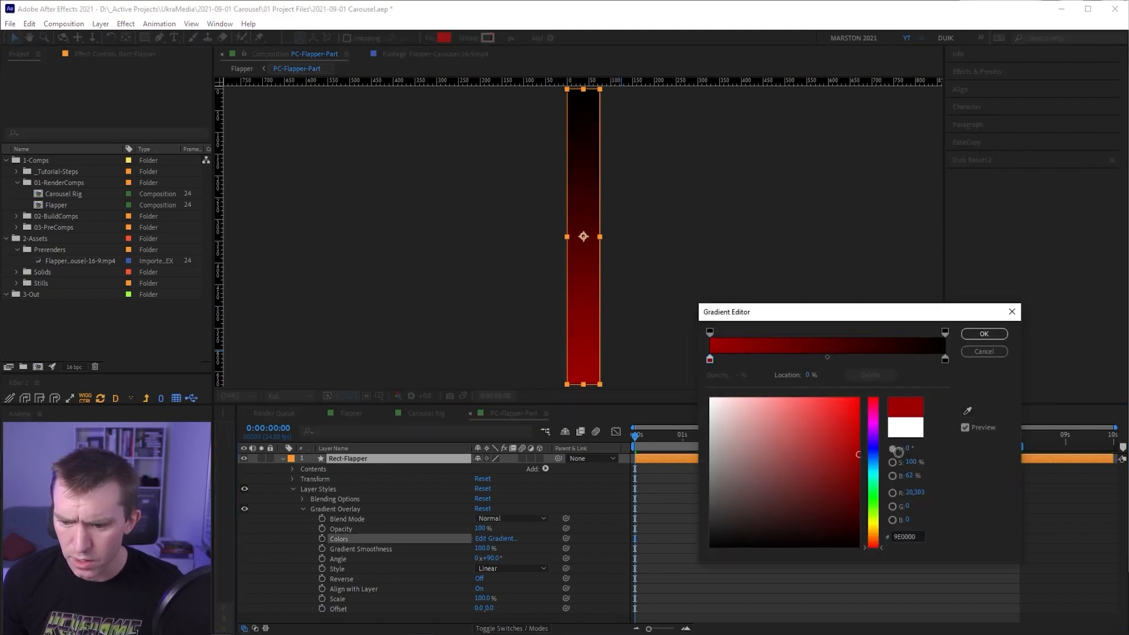
left_click_drag(917, 536, 877, 533)
key("ctrl+c")
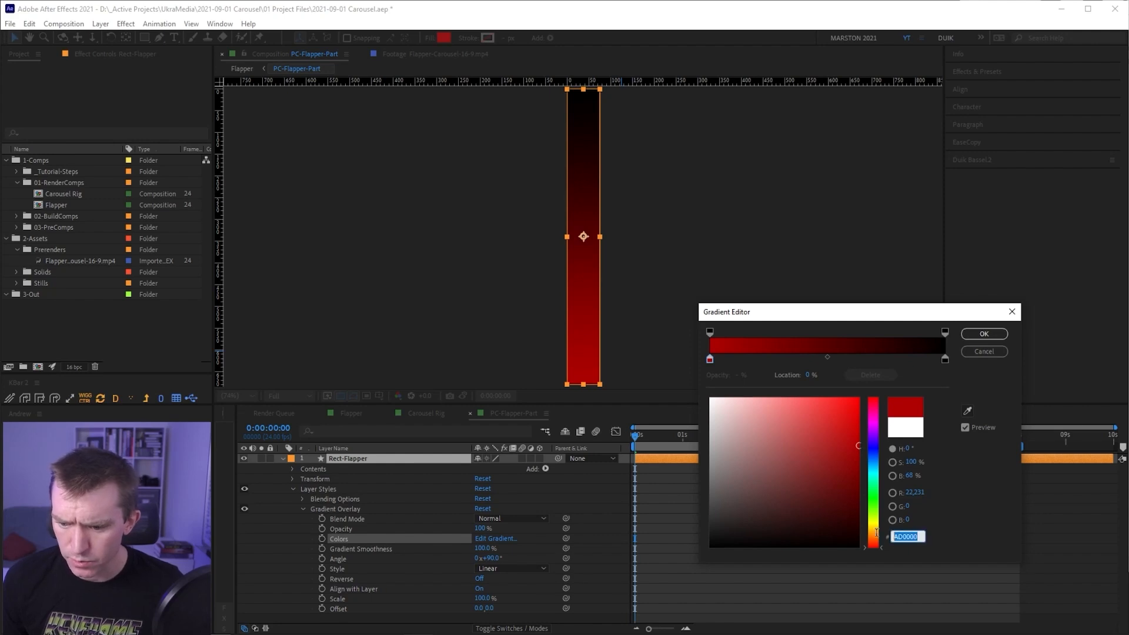
left_click(944, 360)
left_click(913, 540)
key("ctrl+v")
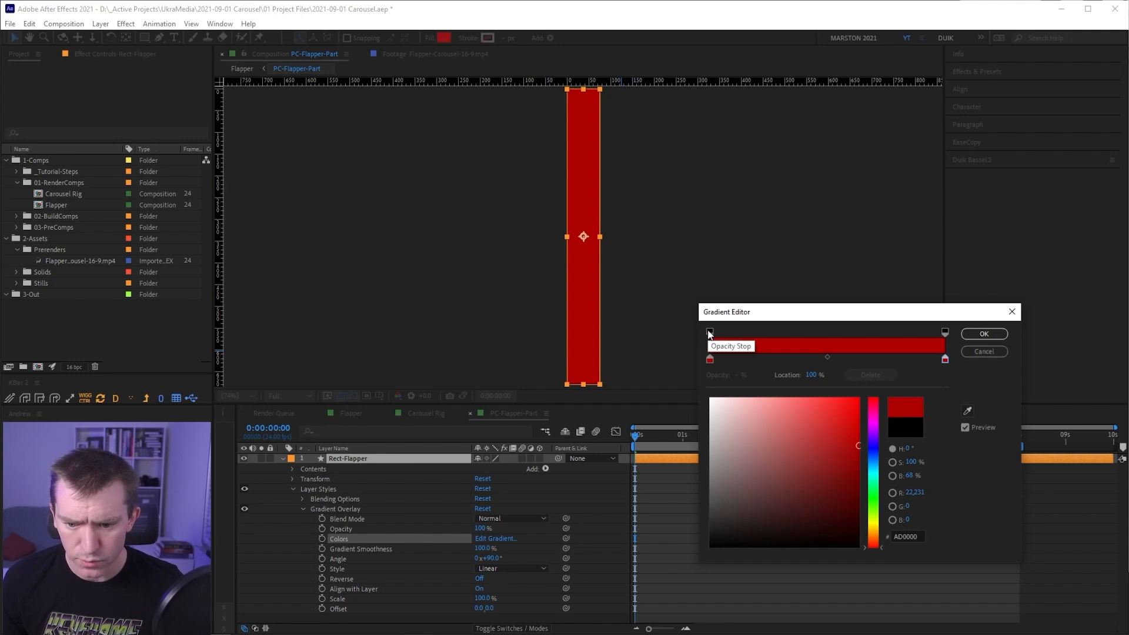
Set the gradient's opacity stop at location 0% to 0% opacity and apply the gradient
left_click(710, 333)
left_click(738, 374)
type("0")
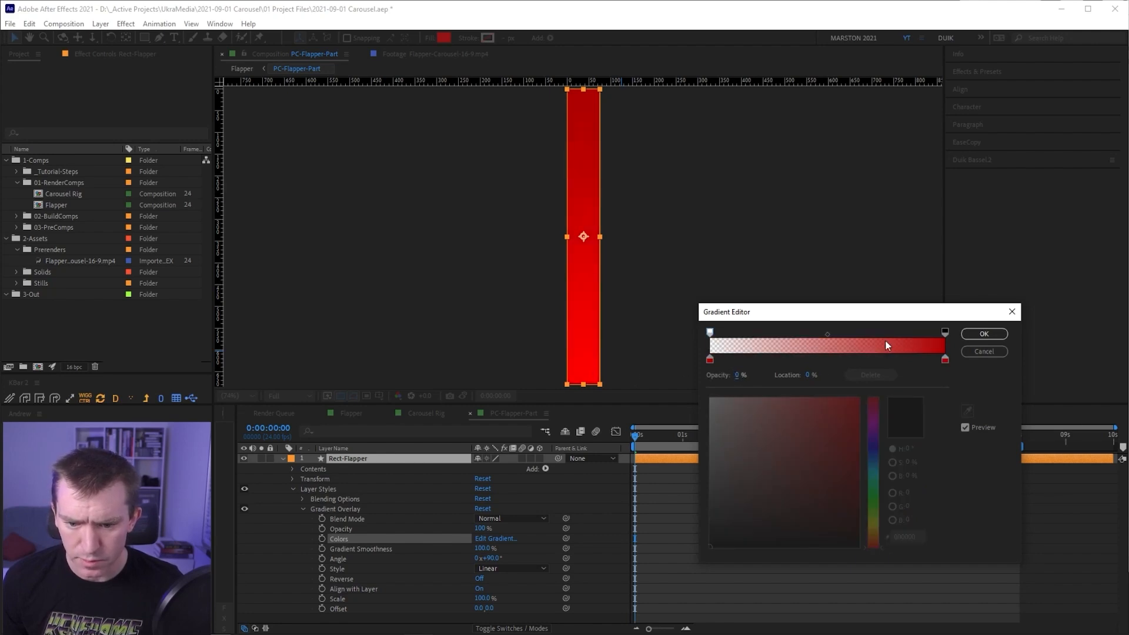
left_click(970, 334)
Set the Gradient Overlay's blend mode to Dissolve and inspect the grain on the flapper up close
left_click(493, 519)
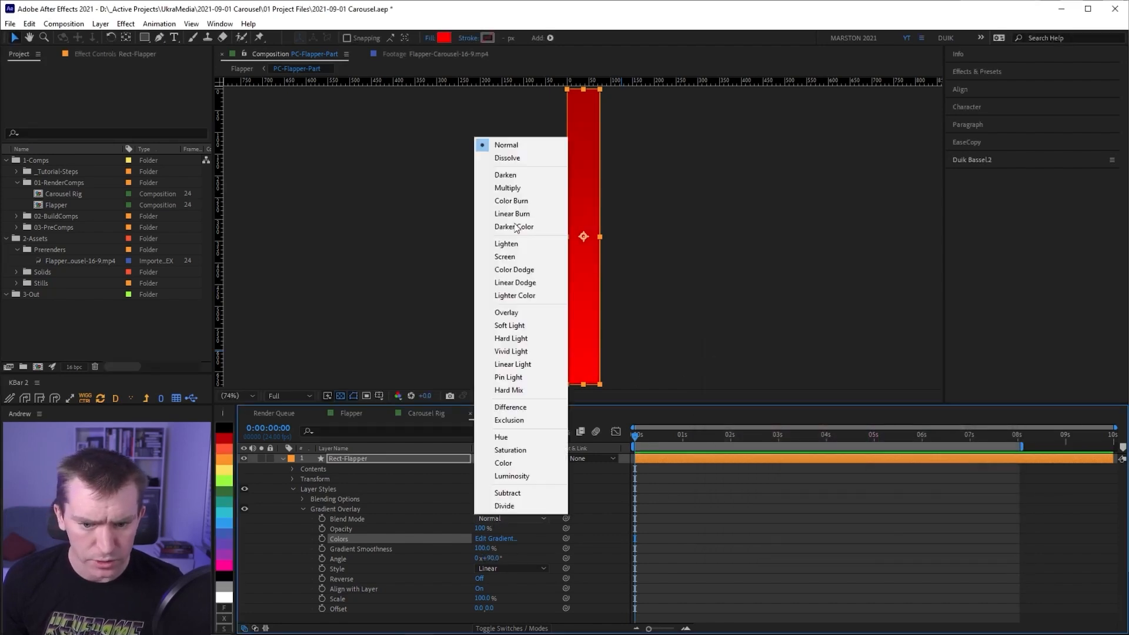
left_click(509, 158)
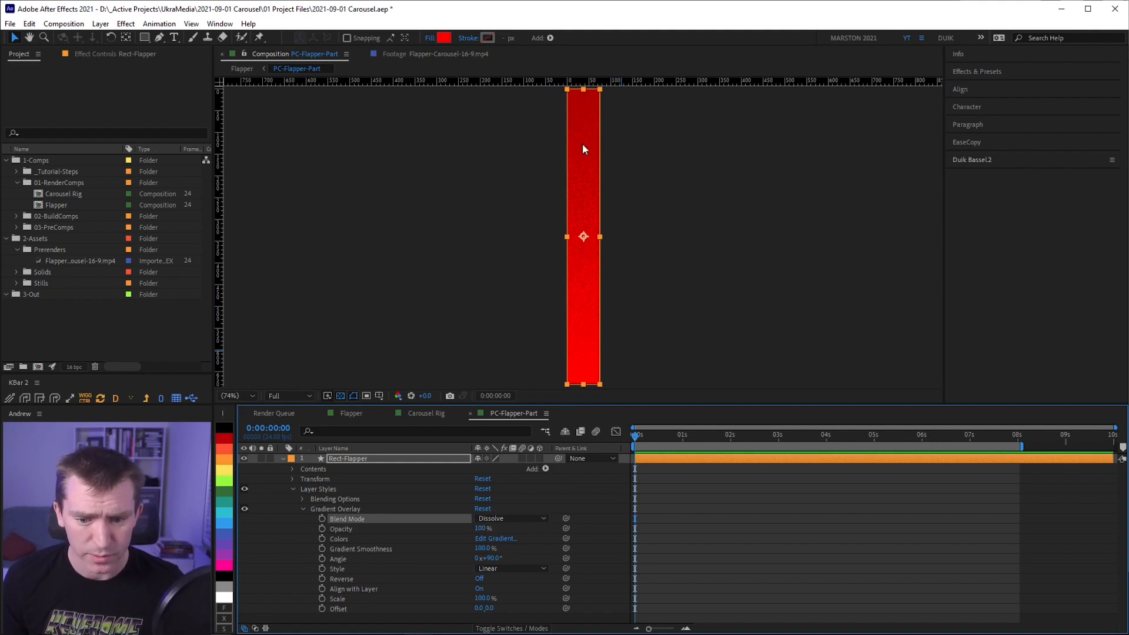
scroll(598, 201, "up", 3)
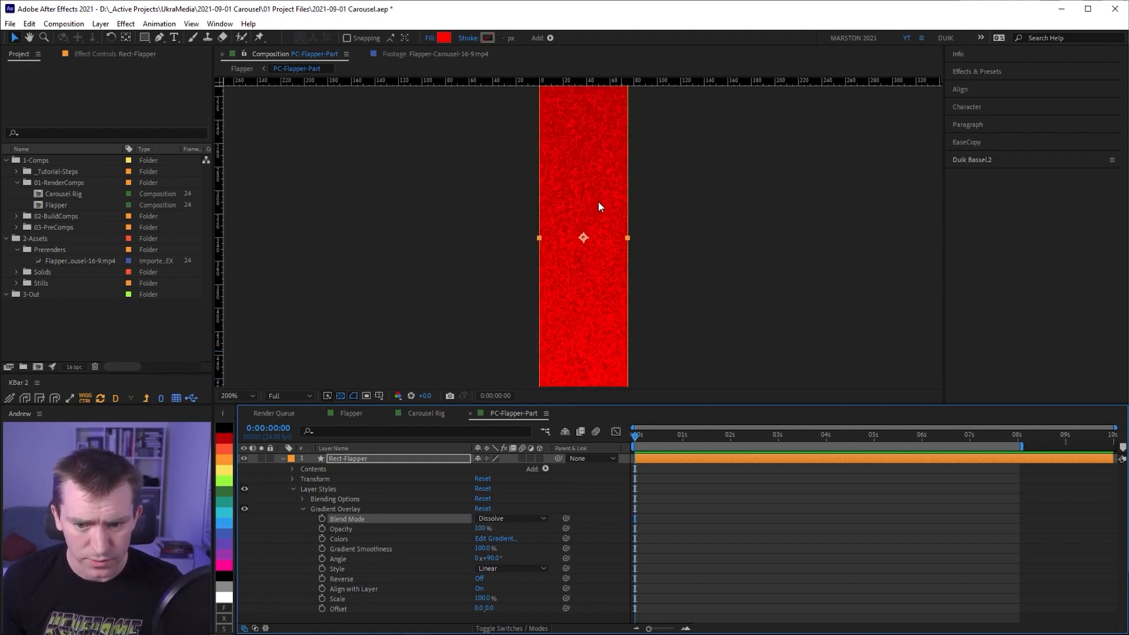
scroll(601, 312, "down", 6)
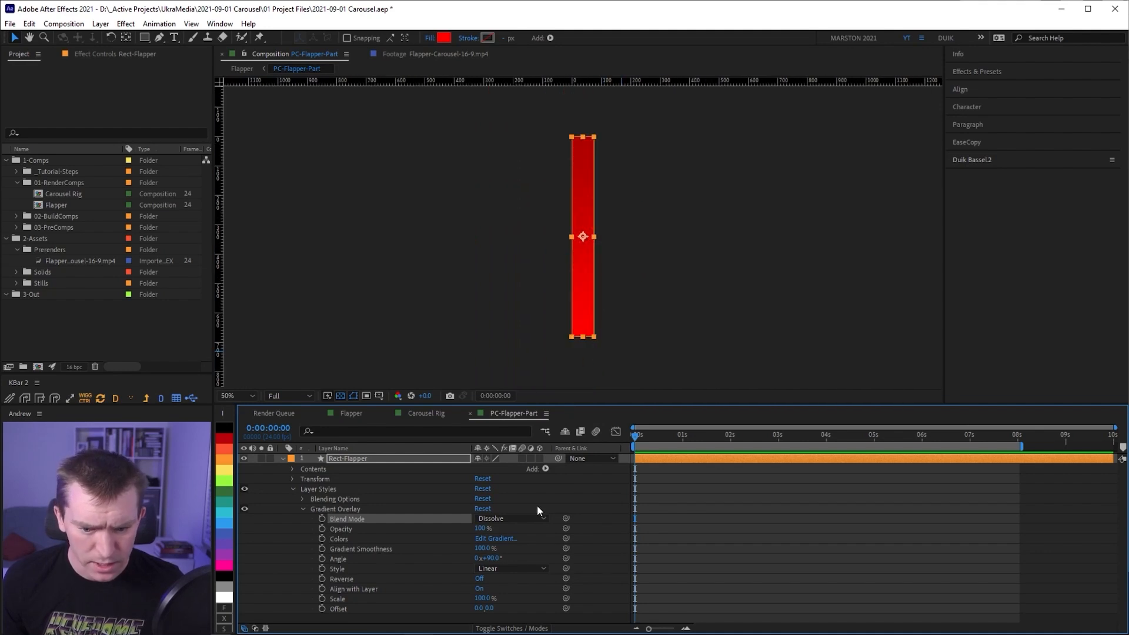
Set the Gradient Overlay's angle to 0° and inspect the dissolve grain across the flapper
left_click(494, 558)
type("0")
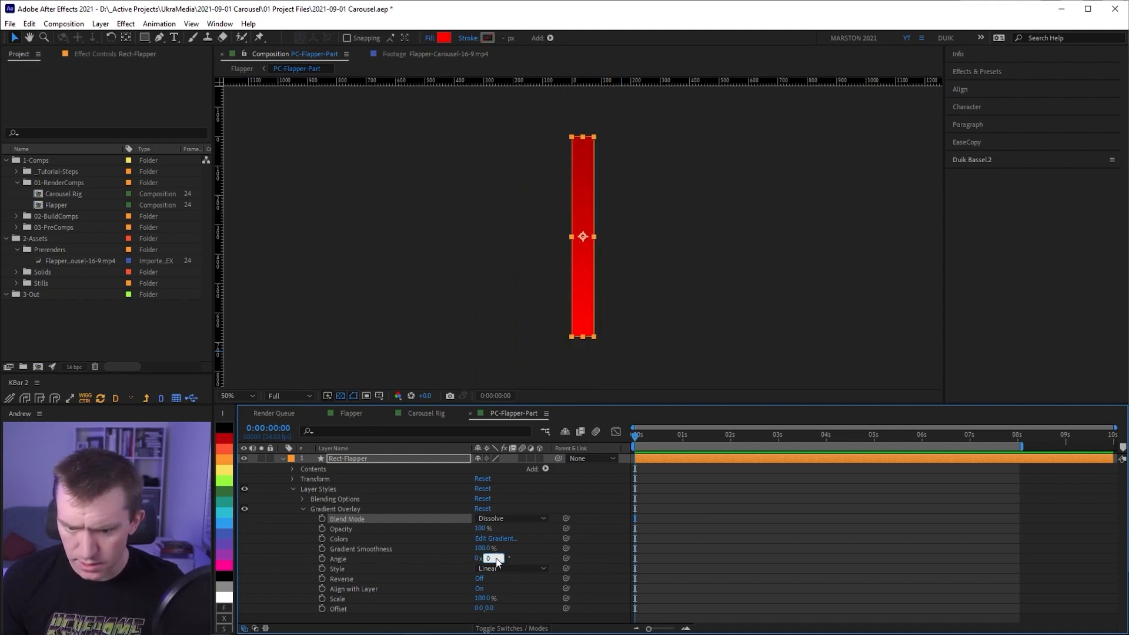
key("Return")
left_click(594, 539)
scroll(606, 259, "up", 3)
scroll(591, 263, "down", 2)
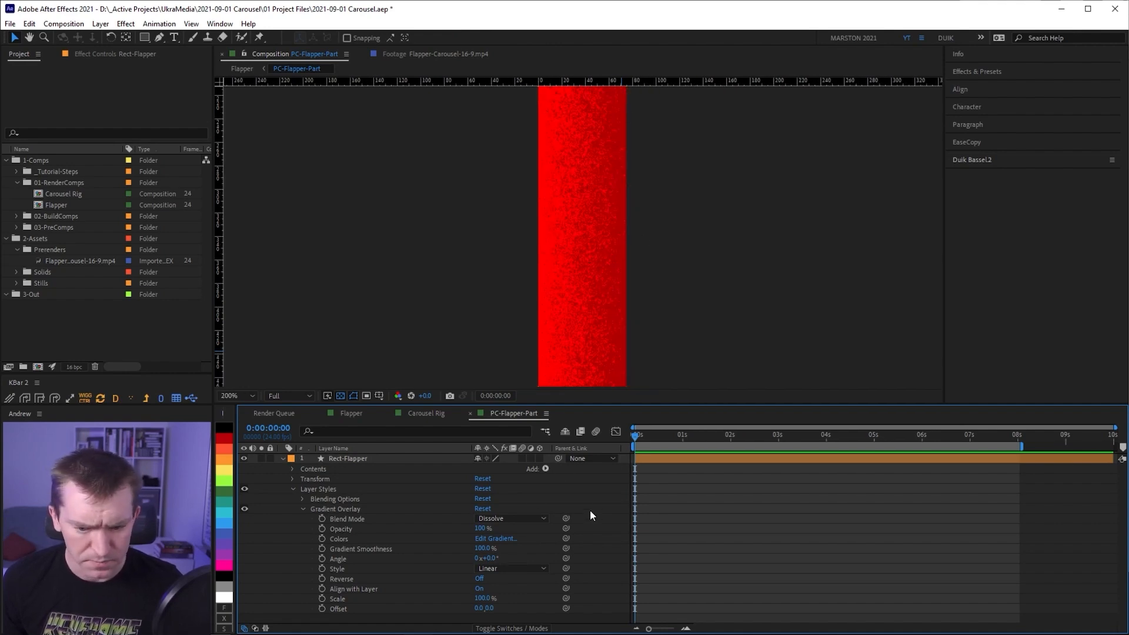
In the Flapper comp, move the PC-Flapper-Part layer's anchor point to its bottom edge and align the layer to the composition's bottom
key("Tab")
left_click(517, 510)
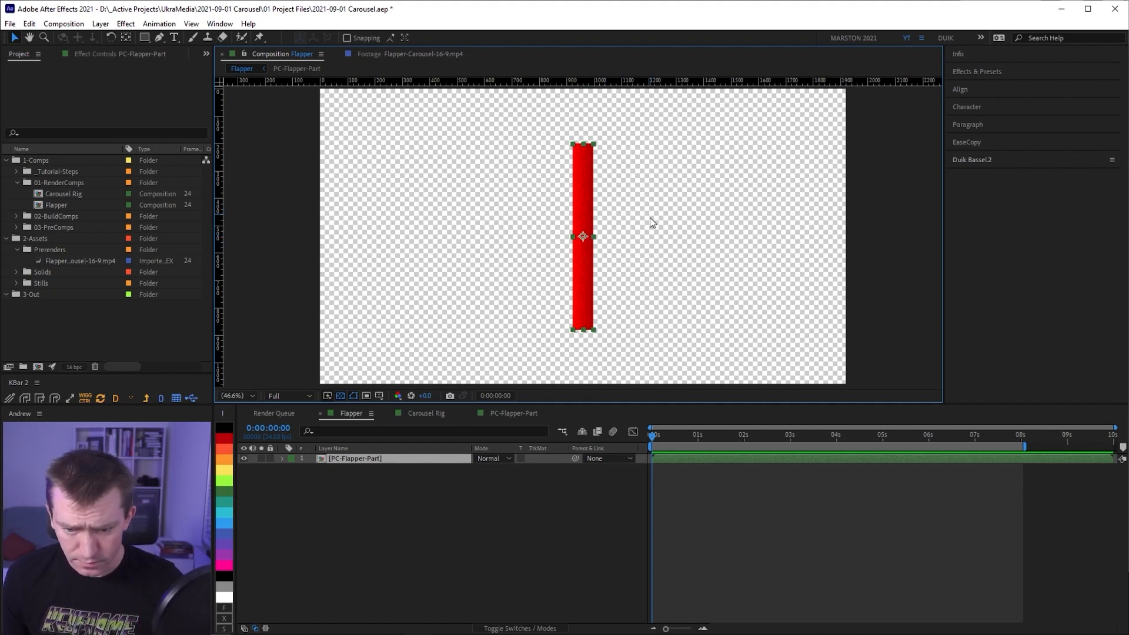
key("y")
left_click_drag(583, 237, 584, 331)
key("v")
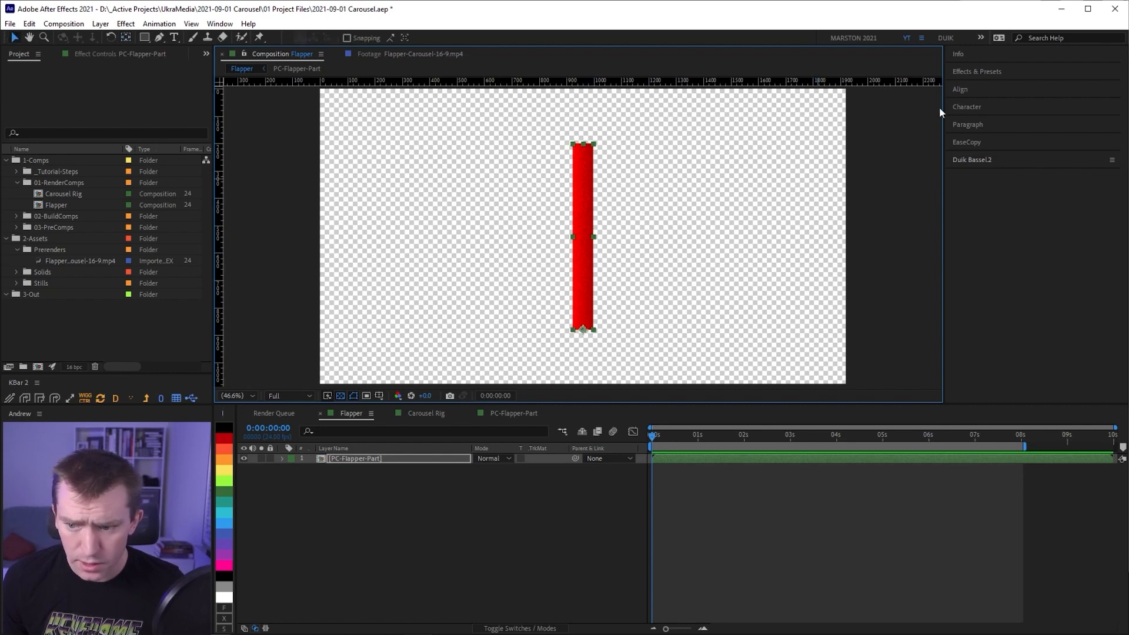
left_click(971, 91)
left_click(1057, 118)
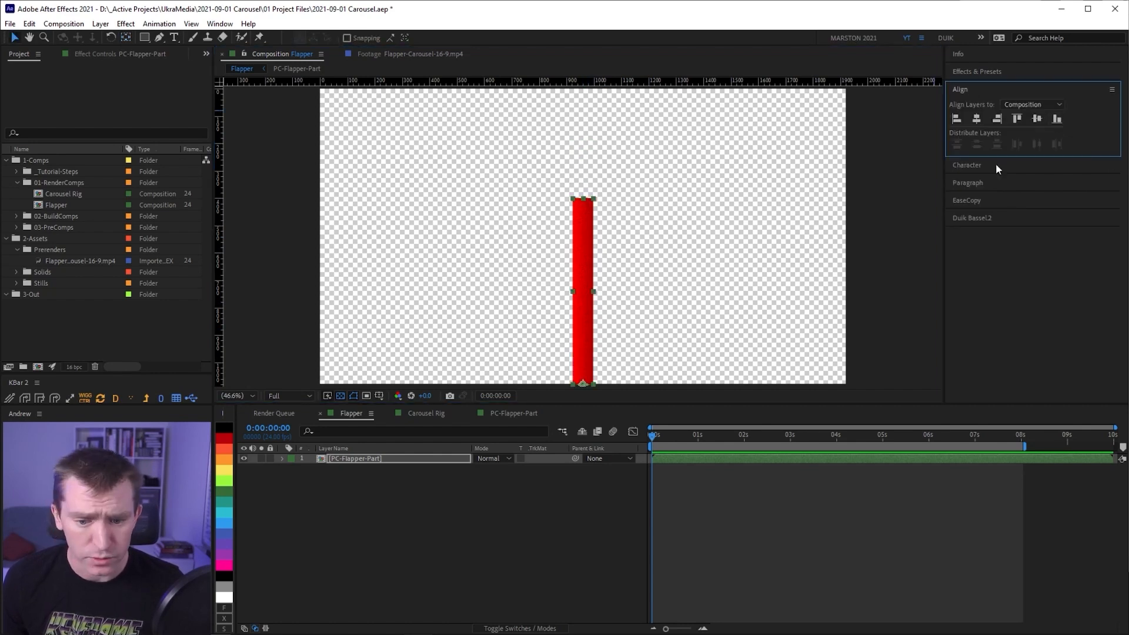
Place six evenly spaced puppet position pins down the centre of the PC-Flapper-Part layer, starting at its base and ending at its tip
left_click(361, 463)
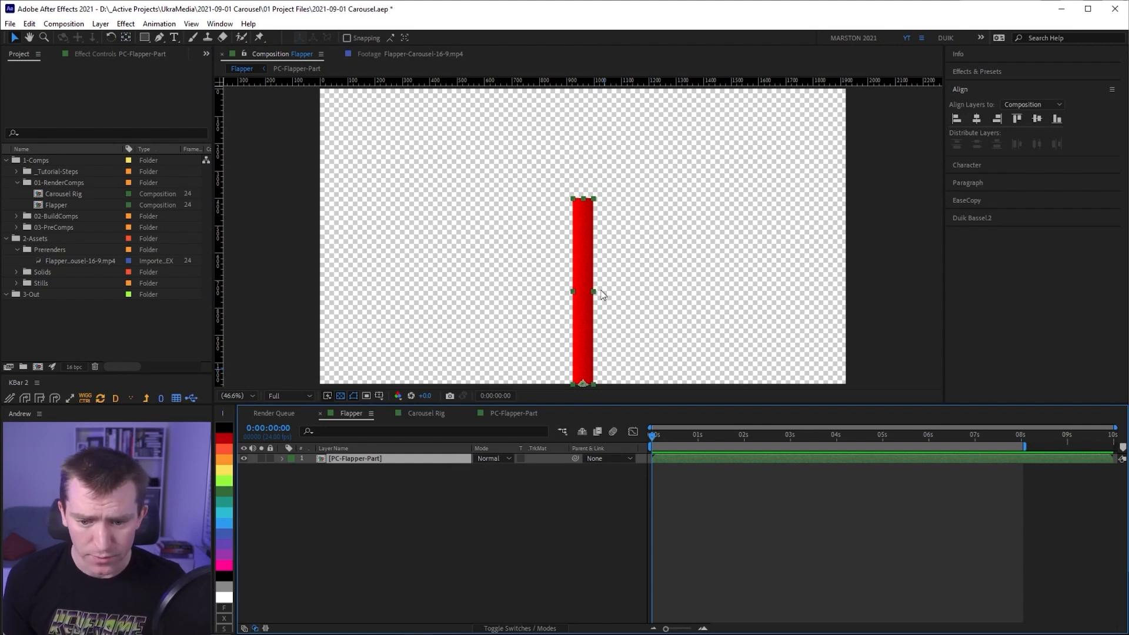
left_click(380, 488)
left_click(361, 460)
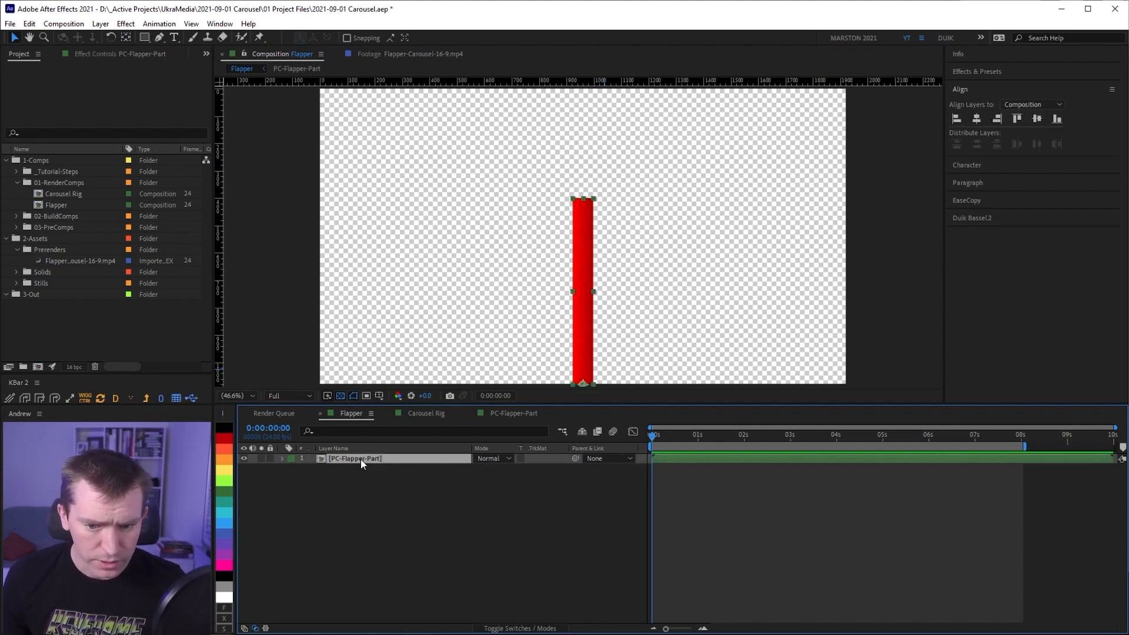
left_click(259, 37)
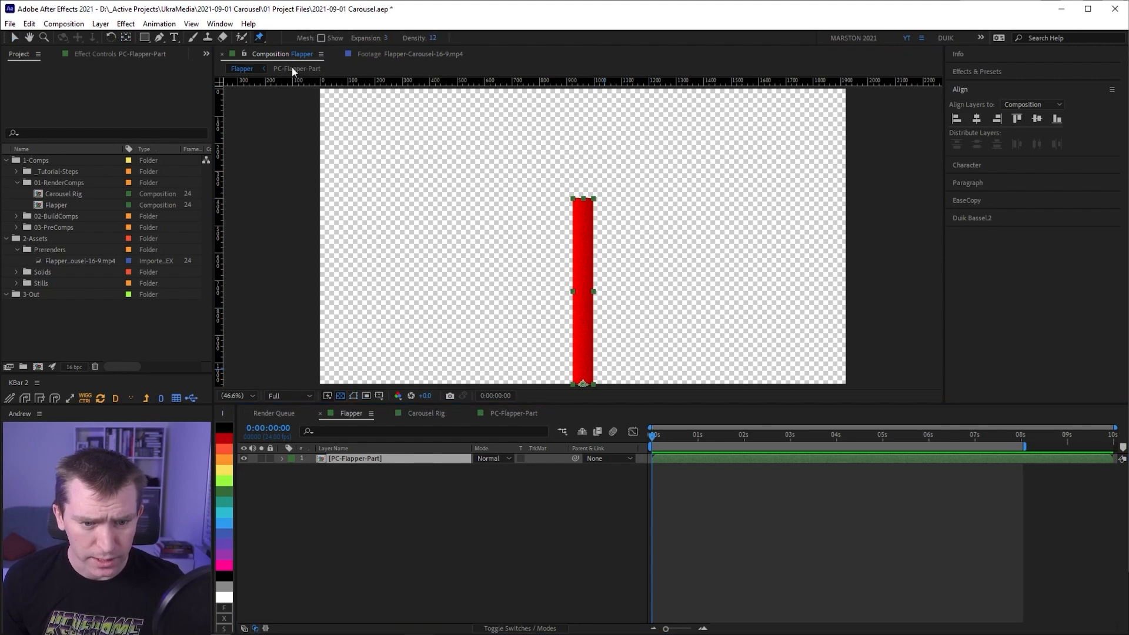
left_click(582, 382)
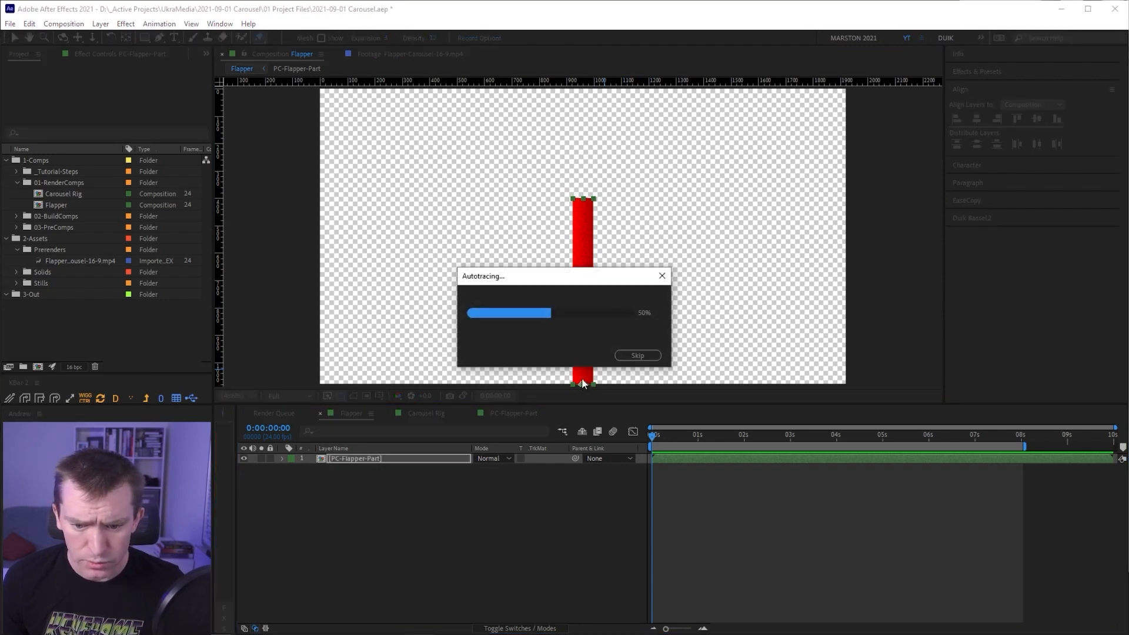
left_click(583, 346)
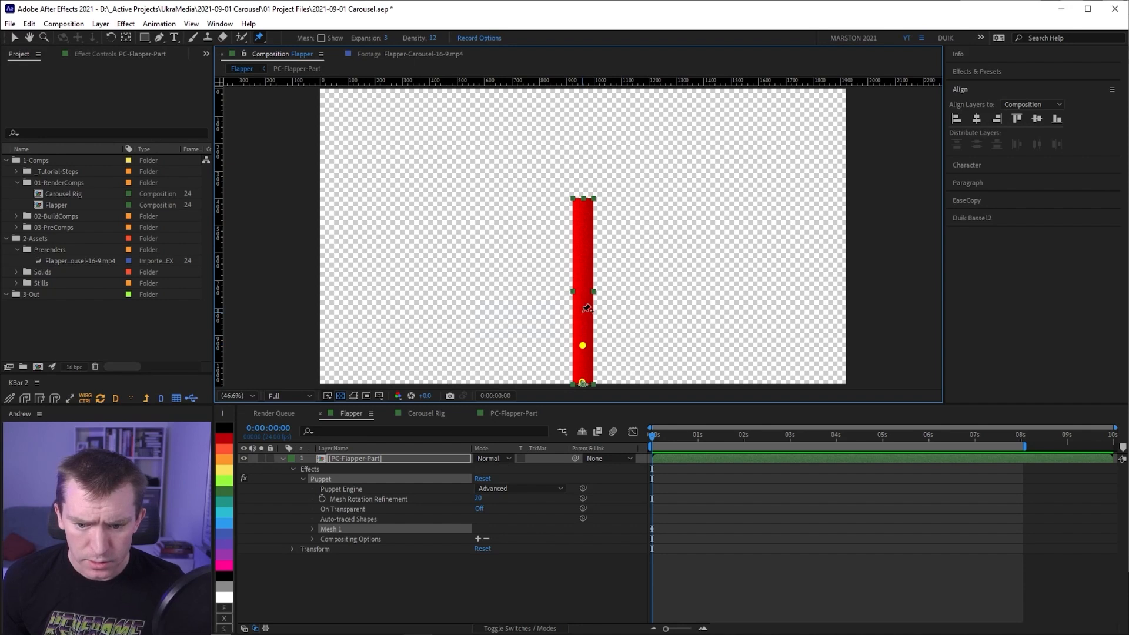
left_click(583, 306)
left_click(583, 270)
left_click(583, 231)
left_click(583, 199)
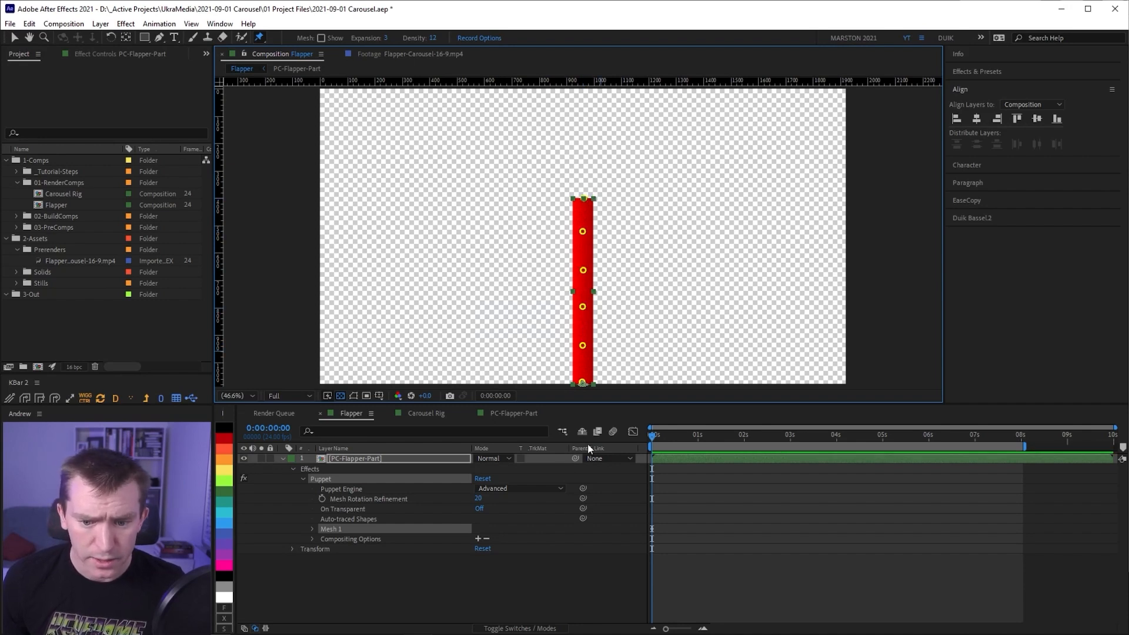
Switch the Puppet Engine to Legacy and add Duik bones to all six puppet pins
left_click(530, 489)
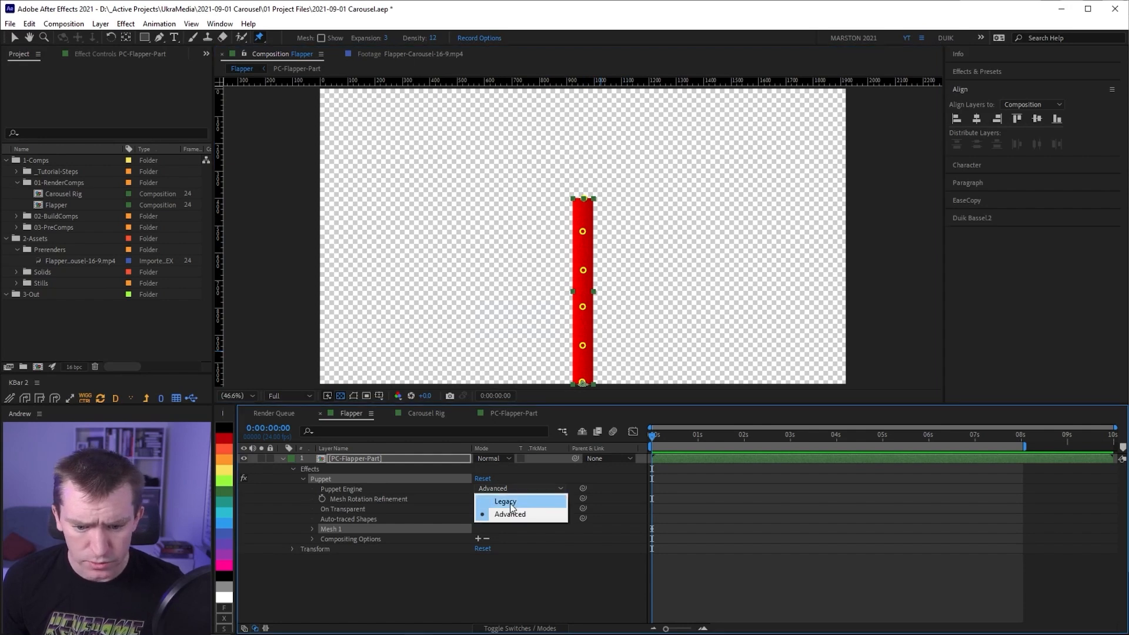
left_click(500, 500)
left_click(323, 549)
left_click(377, 559)
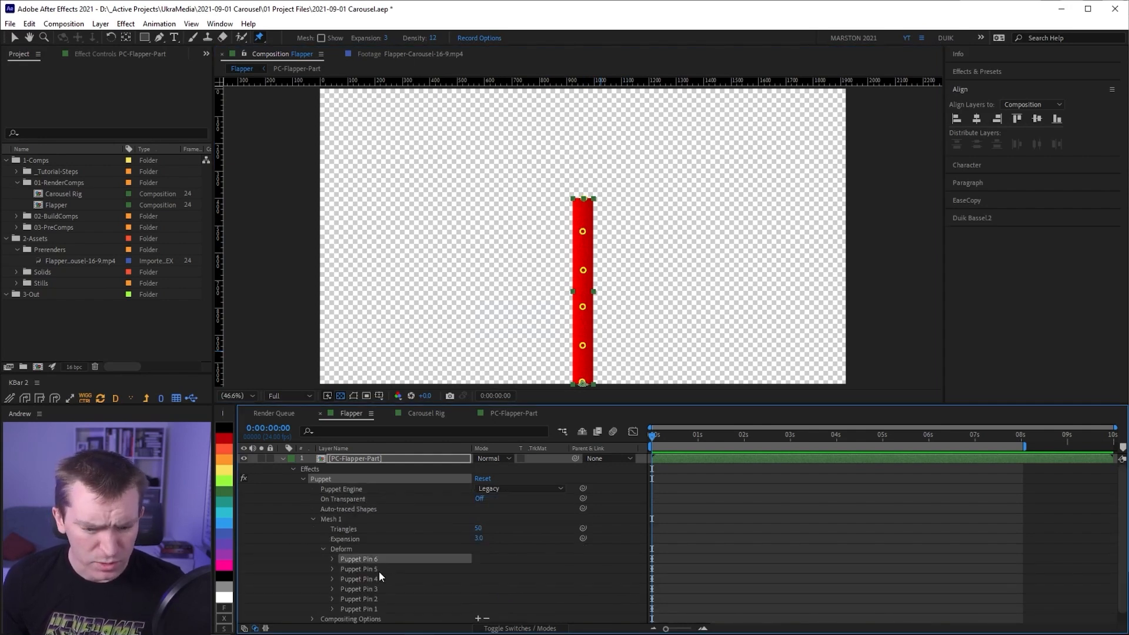
left_click(379, 609, "shift")
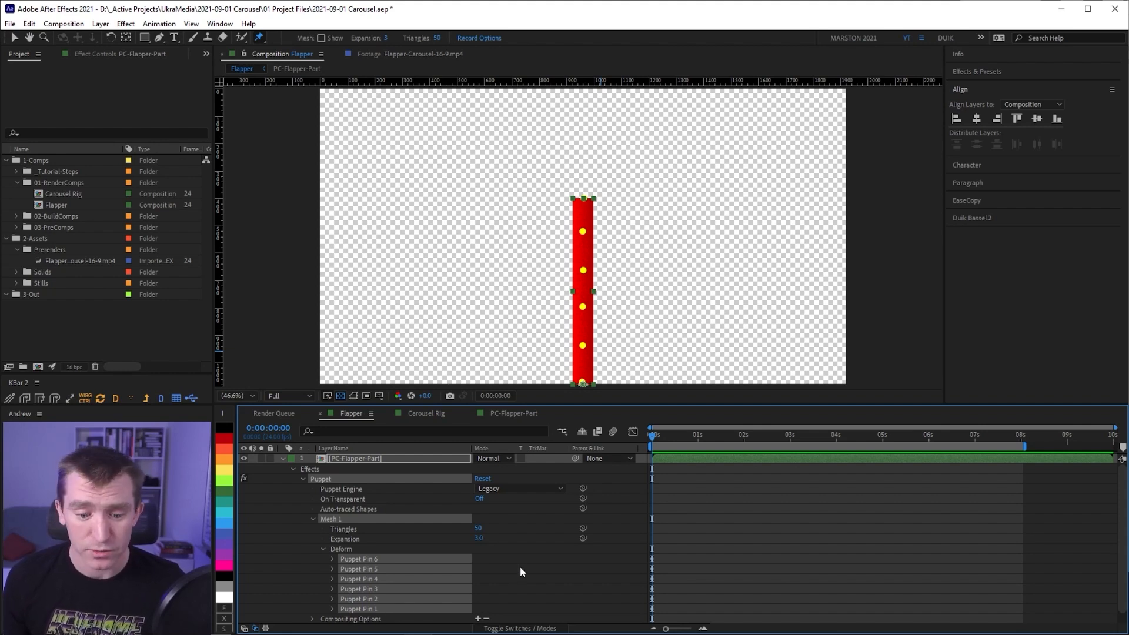
left_click(981, 218)
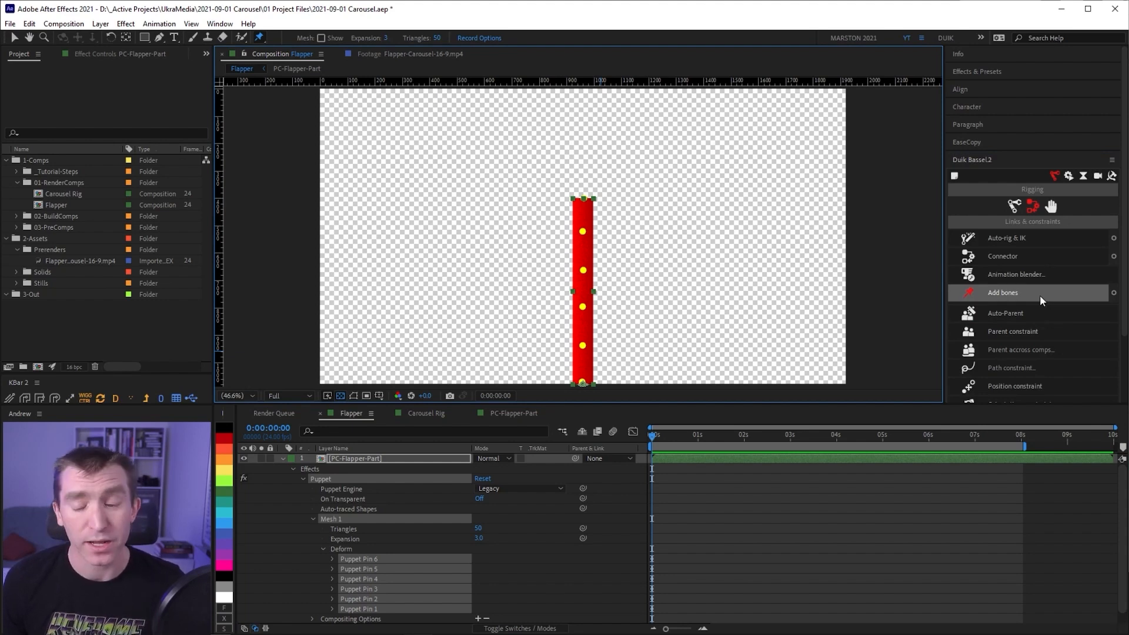
left_click(993, 294)
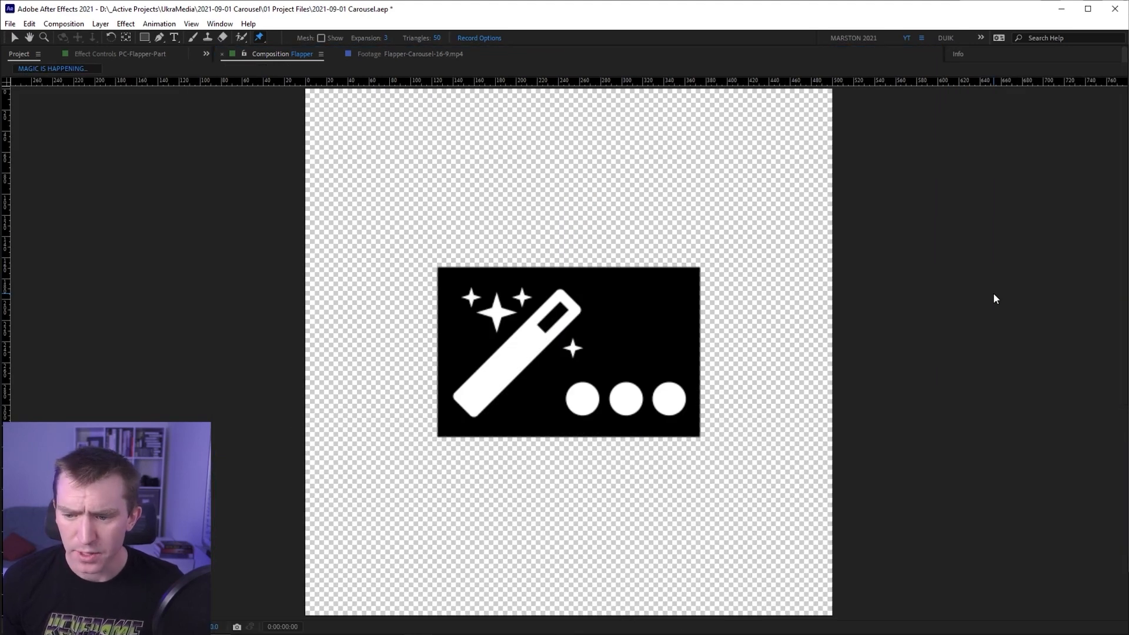
Test the Puppet Pin 3 bone by moving it sideways, and undo the move
left_click(376, 489)
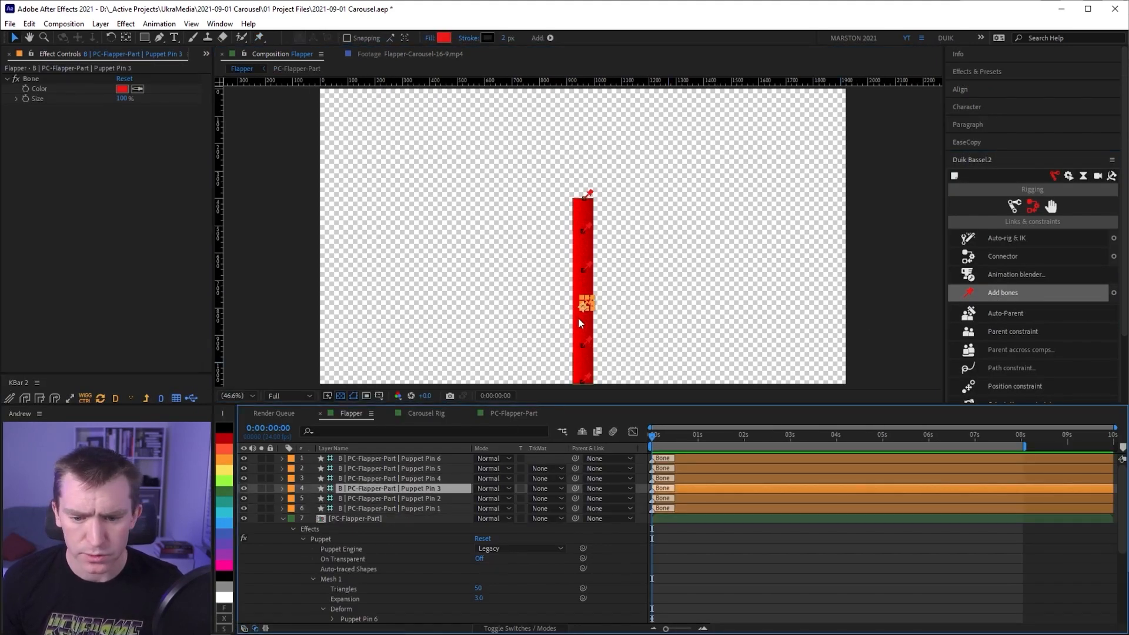
mouse_move(595, 309)
left_mouse_down()
mouse_move(568, 310)
mouse_move(625, 305)
mouse_move(598, 313)
mouse_move(610, 311)
left_mouse_up()
key("ctrl+z")
Parent each bone layer to the one below it, chaining Puppet Pin 6 down to Puppet Pin 1
left_click(281, 519)
left_click(375, 510)
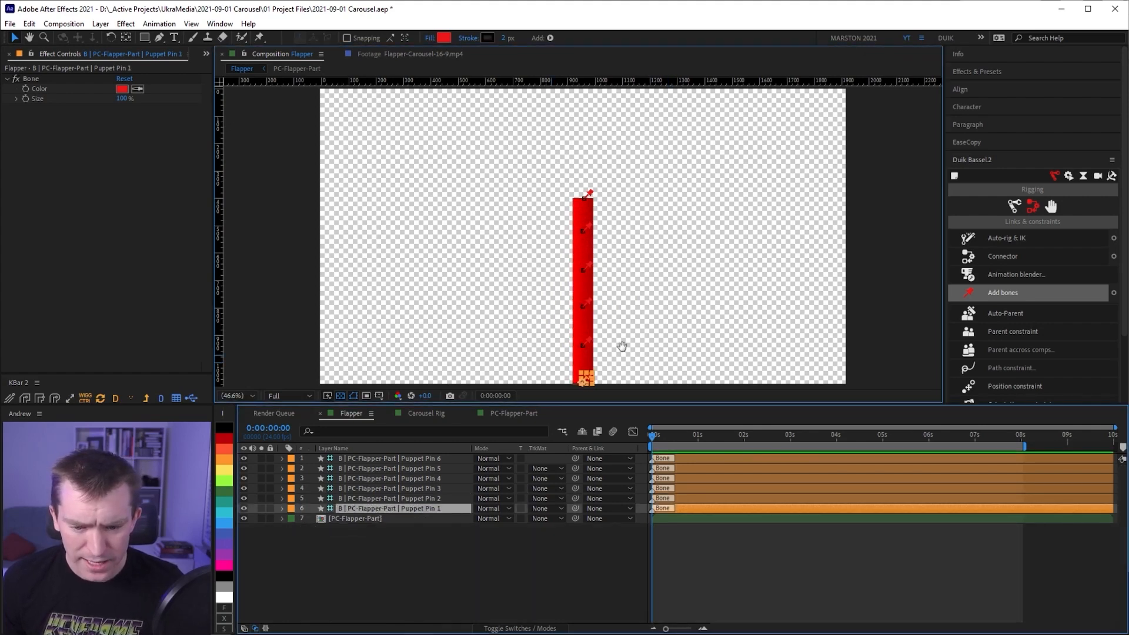
left_click_drag(620, 358, 631, 315)
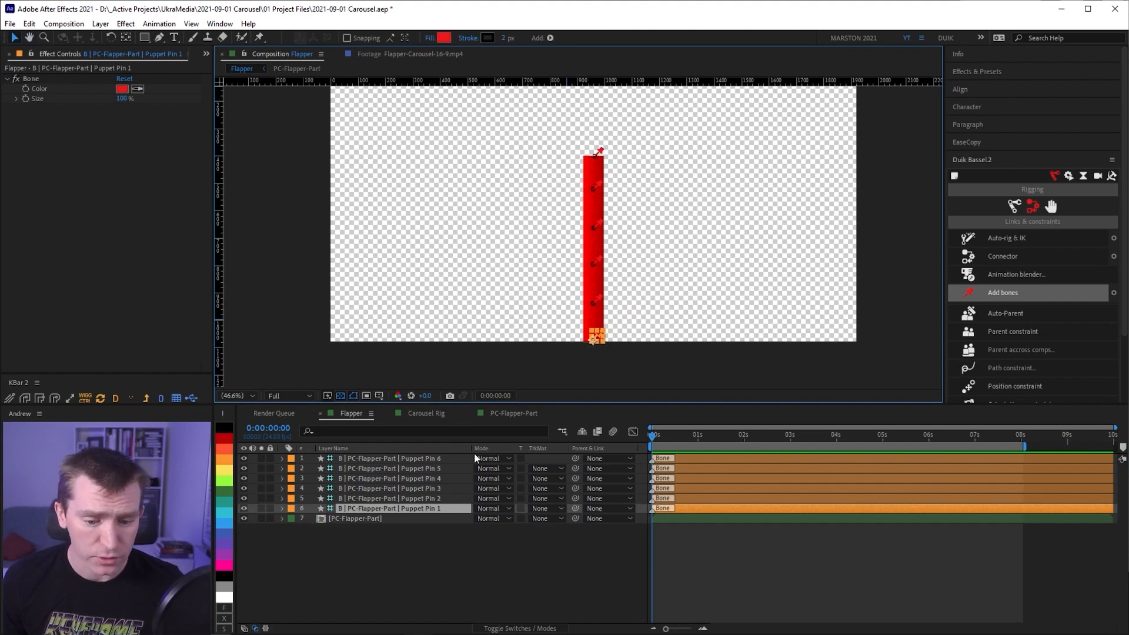
left_click(441, 498)
left_click_drag(548, 499, 443, 509)
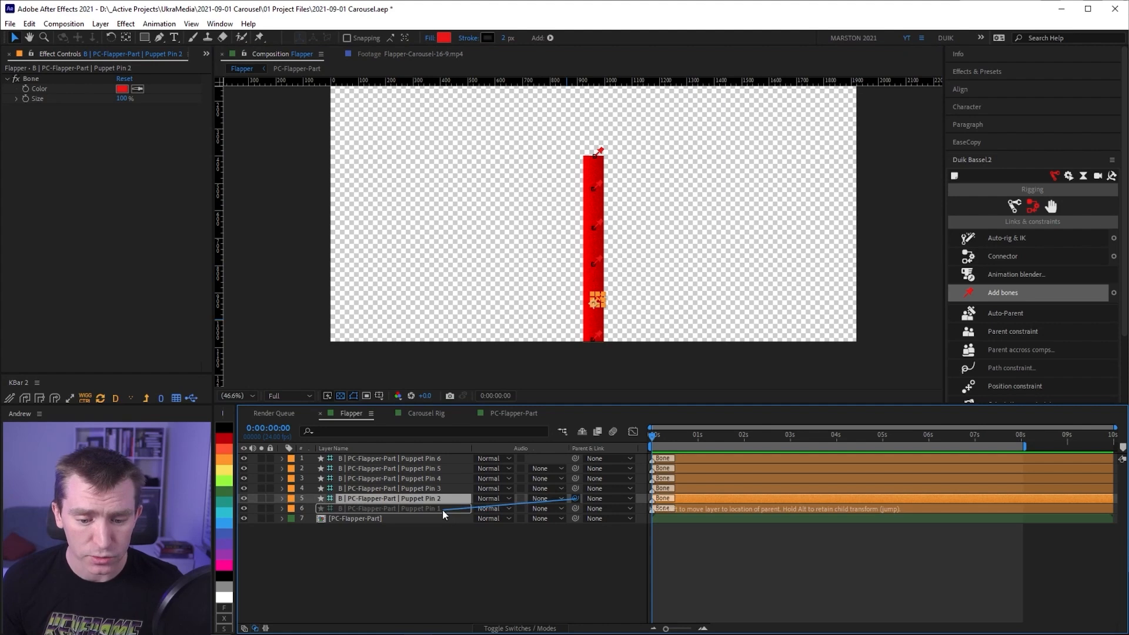
left_click_drag(575, 488, 441, 499)
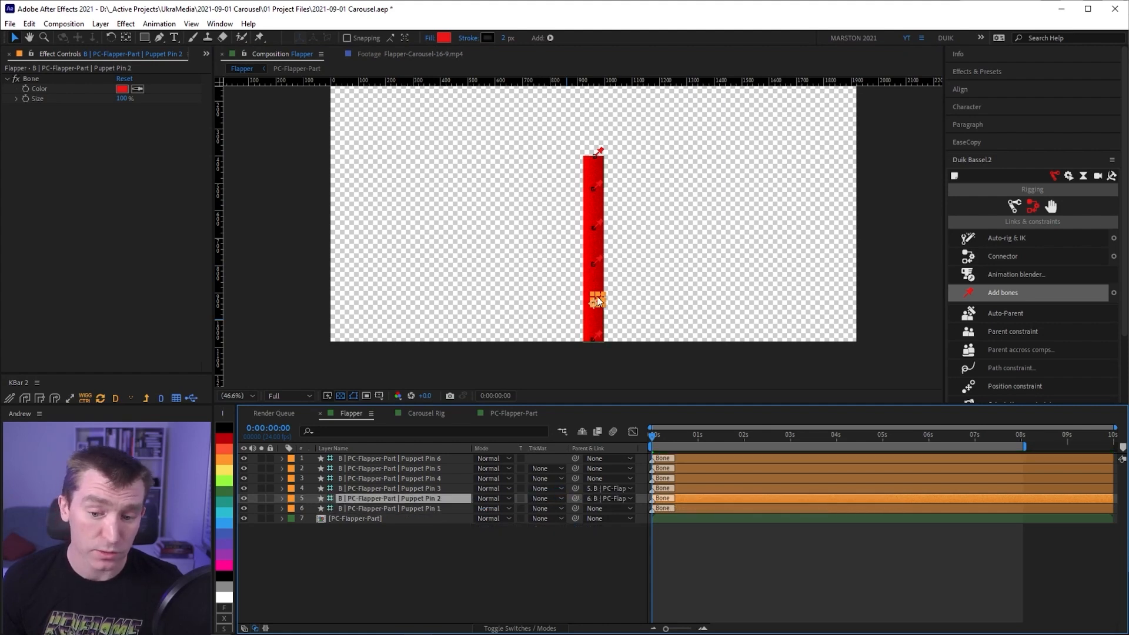
left_click_drag(575, 478, 454, 490)
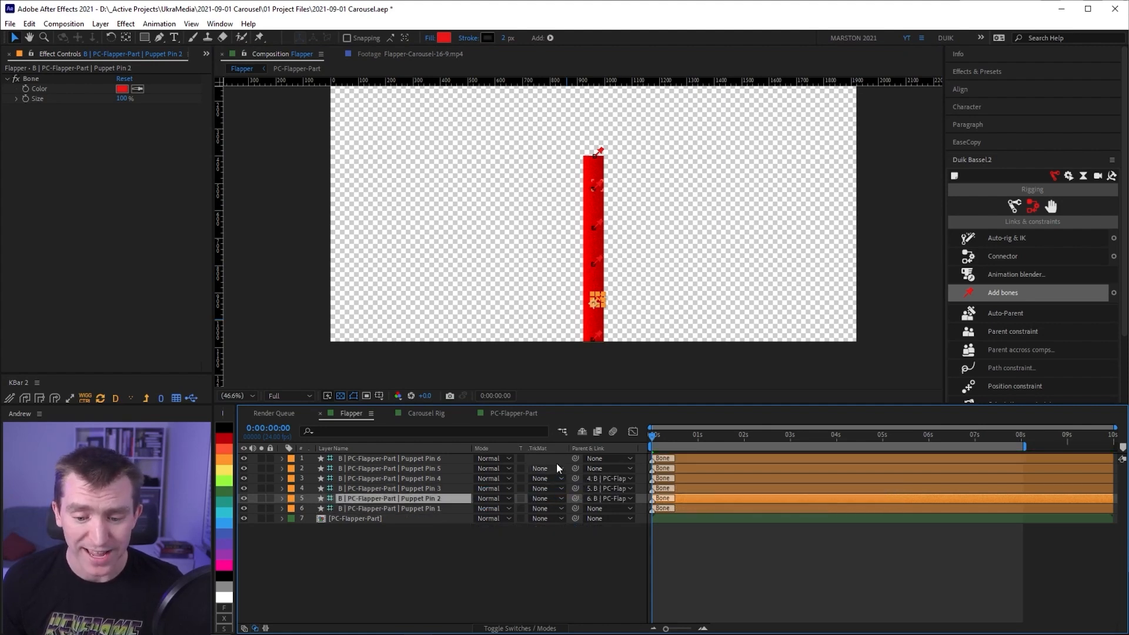
left_click_drag(574, 467, 449, 468)
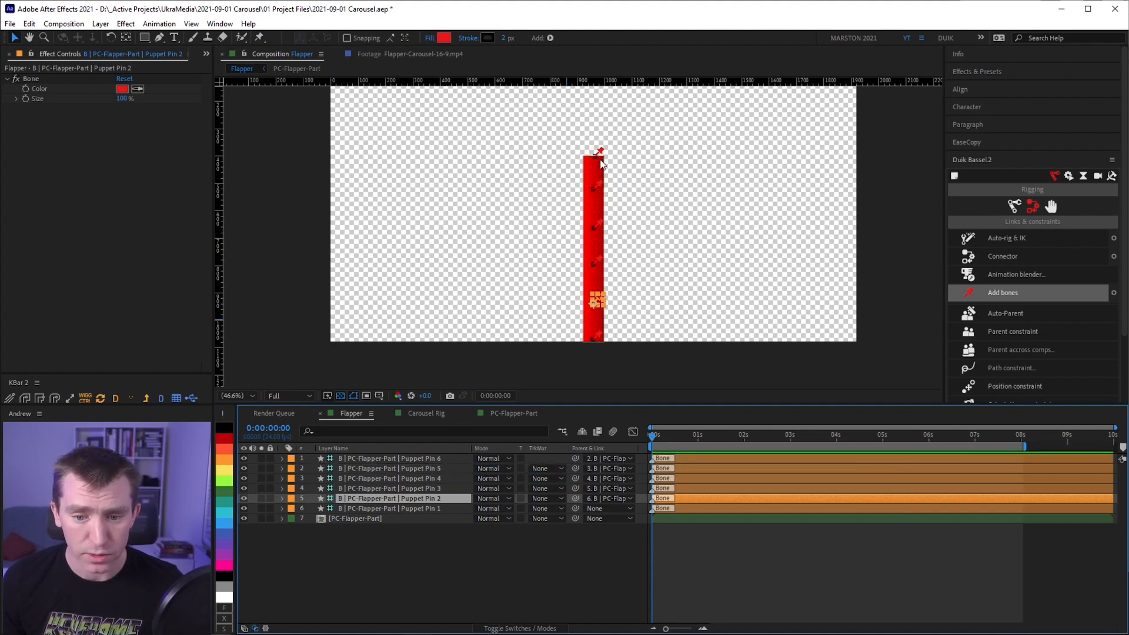
Reveal the Rotation property of the Puppet Pin 1 bone and test rotating the bone chain
left_click(372, 510)
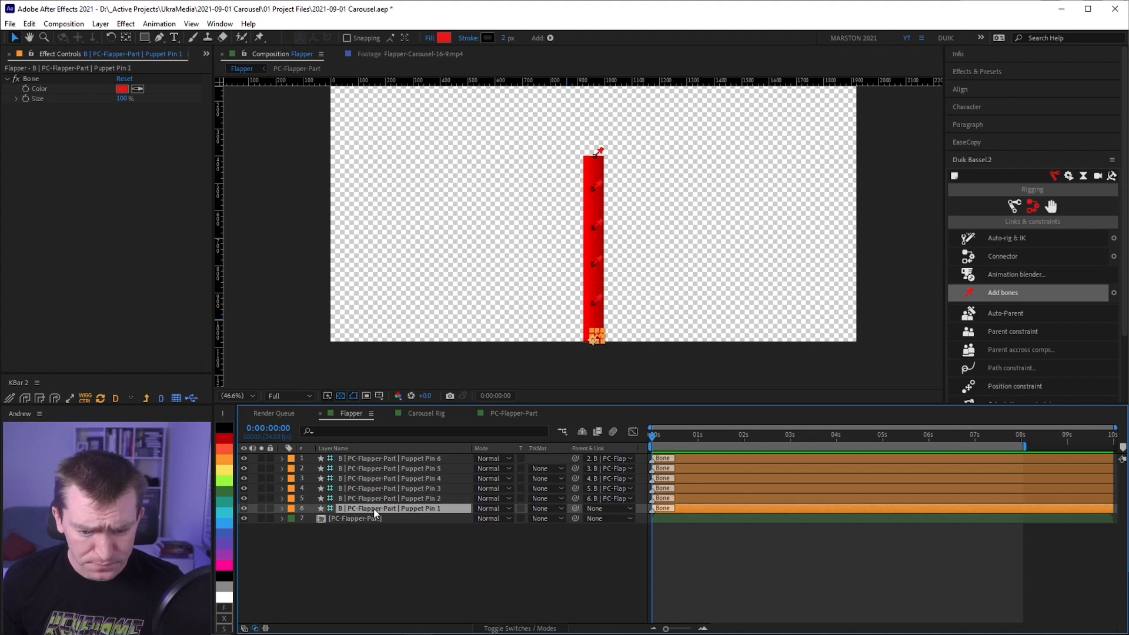
key("r")
mouse_move(488, 519)
left_mouse_down()
mouse_move(510, 518)
mouse_move(478, 524)
left_mouse_up()
left_click(489, 552)
Add a Slider Control effect to the Puppet Pin 1 bone layer
left_click(347, 509)
key("ctrl+space")
type("slider")
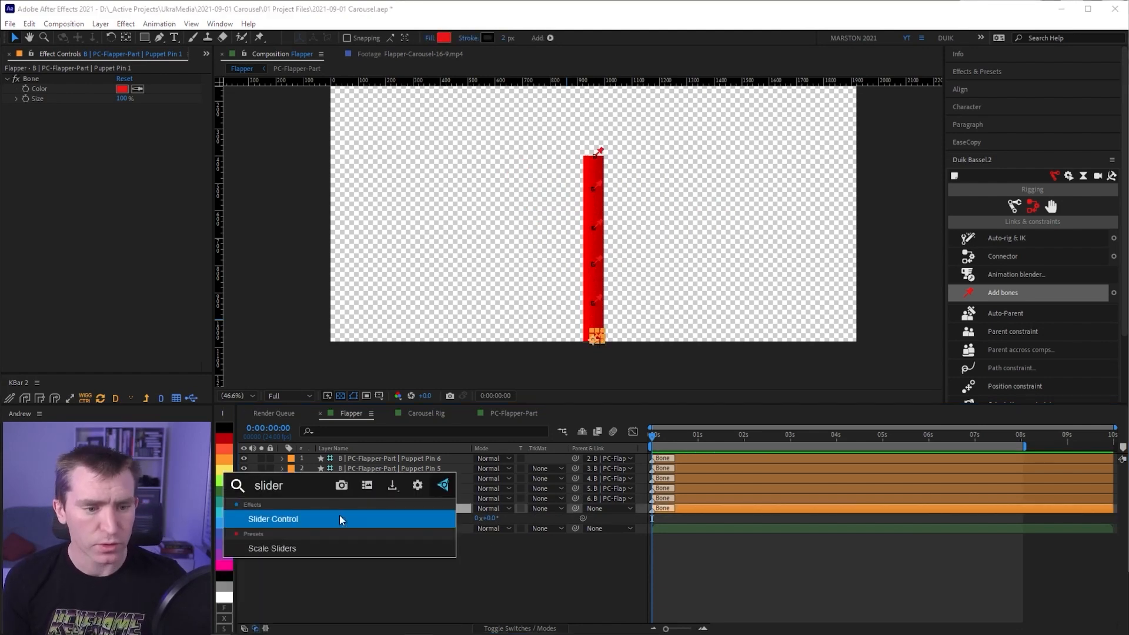
key("Return")
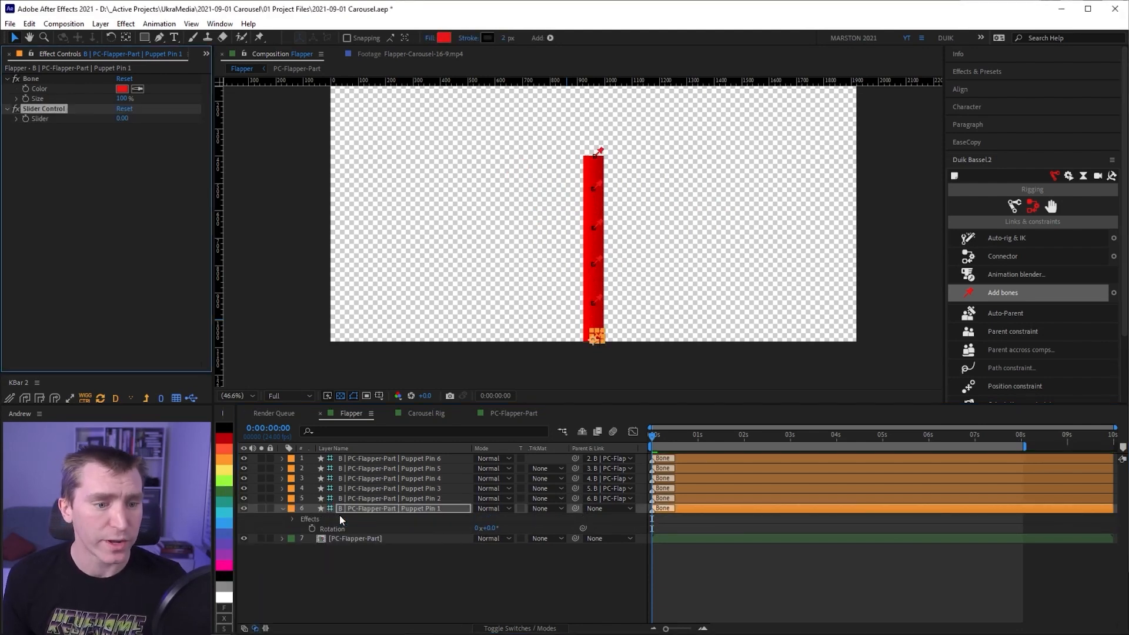
Duplicate the Slider Control and rename the two sliders Freq and Amp
key("ctrl+d")
left_click(54, 111)
key("Return")
type("Freq")
key("Return")
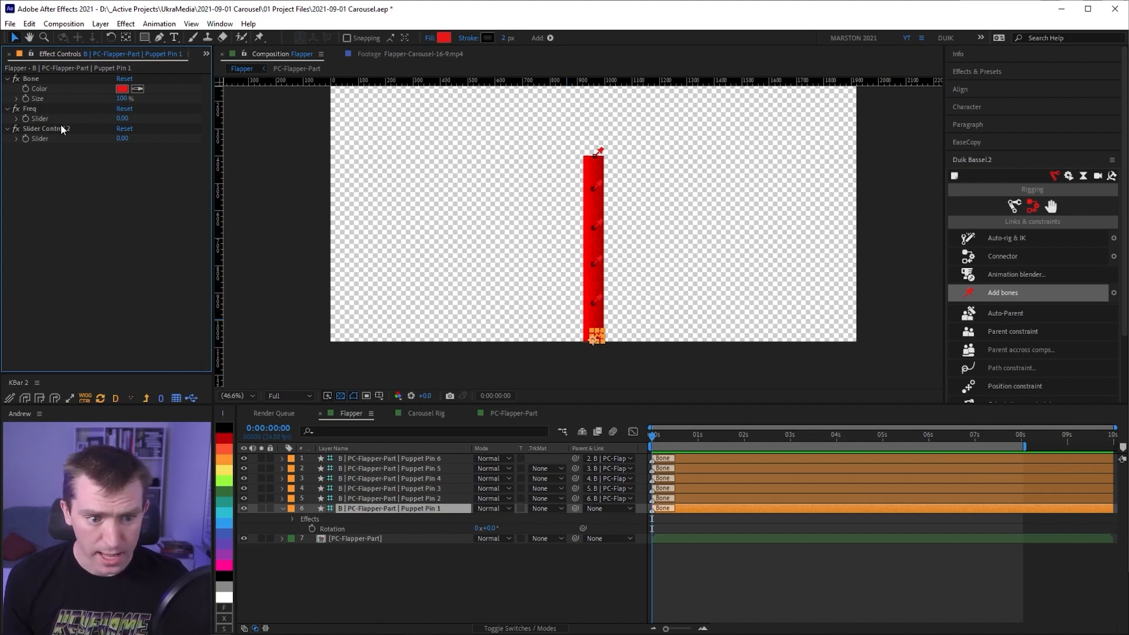
left_click(64, 129)
key("Return")
type("Amp")
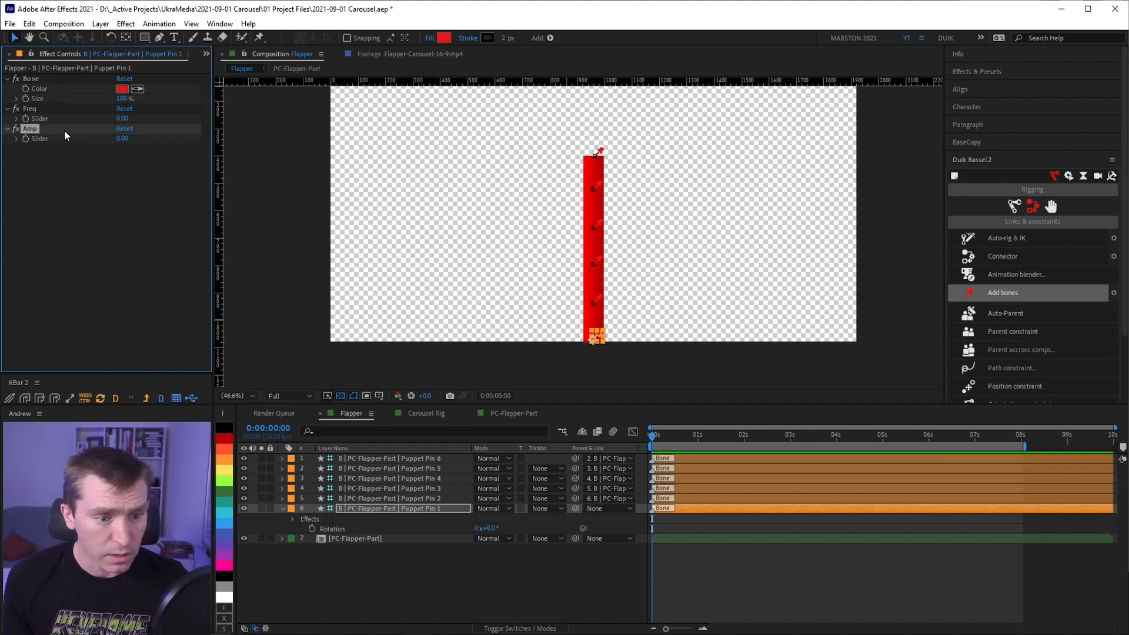
Add the expression wiggle(freq, amp); to the Rotation of the Puppet Pin 1 bone
left_click(321, 531)
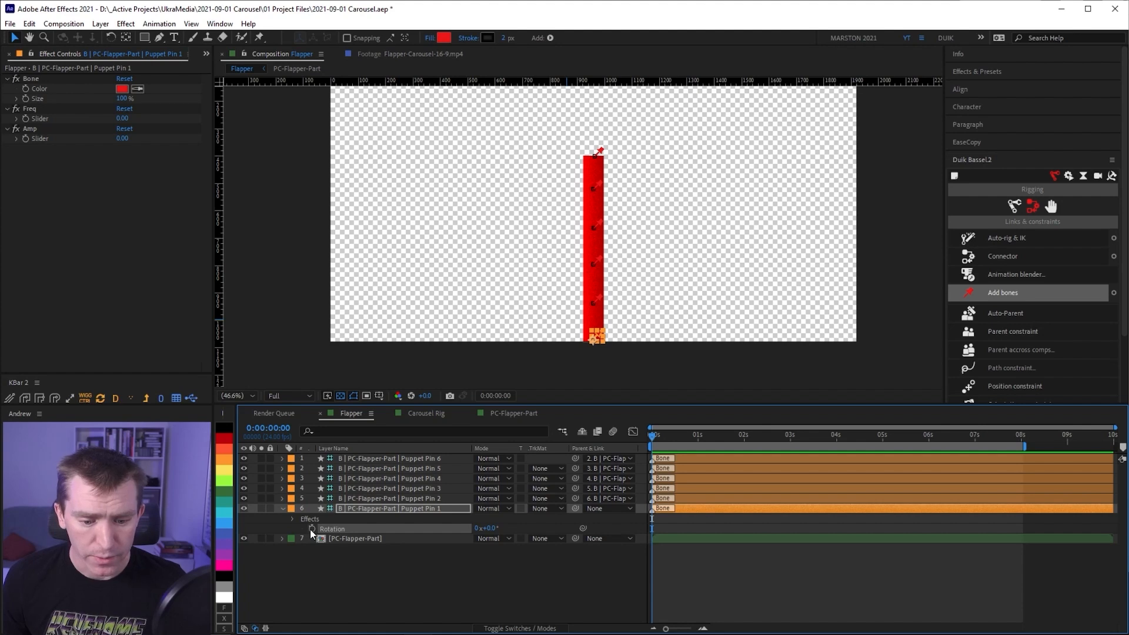
left_click(312, 528, "alt")
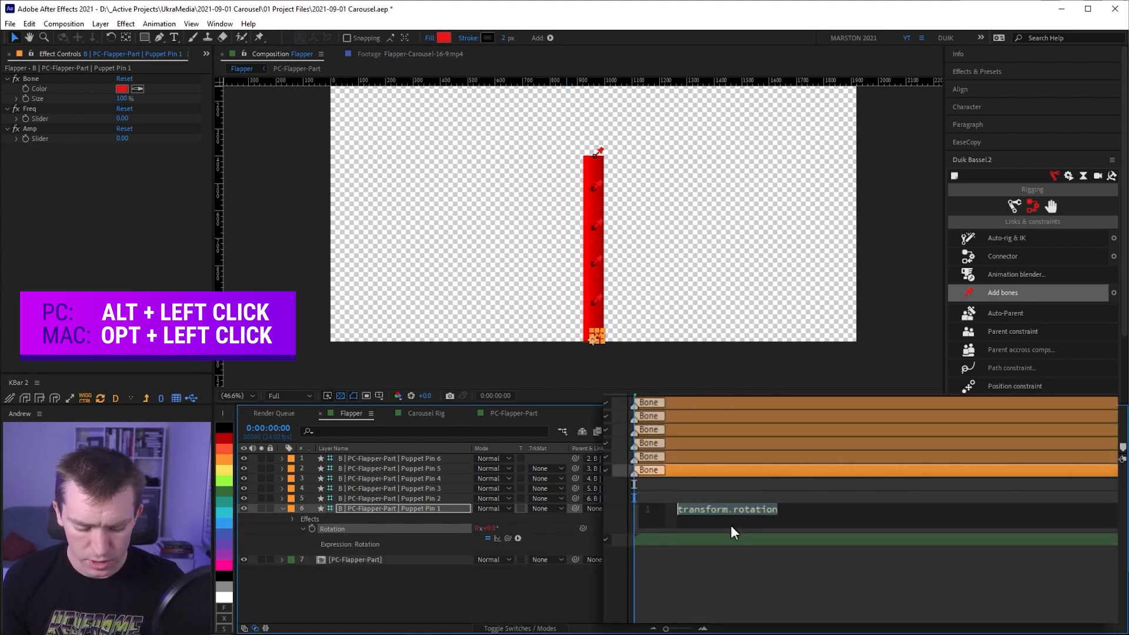
type("wiggle")
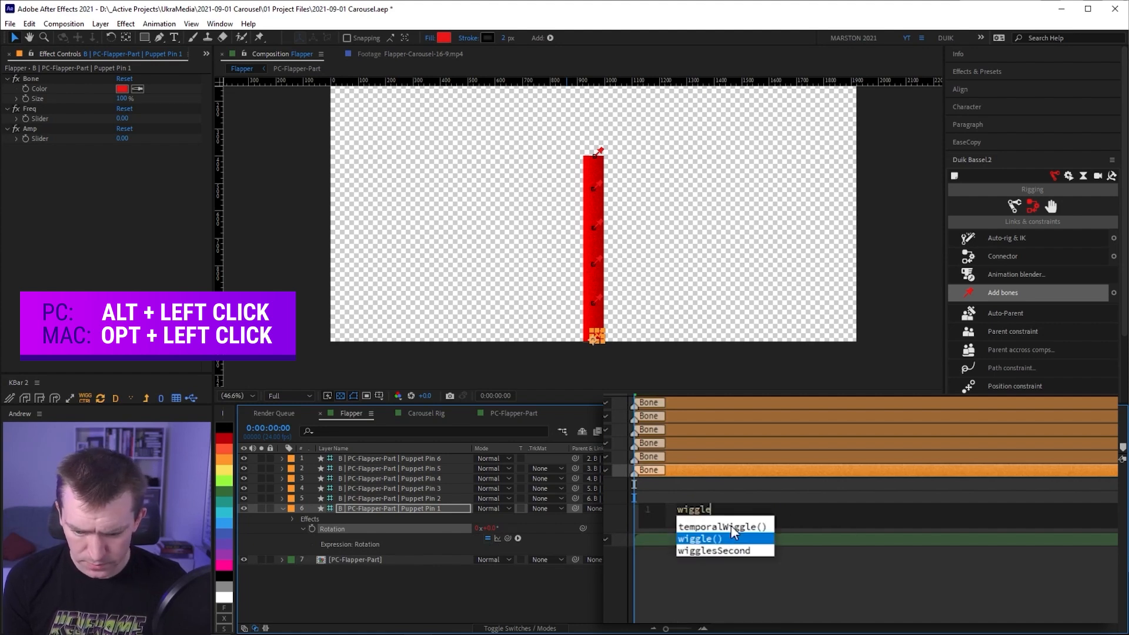
key("Return")
type("freq, amp);")
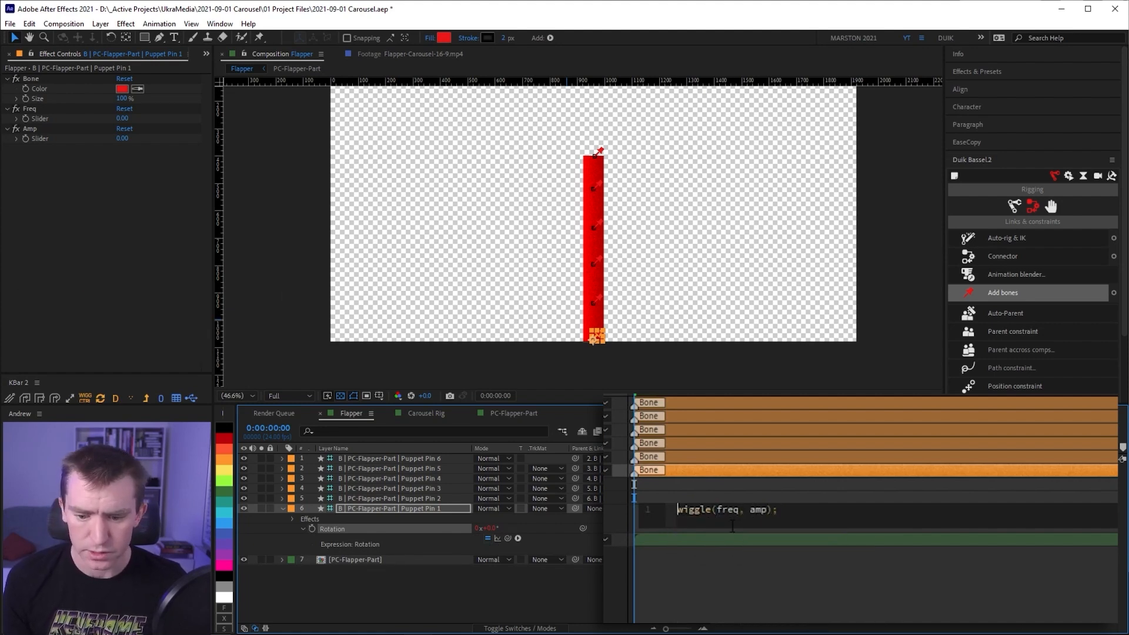
Define freq and amp in the Puppet Pin 1 Rotation expression by linking them to the Freq and Amp sliders above the wiggle line
key("Return")
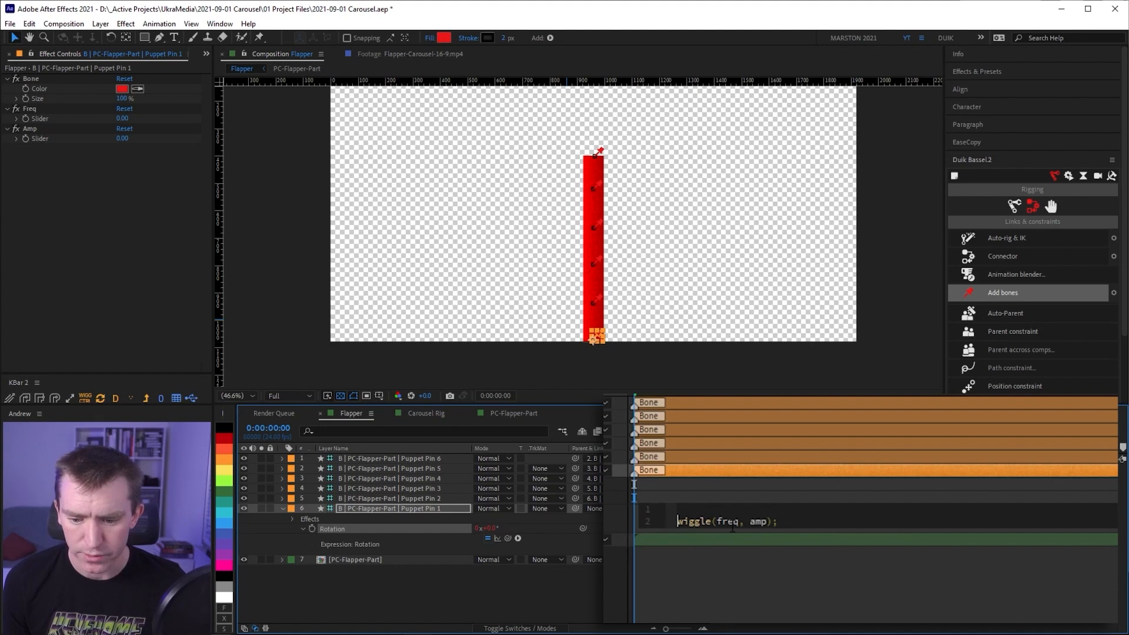
type("freq")
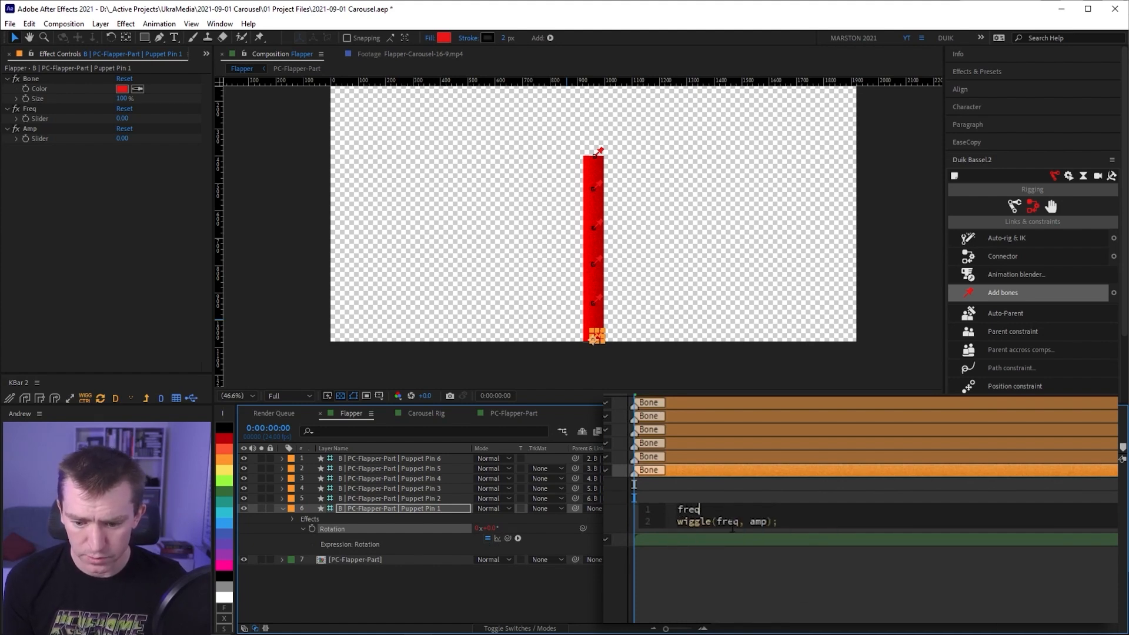
type(" =")
key("Return")
type("amp =")
key("Up")
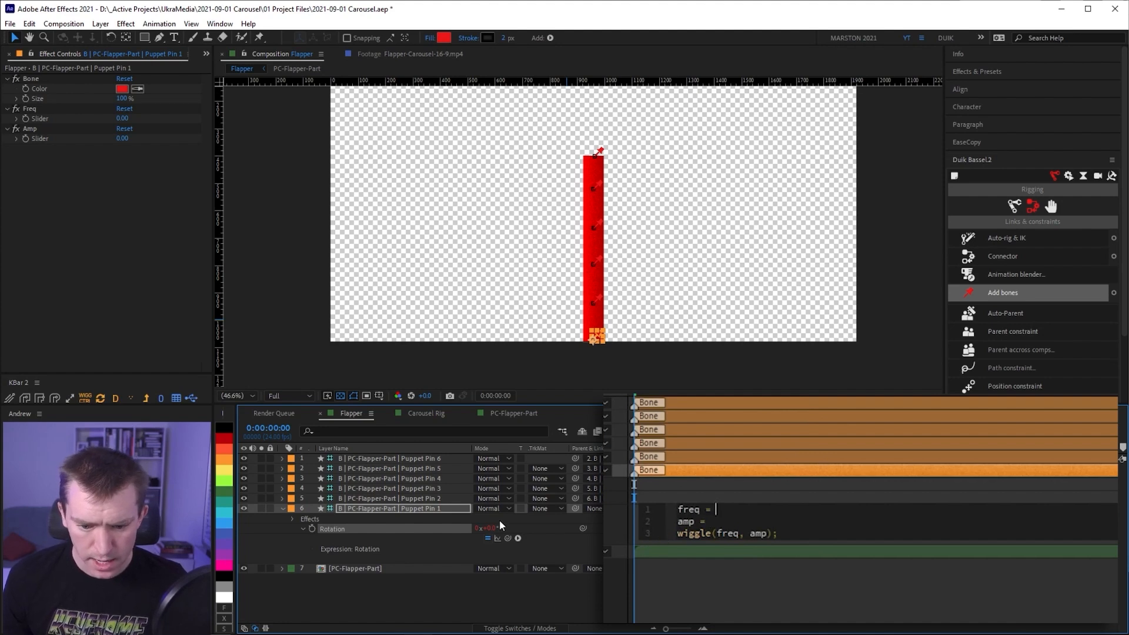
left_click_drag(508, 537, 58, 118)
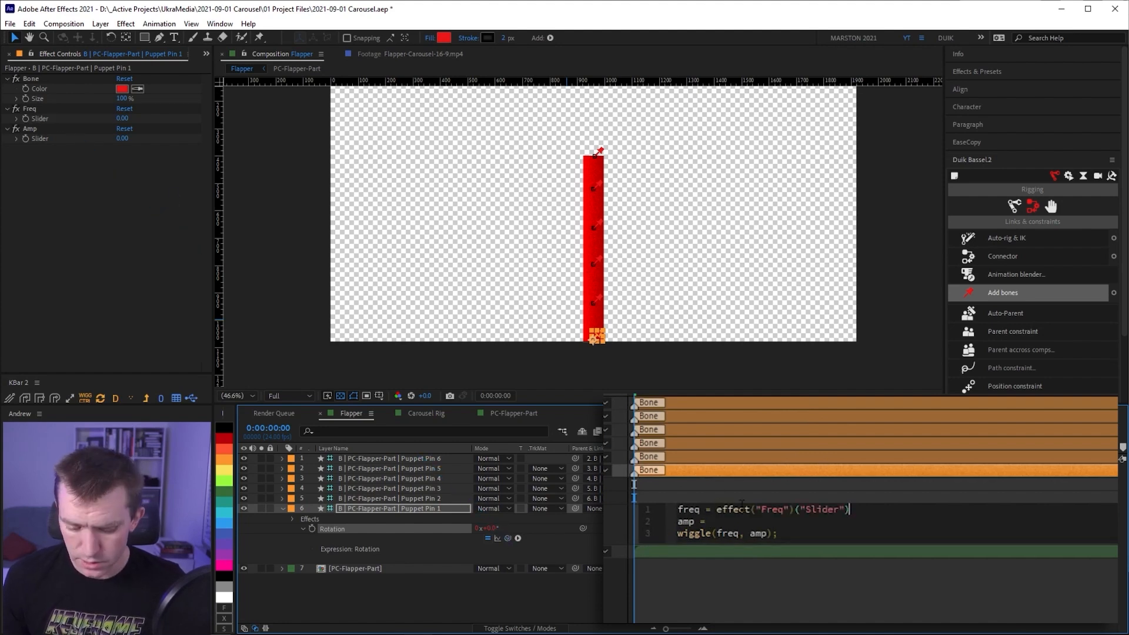
left_click_drag(509, 538, 41, 139)
type(";")
key("KP_Enter")
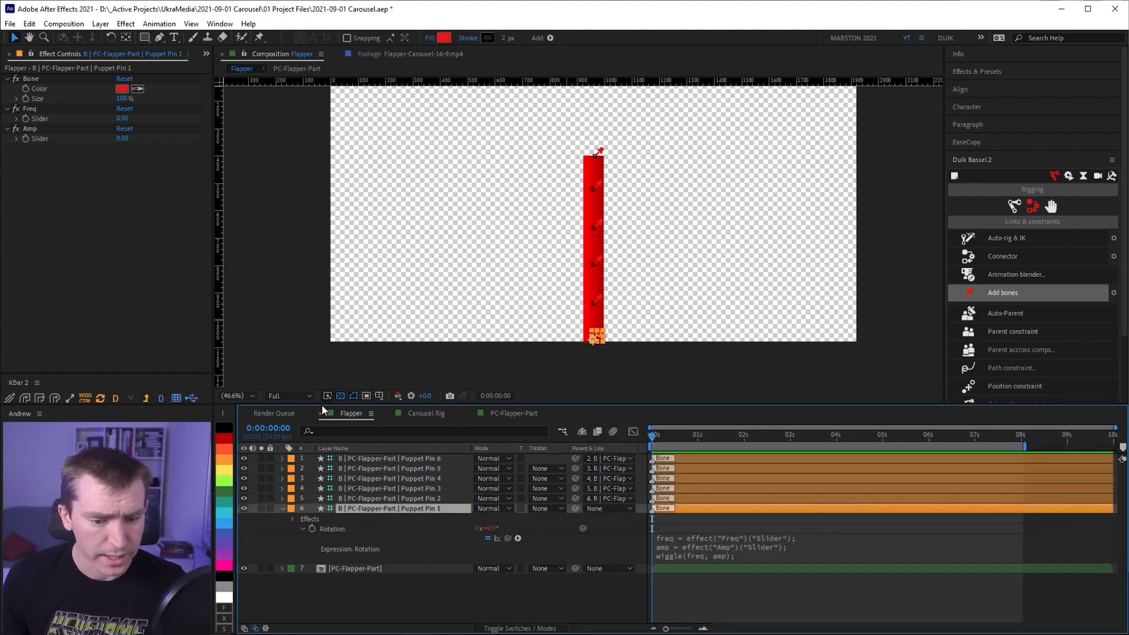
Set the Freq slider to 5 and the Amp slider to 20, and preview the wiggle
left_click(122, 118)
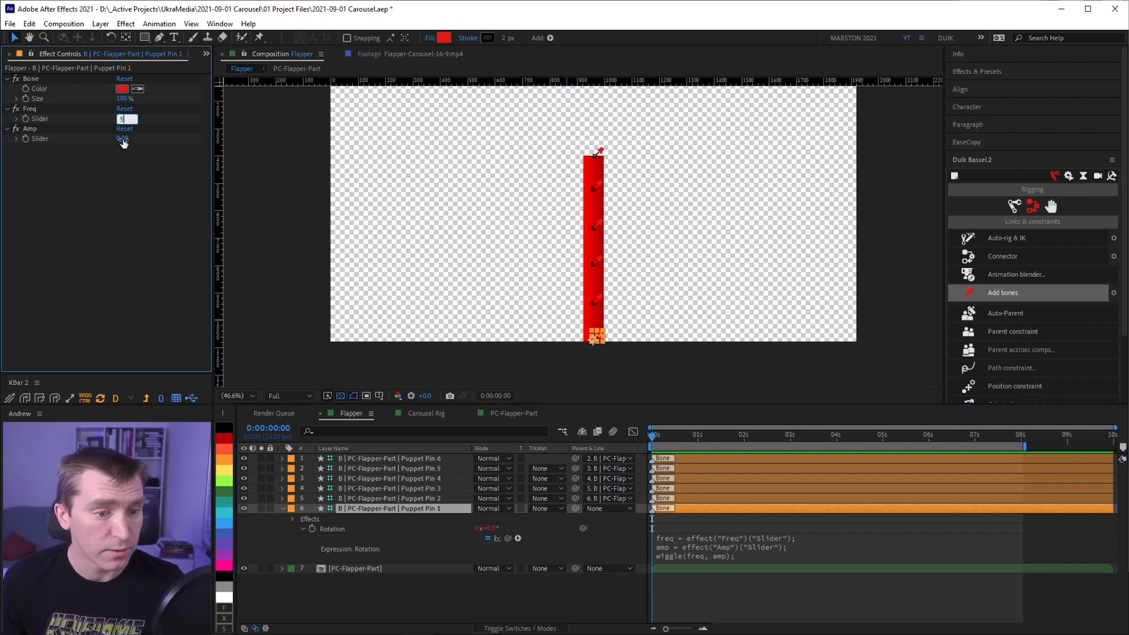
left_click(122, 139)
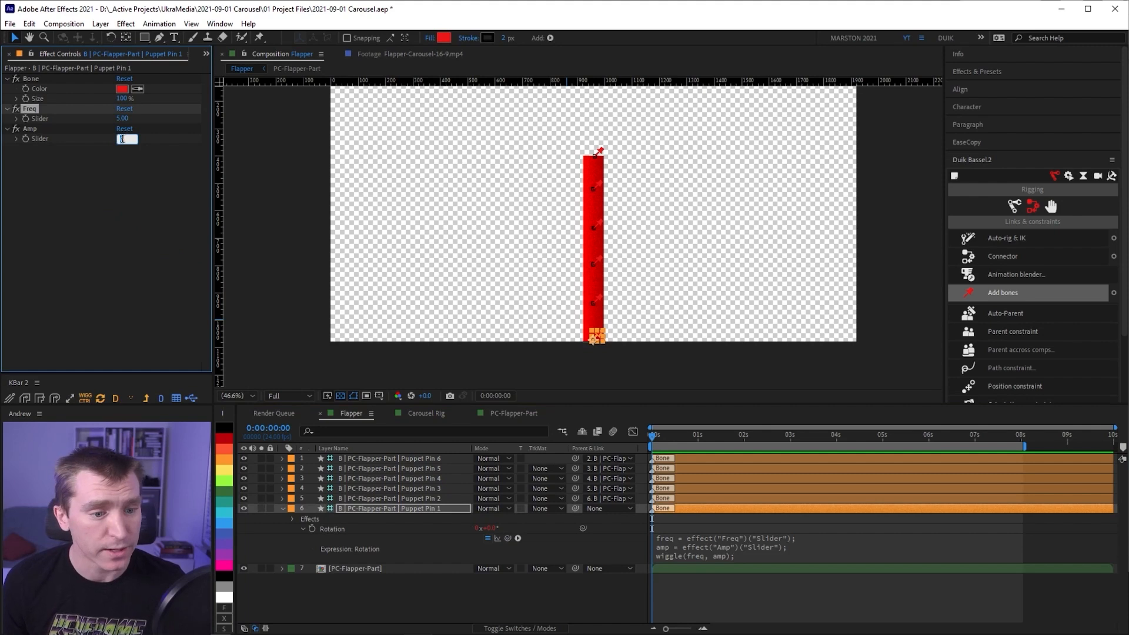
type("20")
key("Return")
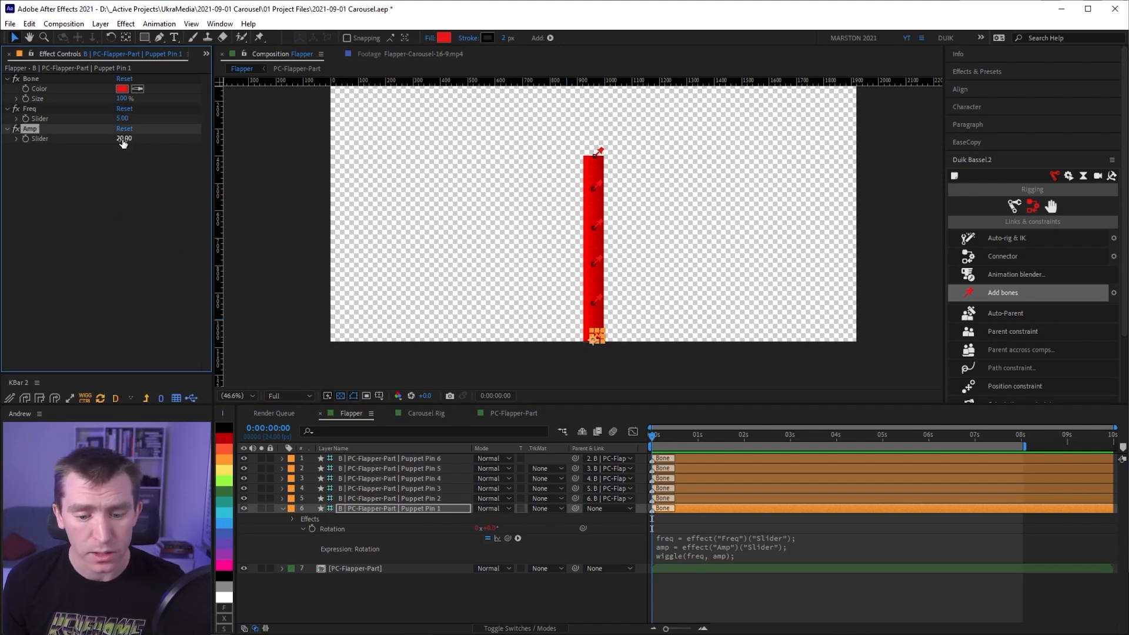
key("space")
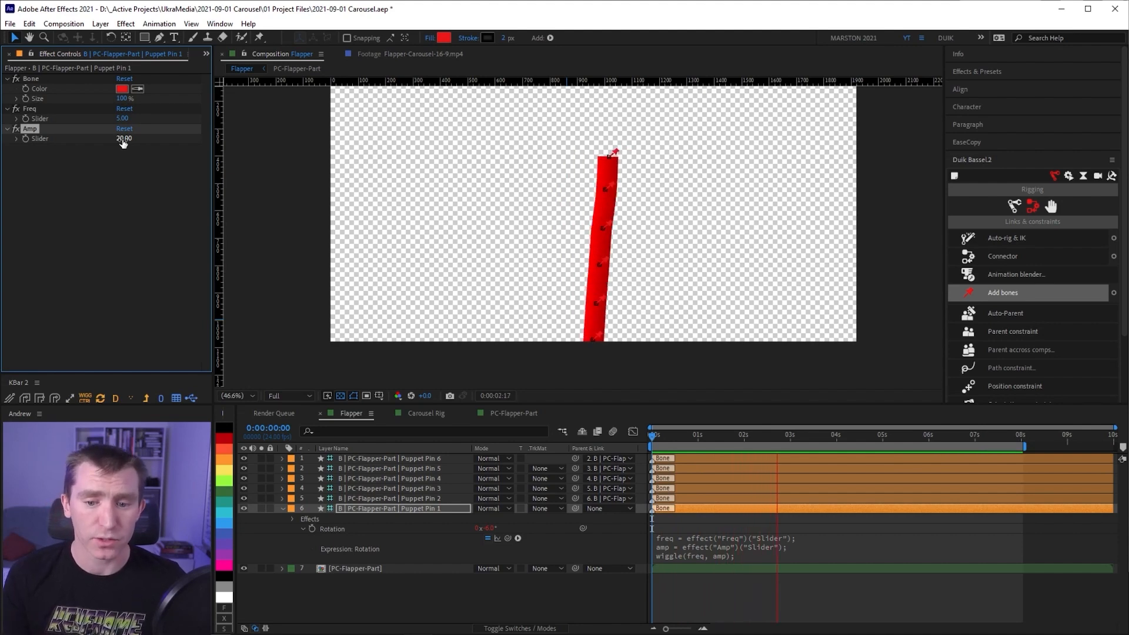
Remove the Rotation expression from the Puppet Pin 1 bone and delete its Freq and Amp slider effects
left_click(686, 546)
key("ctrl+a")
key("BackSpace")
left_click(489, 590)
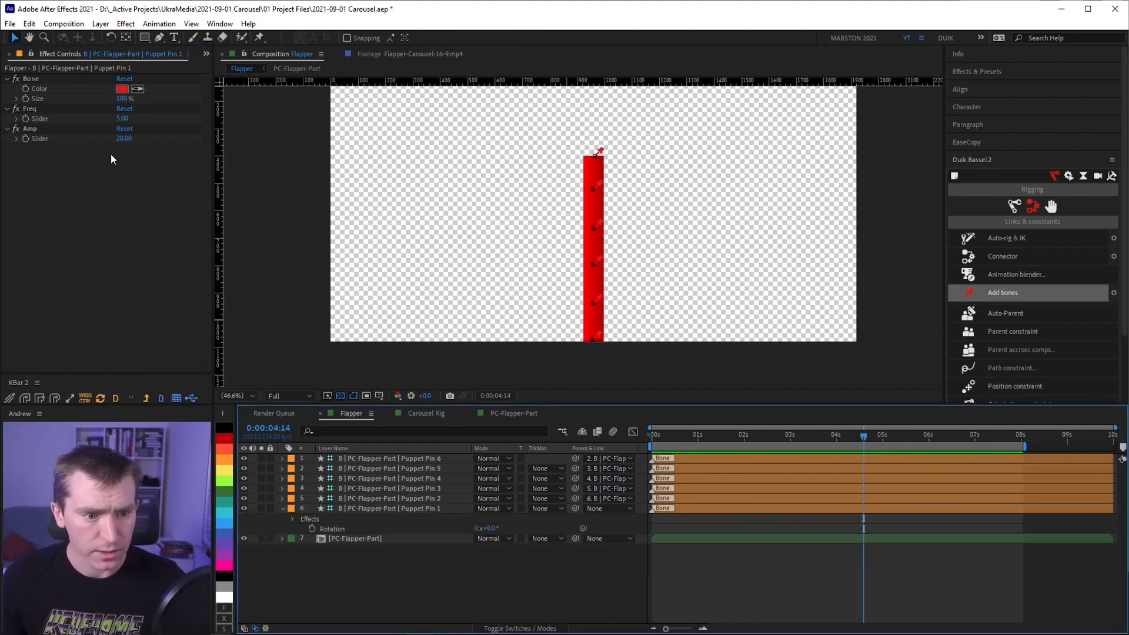
left_click(47, 109)
left_click(38, 129, "shift")
key("Delete")
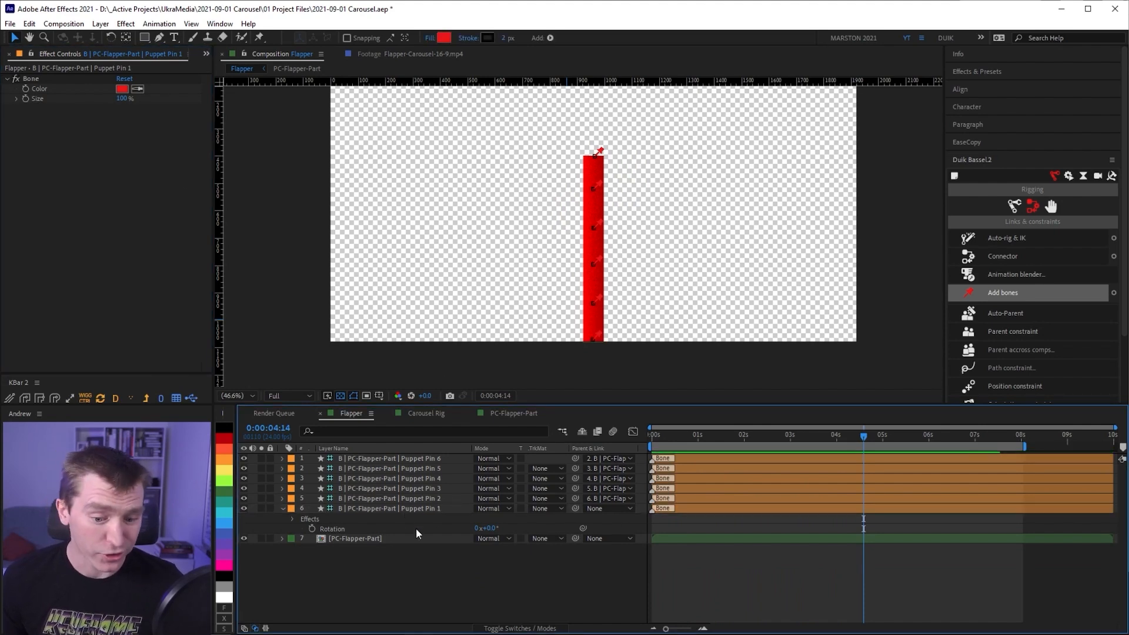
Apply the saved freq&amp preset to the Puppet Pin 1 bone layer
left_click(400, 509)
key("ctrl+space")
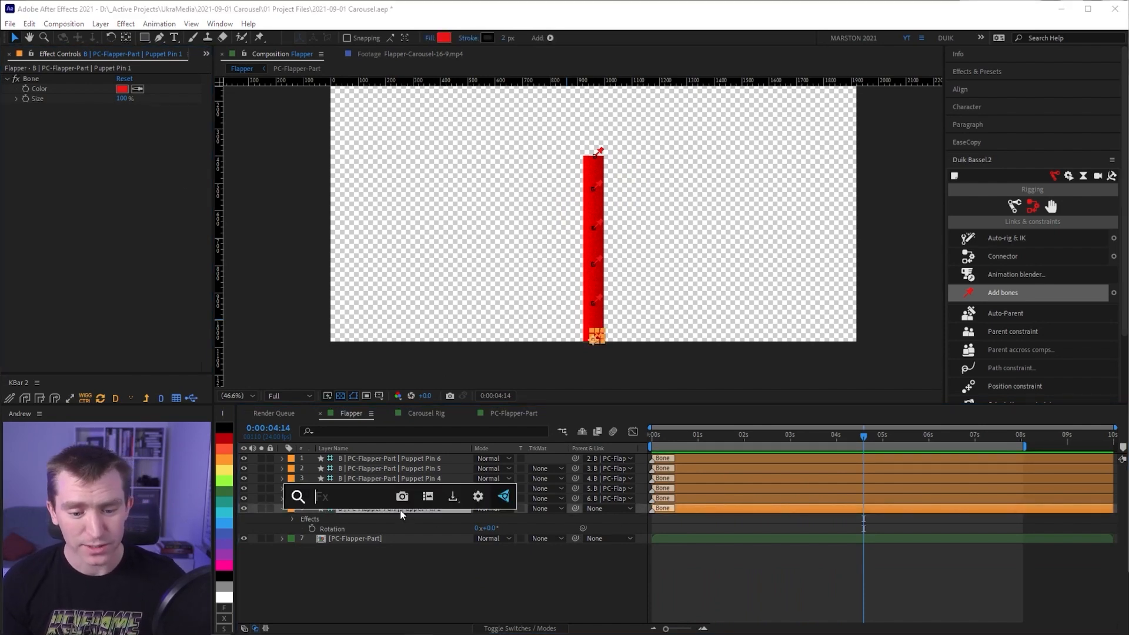
type("freq")
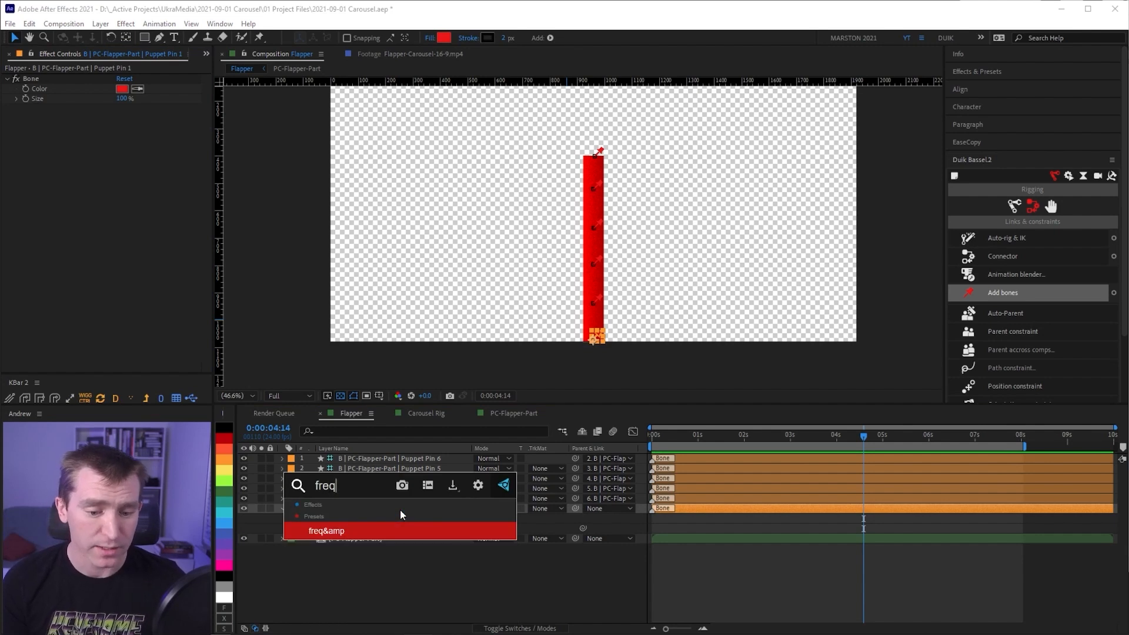
key("Return")
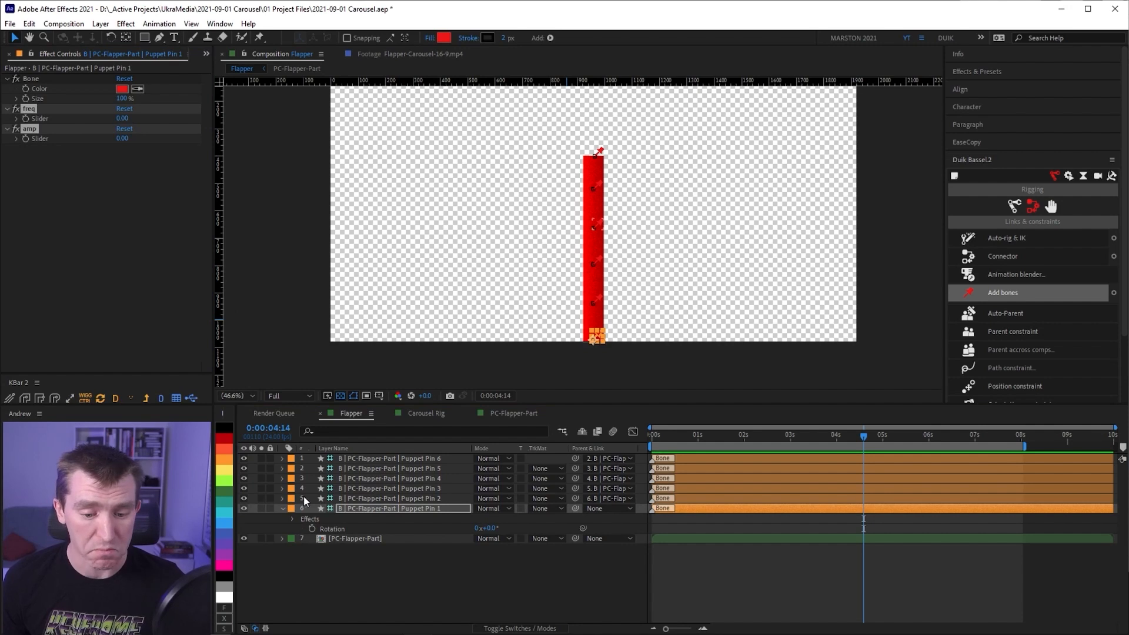
Apply the WigCtrl expression preset to the Rotation of Puppet Pin 1 and reveal the resulting expression
left_click(330, 528)
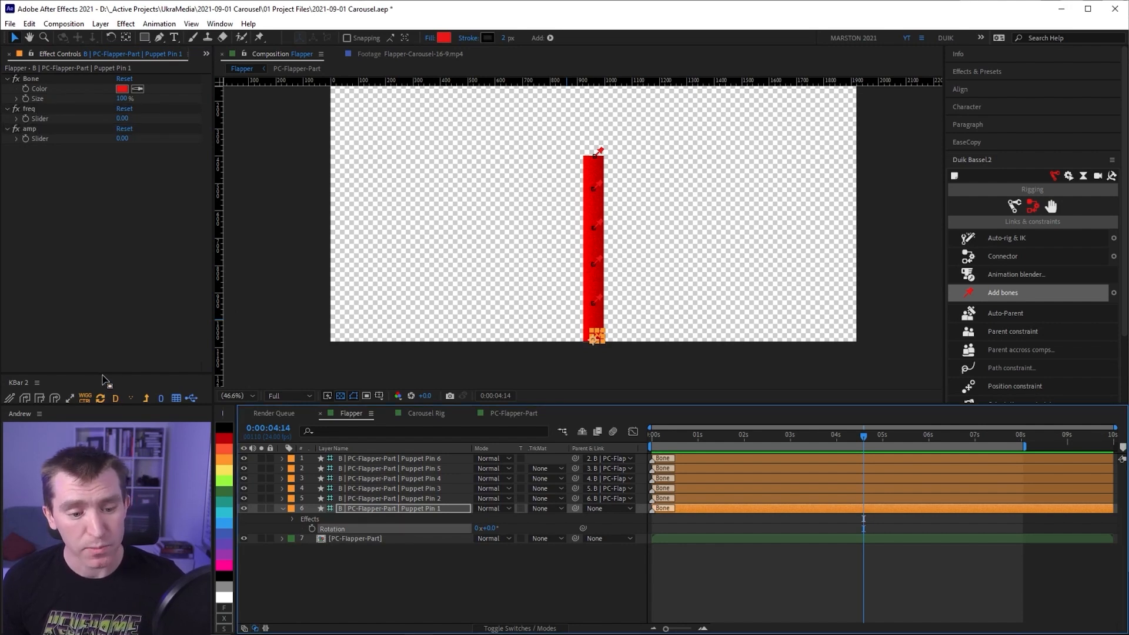
scroll(106, 378, "down", 1)
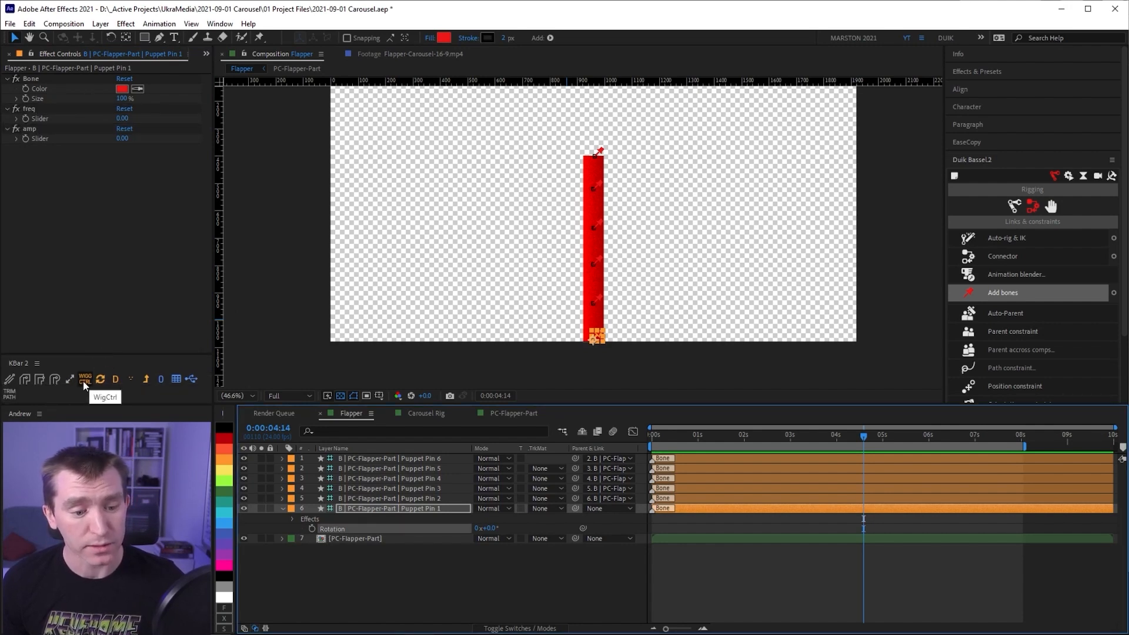
left_click(86, 381)
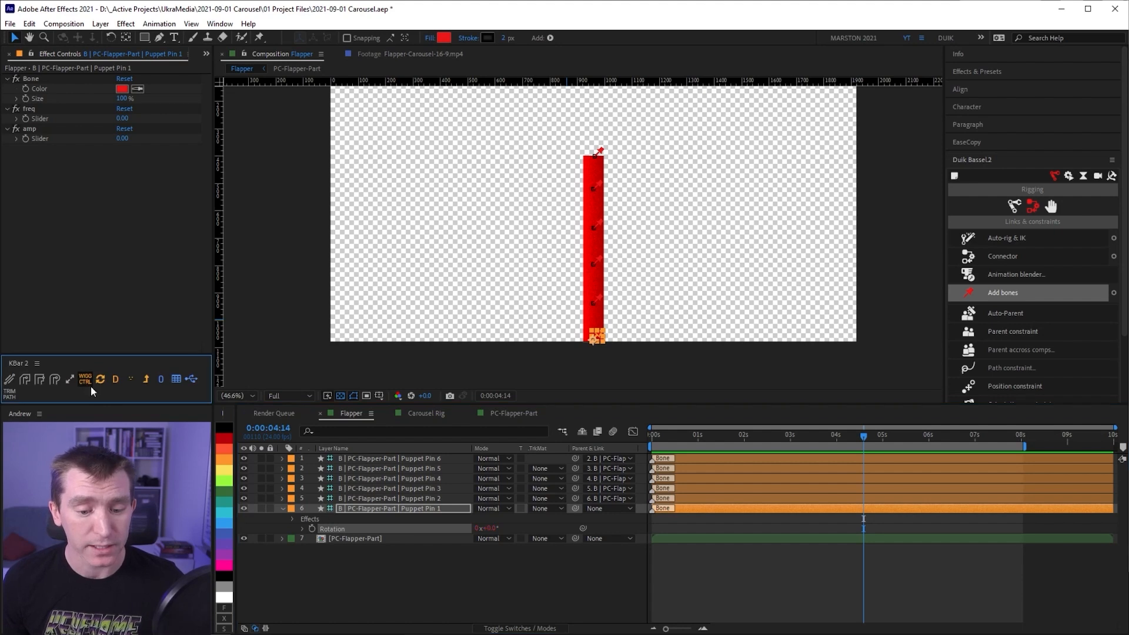
left_click(301, 529)
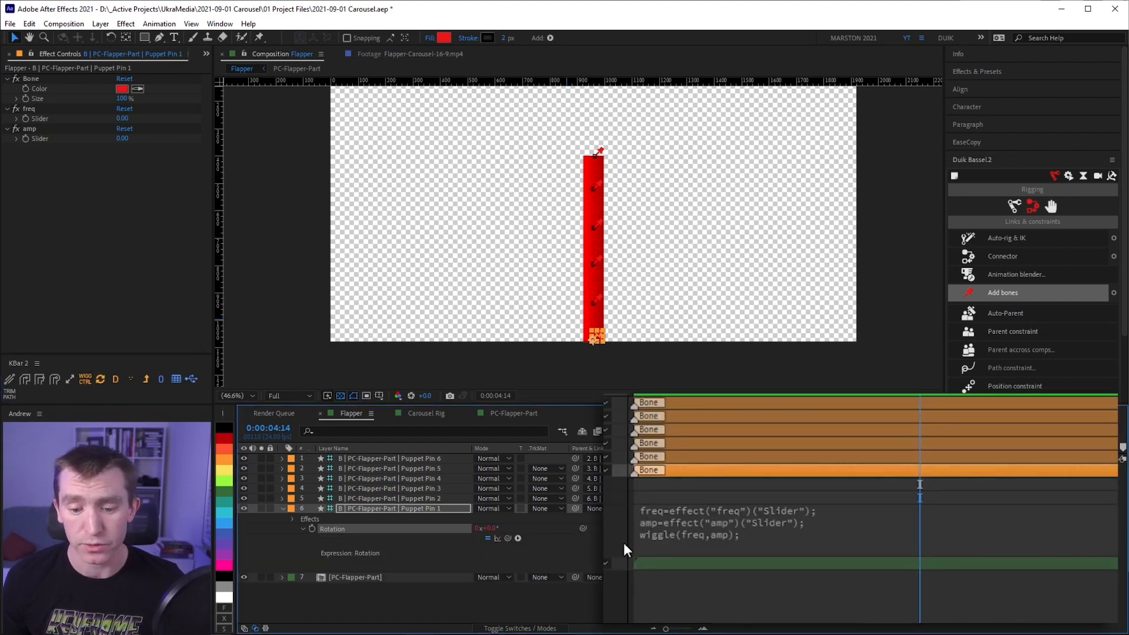
left_click(540, 588)
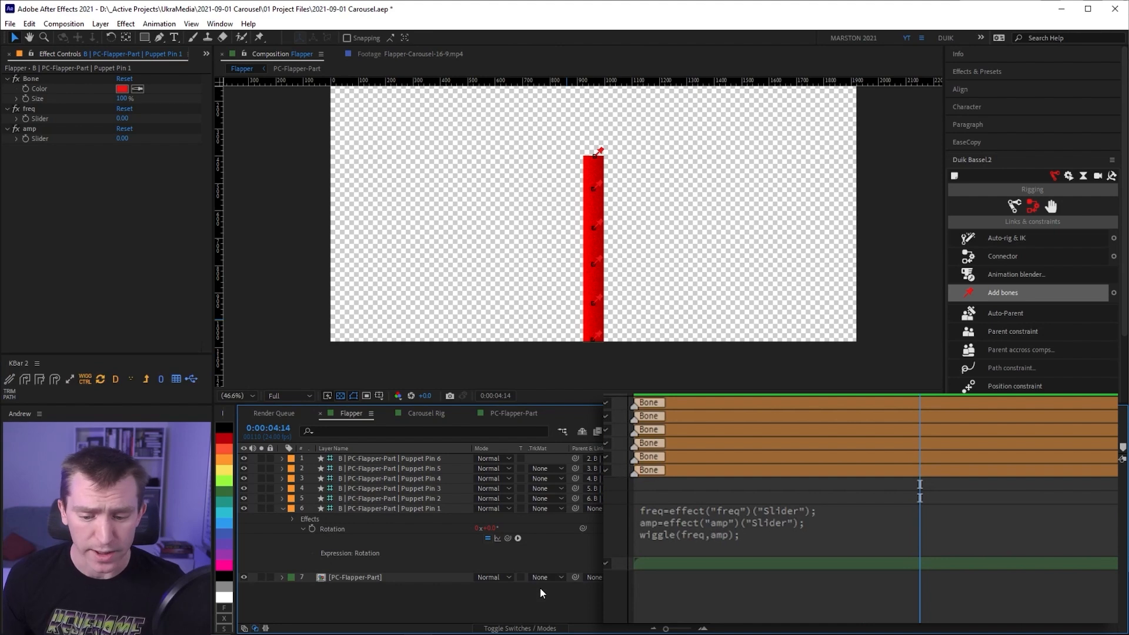
Set the freq slider to 5 and the amp slider to 20 on Puppet Pin 1, and preview the wiggle
left_click(355, 509)
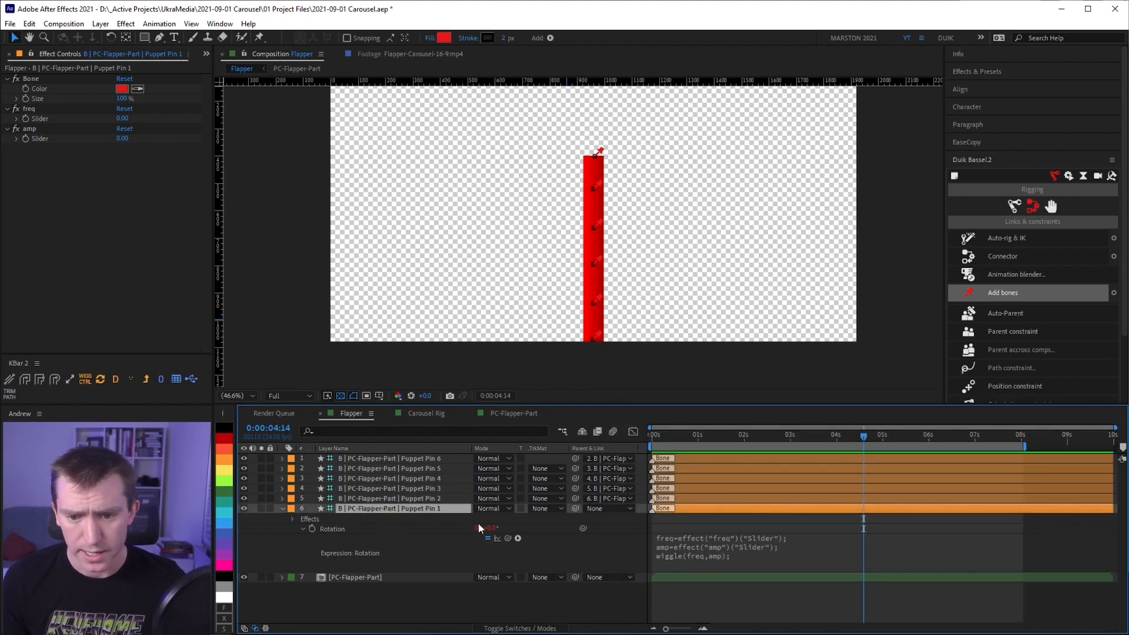
key("space")
left_click(121, 120)
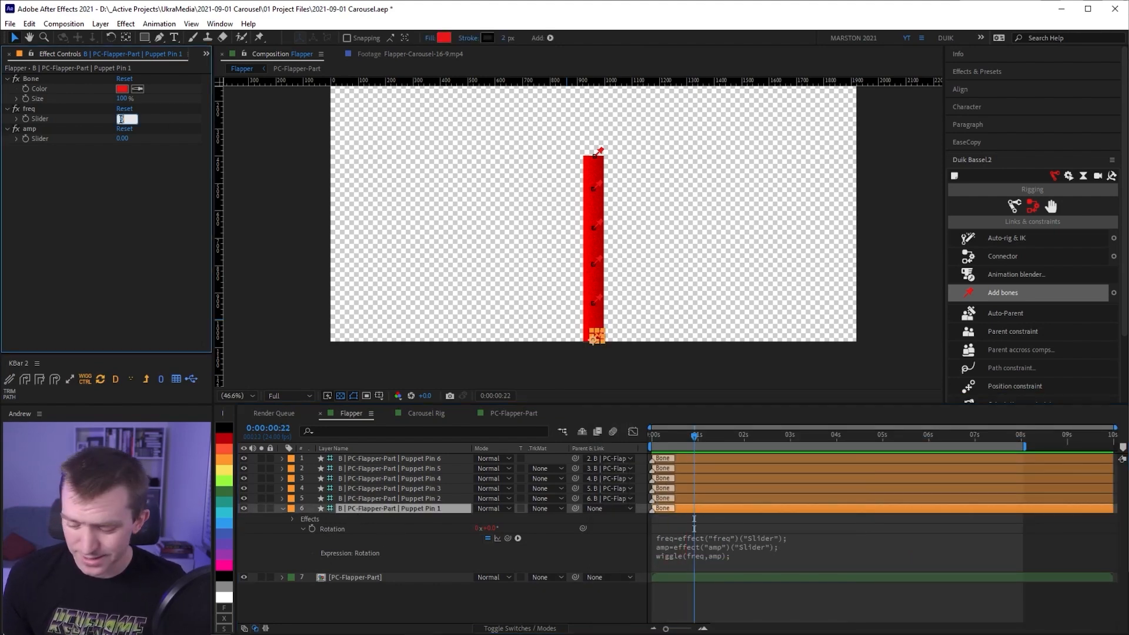
type("5")
key("Return")
left_click(123, 137)
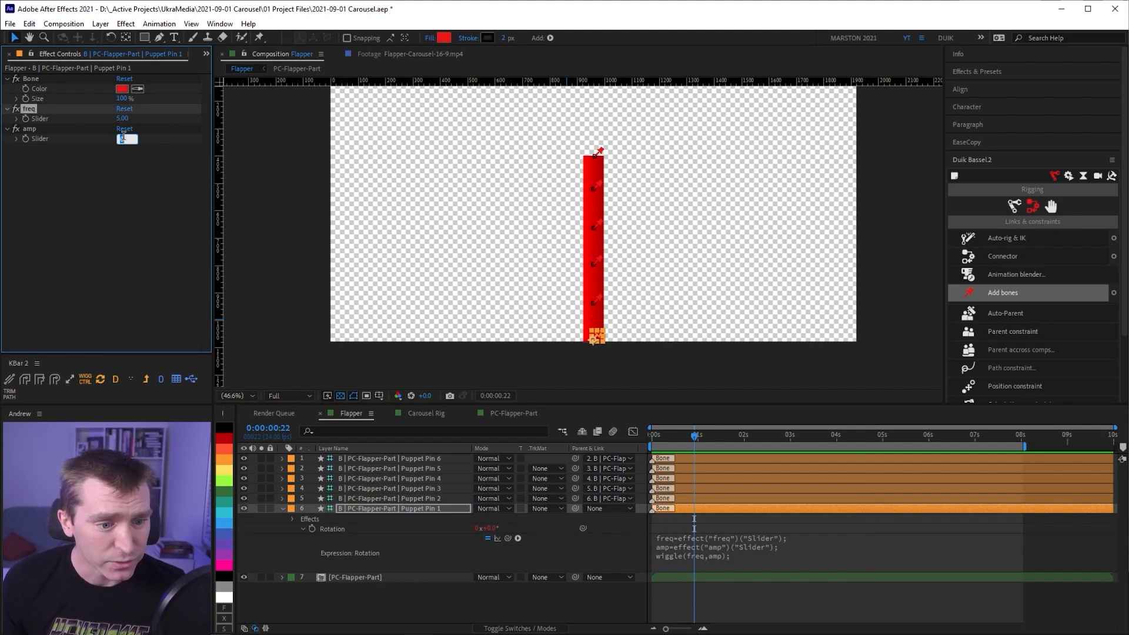
type("20")
key("Return")
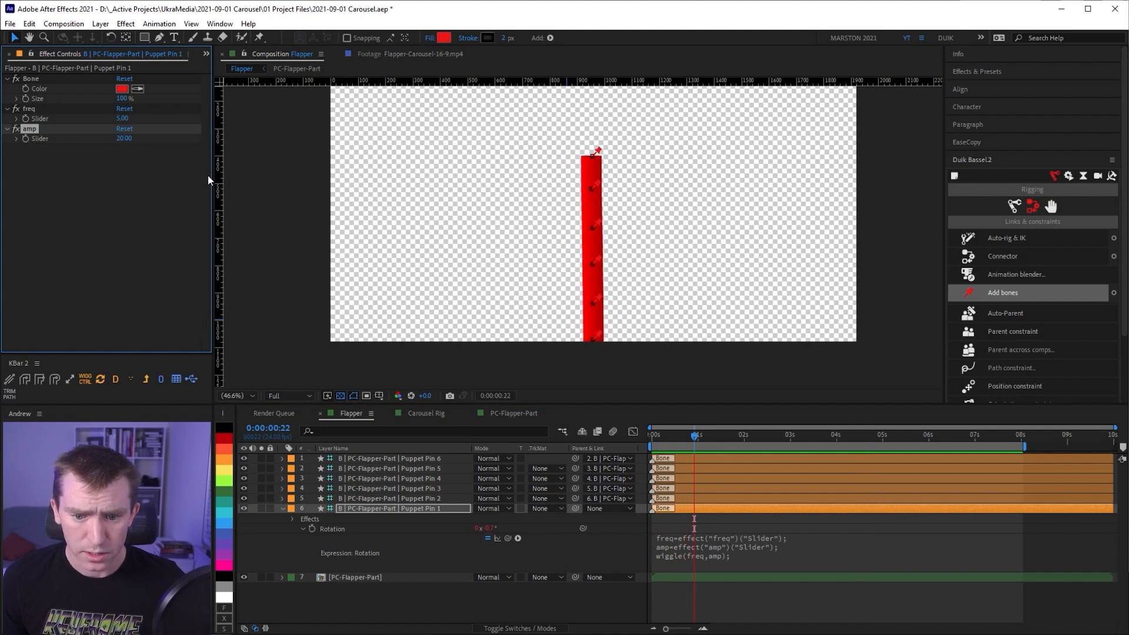
key("space")
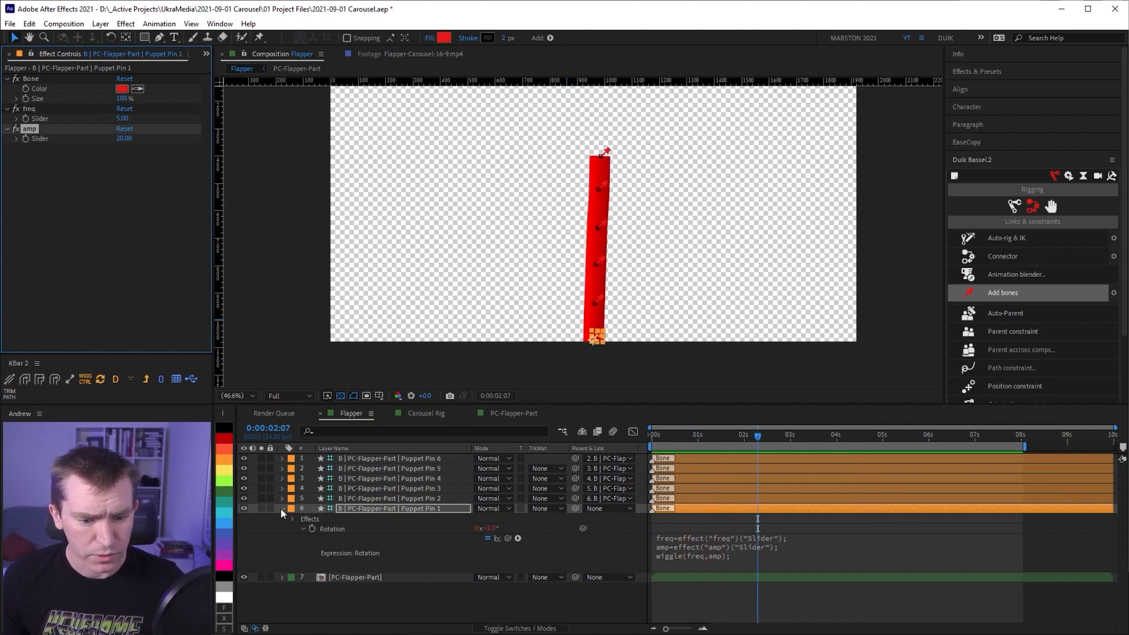
Collapse the Puppet Pin 1 properties and add a new empty shape layer to the Flapper composition
left_click(282, 510)
left_click(415, 592)
key("alt+l")
key("n")
key("Down")
key("Down")
key("Down")
key("Down")
key("Down")
key("Return")
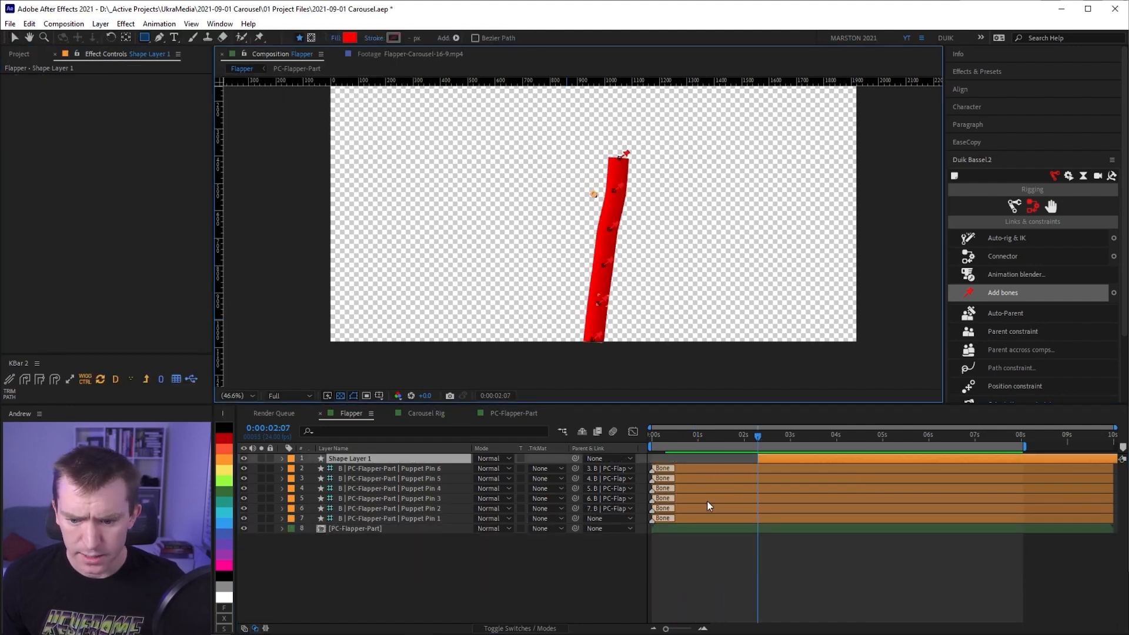
Make Shape Layer 1 start at the beginning of the composition and give it a yellow label
left_click(767, 458)
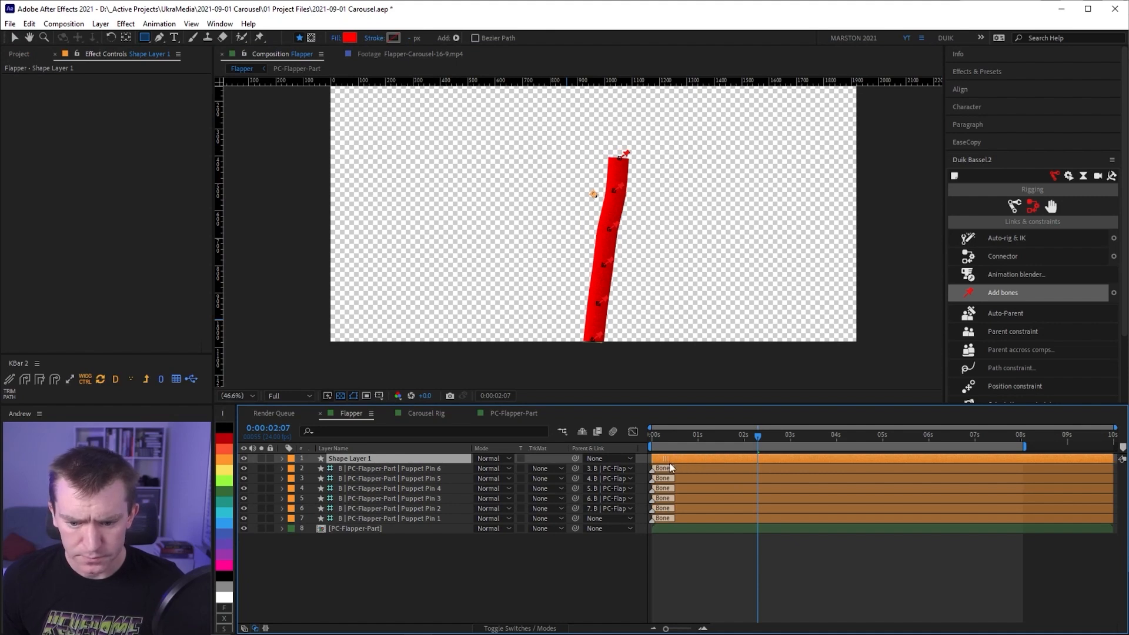
left_click(225, 470)
left_click(574, 559)
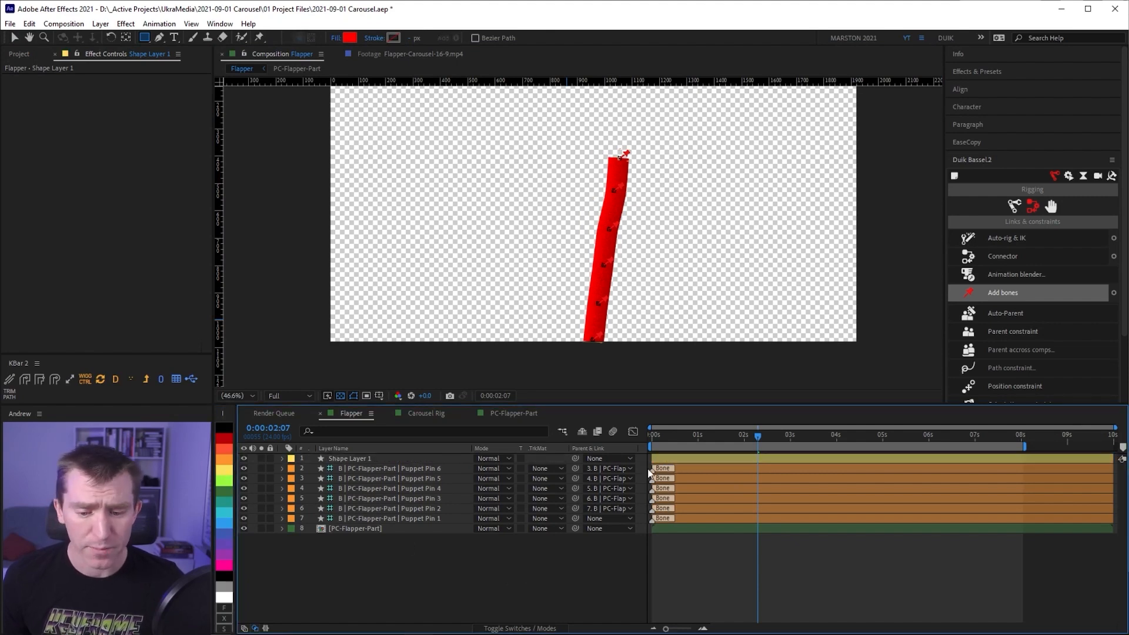
left_click(669, 460)
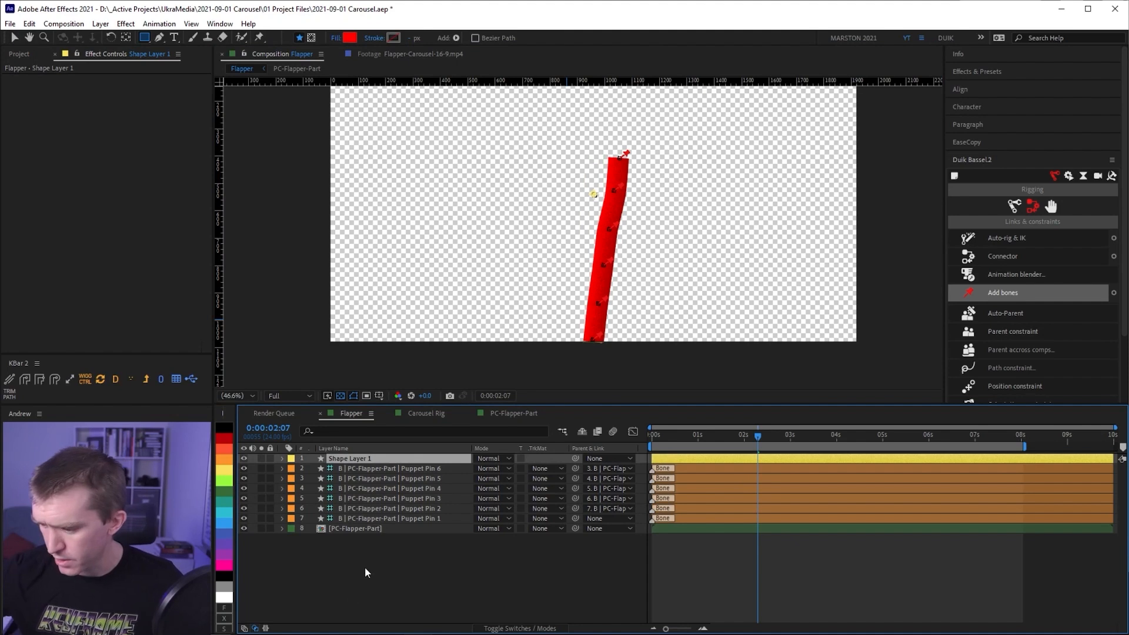
left_click(314, 586)
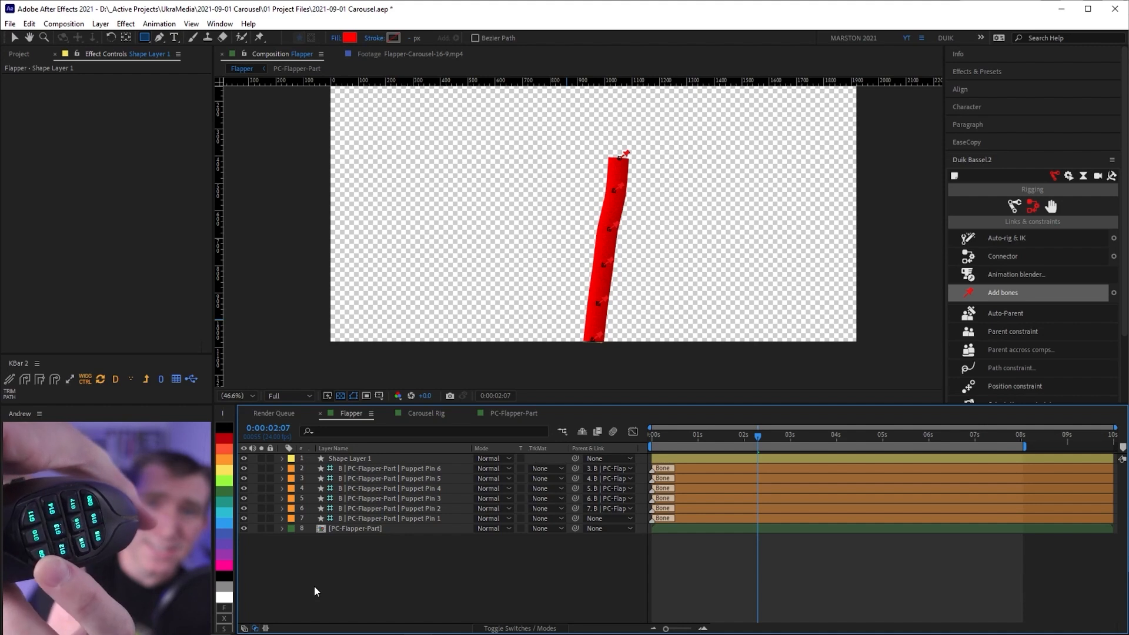
key("alt+l")
key("Right")
key("Down")
key("Down")
key("Down")
key("Down")
key("Down")
key("Return")
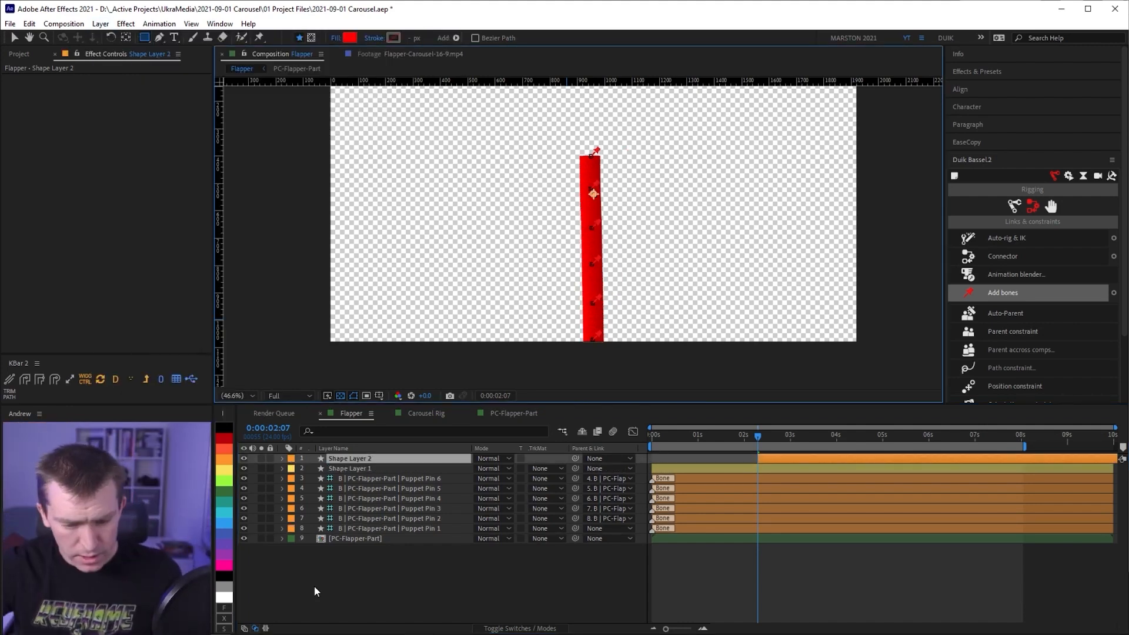
key("ctrl+z")
Rename Shape Layer 1 as Ctrl and compare the source name and layer name displays
key("v")
left_click(368, 460)
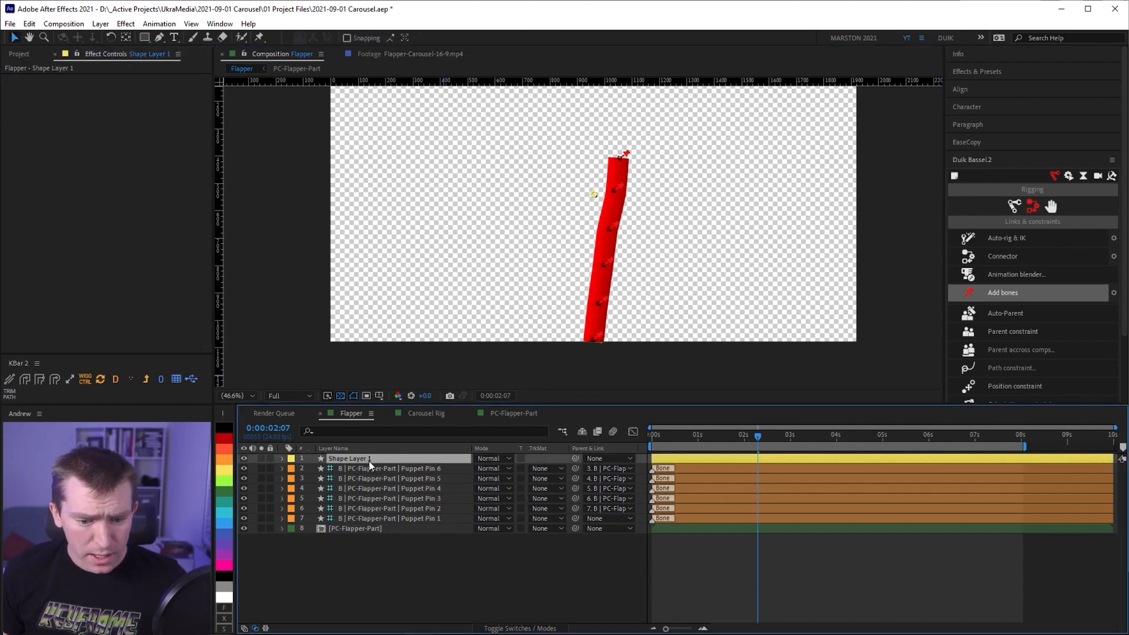
key("Return")
type("Ctrl")
key("Return")
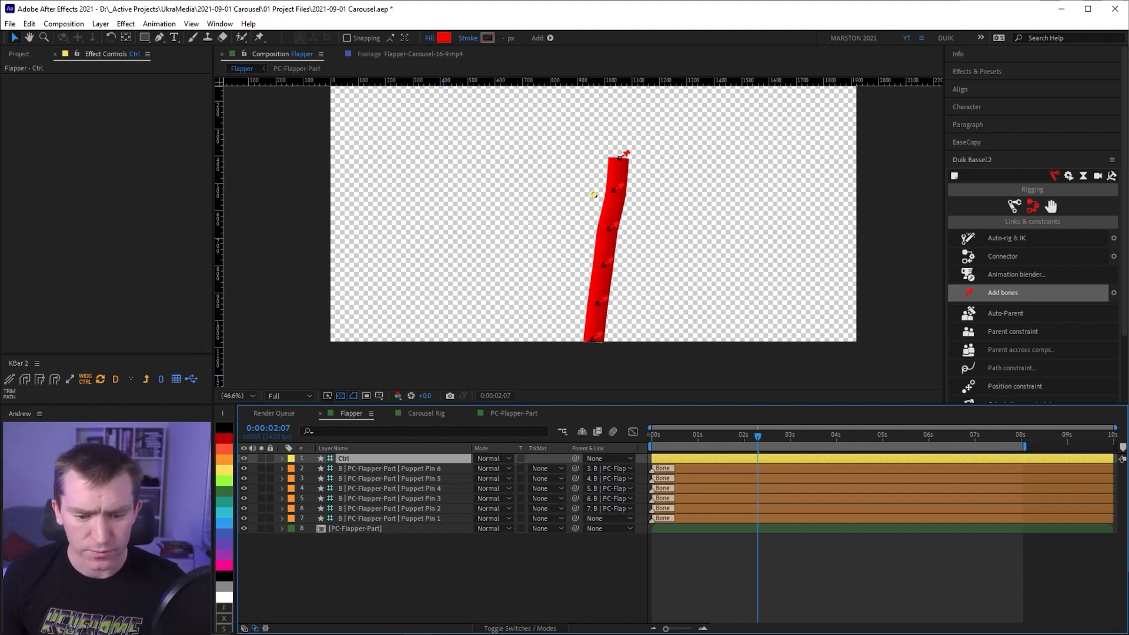
left_click(360, 452)
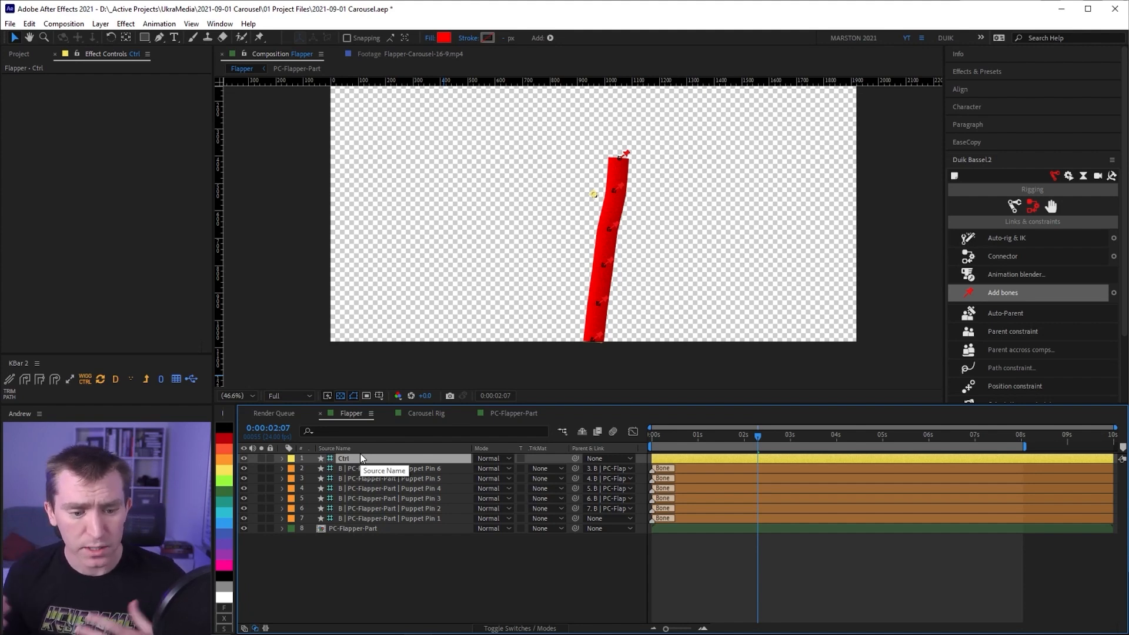
left_click(360, 452)
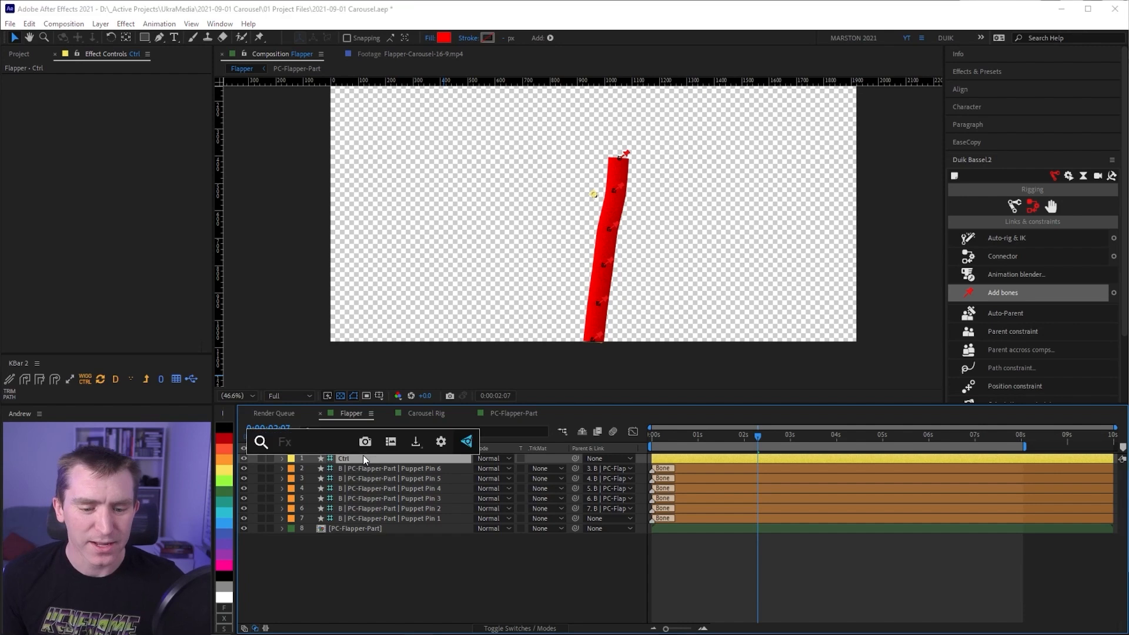
Add a Slider Control effect to the Ctrl layer and duplicate it
key("ctrl+space")
type("slid")
key("Return")
key("ctrl+d")
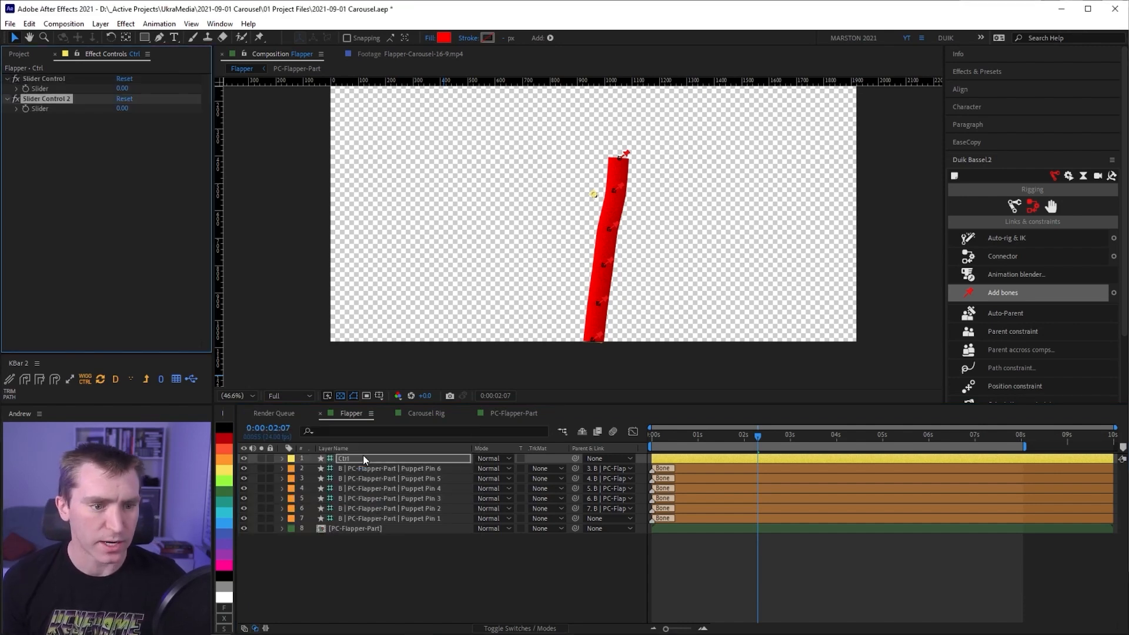
Rename the Ctrl layer's two slider effects as frameDelay and multiply
left_click(44, 78)
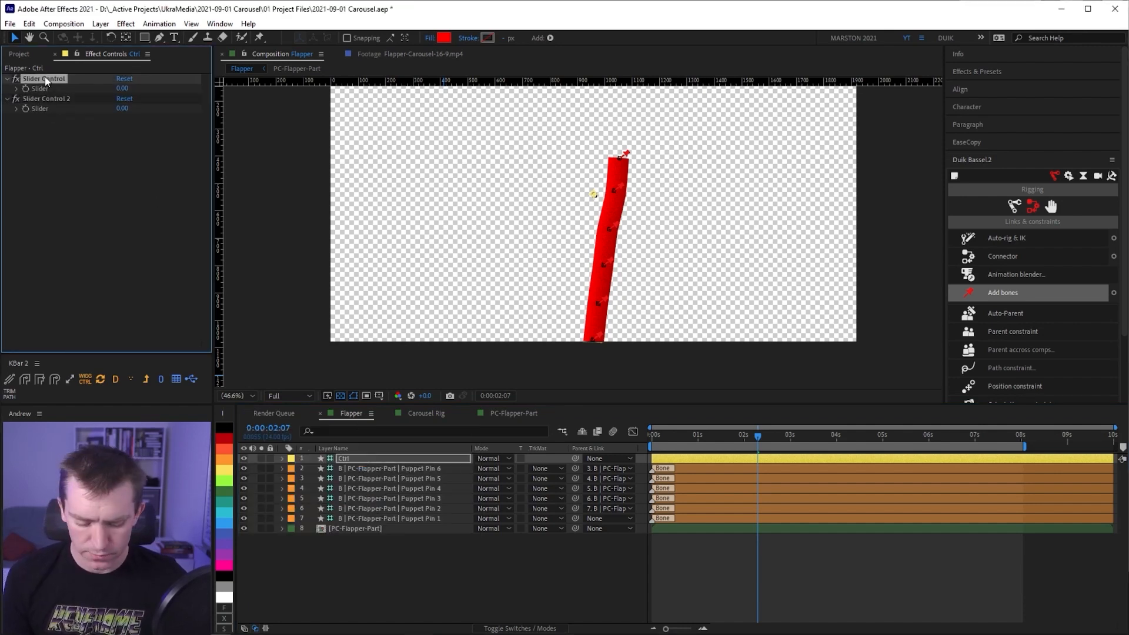
key("Return")
type("frameDelay")
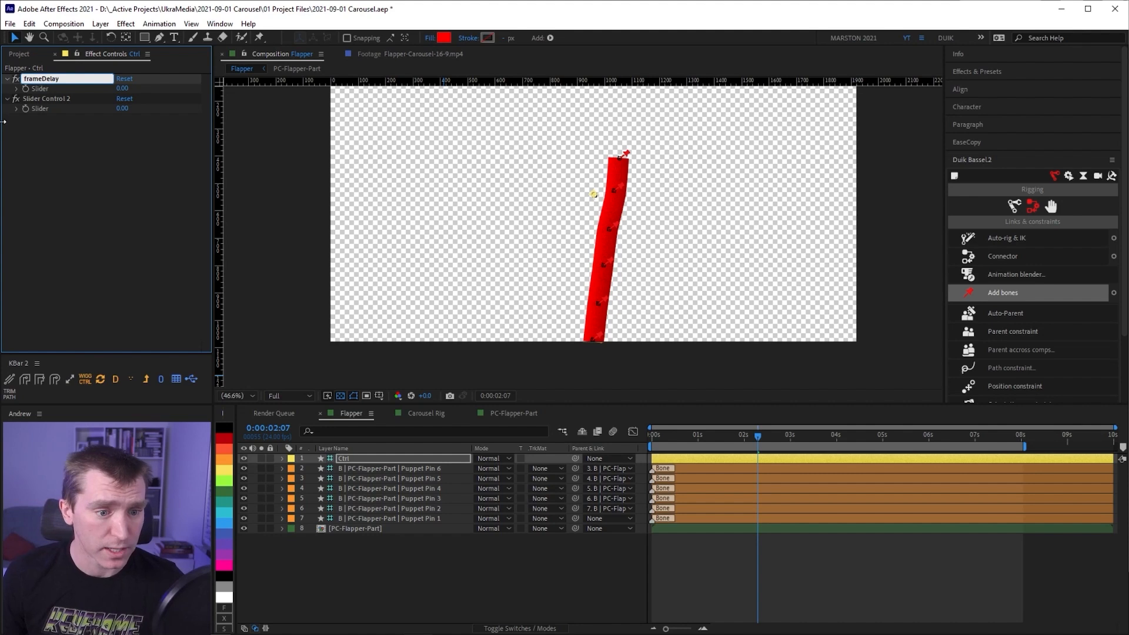
left_click(46, 98)
key("Return")
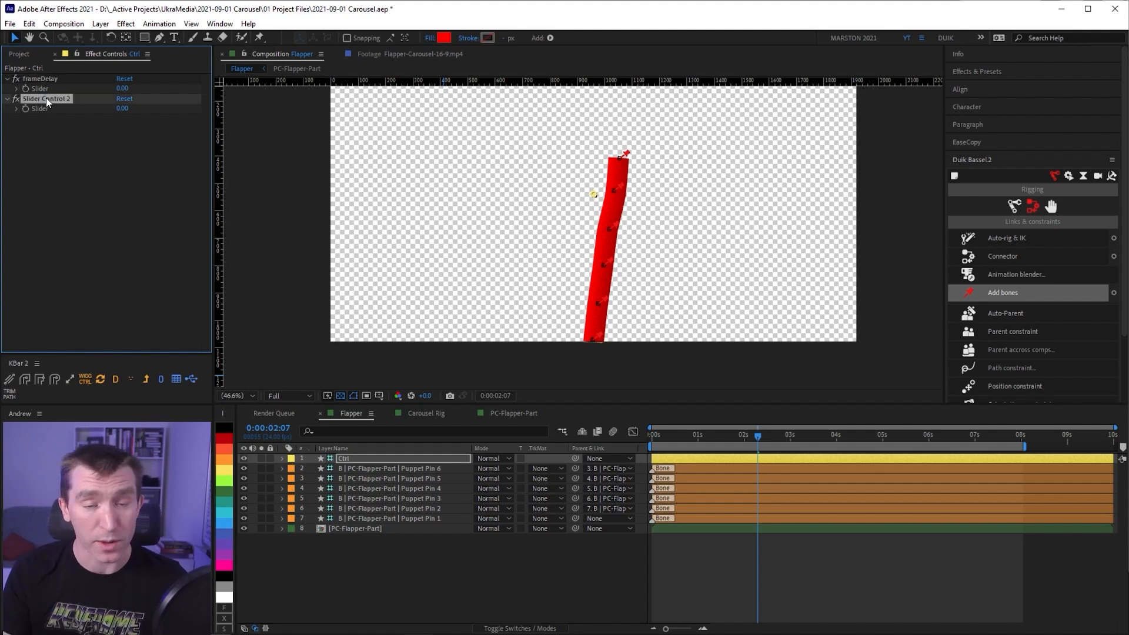
key("Return")
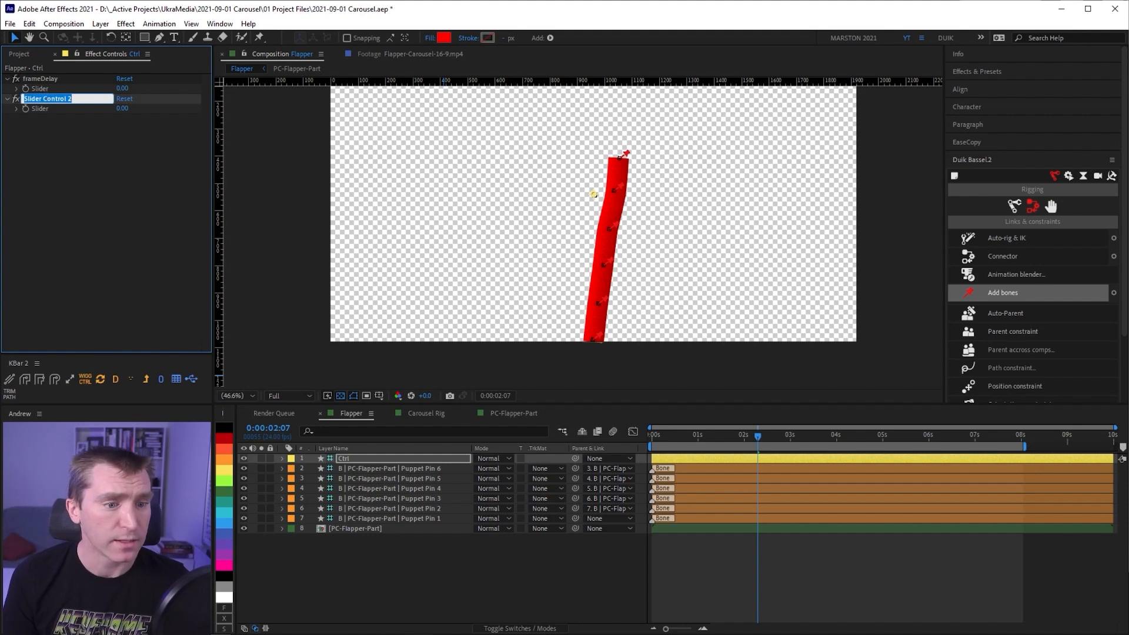
type("multiply")
key("Return")
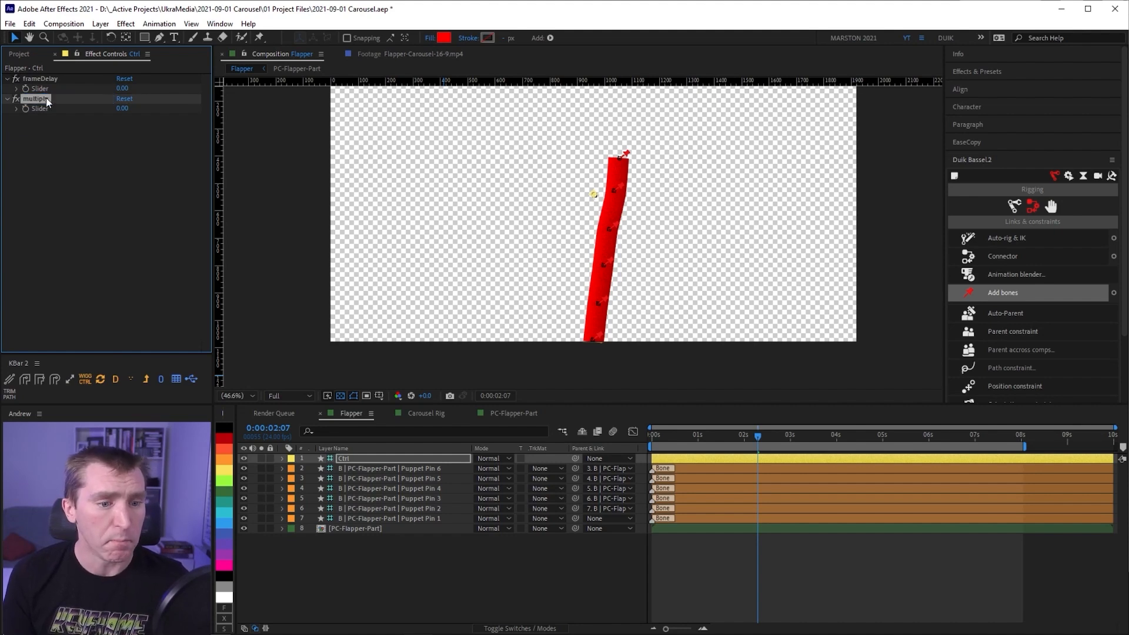
Set the frameDelay slider to 1 and the multiply slider to 1.5
left_click(125, 88)
type("1")
key("Return")
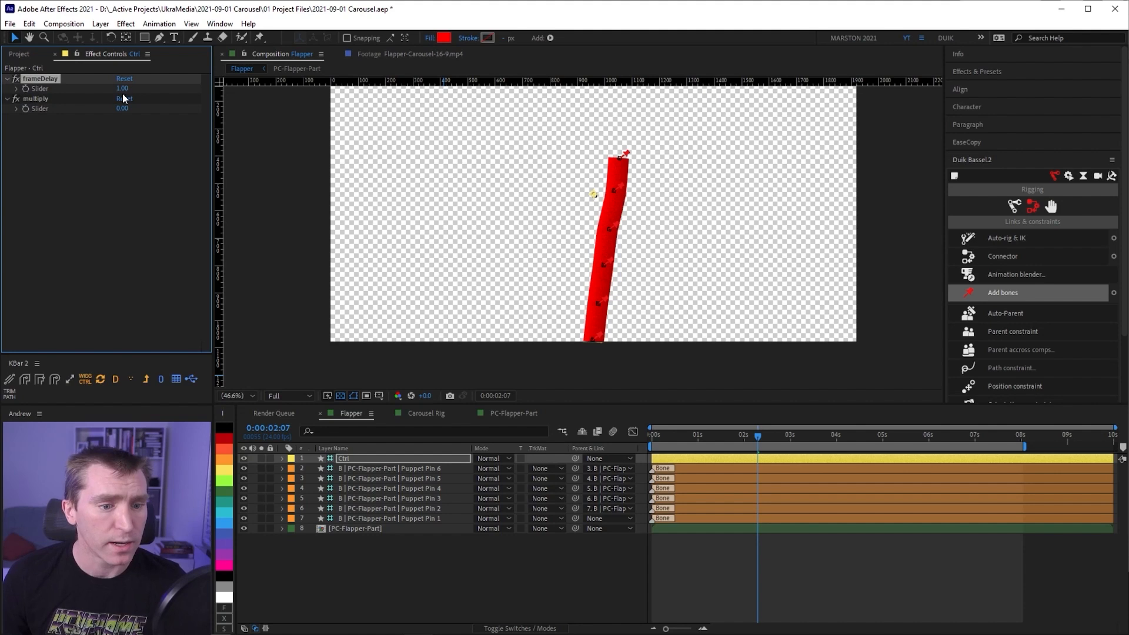
key("Return")
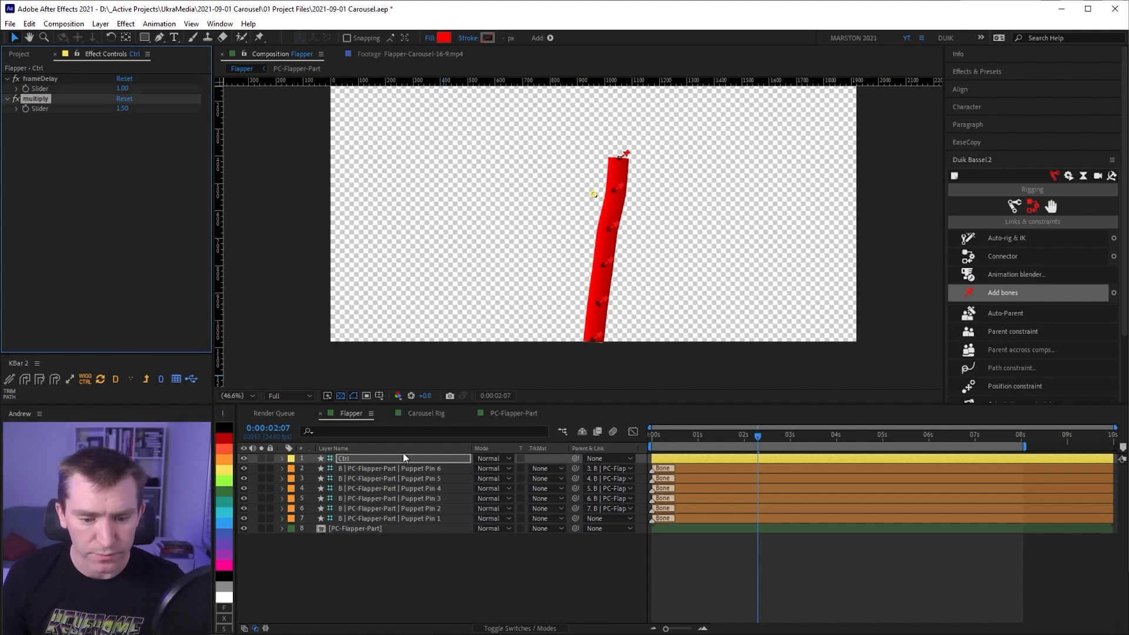
Select the Puppet Pin 2 layer and preview the flapper's motion from near the start of the composition
left_click(394, 458)
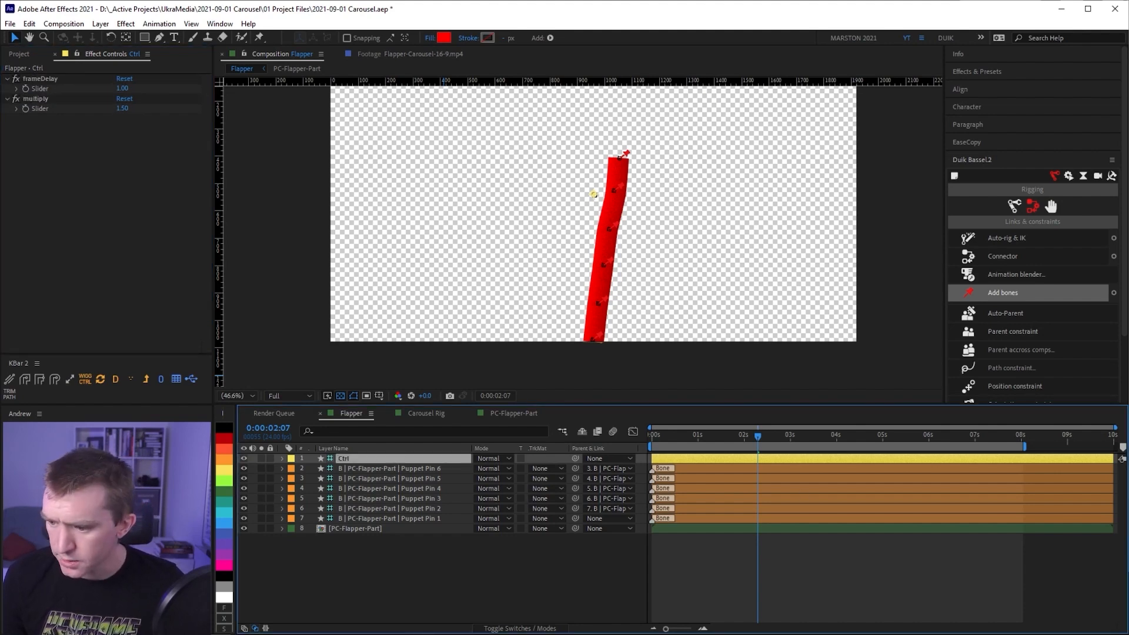
left_click(405, 508)
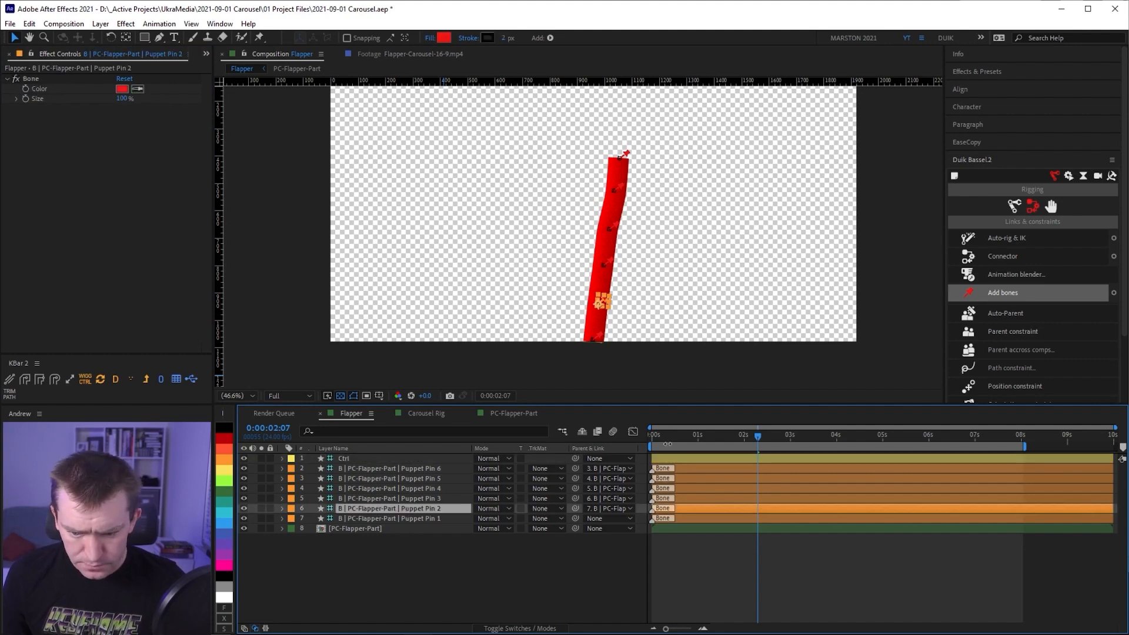
left_click_drag(665, 438, 657, 441)
key("space")
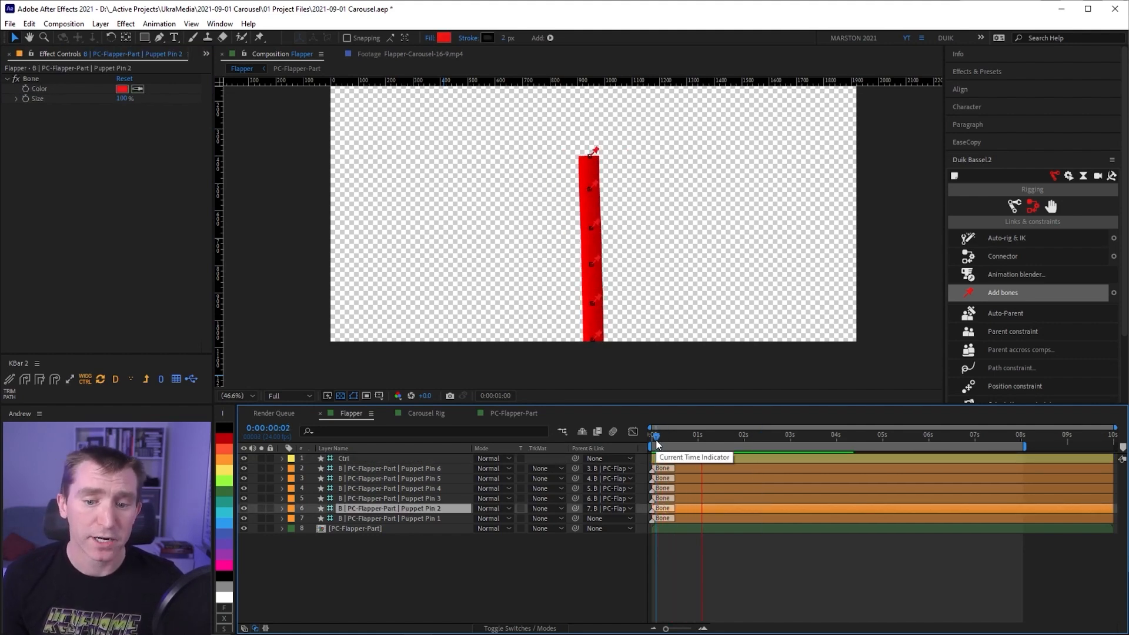
key("space")
Reveal the Rotation property of the Puppet Pin 2 and Puppet Pin 1 layers, leaving Puppet Pin 2 selected
key("r")
left_click(371, 529)
key("r")
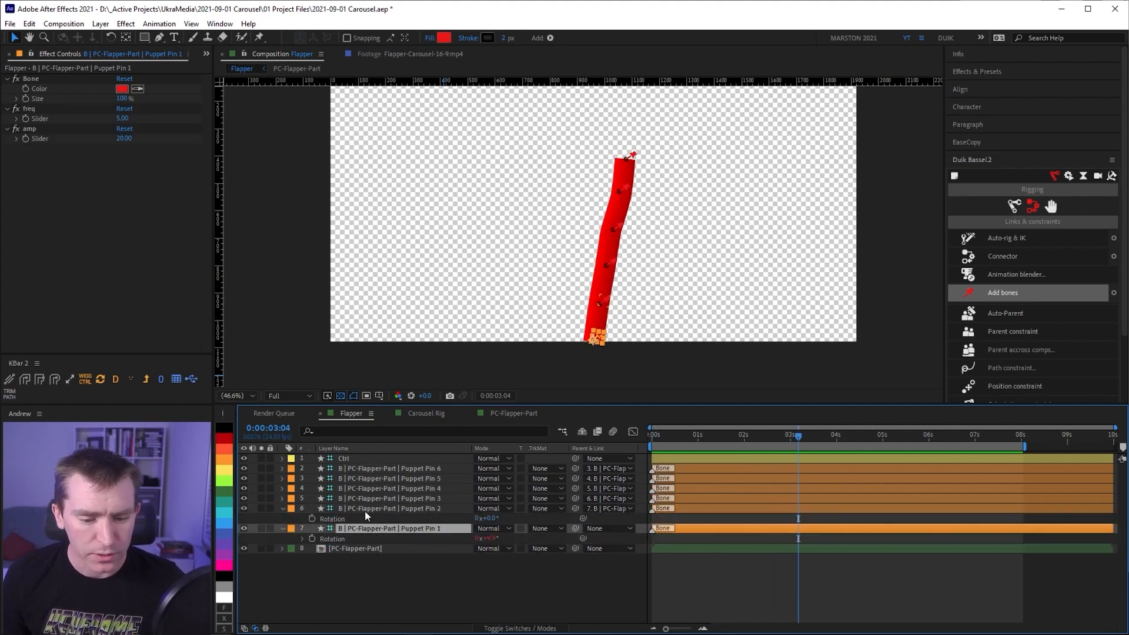
left_click(365, 510)
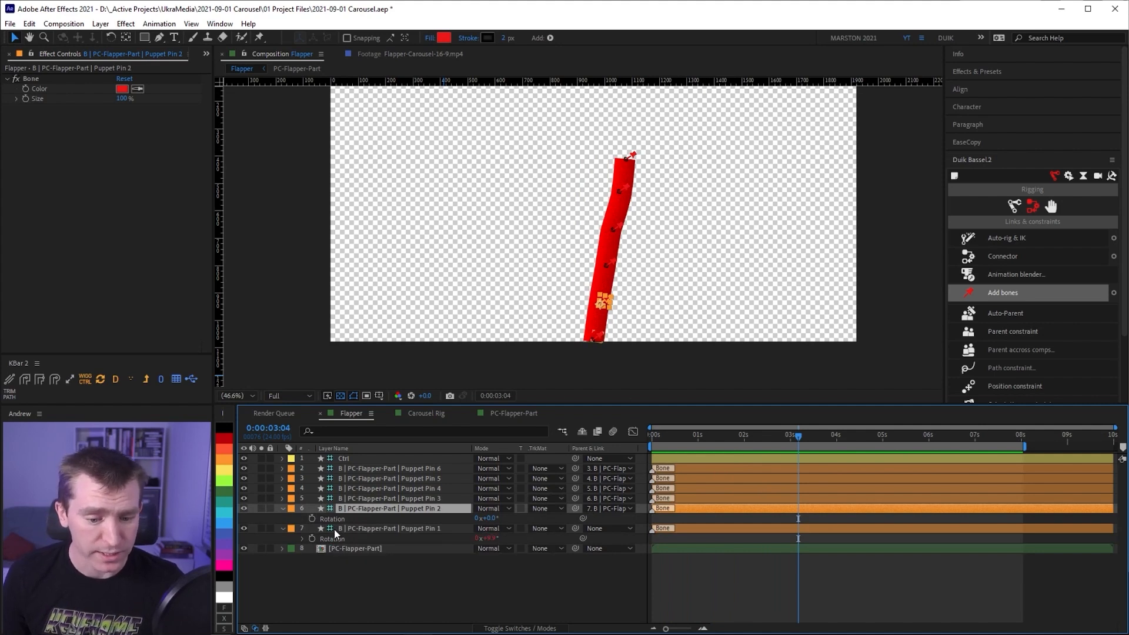
Add an expression to Puppet Pin 2's Rotation beginning with "d = thisComp.frameDuration *"
left_click(313, 520, "alt")
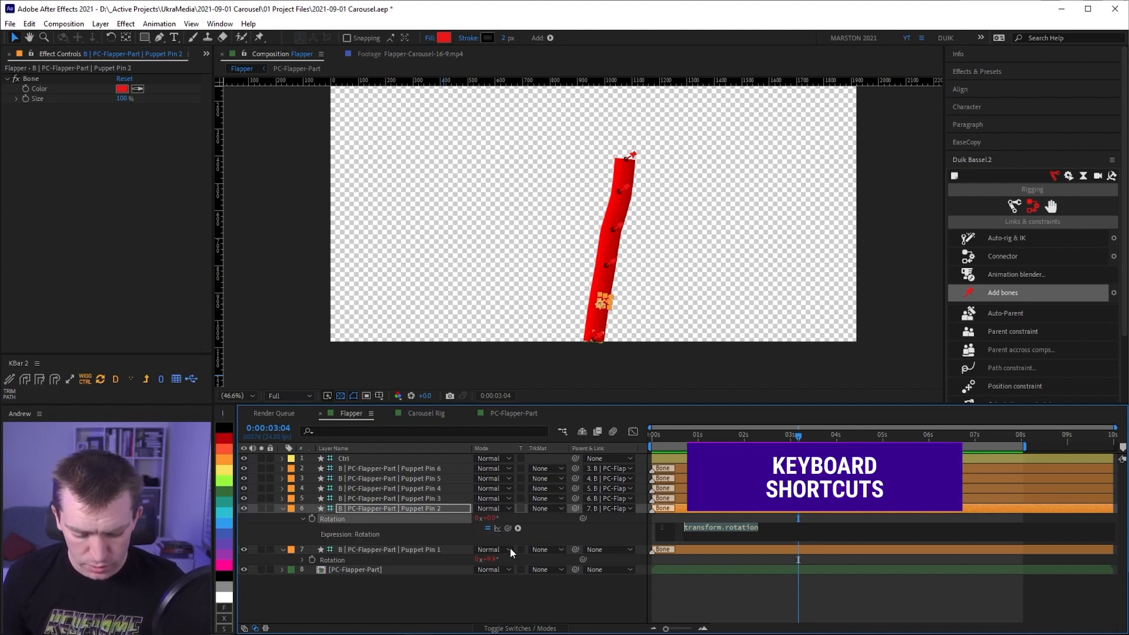
type("d = ")
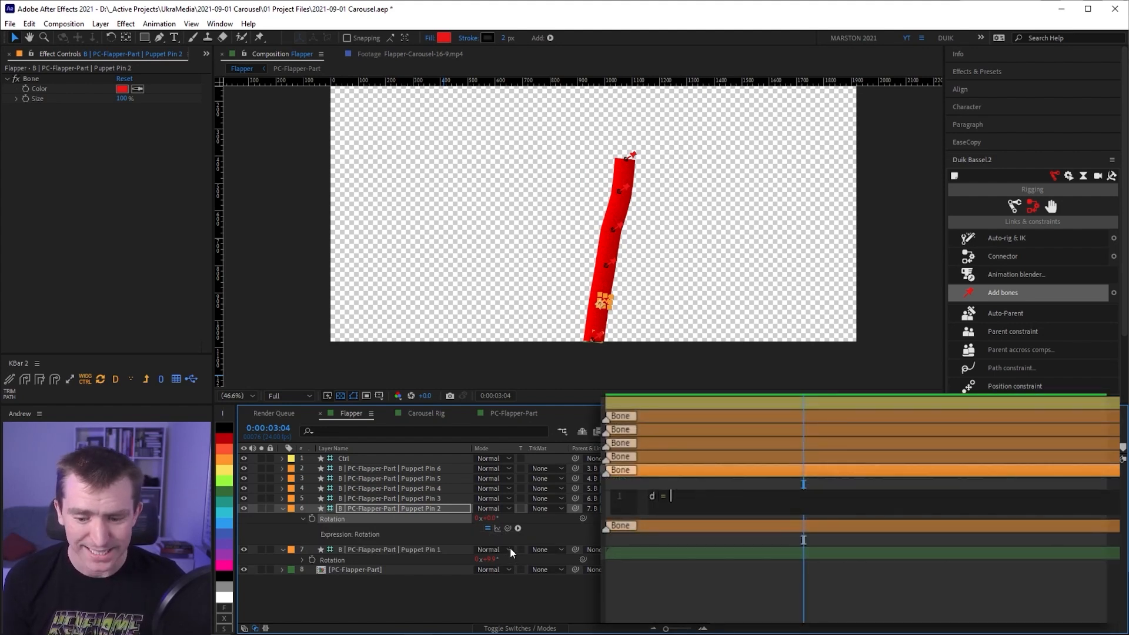
type("thisComp")
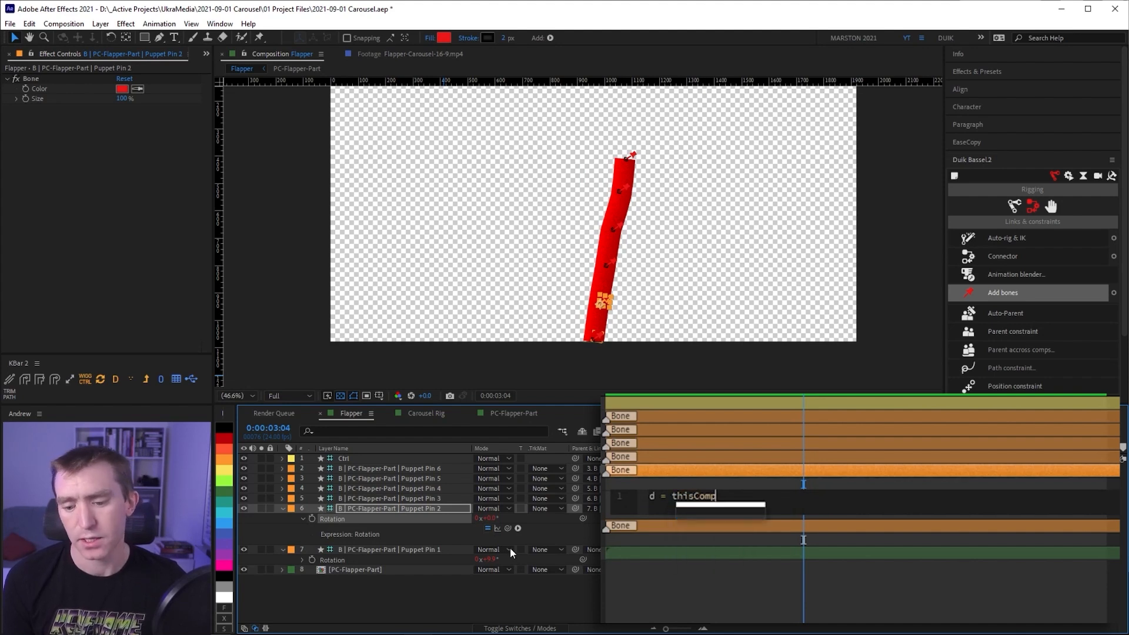
type(".frameDuration")
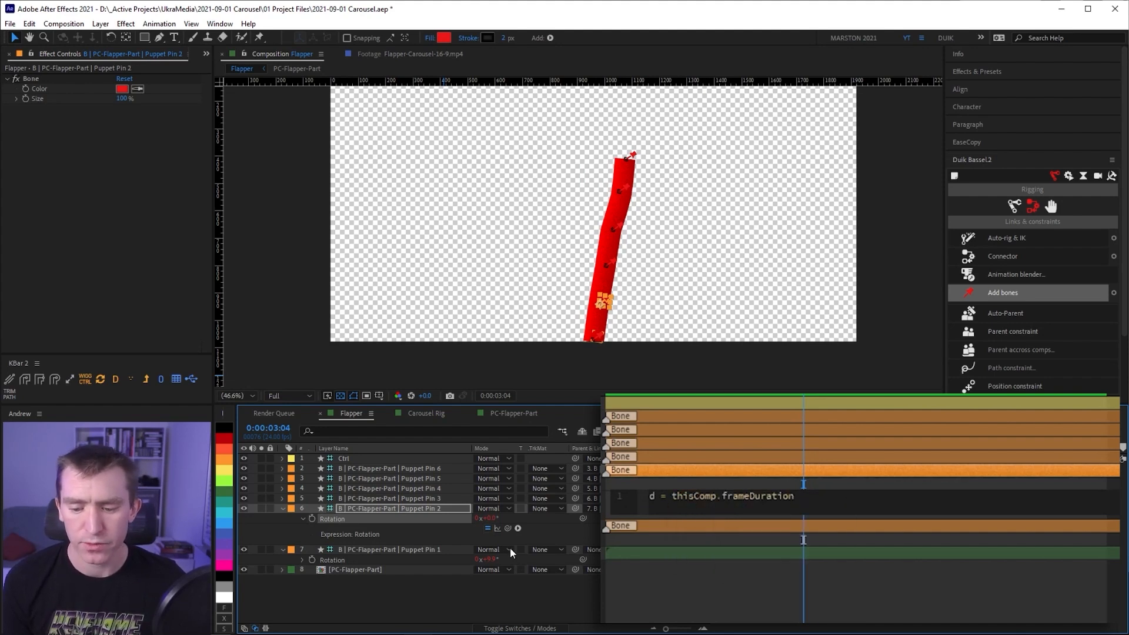
type(" *")
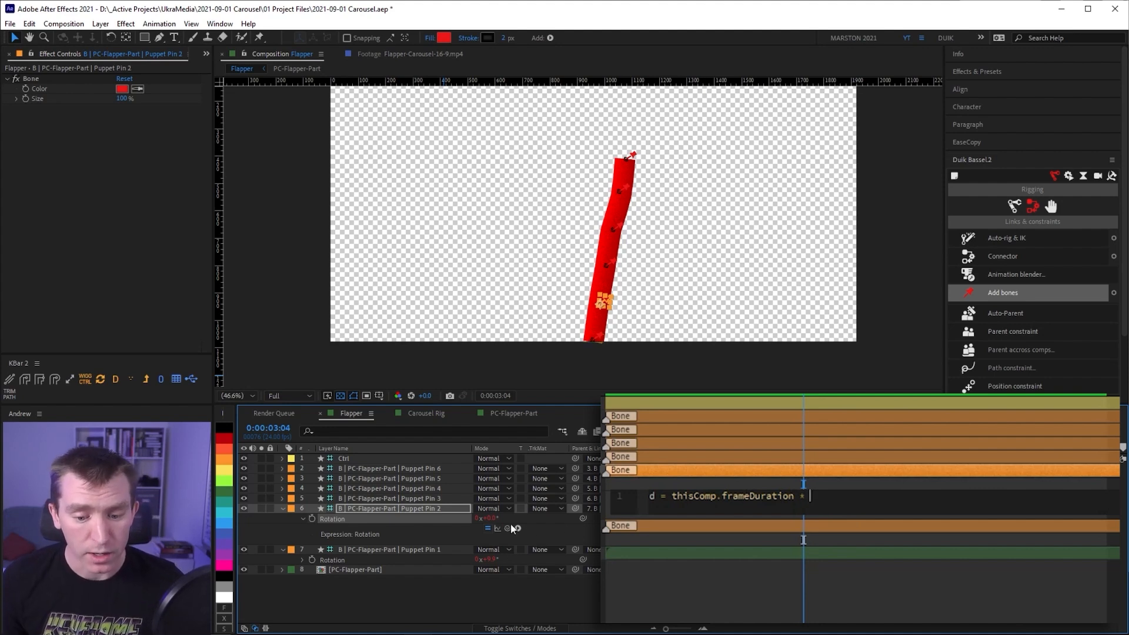
Reveal the Ctrl layer's effects and complete the d line with a link to the frameDelay slider, ending it with a semicolon
left_click_drag(508, 524, 544, 525)
left_click(376, 460)
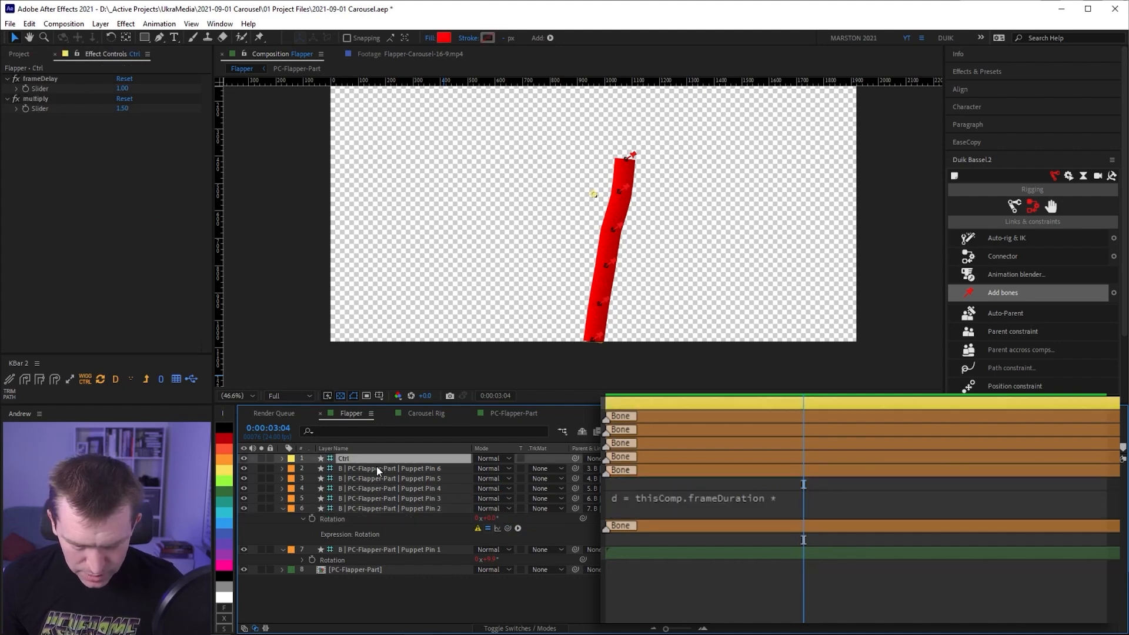
key("e")
left_click_drag(301, 470, 301, 480)
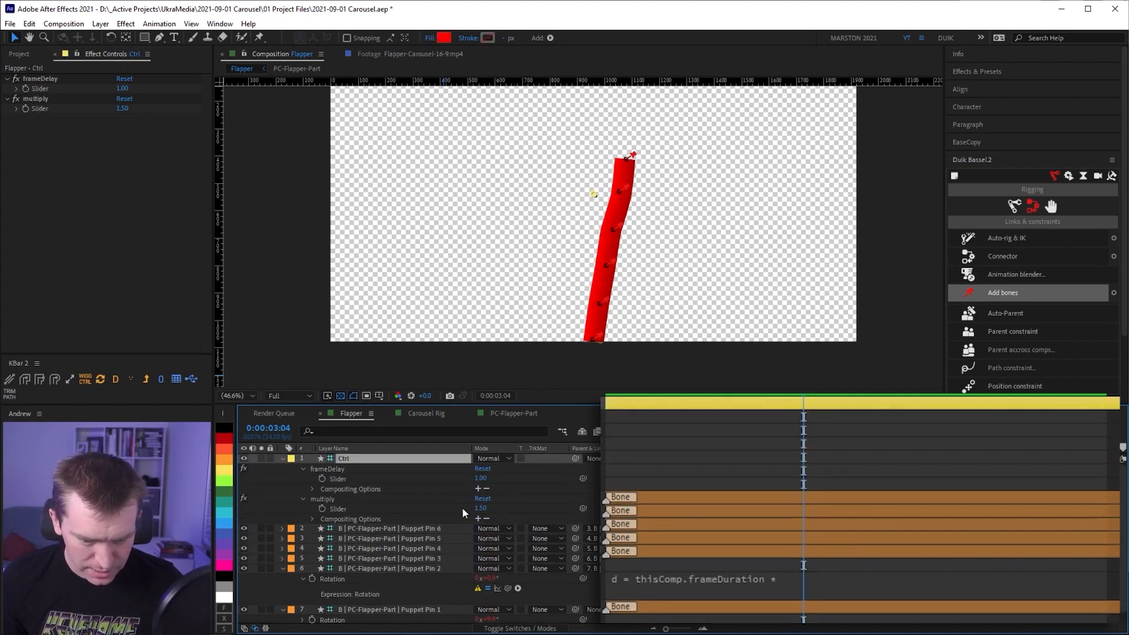
left_click(774, 580)
left_click_drag(508, 588, 347, 480)
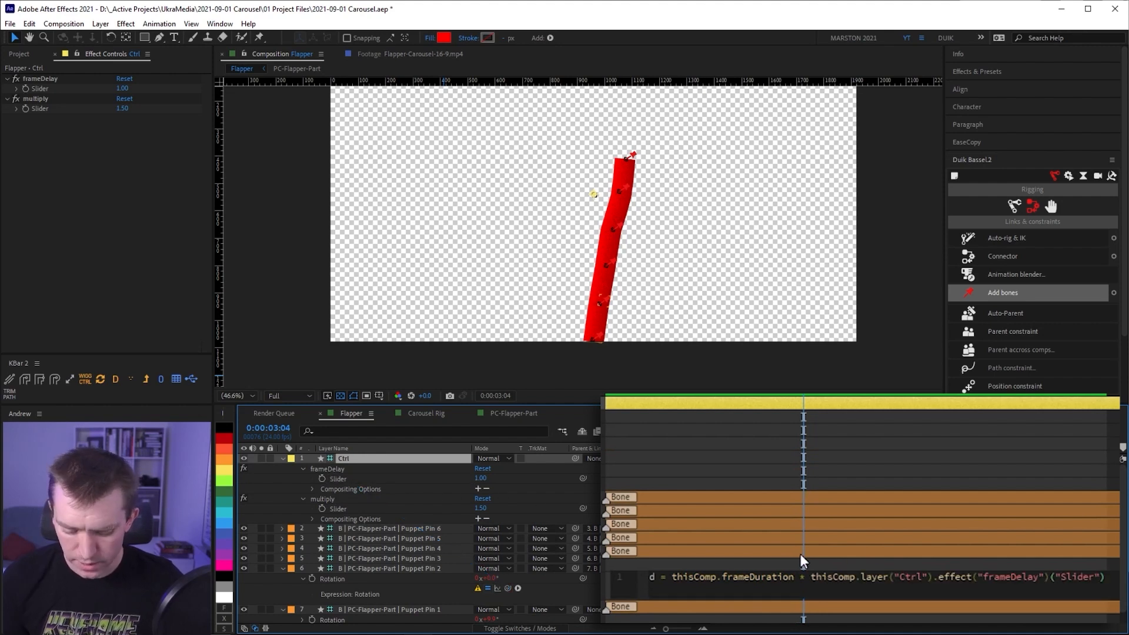
type(";")
key("Return")
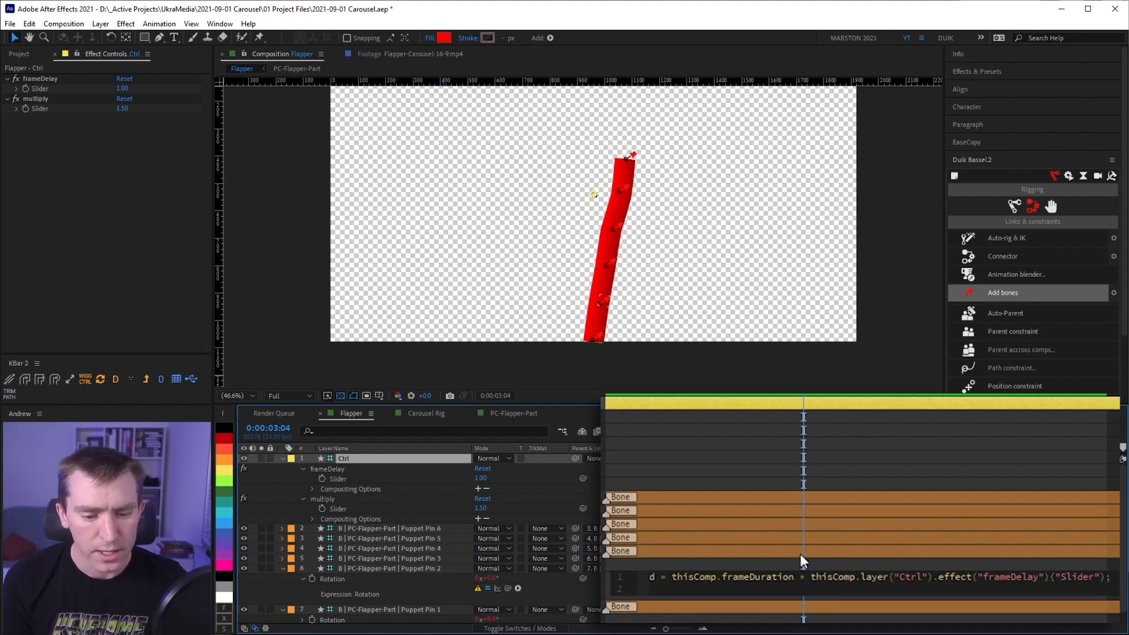
Add a second expression line defining mult as the Ctrl layer's multiply slider, and collapse the Ctrl layer
type("mult =")
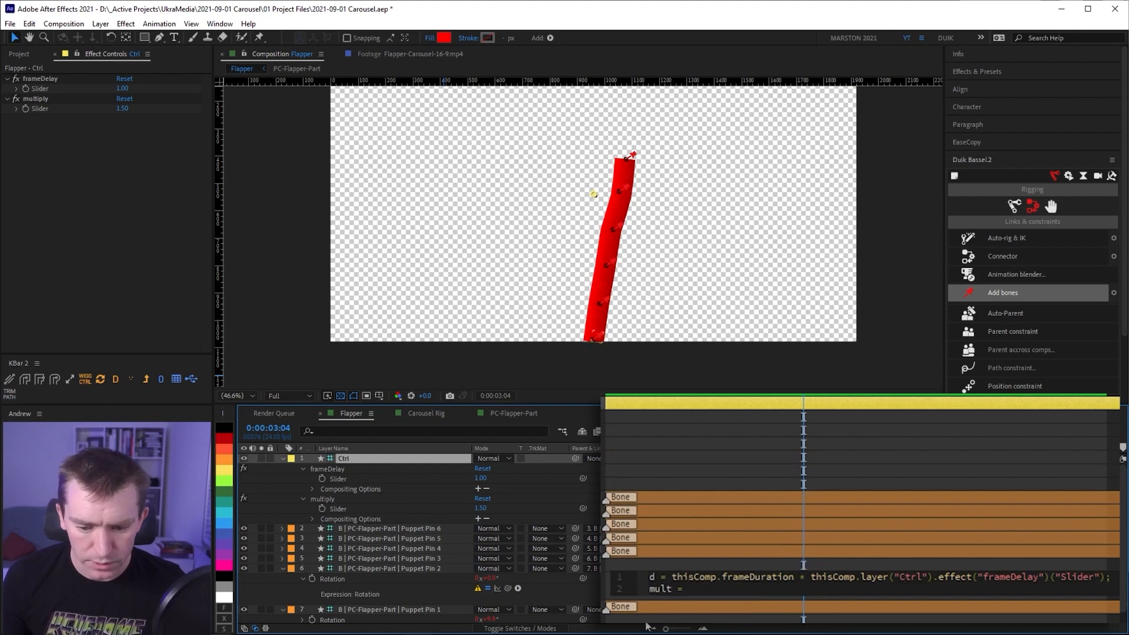
left_click_drag(507, 588, 360, 508)
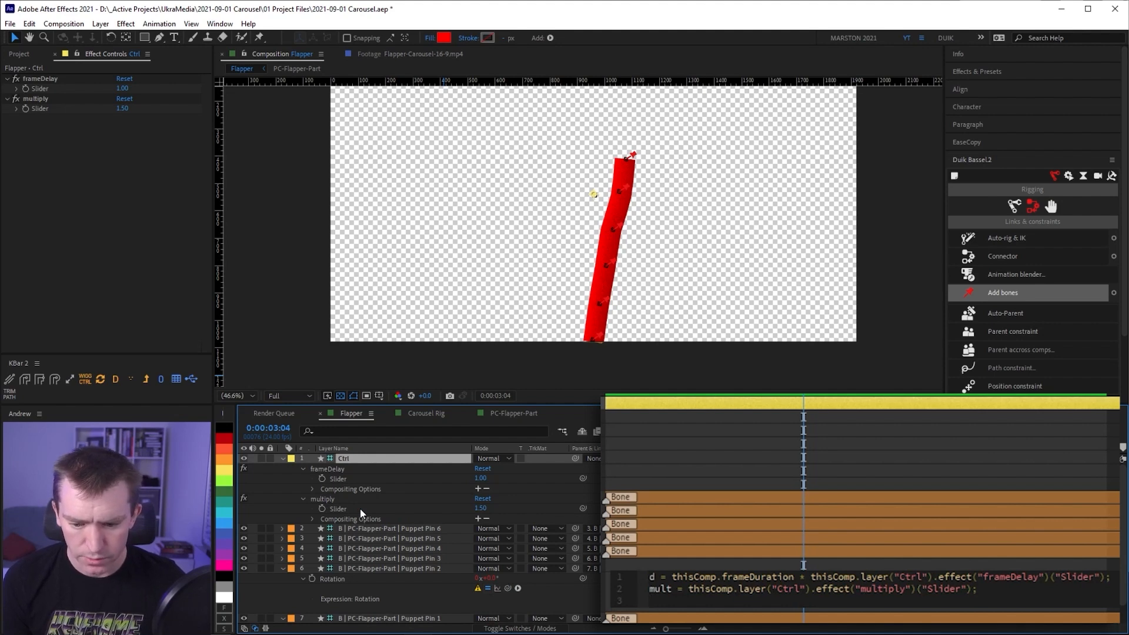
left_click(282, 459)
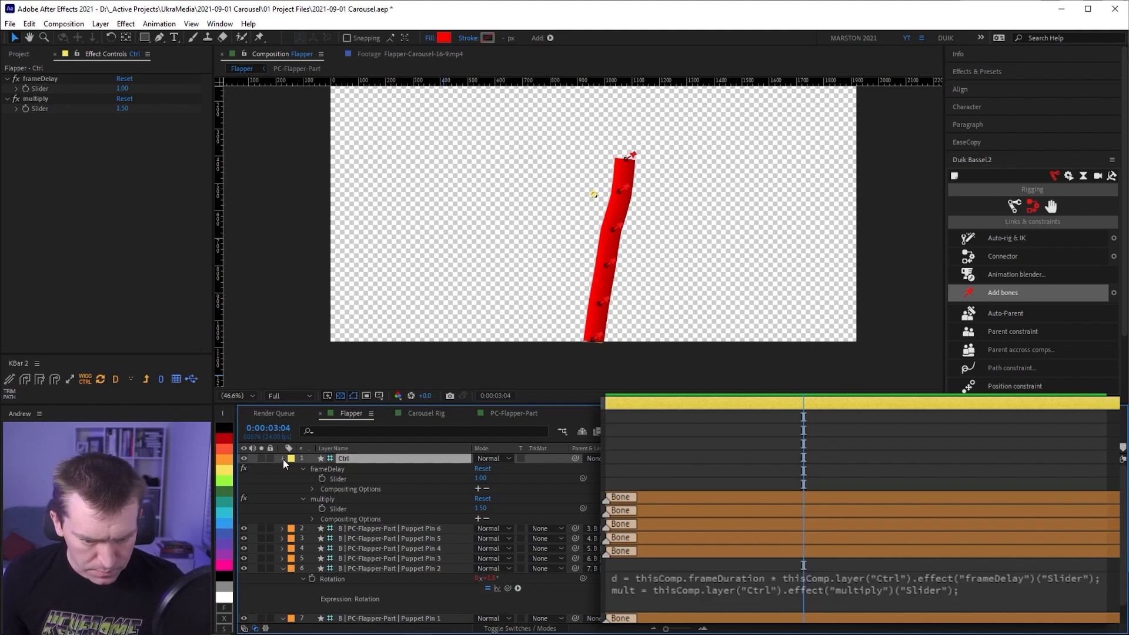
Add a third expression line linked to Puppet Pin 1's rotation, replacing the quoted layer name with index + 1
left_click(650, 528)
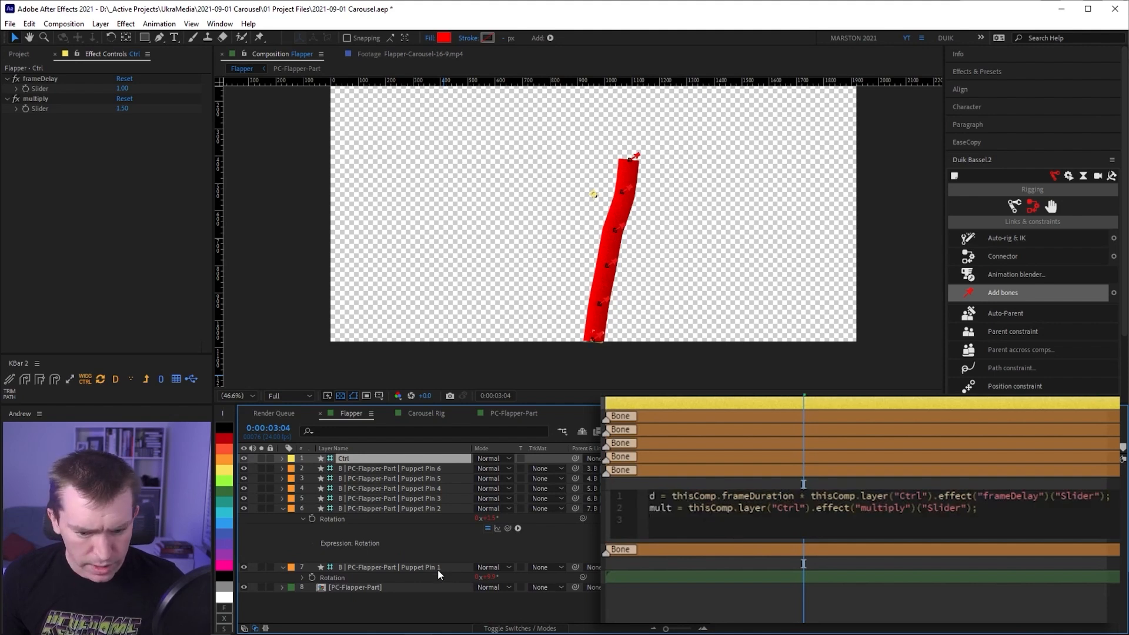
left_click_drag(510, 527, 333, 580)
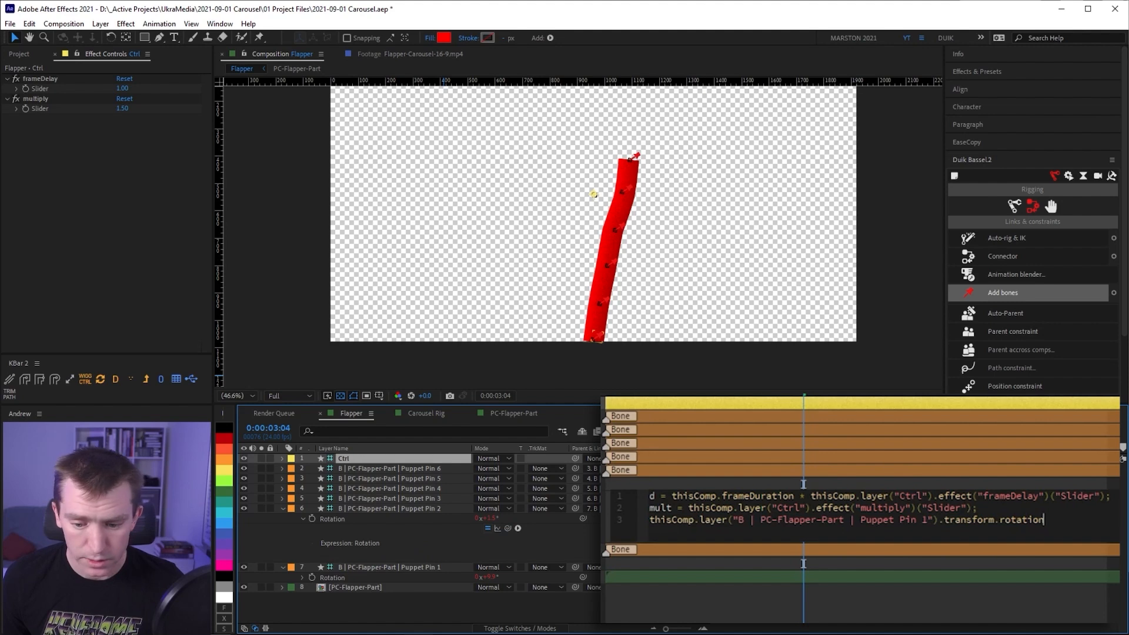
left_click_drag(733, 520, 934, 520)
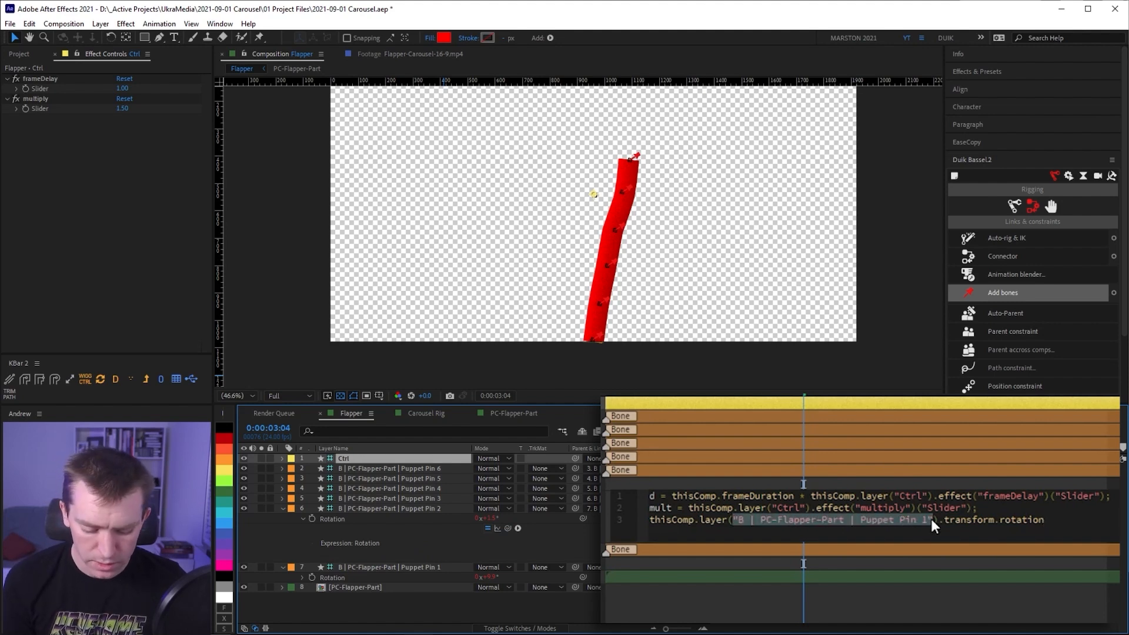
type("index")
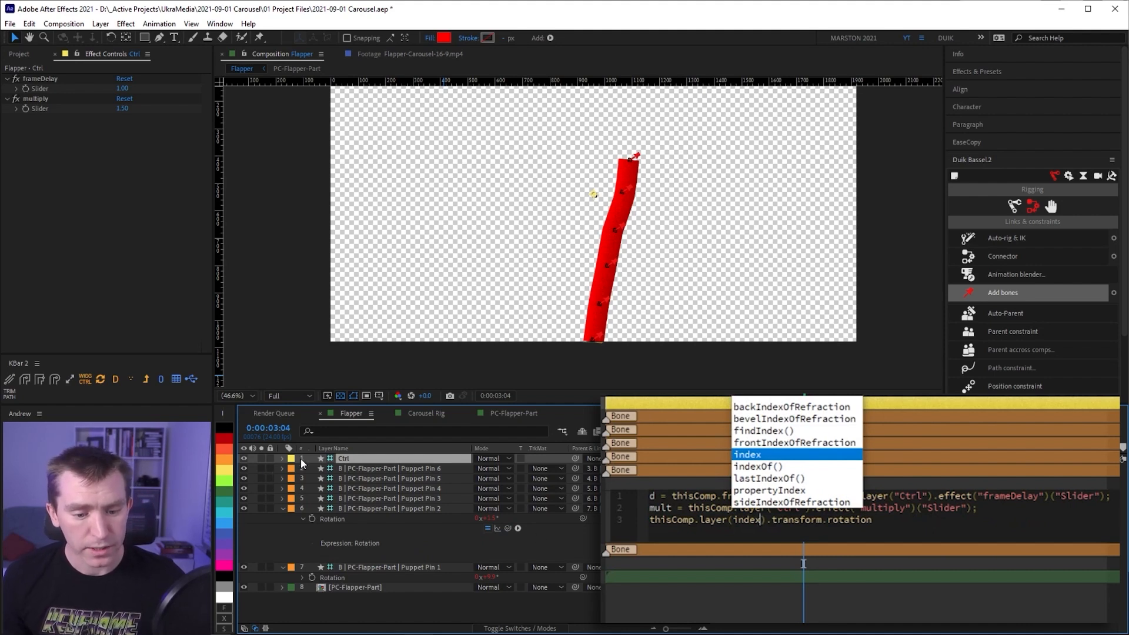
key("Escape")
type("+ 1")
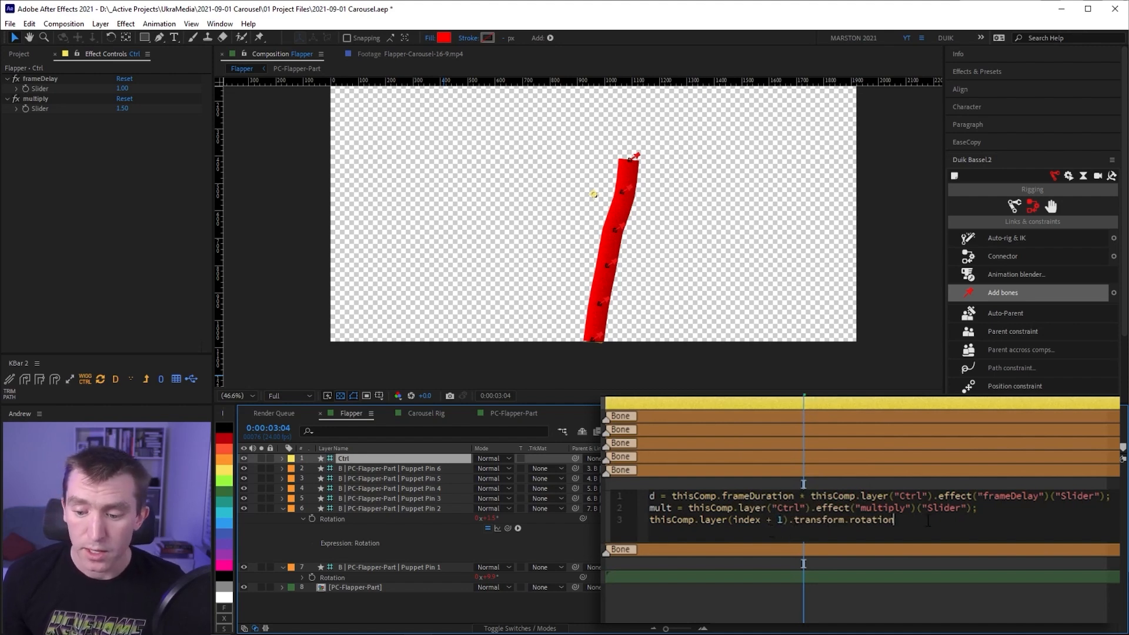
Finish the third line with ".valueAtTime(time - d) * mult;" and apply the expression to Puppet Pin 2's Rotation
type(".value")
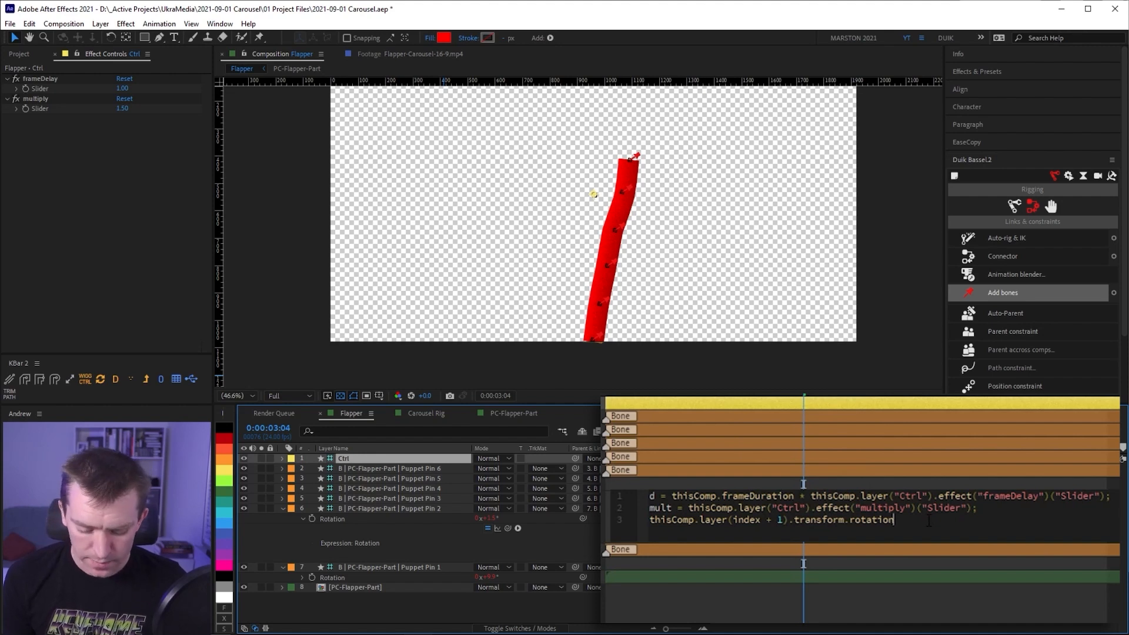
key("Down")
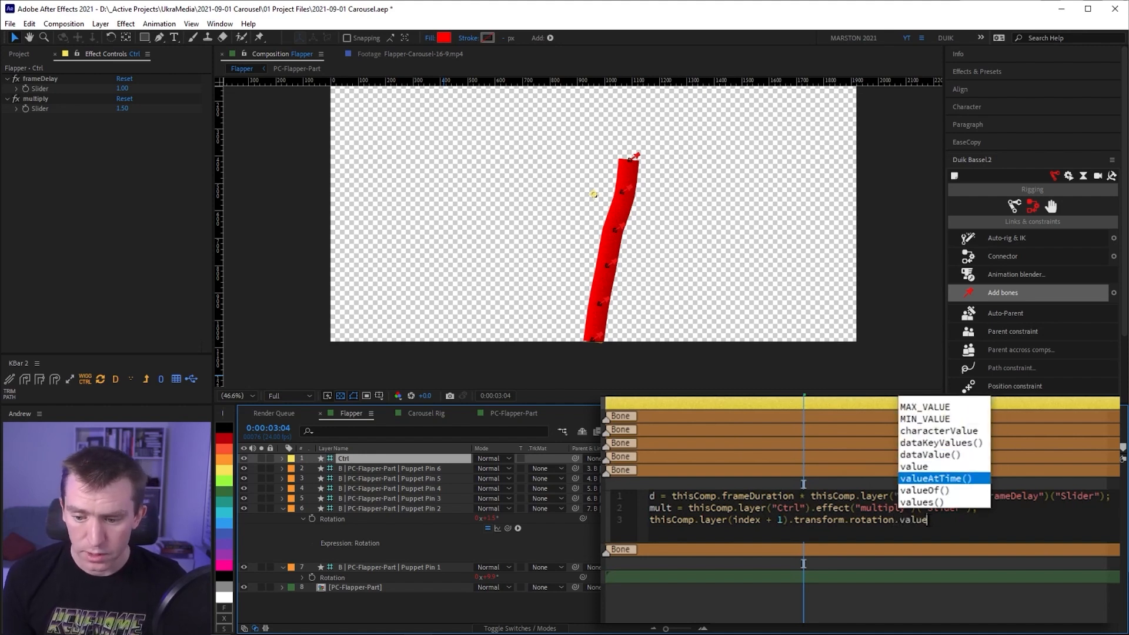
key("Return")
type("time ")
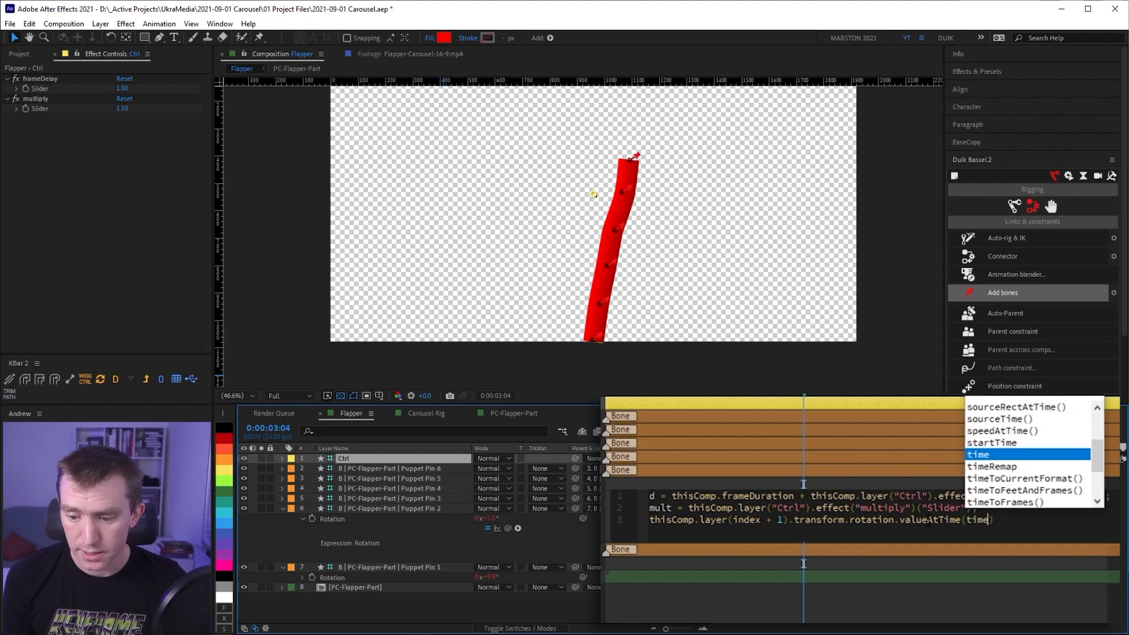
type("- ")
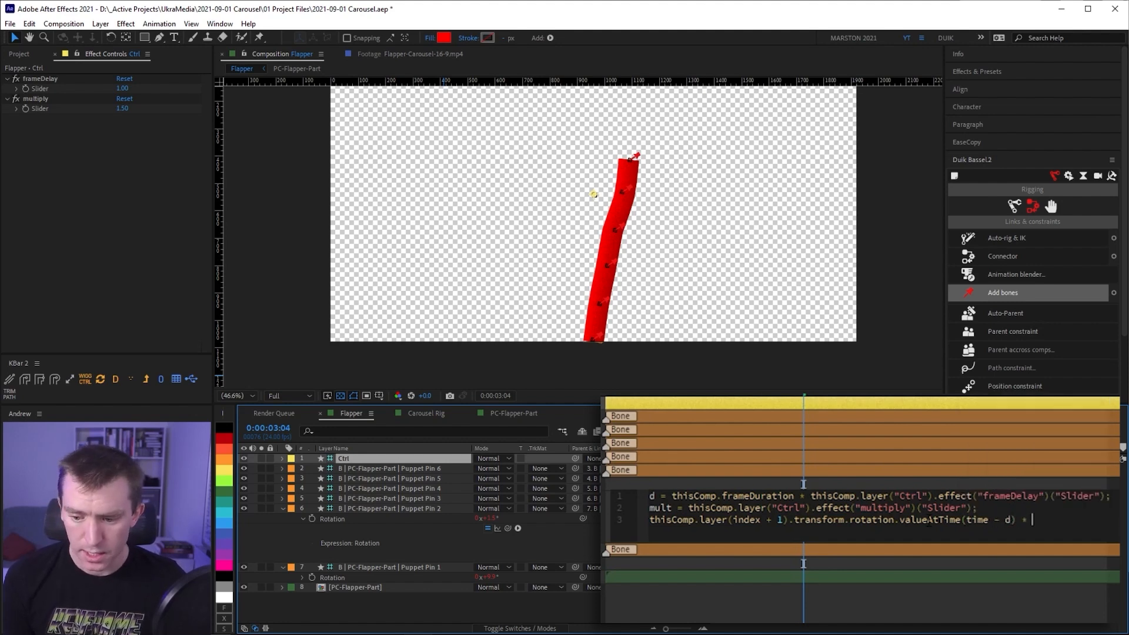
type("d) * mult;")
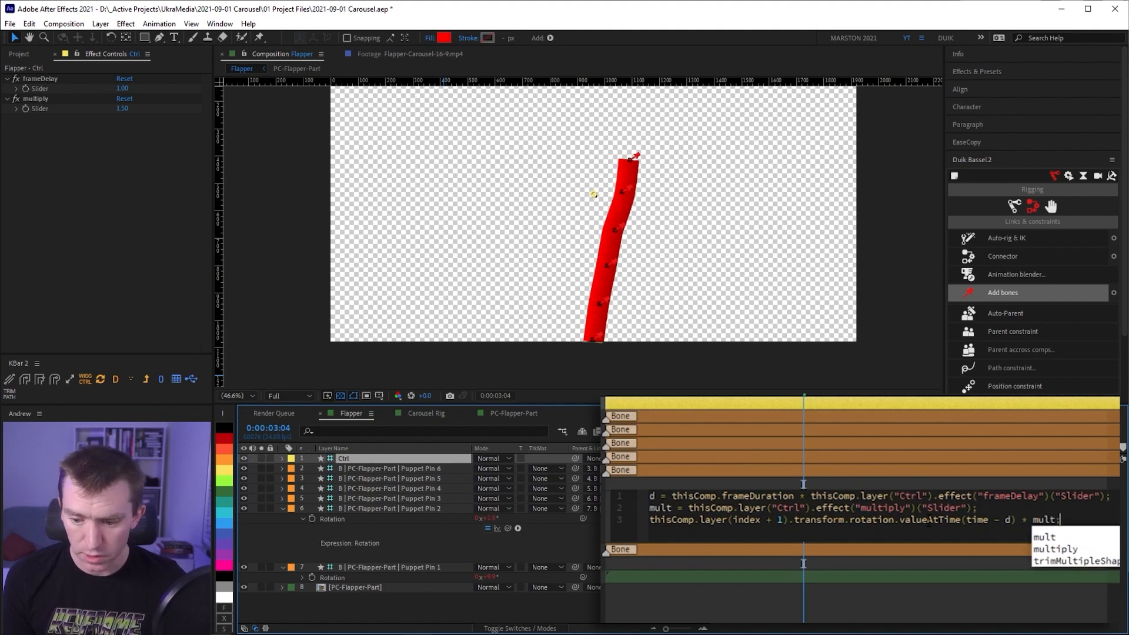
left_click(587, 549)
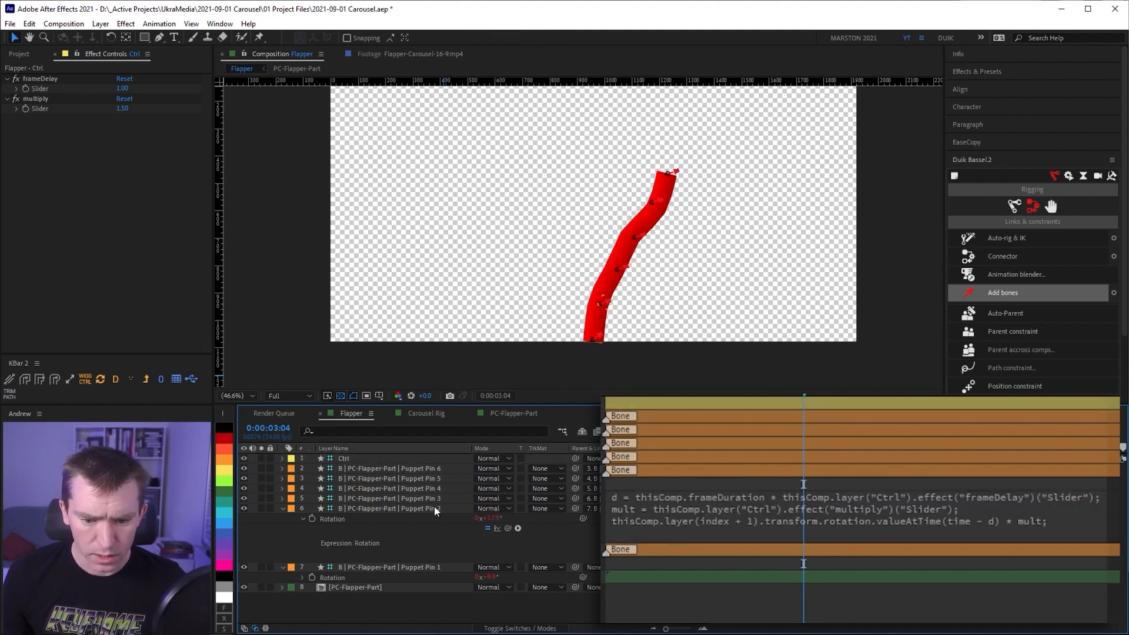
Copy only the expression from Puppet Pin 2's Rotation and paste it onto the Puppet Pin 3 through 6 bone layers
key("space")
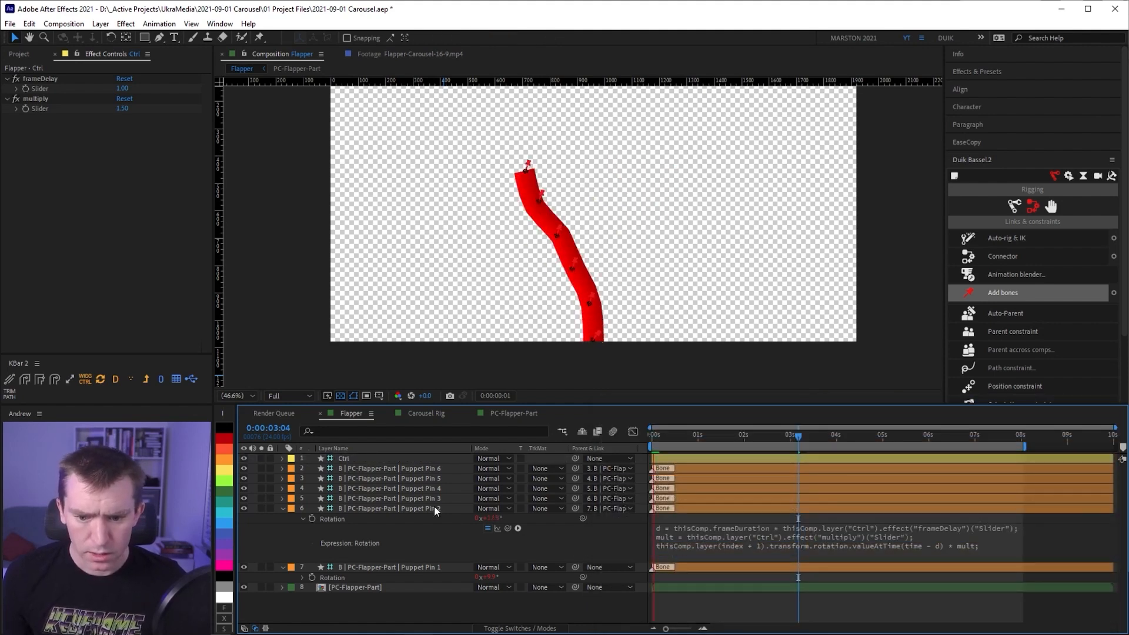
right_click(344, 518)
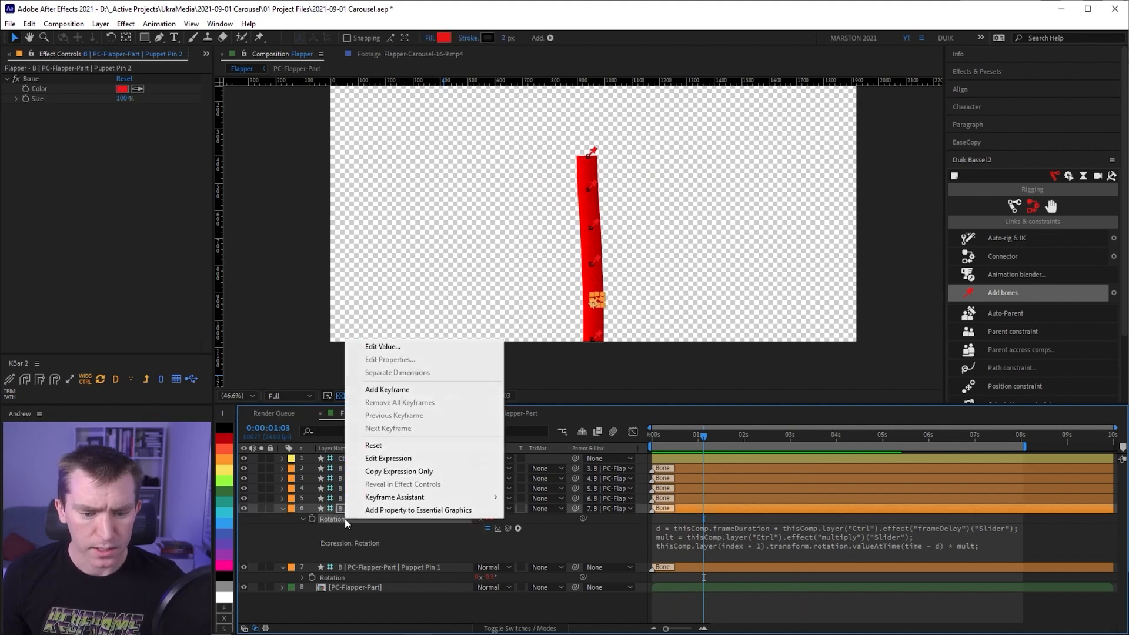
left_click(414, 472)
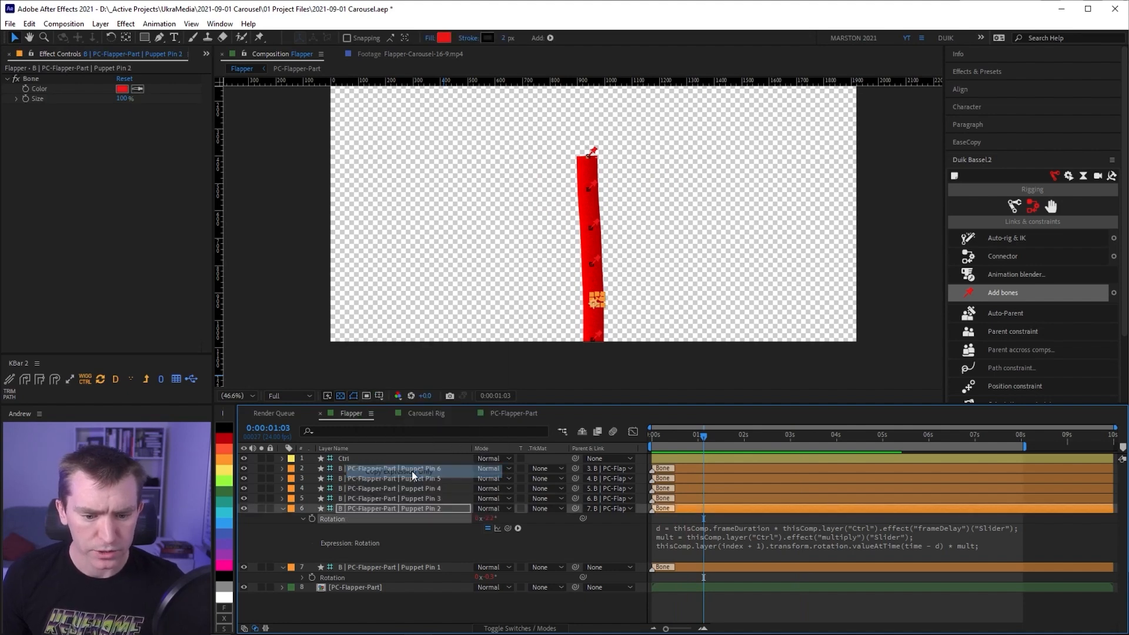
left_click(366, 499)
left_click(363, 480, "shift")
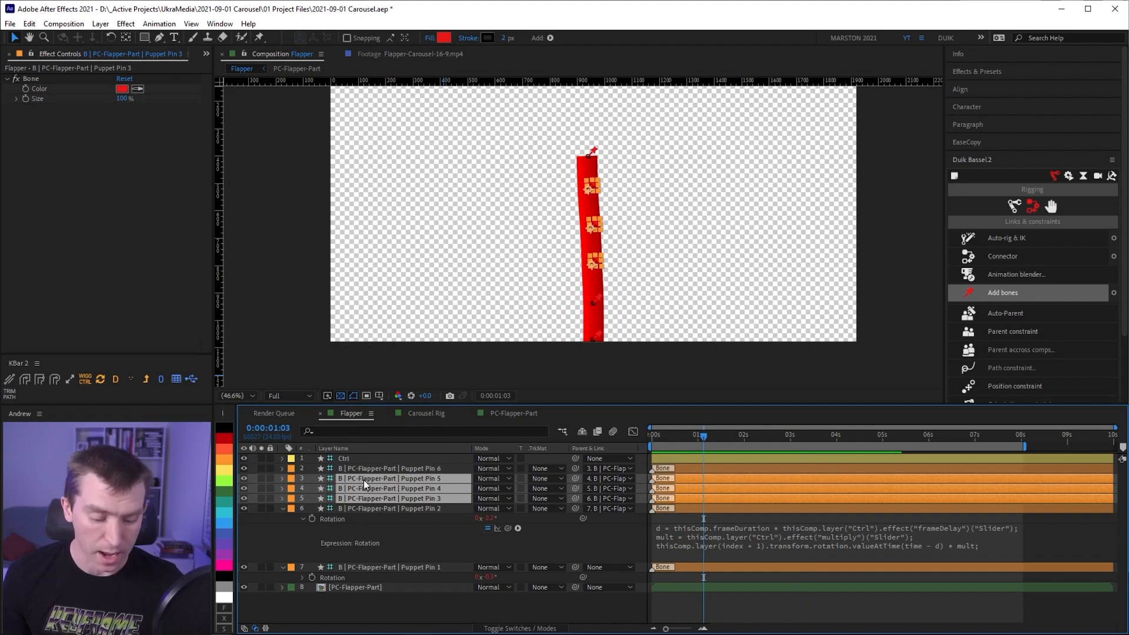
key("ctrl+v")
left_click(385, 470)
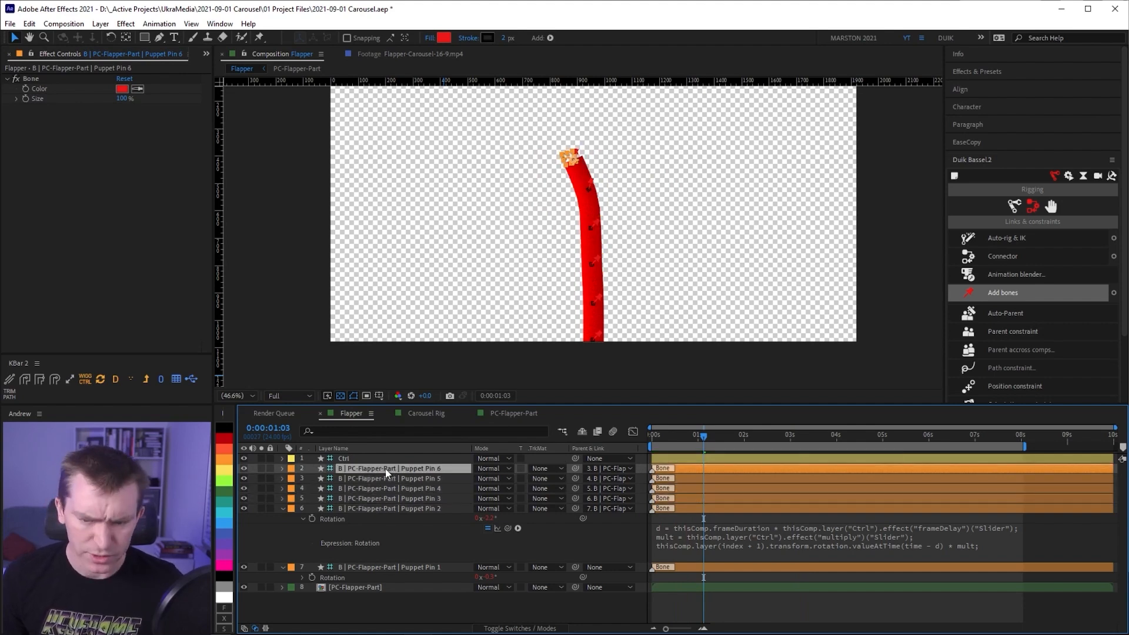
Preview the motion and tune the Ctrl layer's multiply slider, trying 1.15 and settling on 1.25
key("space")
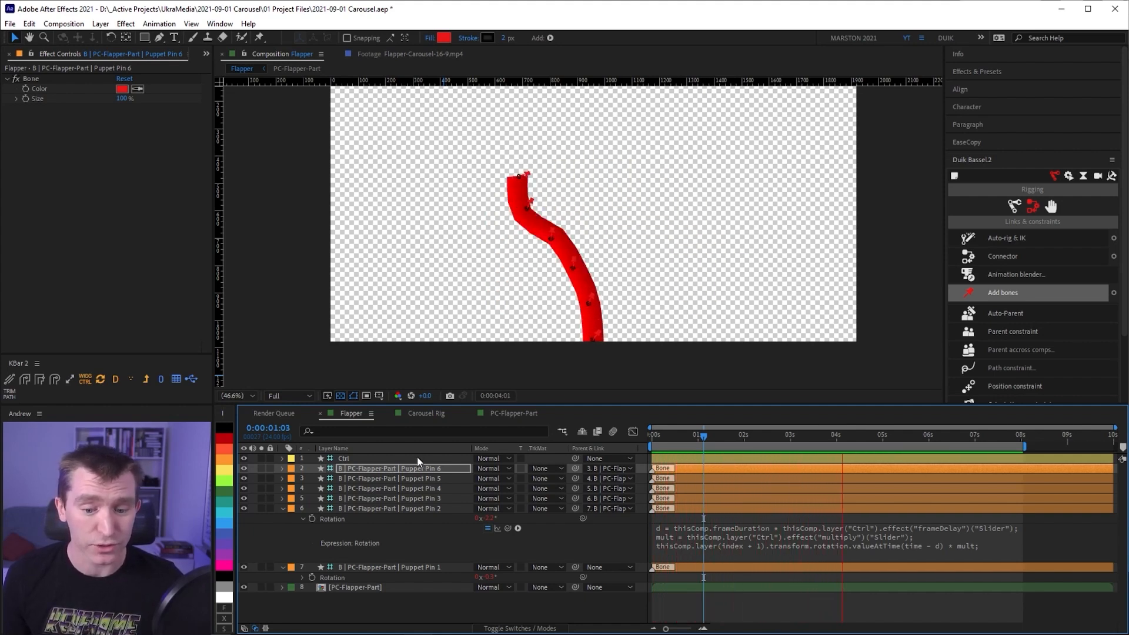
left_click(382, 458)
left_click(122, 110)
type("1.1")
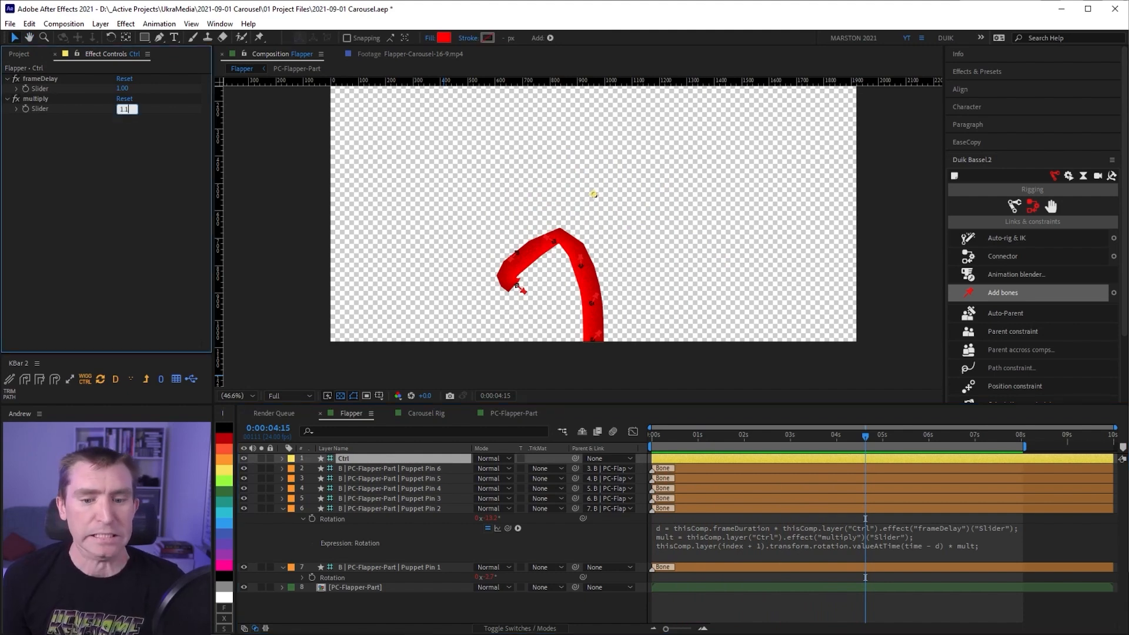
type("5")
key("Return")
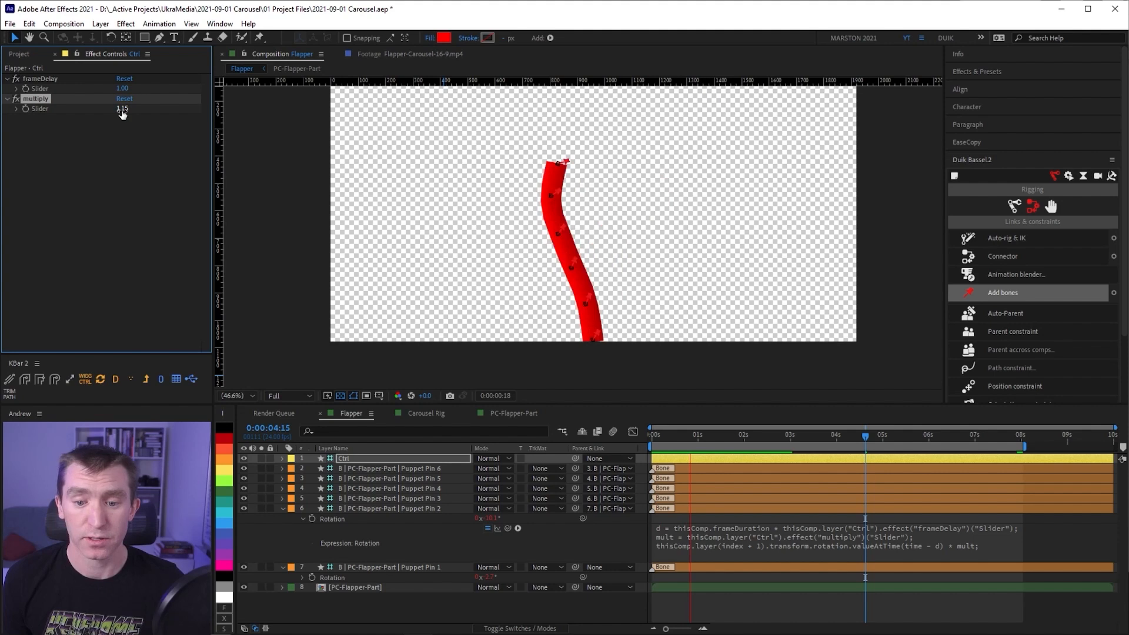
left_click(122, 109)
type("1.25")
key("Return")
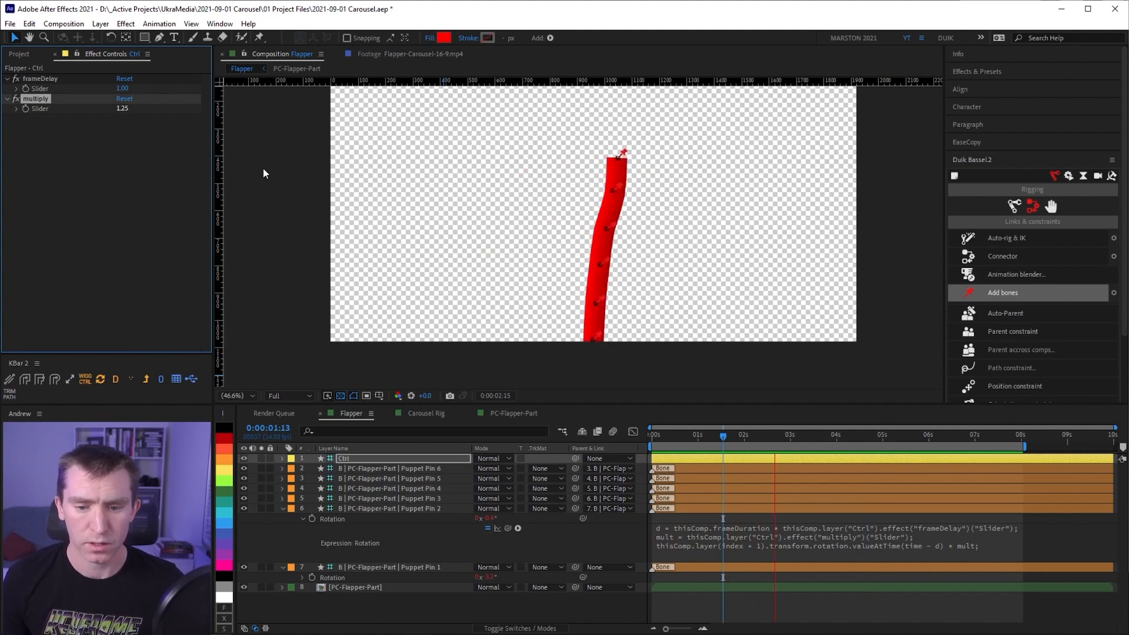
Check Puppet Pin 5's Rotation in a preview of the flapper and save the project
left_click(441, 478)
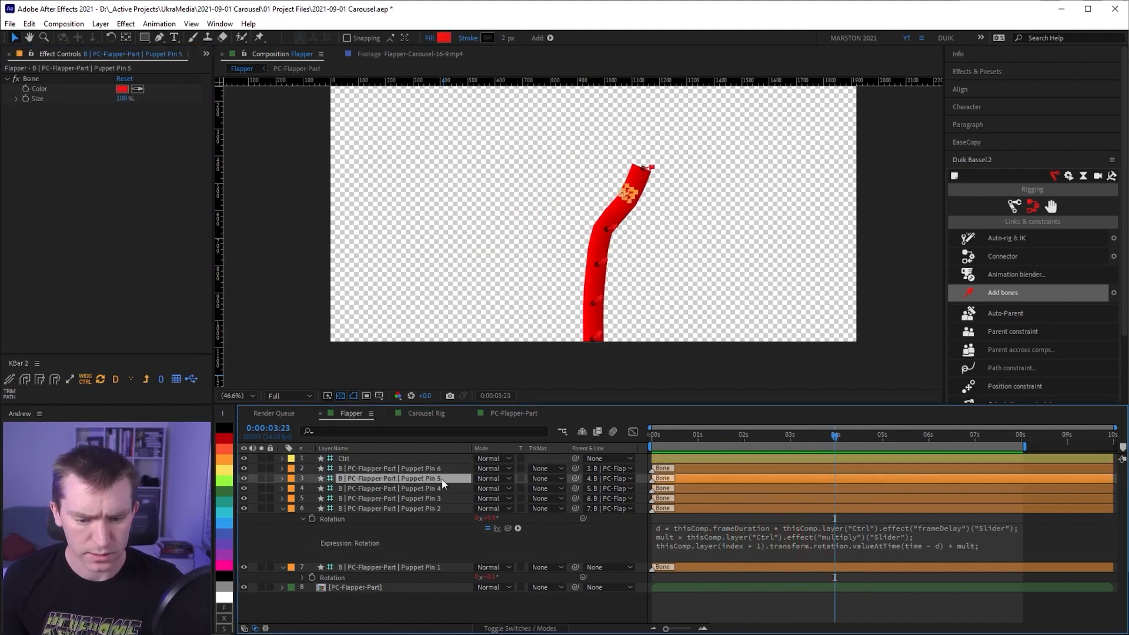
key("r")
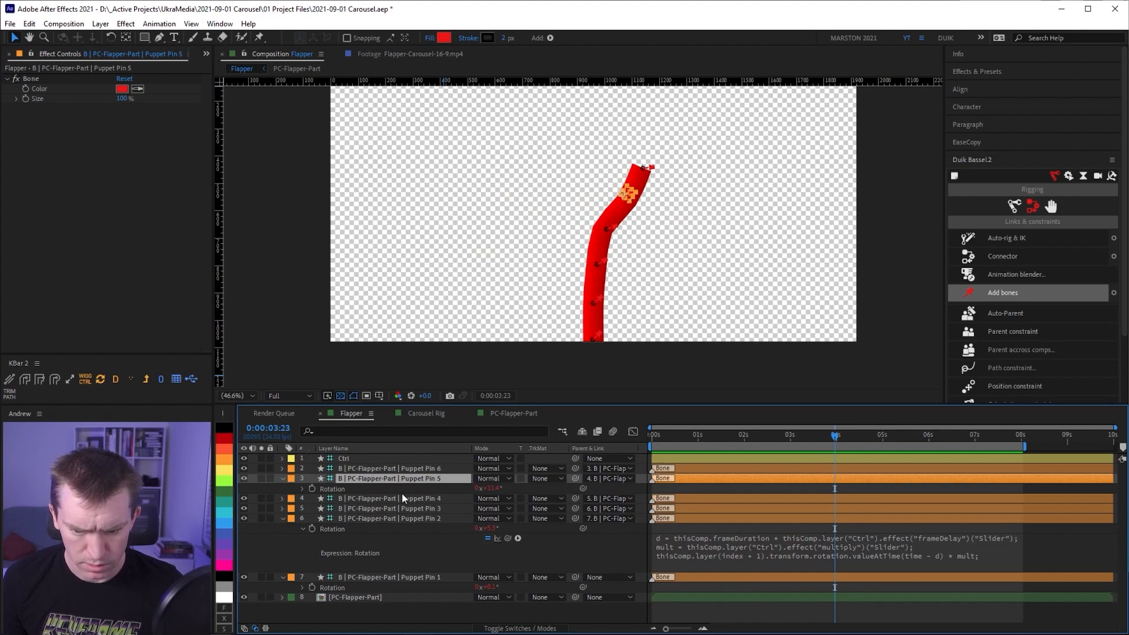
left_click(283, 478)
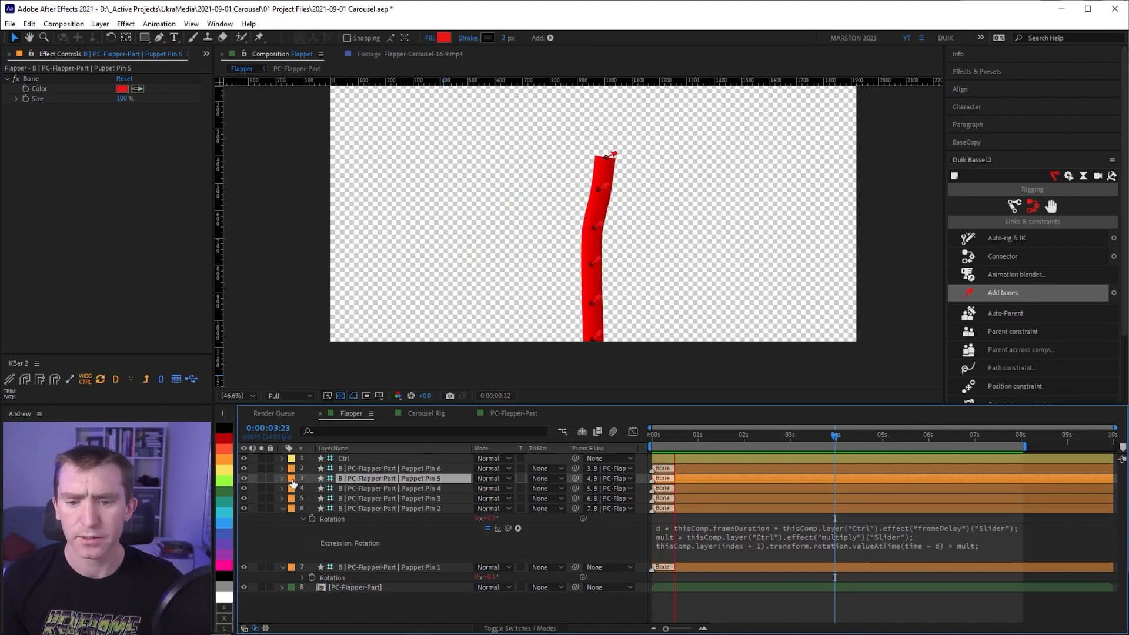
key("space")
key("ctrl+s")
Reveal Puppet Pin 1's effects and start keyframing its amp slider at 0:00:02:03, collapsing the Puppet Pin 2 layer
left_click(371, 569)
key("e")
left_click(302, 598)
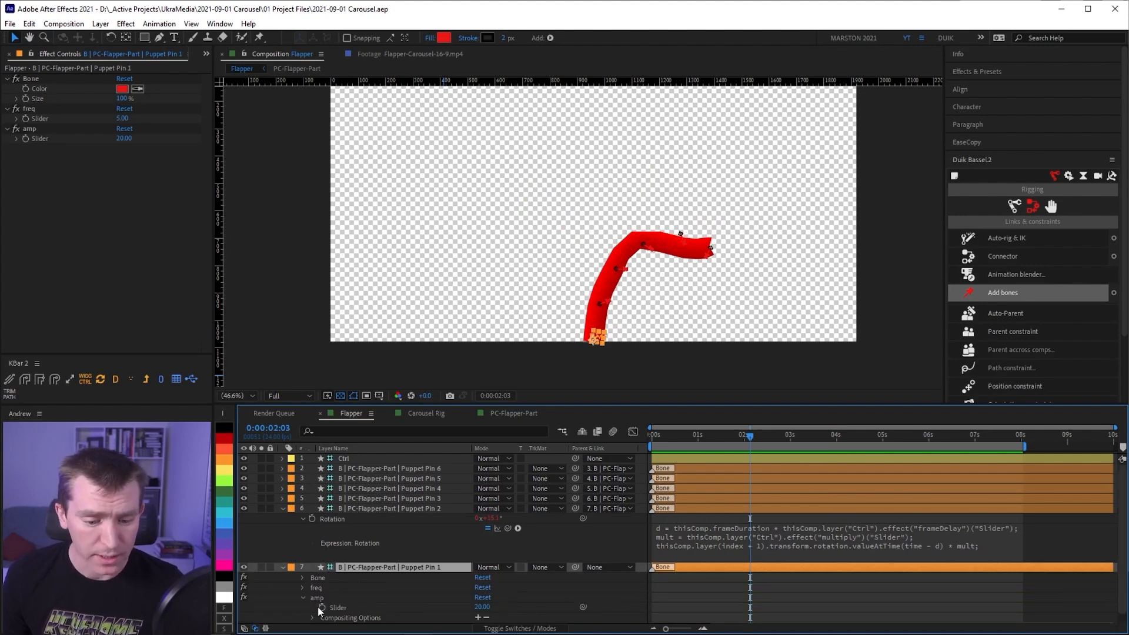
left_click(323, 607)
key("equal")
key("equal")
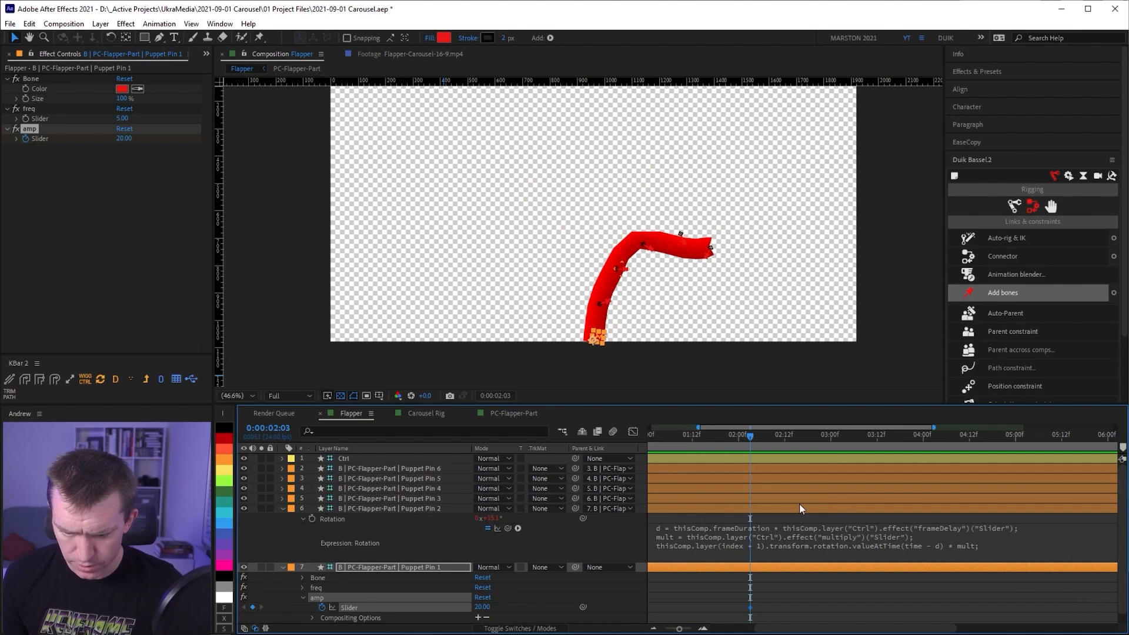
scroll(786, 541, "left", 4)
left_click(282, 509)
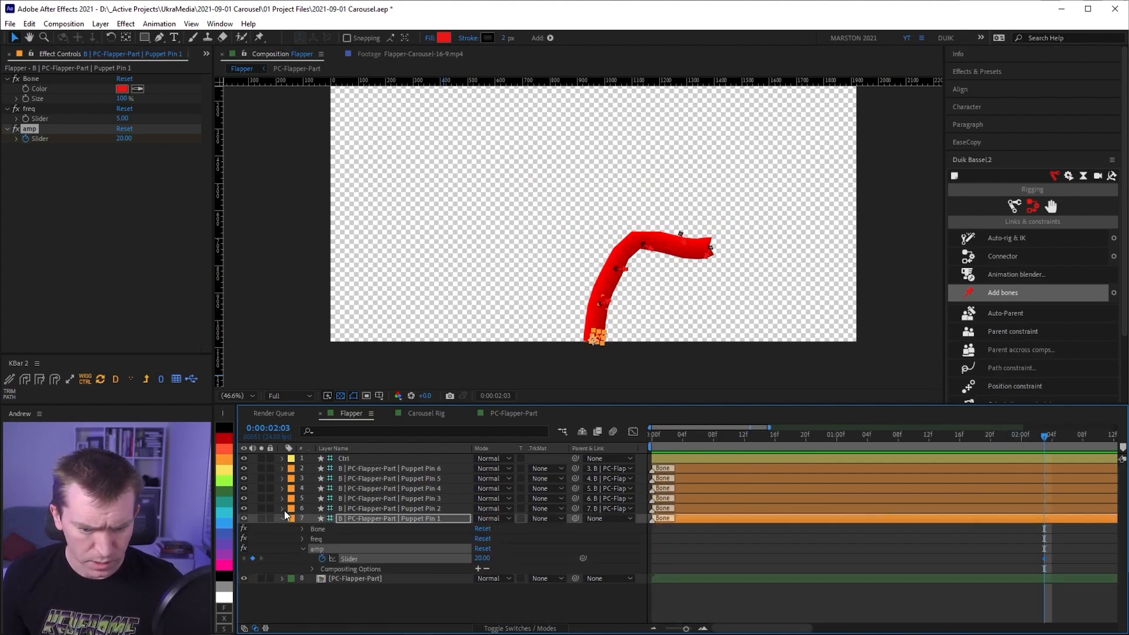
Enlarge the timeline area and move the amp slider's keyframe to 0:00:00:12
left_click_drag(368, 404, 376, 331)
left_click_drag(671, 363, 707, 365)
left_click_drag(918, 490, 767, 488)
left_click_drag(708, 365, 744, 366)
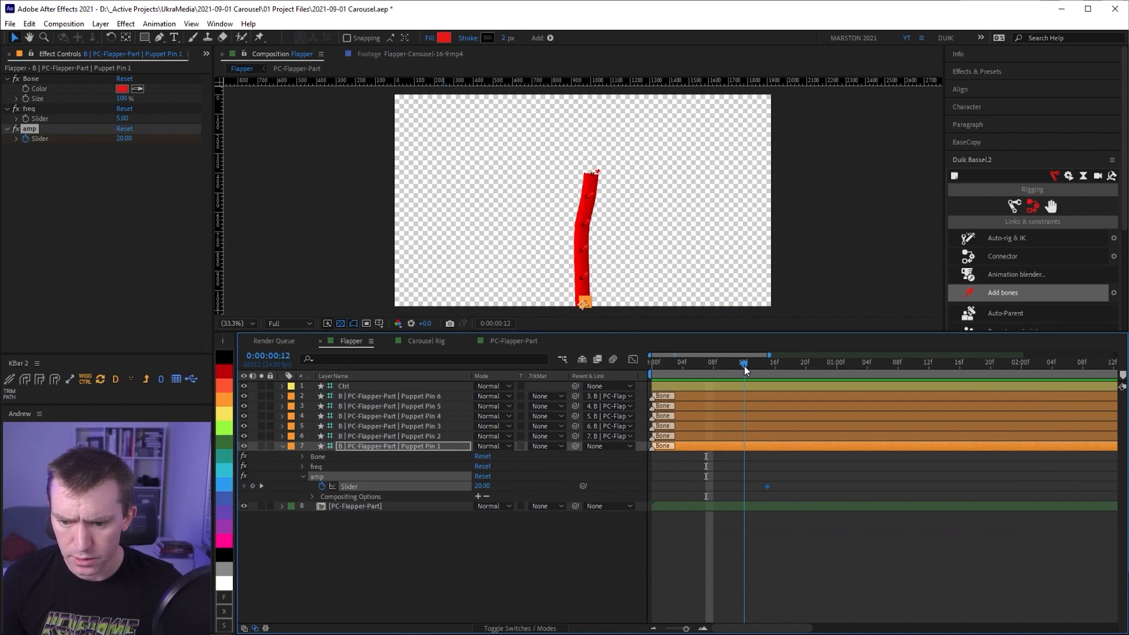
left_click_drag(767, 486, 746, 487)
Add an amp slider keyframe with a value of 0 at the first frame
left_click(676, 363)
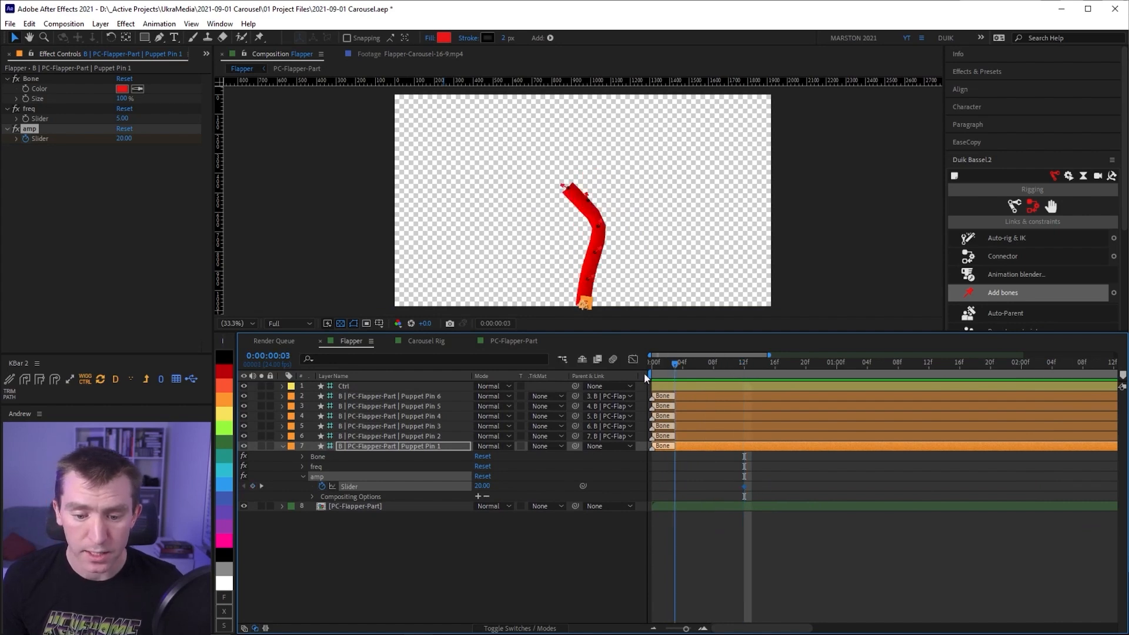
key("Home")
left_click(481, 486)
type("0")
key("Return")
Undo the trial amp keyframe at 3 seconds, and paste a copy of the first two amp keyframes at 0:00:02:12 instead
key("minus")
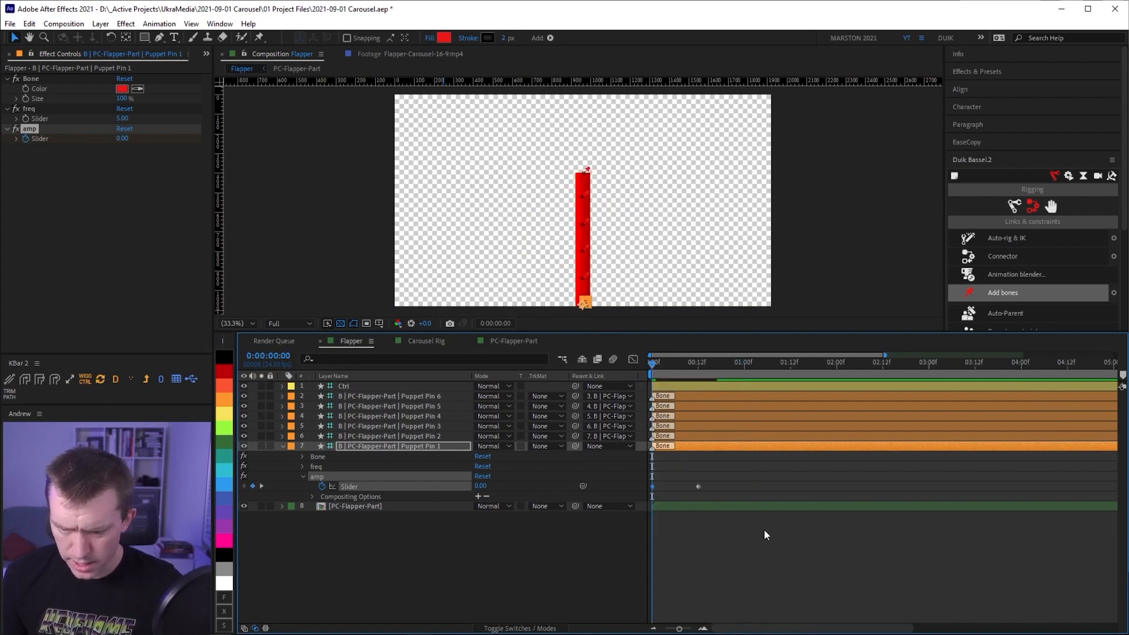
left_click(929, 368)
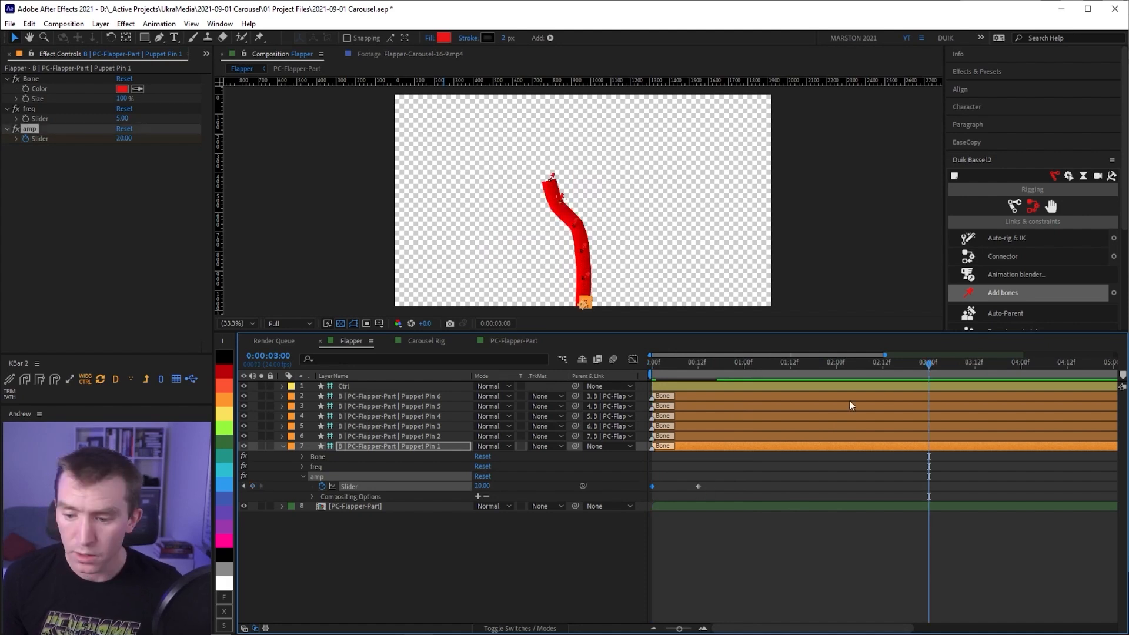
left_click(881, 365)
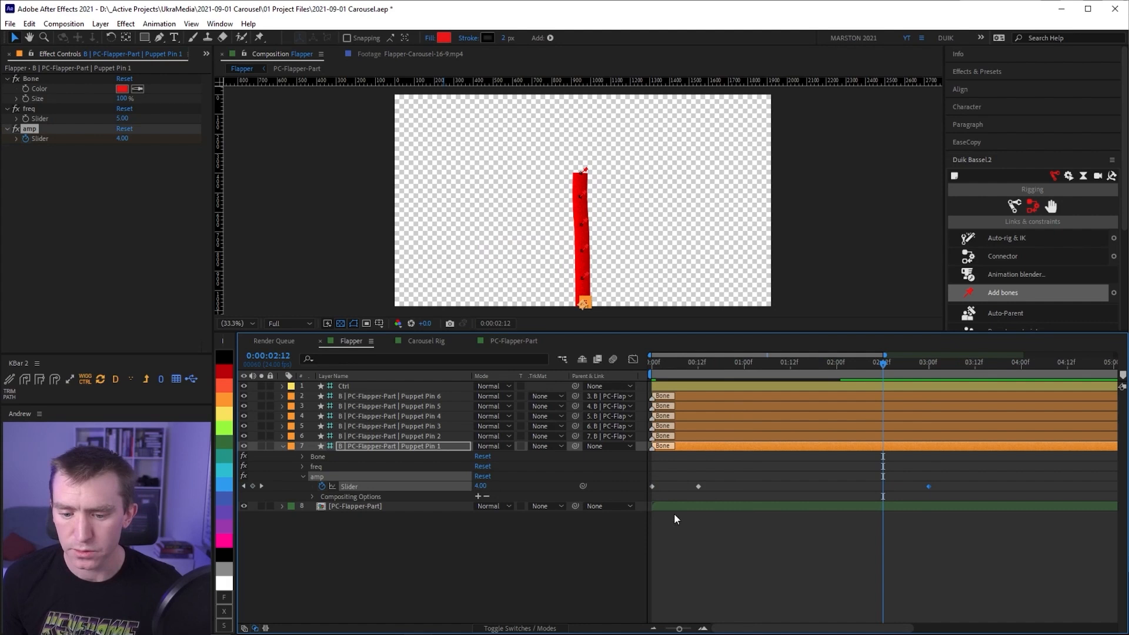
left_click(697, 486)
left_click_drag(690, 488, 650, 490)
key("ctrl+z")
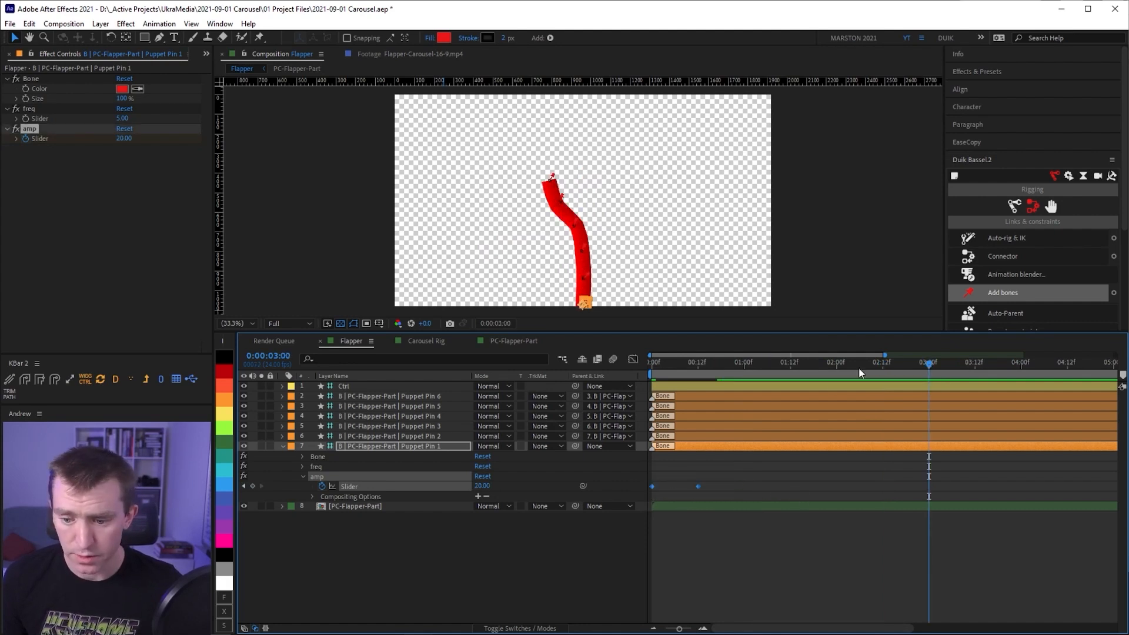
left_click(882, 365)
key("ctrl+v")
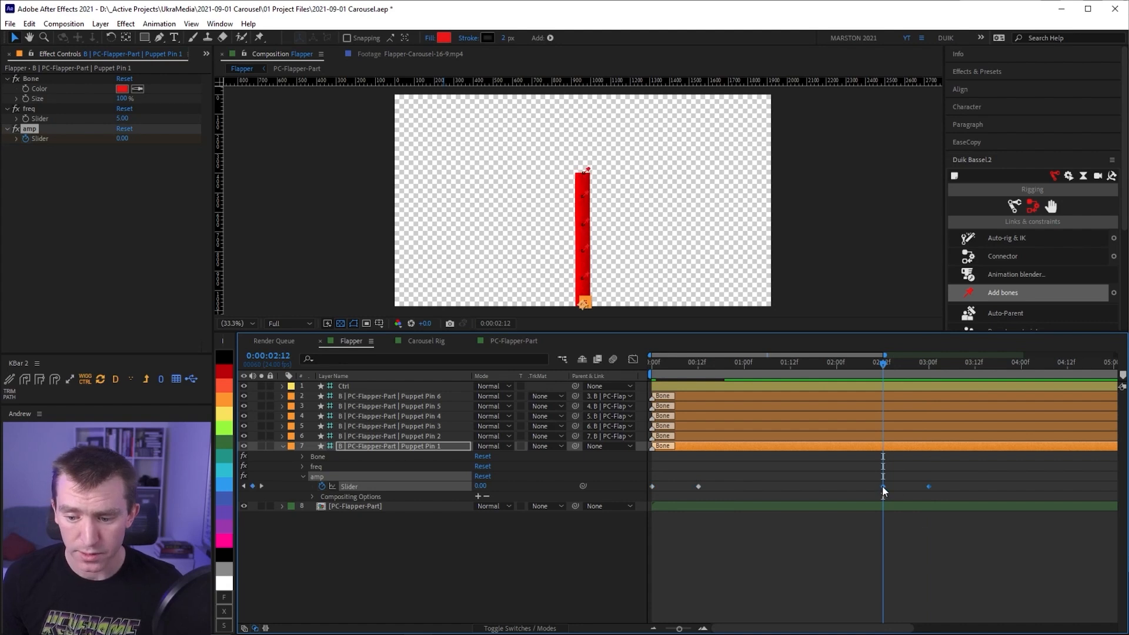
Time-reverse the two pasted amp keyframes
right_click(883, 486)
mouse_move(965, 477)
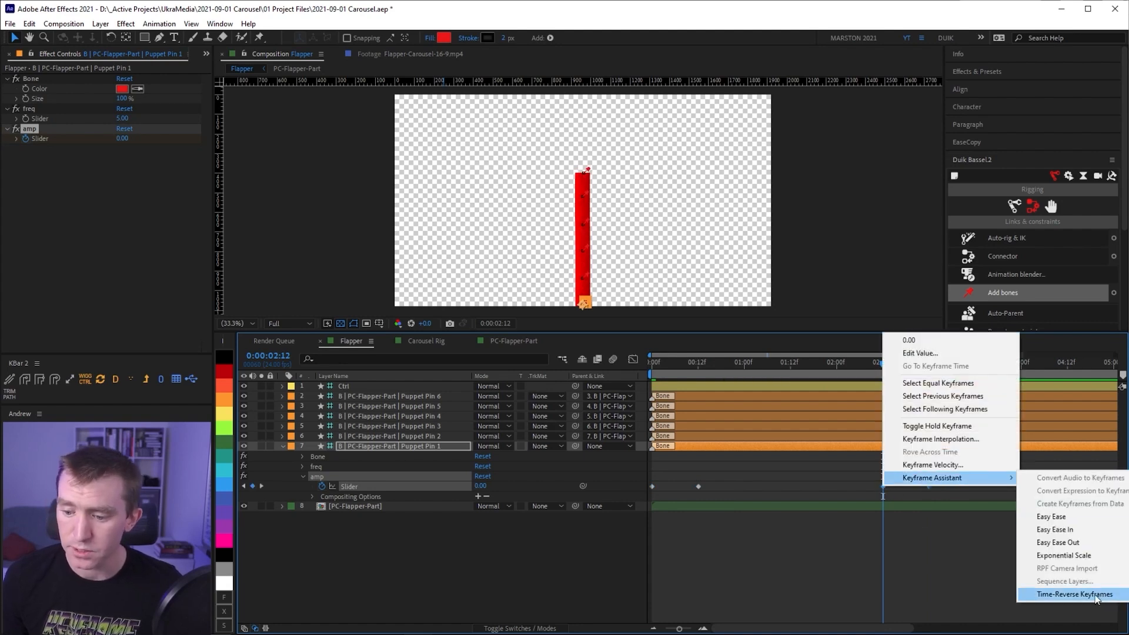
left_click(1069, 594)
Select all four amp keyframes in the Graph Editor, apply Easy Ease, and preview the eased motion in the layer view
key("shift+F3")
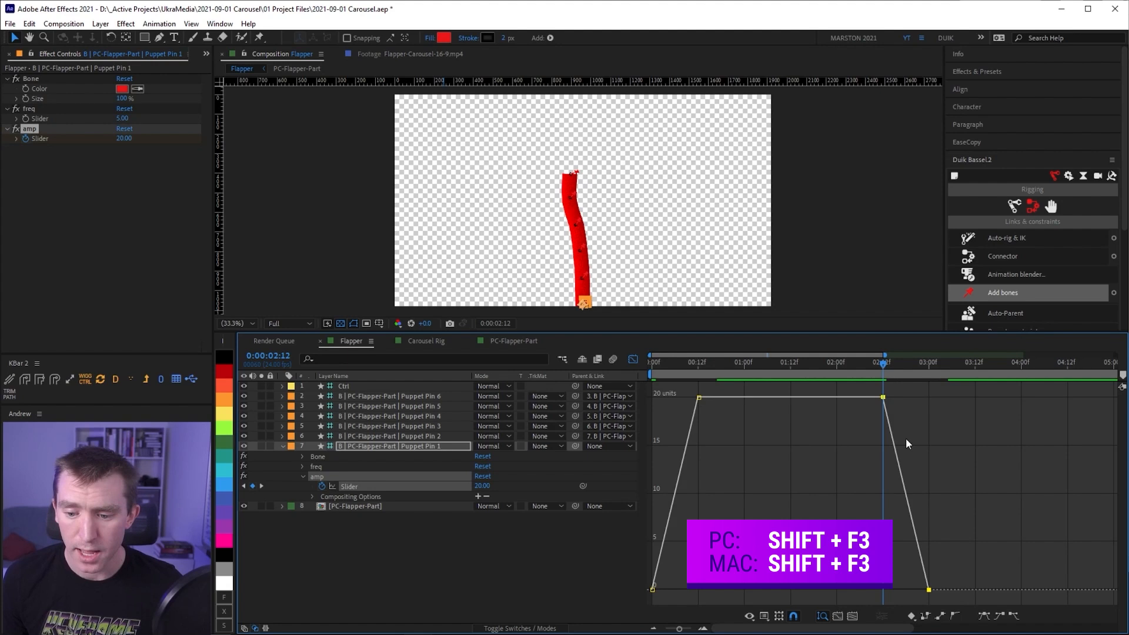
left_click_drag(872, 391, 972, 609)
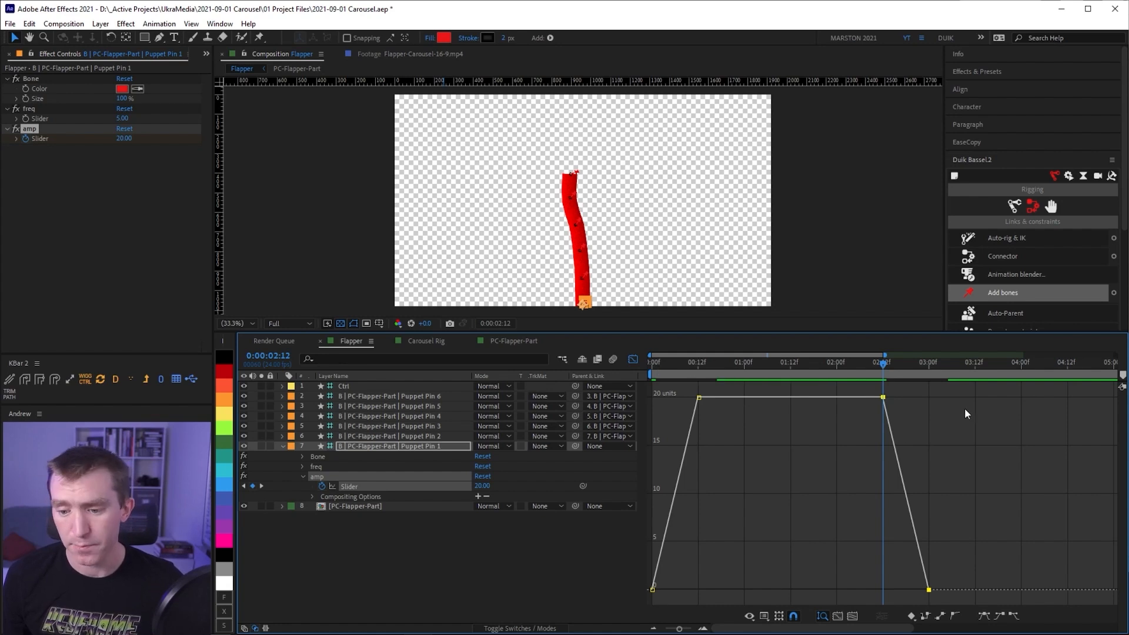
left_click_drag(999, 401, 631, 608)
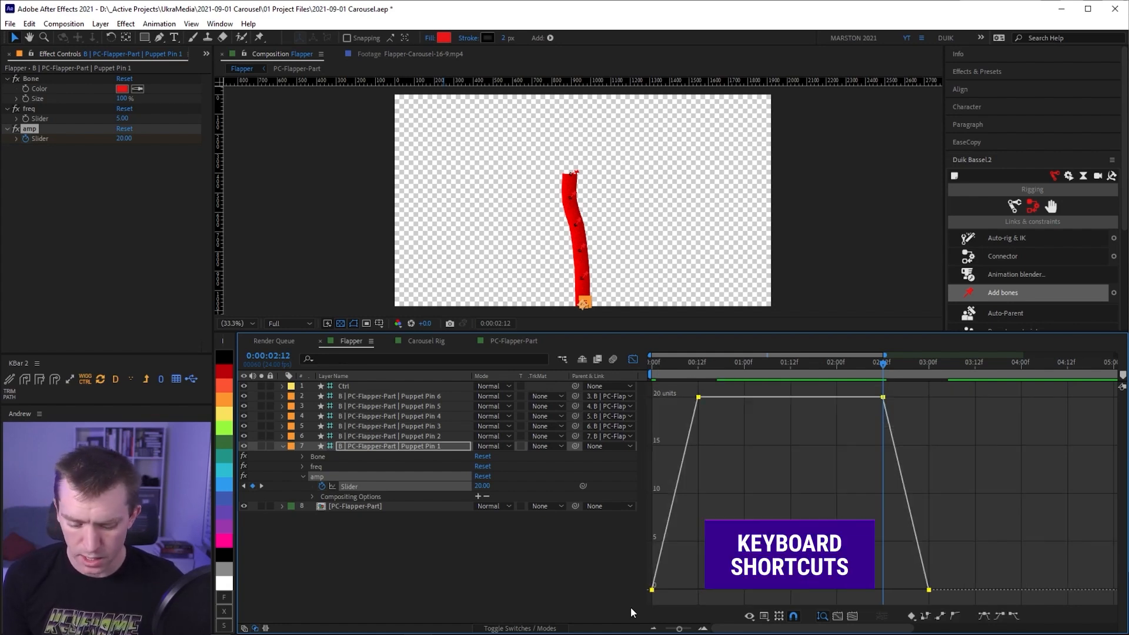
key("F9")
key("shift+F3")
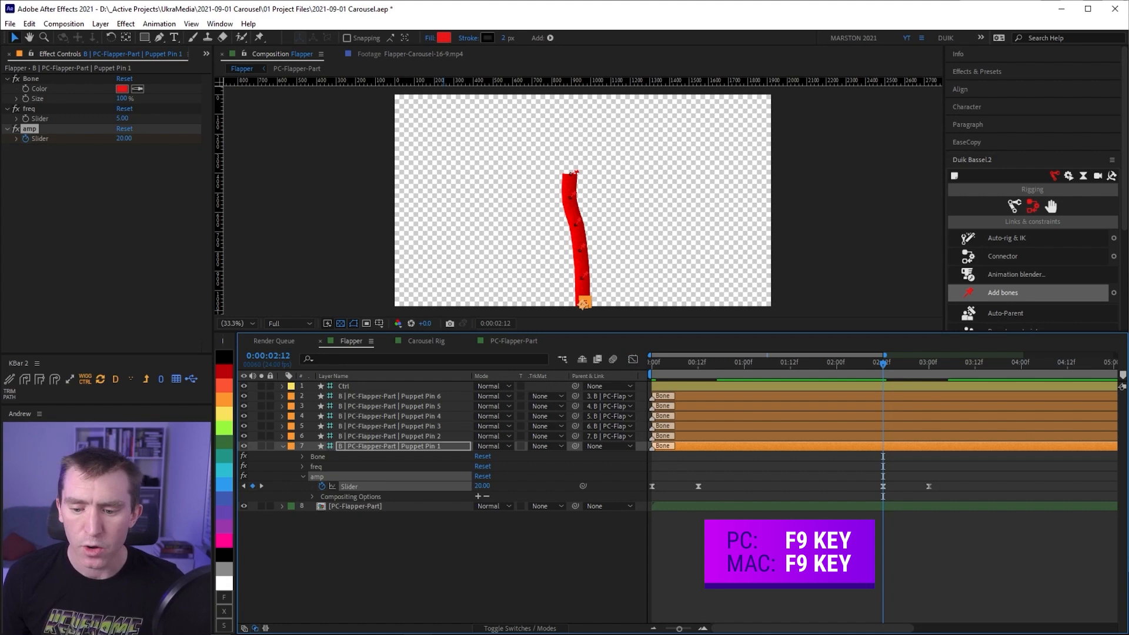
key("space")
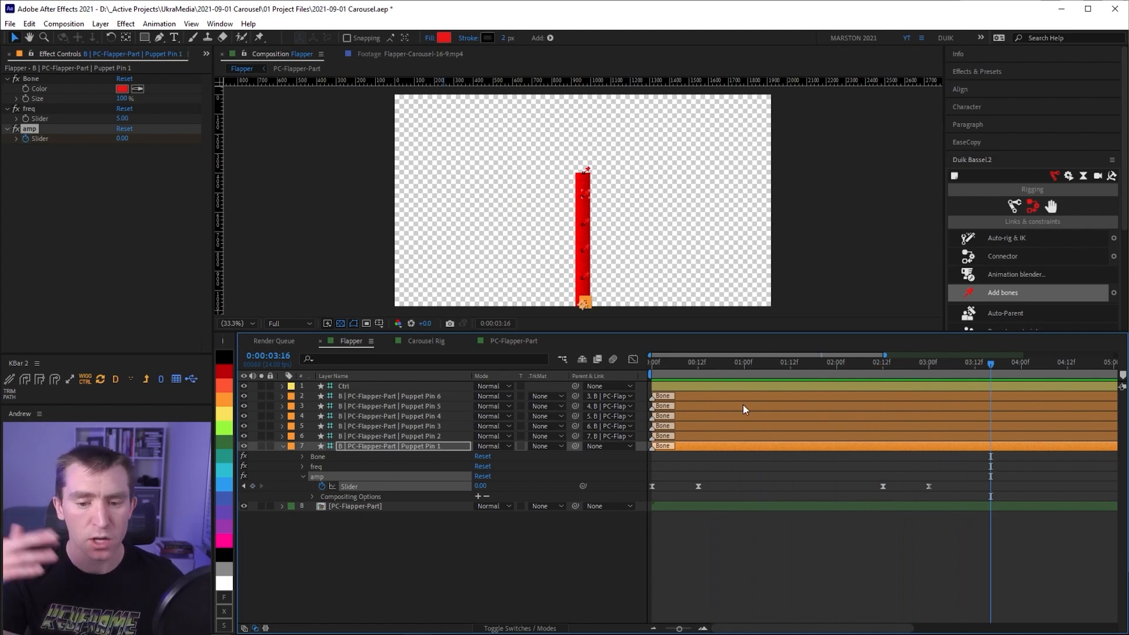
End the work area at 0:00:03:23
left_click(1010, 374)
left_click_drag(1012, 375, 1022, 377)
key("n")
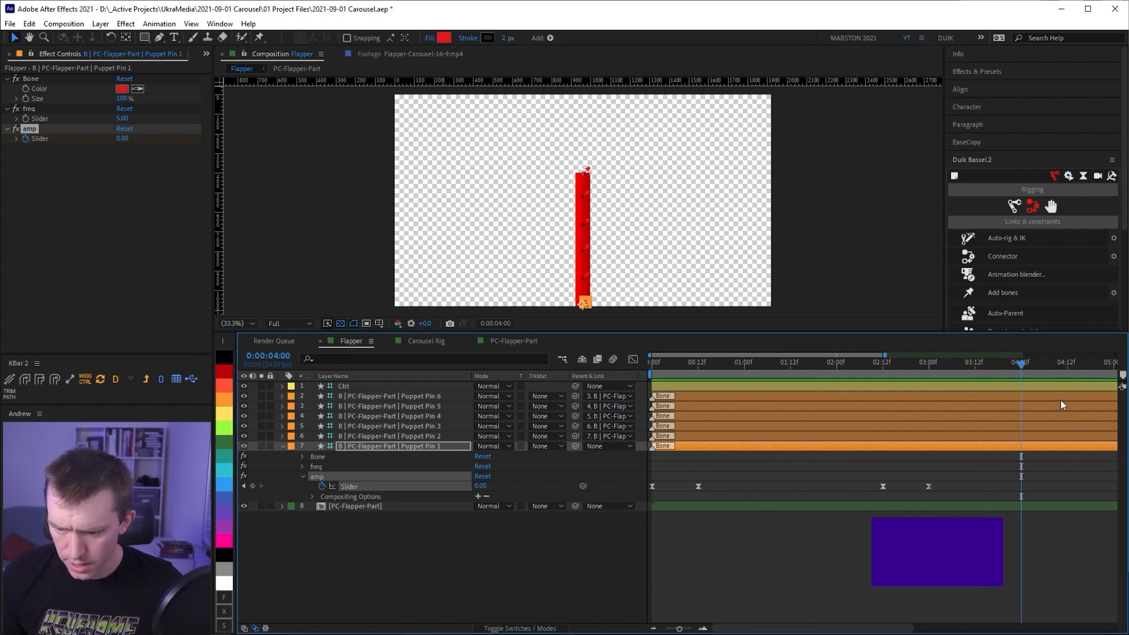
key("Page_Up")
key("n")
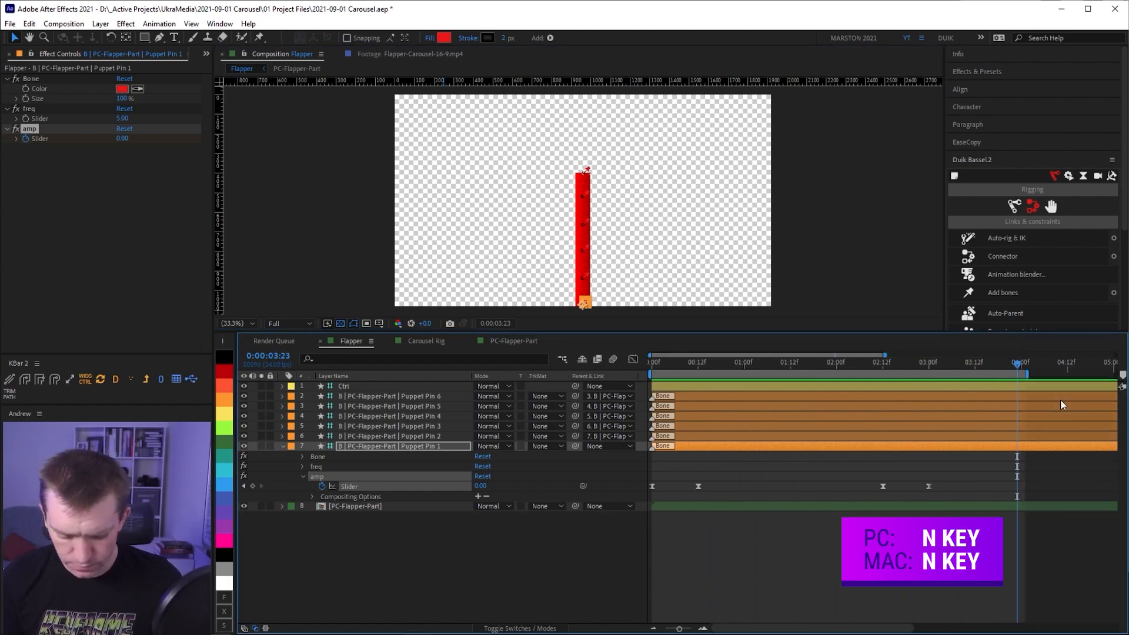
Preview the shortened work area, deselect the layers and save the project
key("space")
key("space")
left_click(356, 524)
key("ctrl+s")
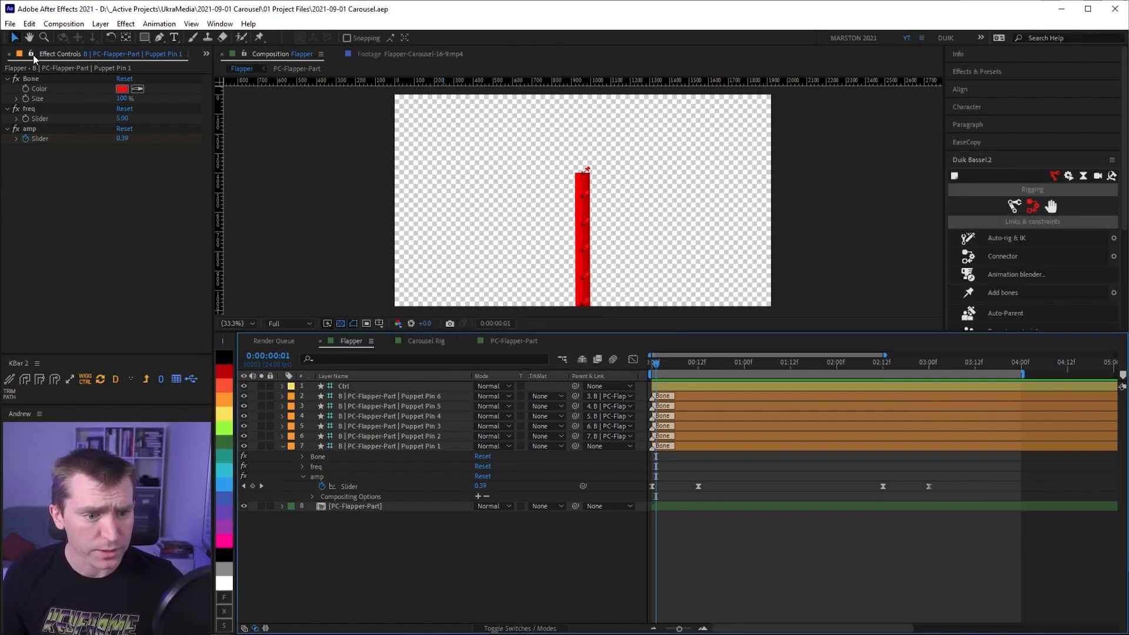
Duplicate the Flapper composition in the project and rename the copy PC-Flapper-Arm
left_click(203, 55)
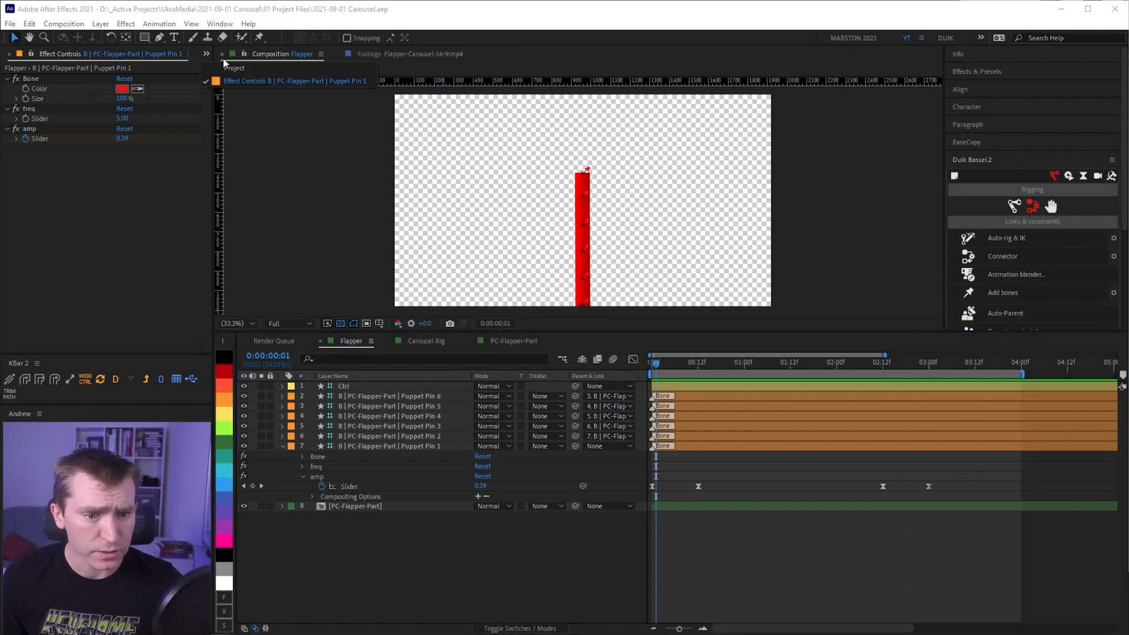
left_click(230, 70)
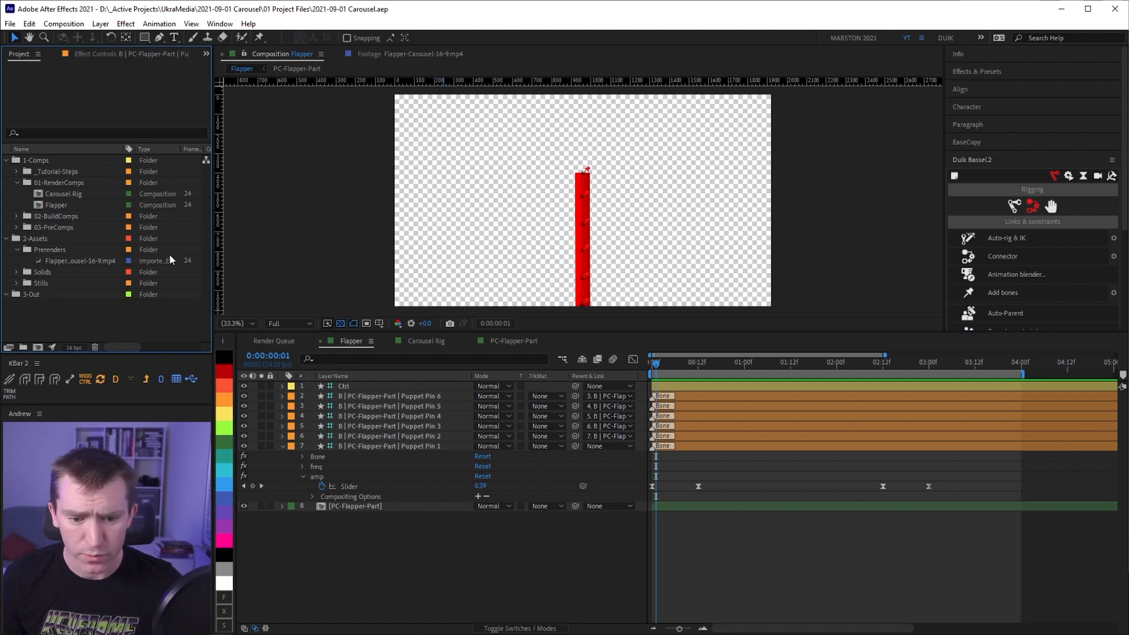
left_click(55, 205)
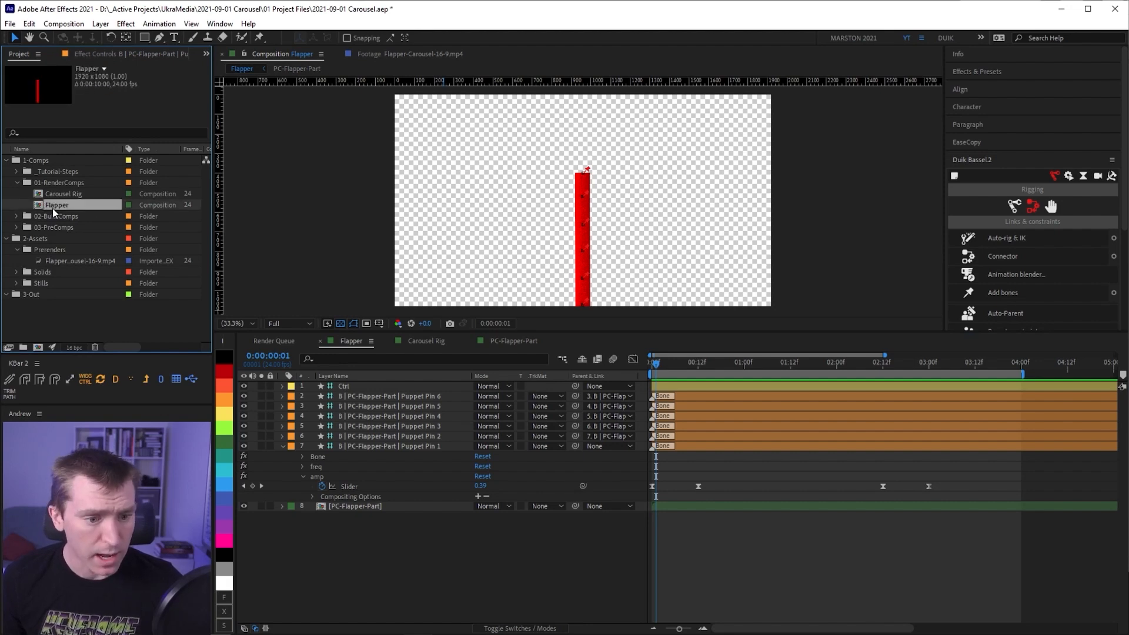
key("ctrl+d")
key("Return")
type("PC-Flapper-Arm")
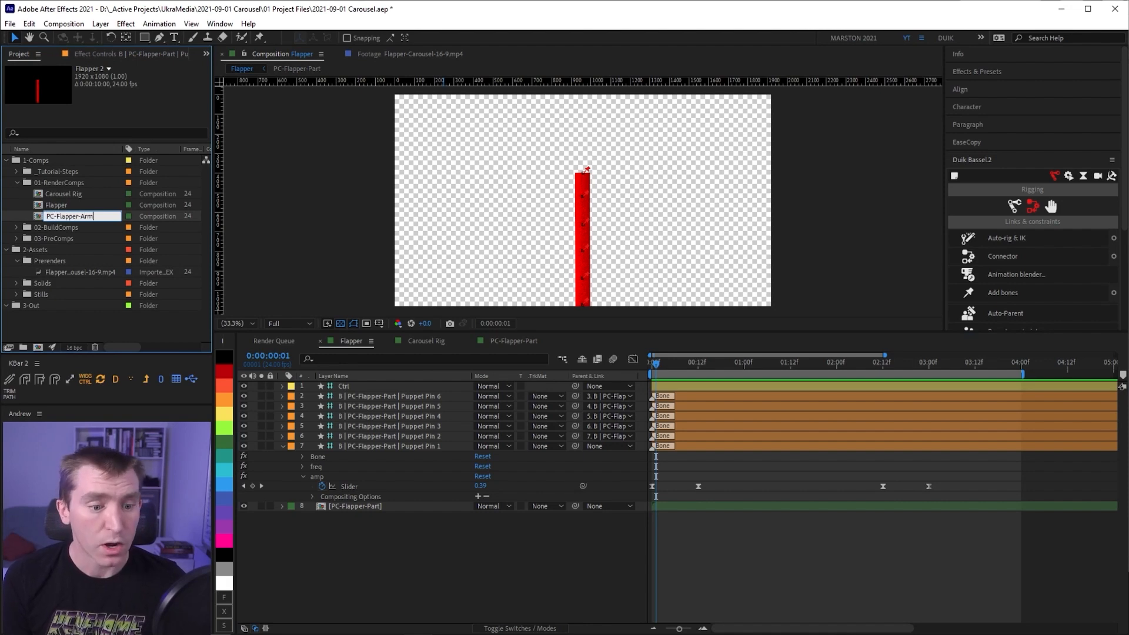
key("Return")
Add PC-Flapper-Arm as the top layer of the Flapper composition and move its anchor point to the arm's base
left_click_drag(68, 215, 380, 384)
left_click(16, 228)
left_click_drag(594, 198, 641, 281)
key("y")
key("v")
Scale the PC-Flapper-Arm layer to 50%
key("s")
left_click(508, 397)
type("50")
key("Return")
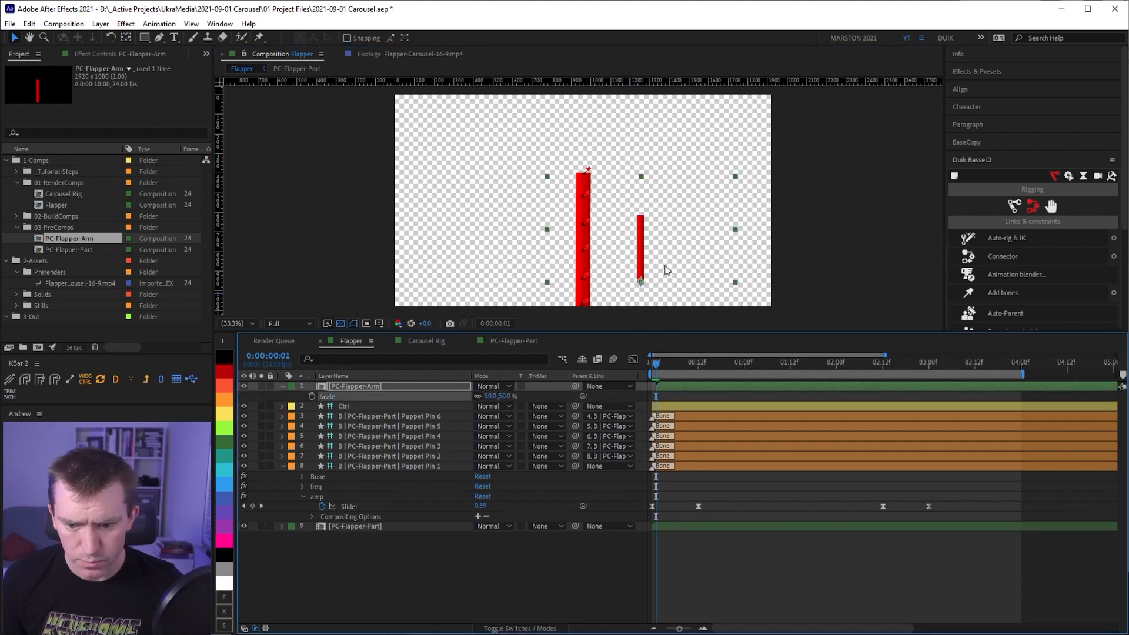
Position the small arm so its base overlaps the upper part of the flapper body, centred on it
left_click_drag(642, 281, 601, 204)
scroll(594, 202, "up", 4)
left_click_drag(673, 235, 587, 179)
scroll(660, 224, "down", 4)
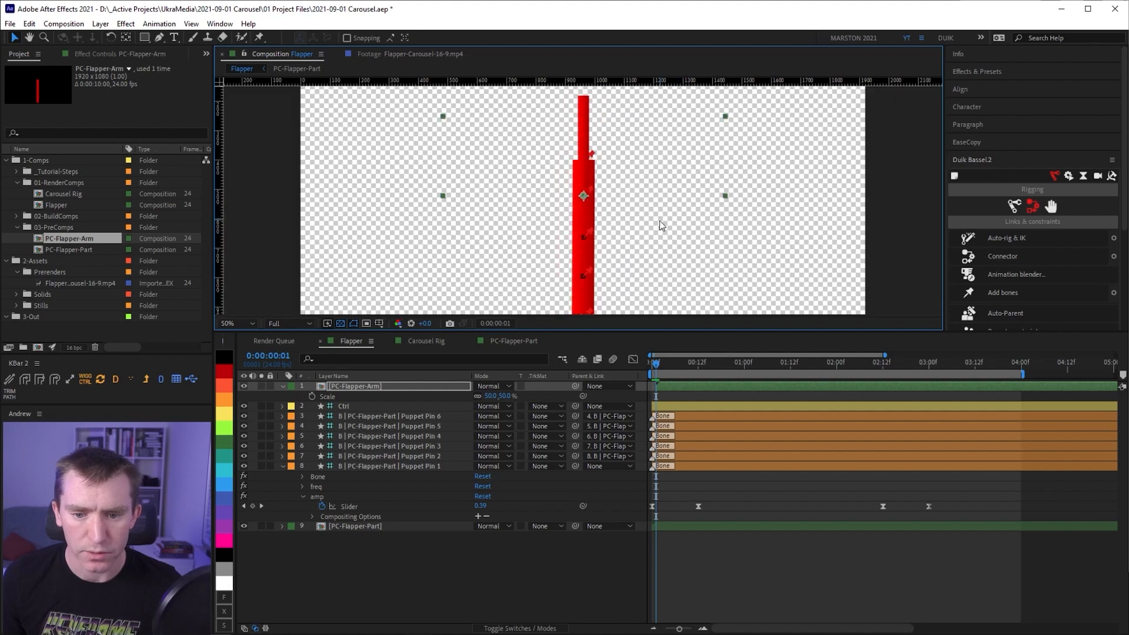
Place the PC-Flapper-Arm layer below PC-Flapper-Part and rotate it to 52°
left_click_drag(349, 390, 413, 538)
left_click_drag(496, 530, 526, 528)
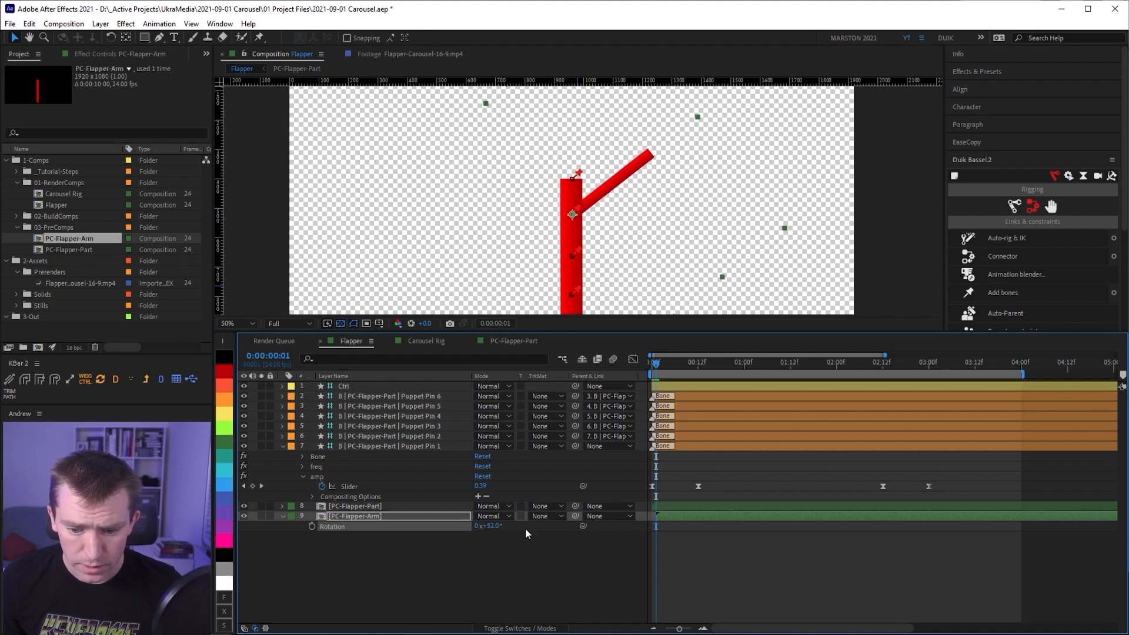
Parent the PC-Flapper-Arm layer to the Puppet Pin 5 bone and preview how the arm follows the body
left_click(666, 516)
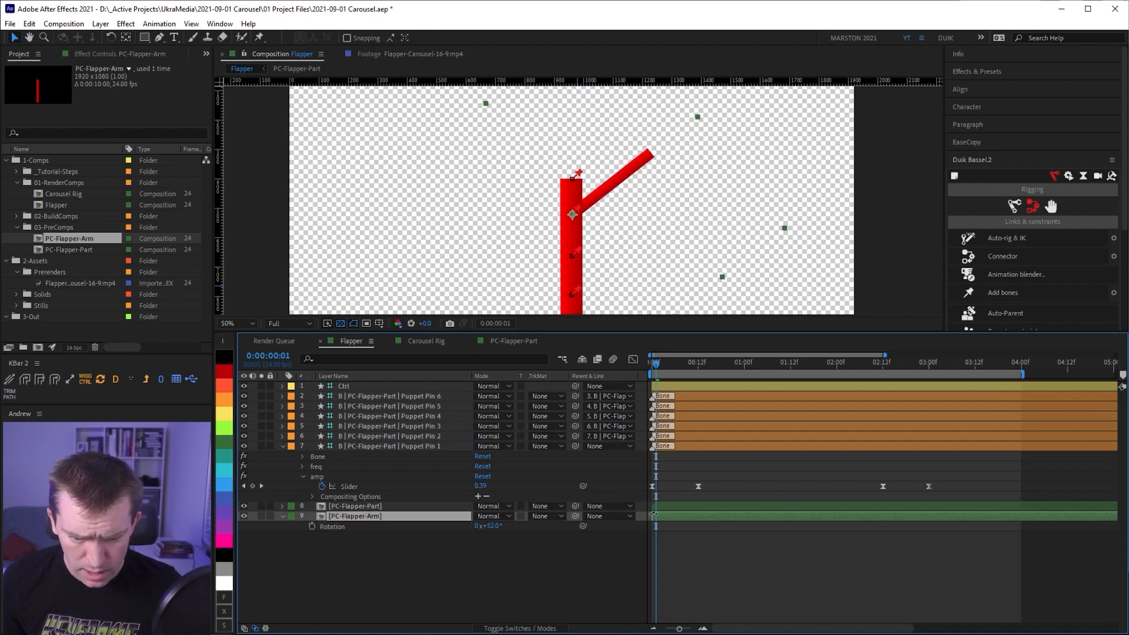
key("space")
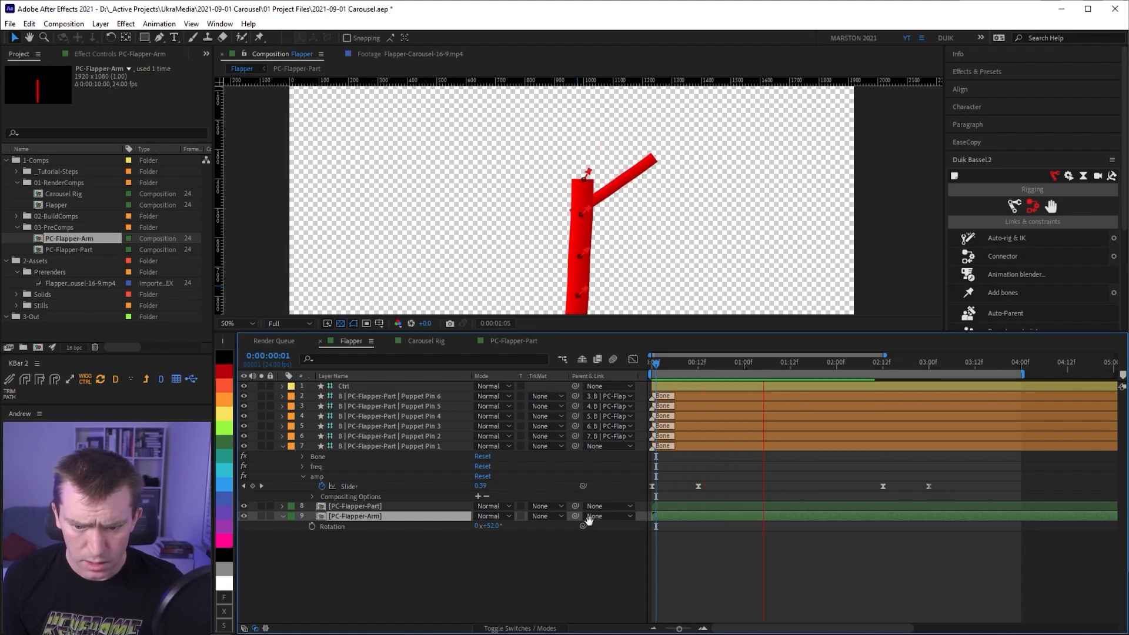
key("space")
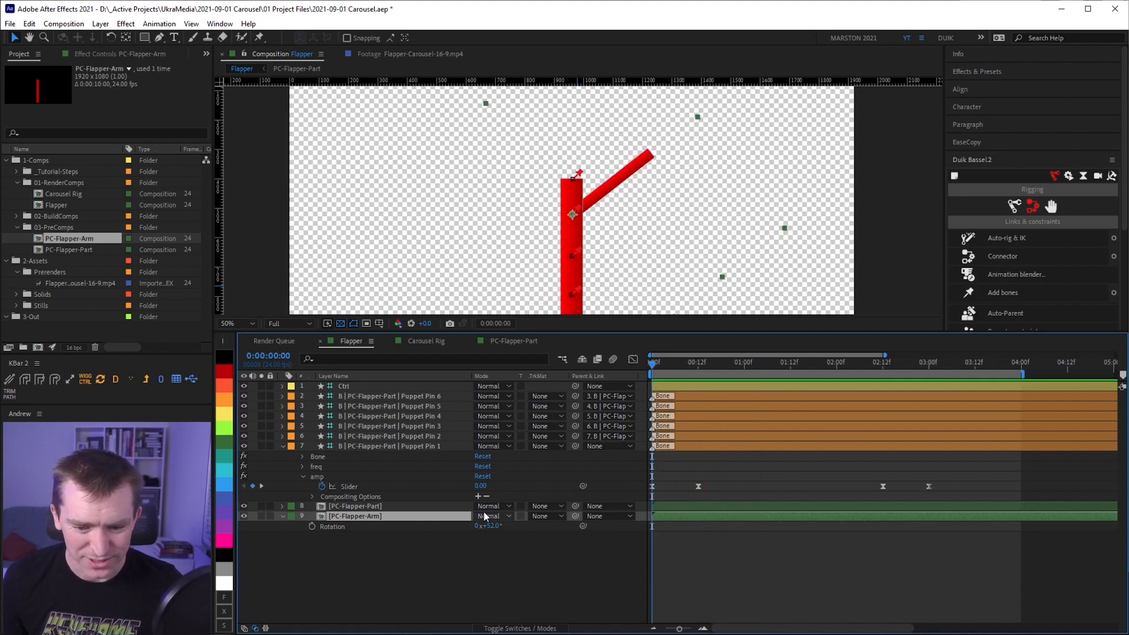
left_click_drag(576, 516, 349, 406)
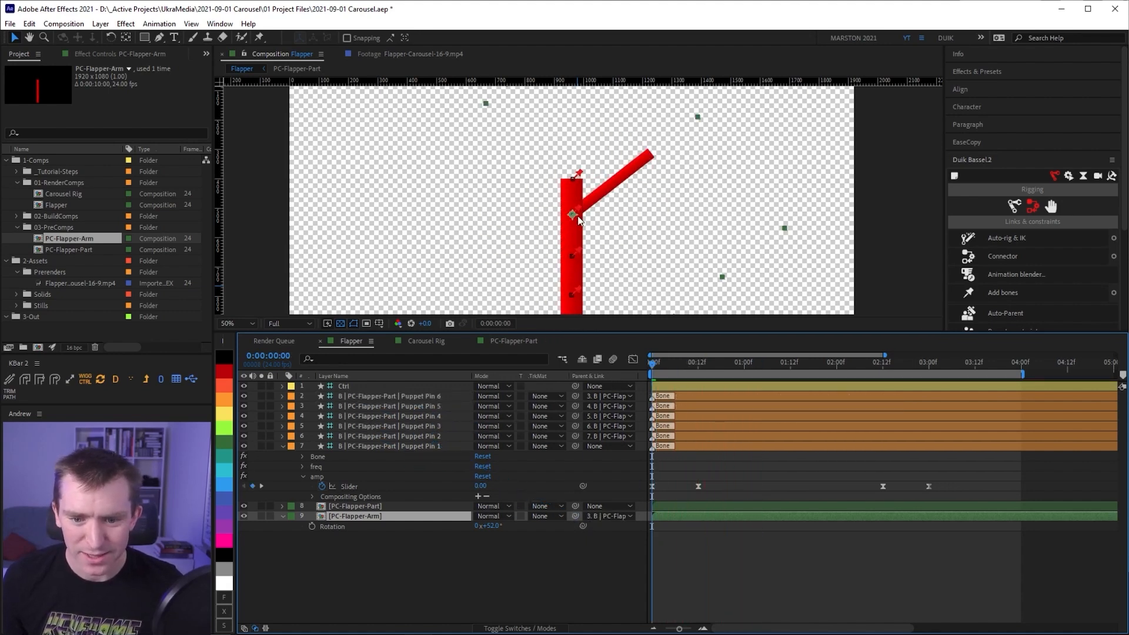
key("space")
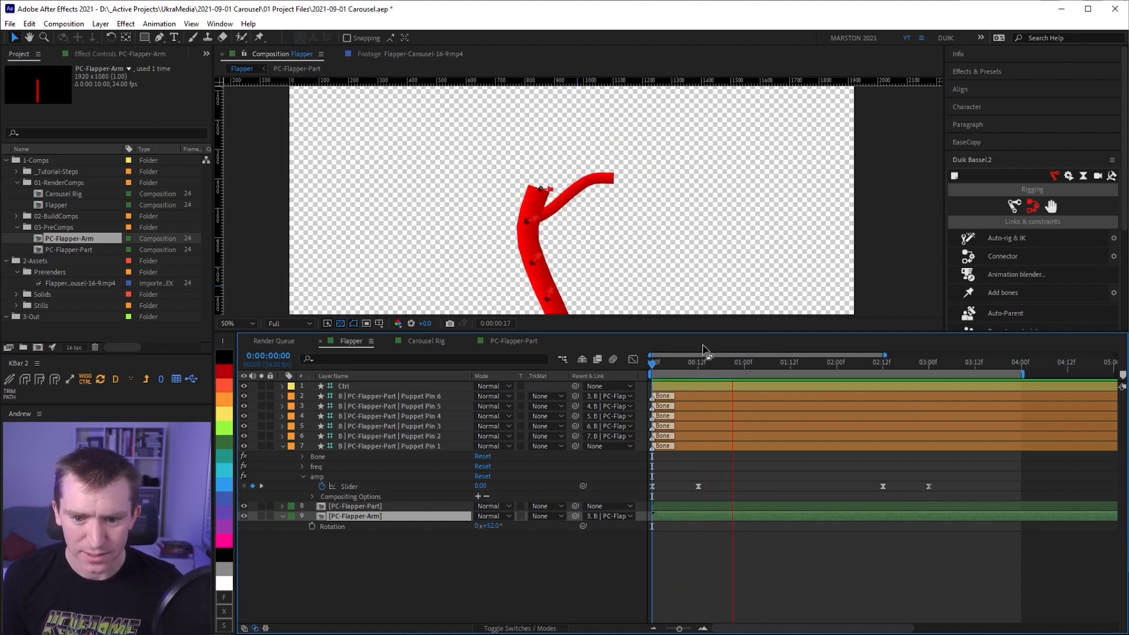
key("space")
scroll(625, 205, "down", 2)
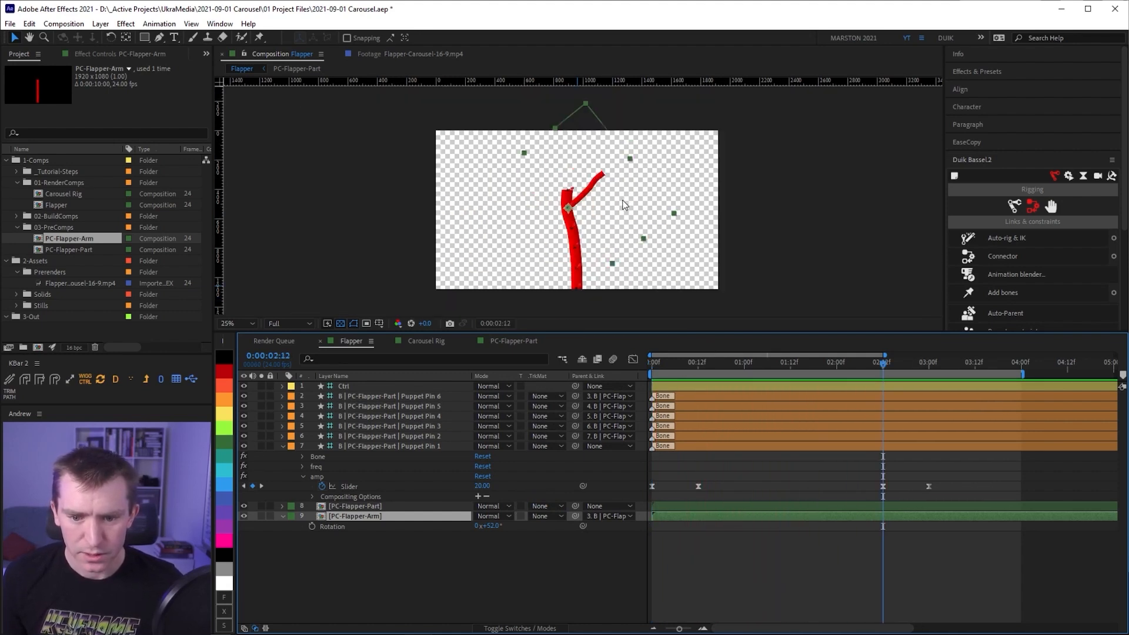
Duplicate the arm layer, set the two arms' rotations to -45° and 45°, and preview the motion
key("ctrl+d")
left_click(490, 526)
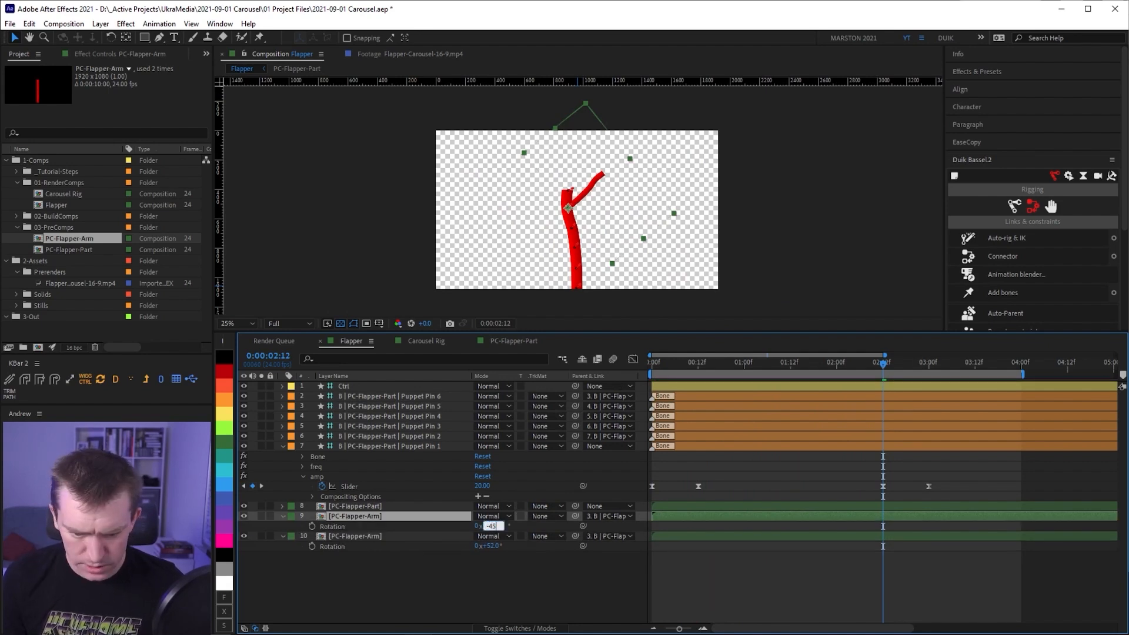
type("-45")
key("Return")
type("5")
key("Return")
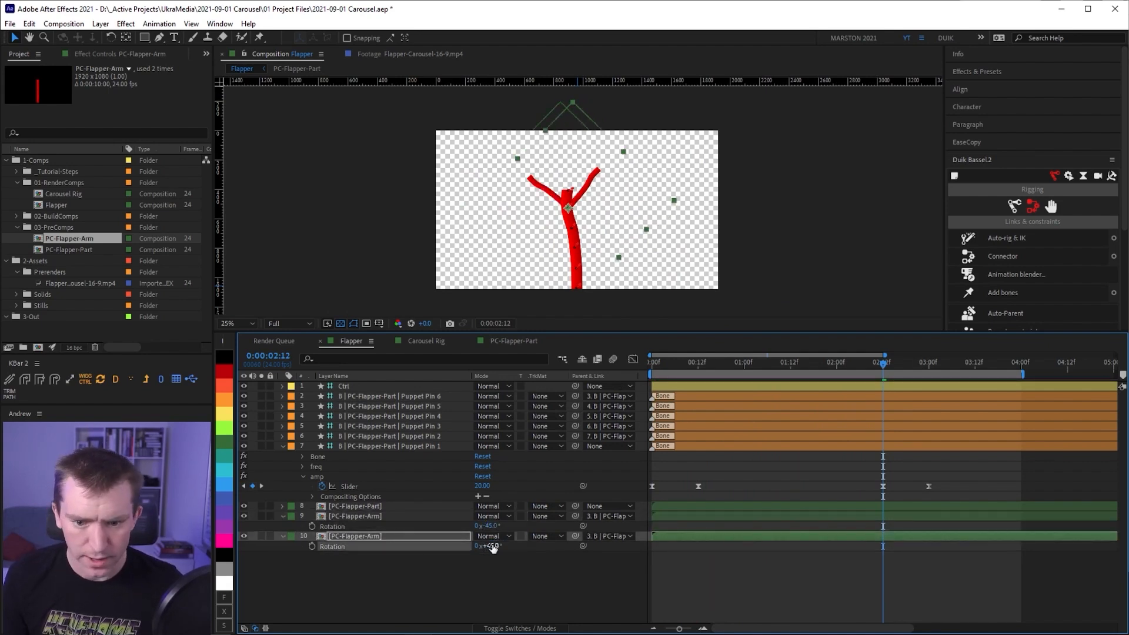
key("space")
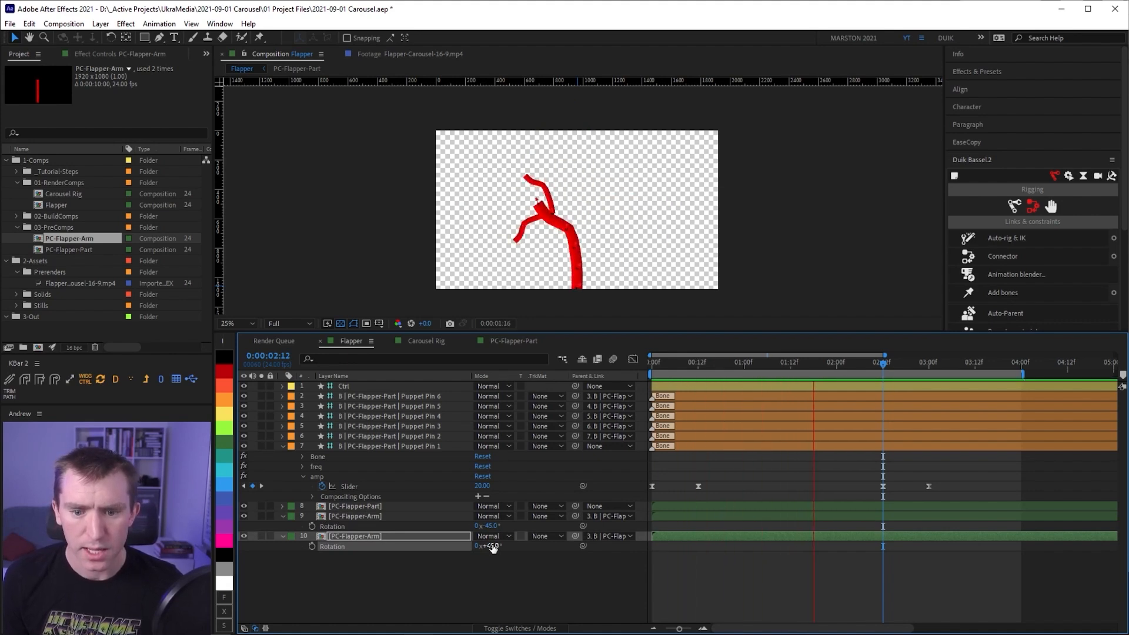
key("space")
Keyframe both arms' rotation at 0:00:00:12 and copy those keyframes to 0:00:02:12
left_click(699, 367)
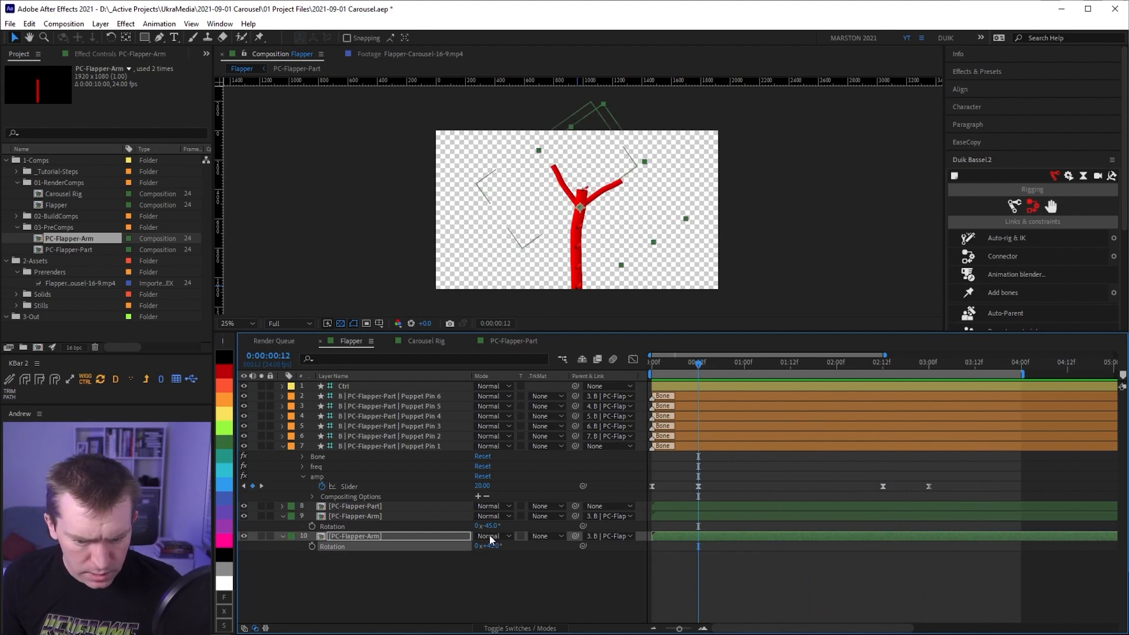
left_click(312, 527)
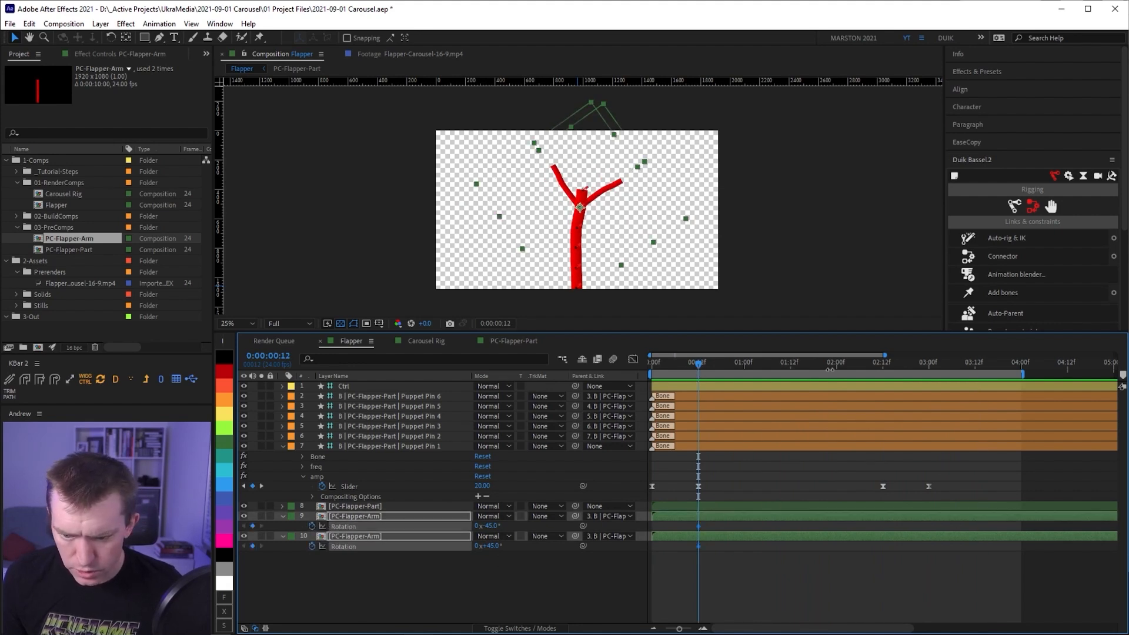
left_click(883, 368)
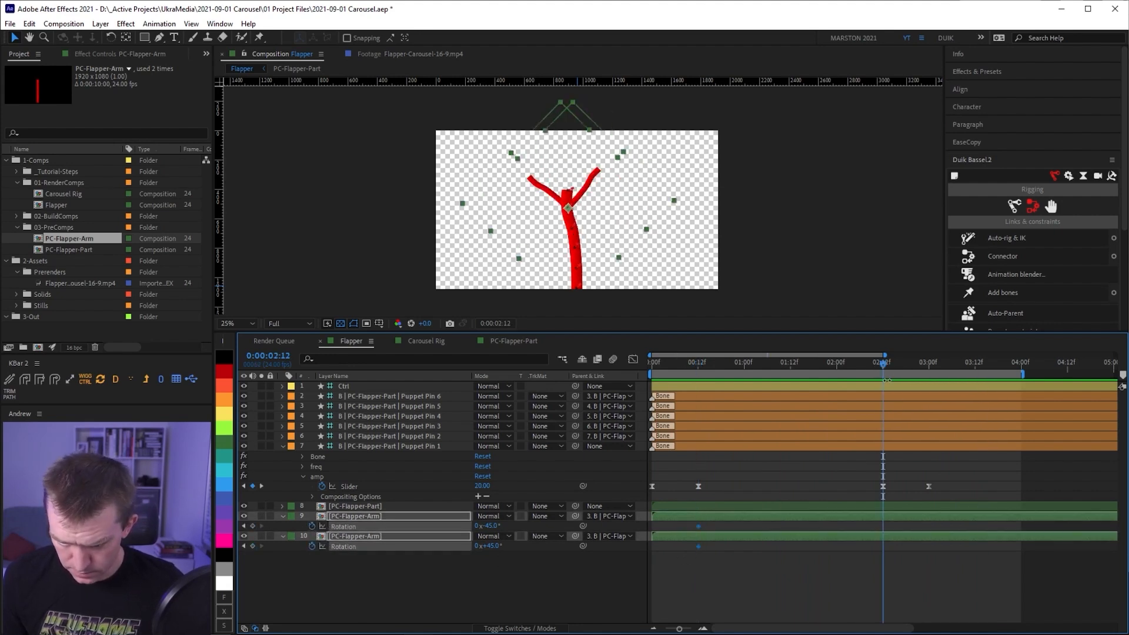
key("ctrl+v")
key("ctrl+z")
left_click_drag(714, 523, 692, 550)
key("ctrl+c")
key("ctrl+v")
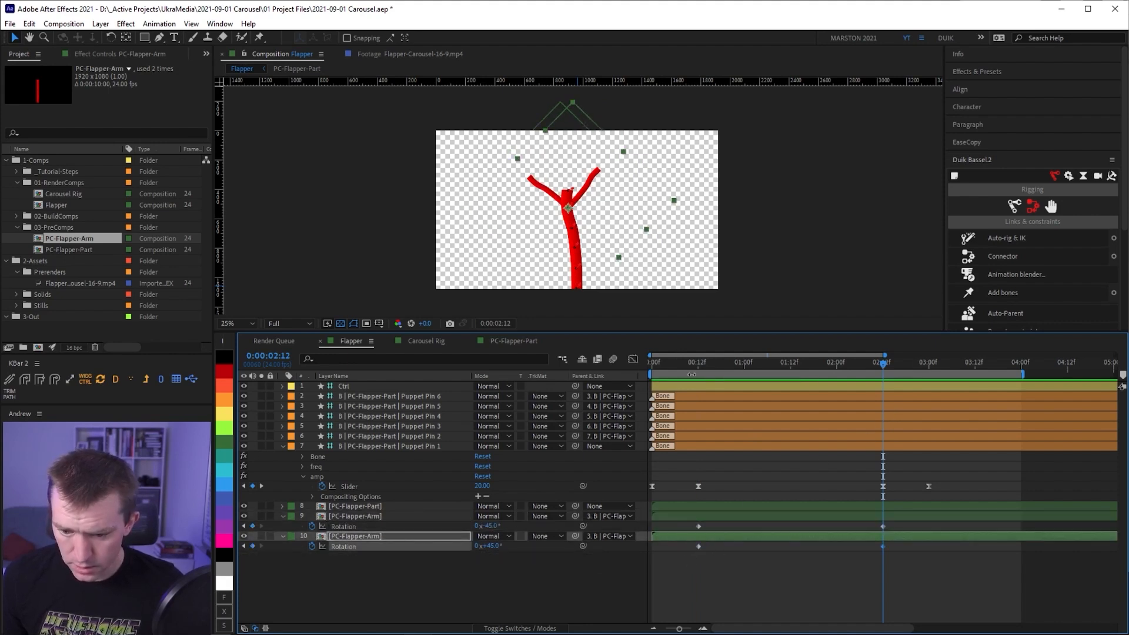
Set the arms' rotations to -180° and 180° at 0:00:00:00
left_click_drag(676, 368, 634, 369)
left_click_drag(491, 526, 430, 541)
left_click(493, 525)
type("-180")
key("Return")
left_click(491, 547)
type("180")
key("Return")
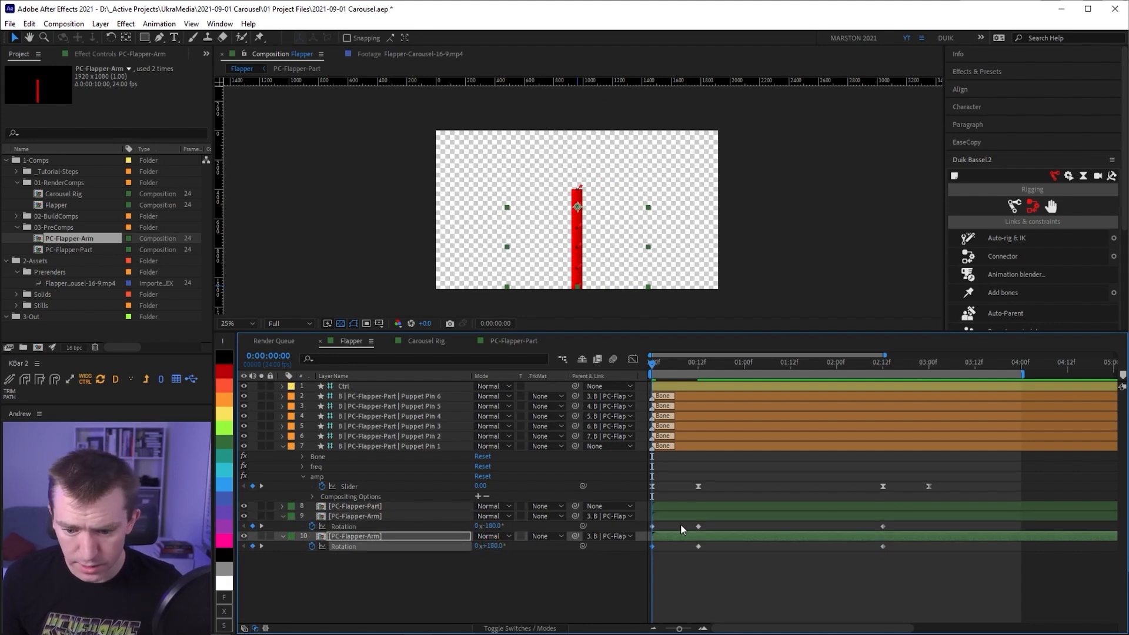
Easy Ease the first two rotation keyframes of both arms and copy their starting keyframes to 0:00:03:00
left_click_drag(705, 529, 642, 558)
key("F9")
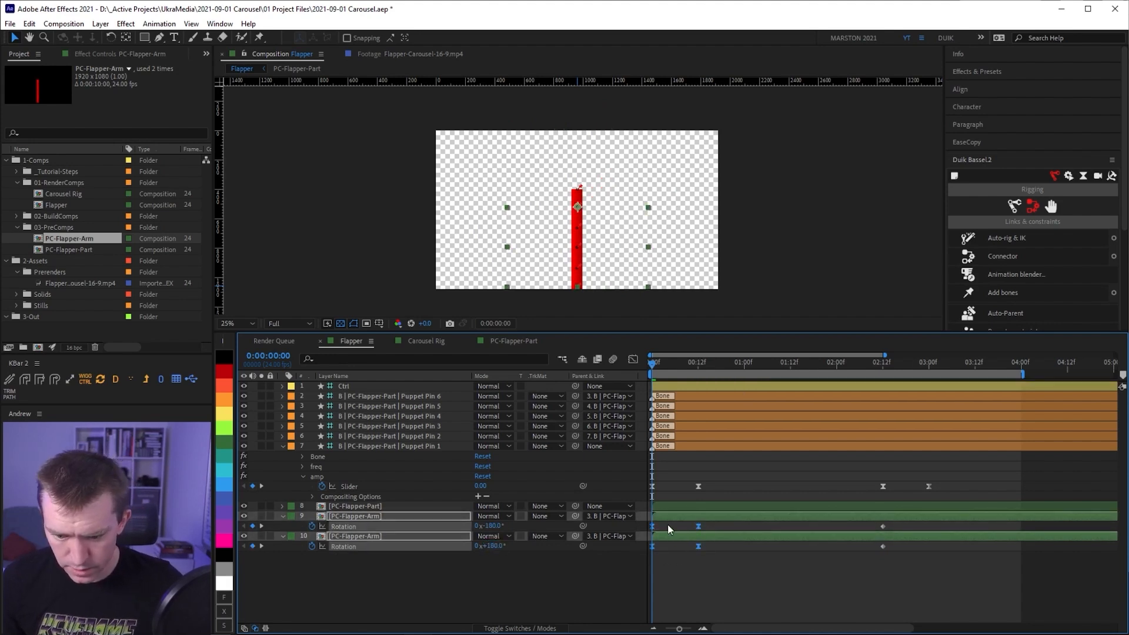
left_click(668, 524)
left_click(930, 366)
key("ctrl+v")
left_click(652, 547)
key("ctrl+c")
key("ctrl+v")
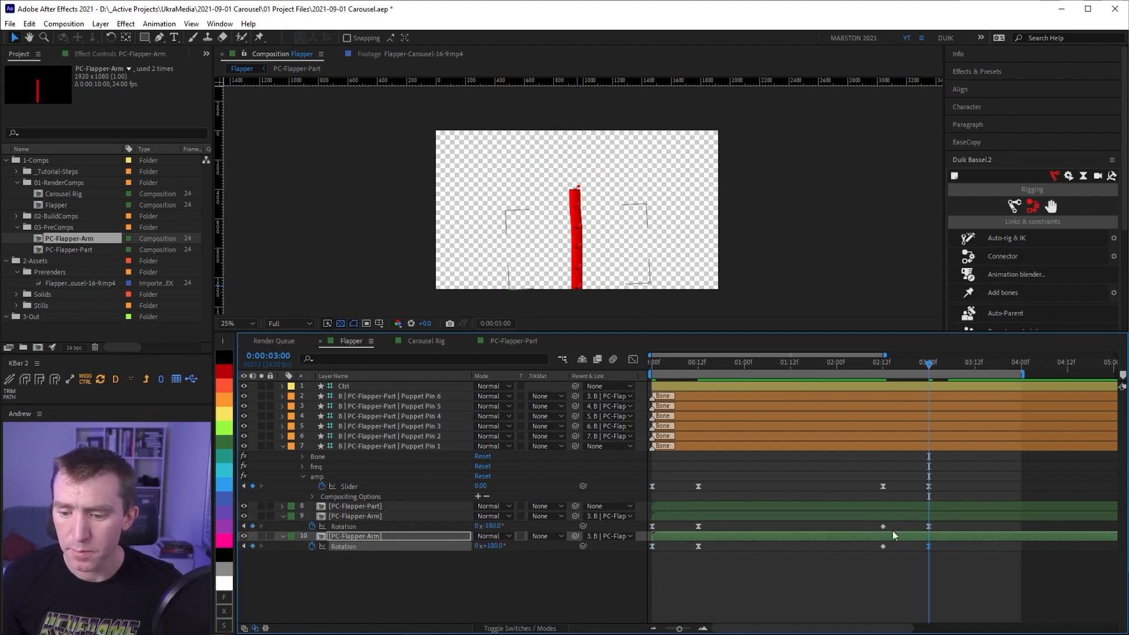
Easy Ease the last two rotation keyframes of both arms and preview the animation
left_click_drag(867, 525, 985, 559)
key("F9")
key("space")
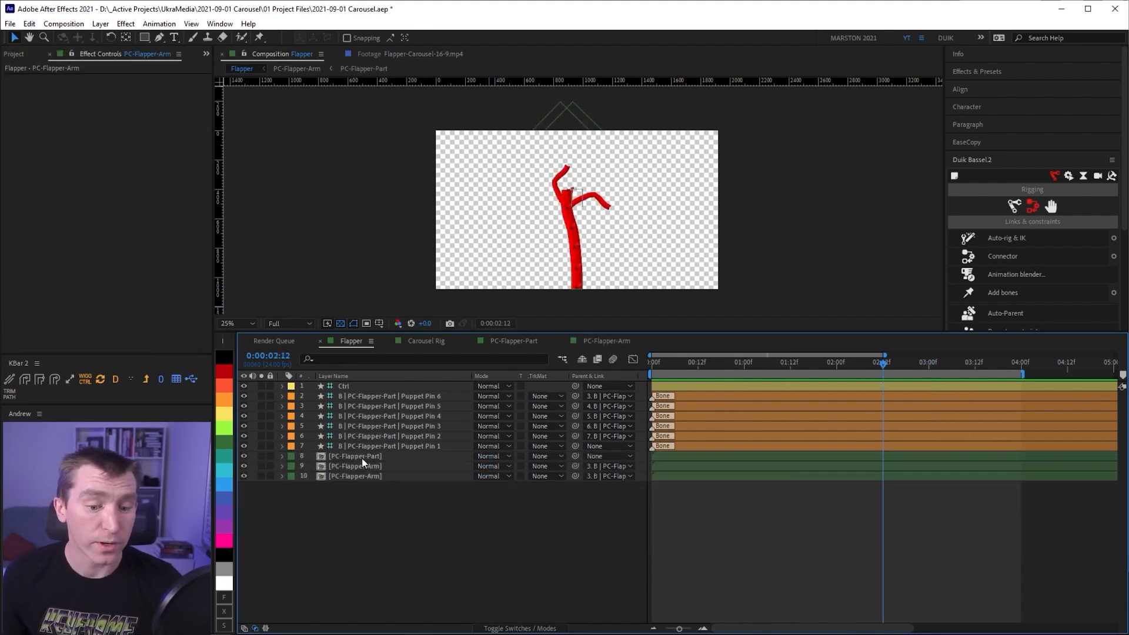
Solo the PC-Flapper-Part layer and enlarge the composition viewer to show the whole flapper body
left_click(362, 458)
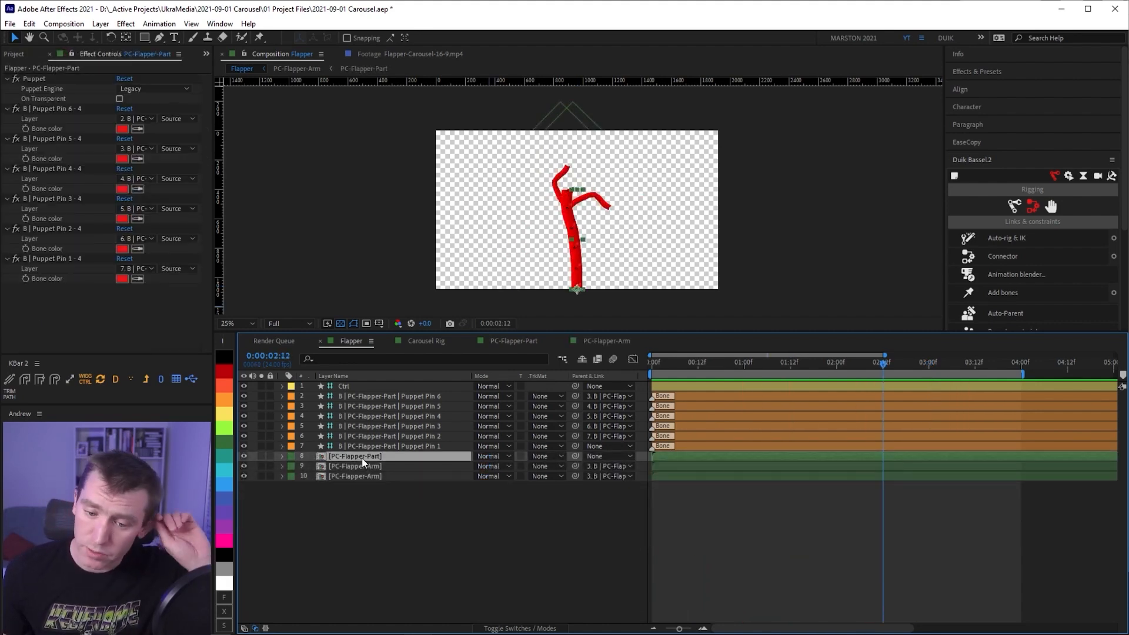
left_click(261, 456)
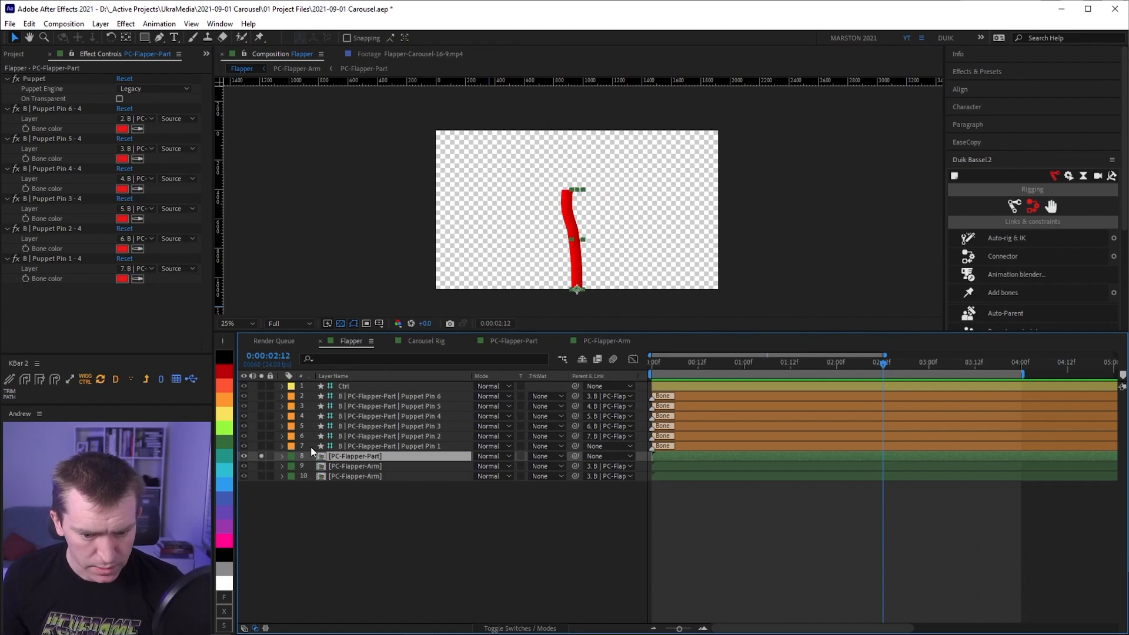
scroll(518, 200, "up", 2)
left_click_drag(532, 204, 566, 143)
key("v")
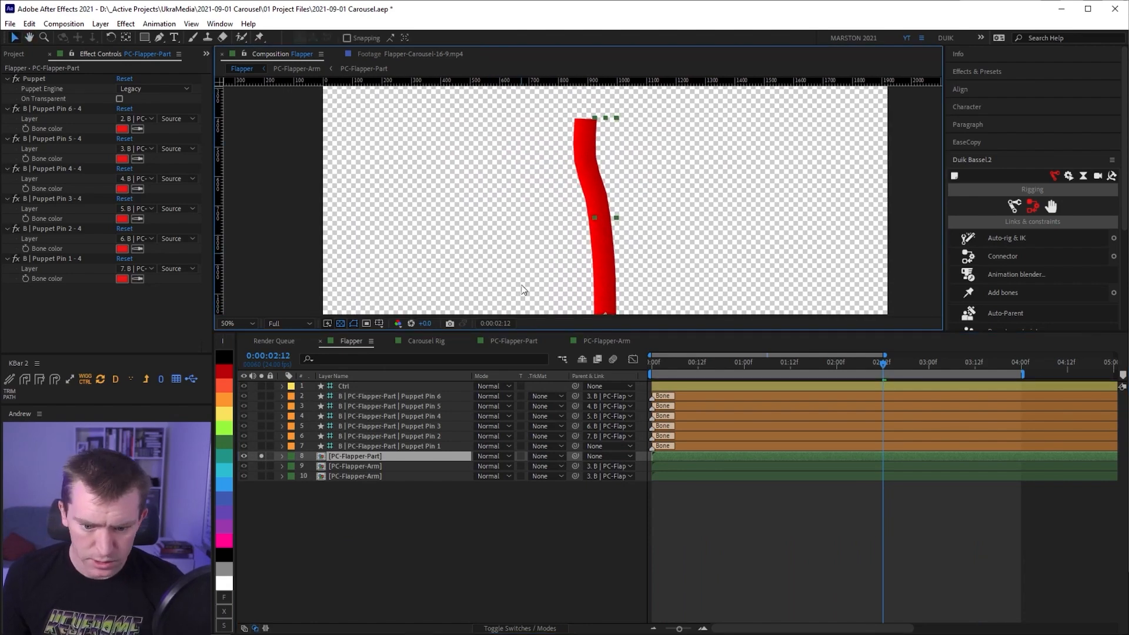
left_click_drag(513, 333, 517, 379)
left_click(468, 557)
left_click(383, 504)
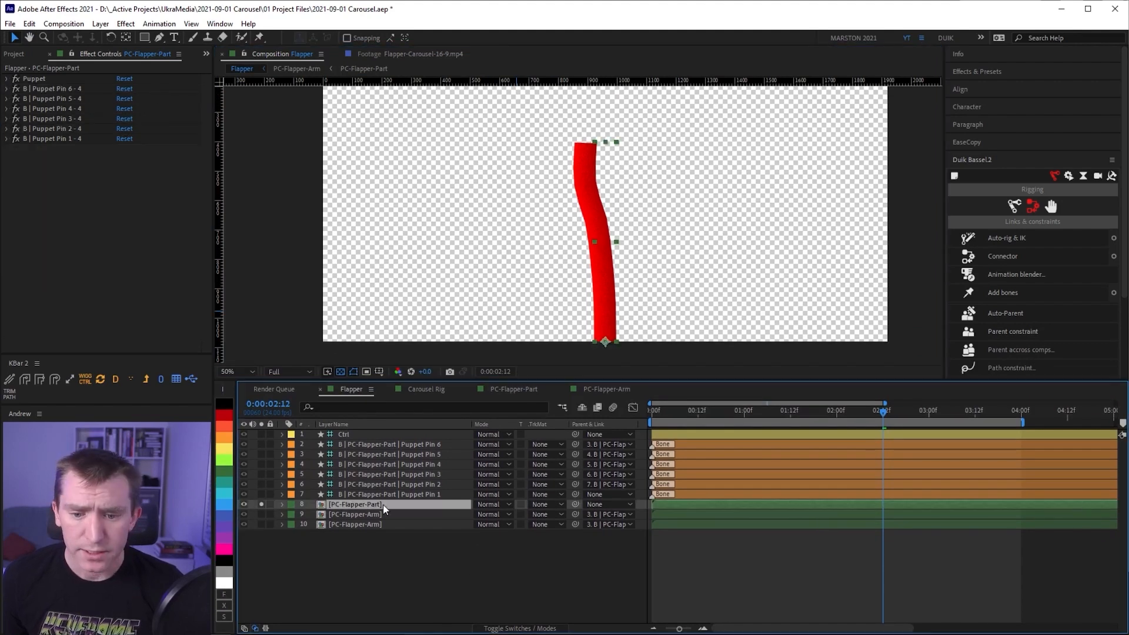
Apply the Echo effect to PC-Flapper-Part with its Echo Operator set to Composite In Back
key("ctrl+space")
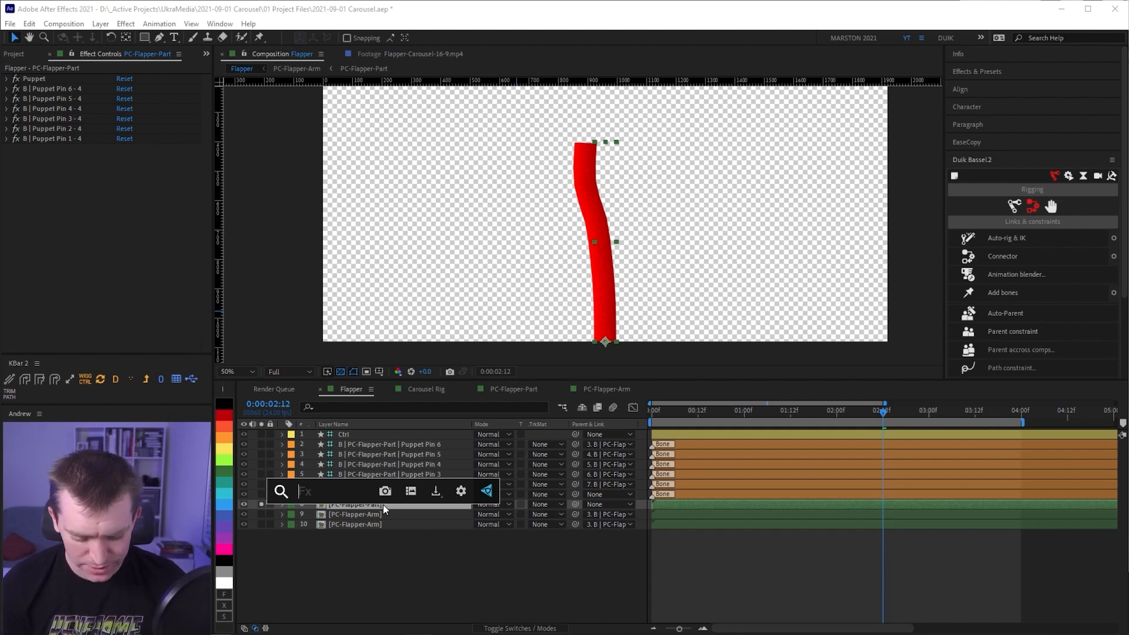
type("echo")
key("Down")
key("Return")
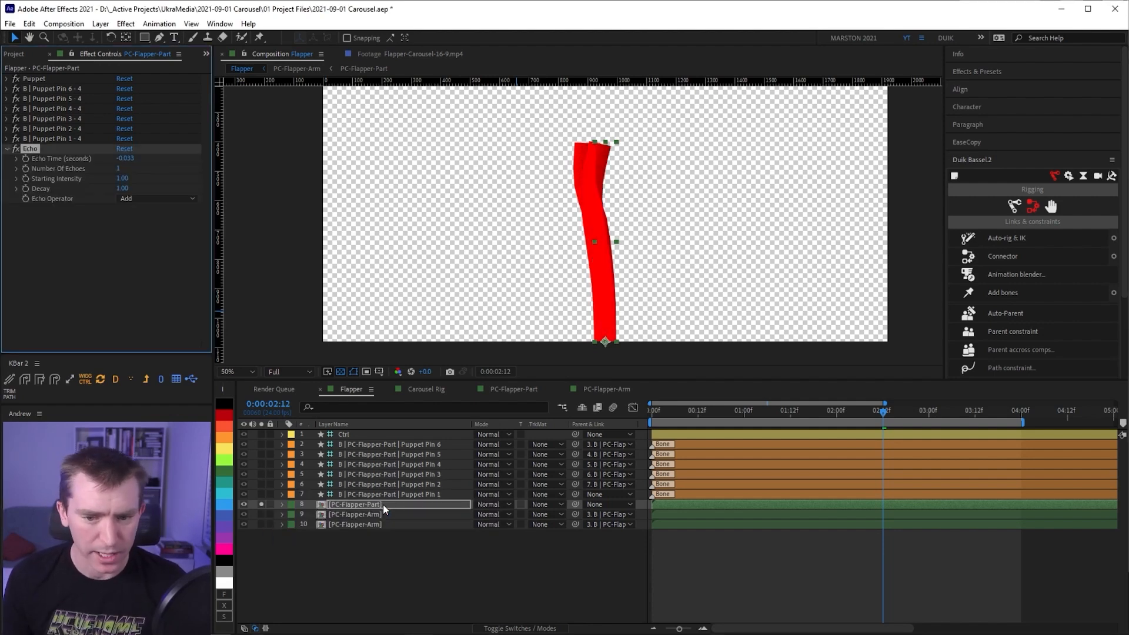
left_click(150, 200)
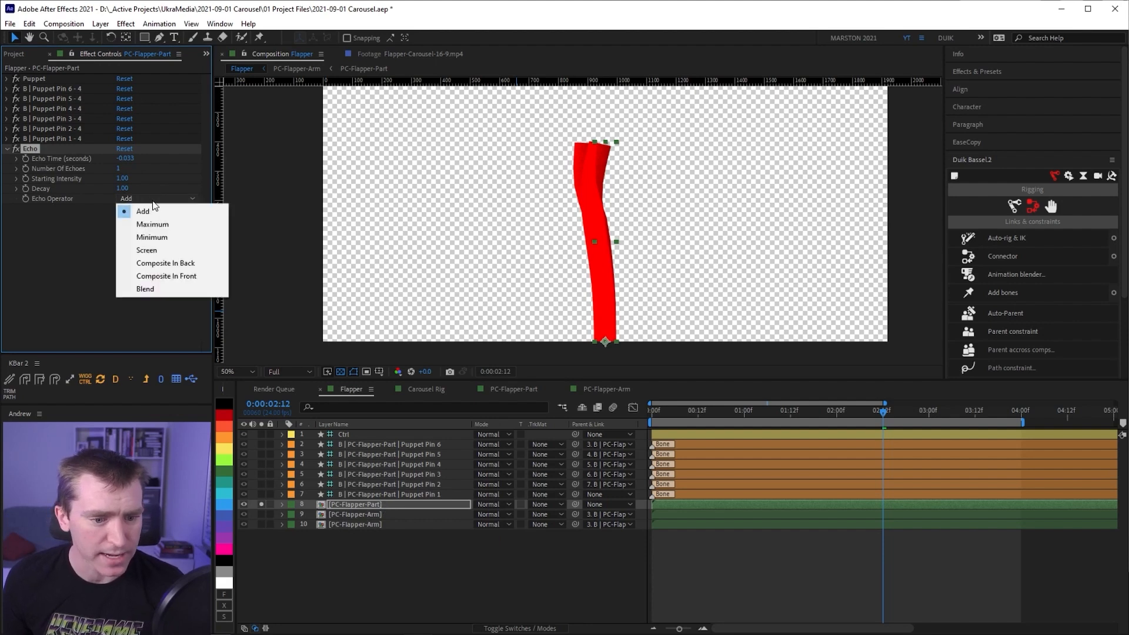
left_click(164, 262)
Set the Echo effect's Echo Time to -0.01 seconds and its Decay to 0.85
left_click(125, 158)
type("-")
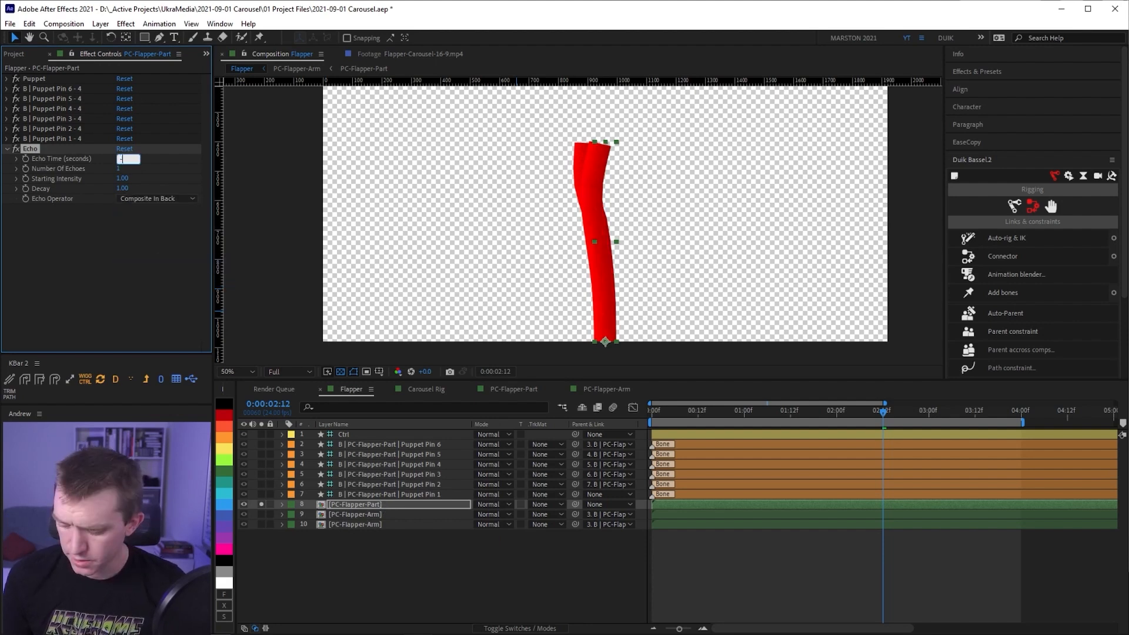
type("0.01")
key("Return")
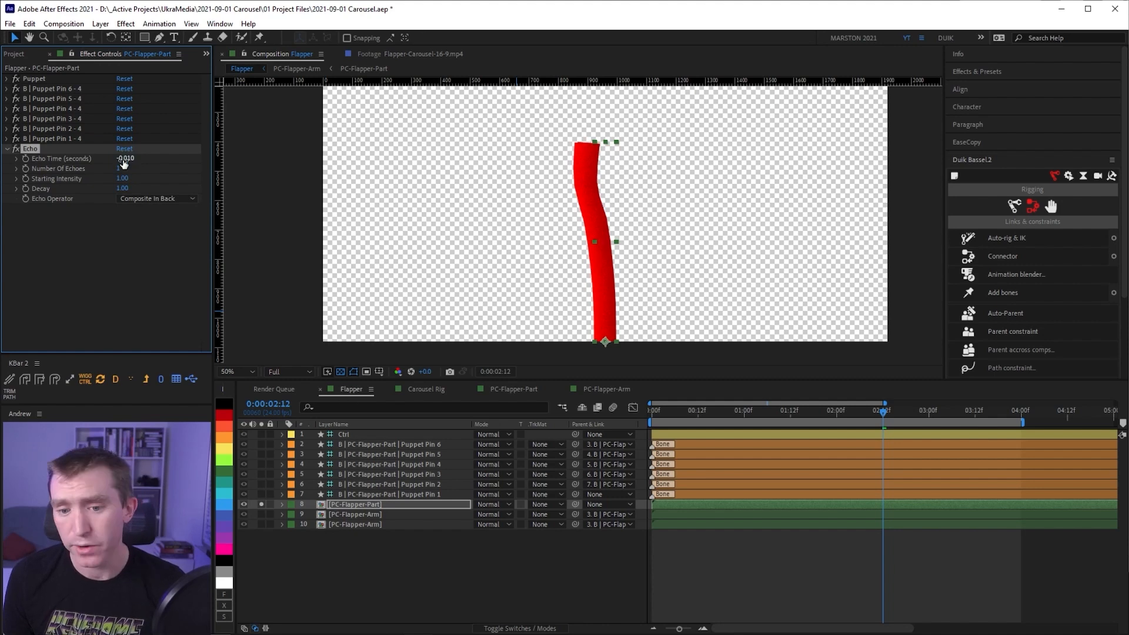
left_click(122, 188)
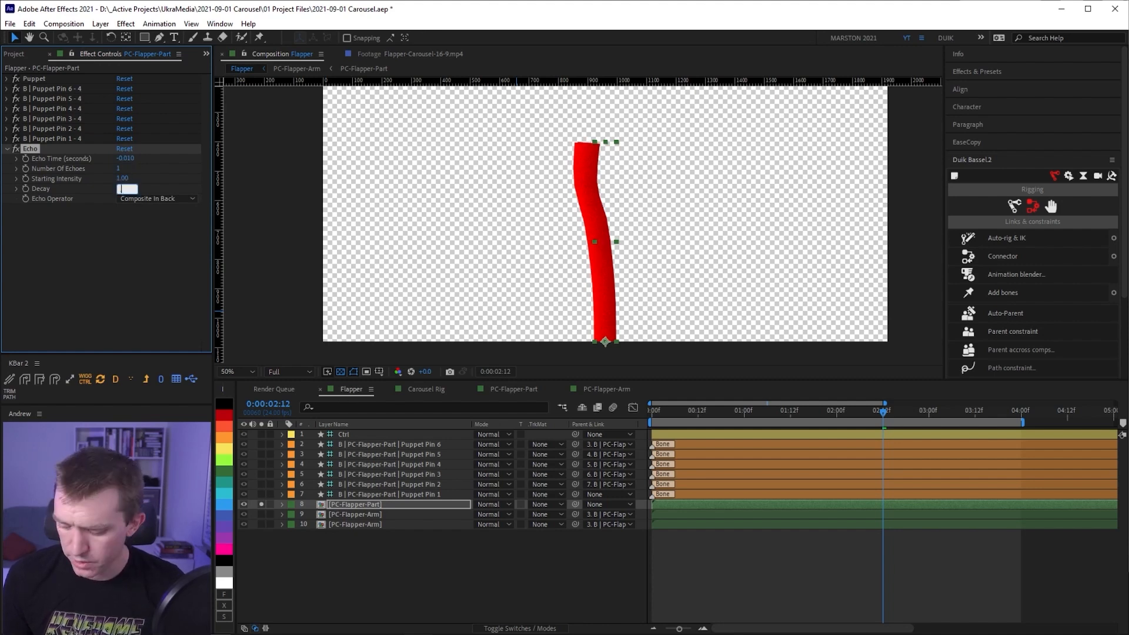
type(".85")
key("Return")
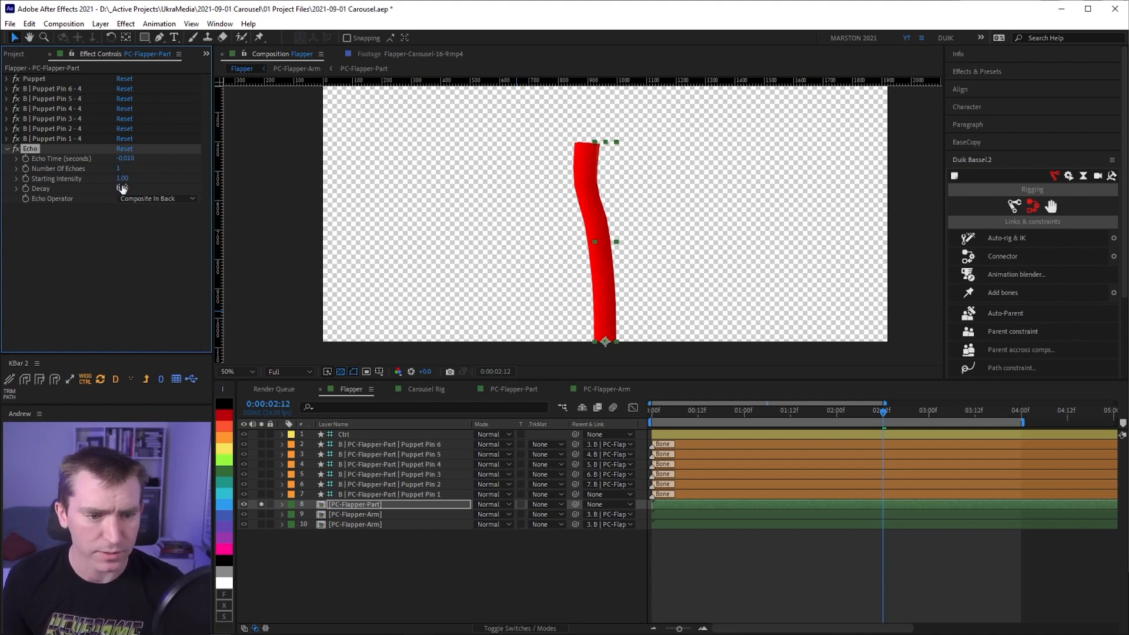
Set the Echo effect's Number of Echoes to 30 and Decay to 0.85, and preview the animation
type("30")
key("Return")
key("space")
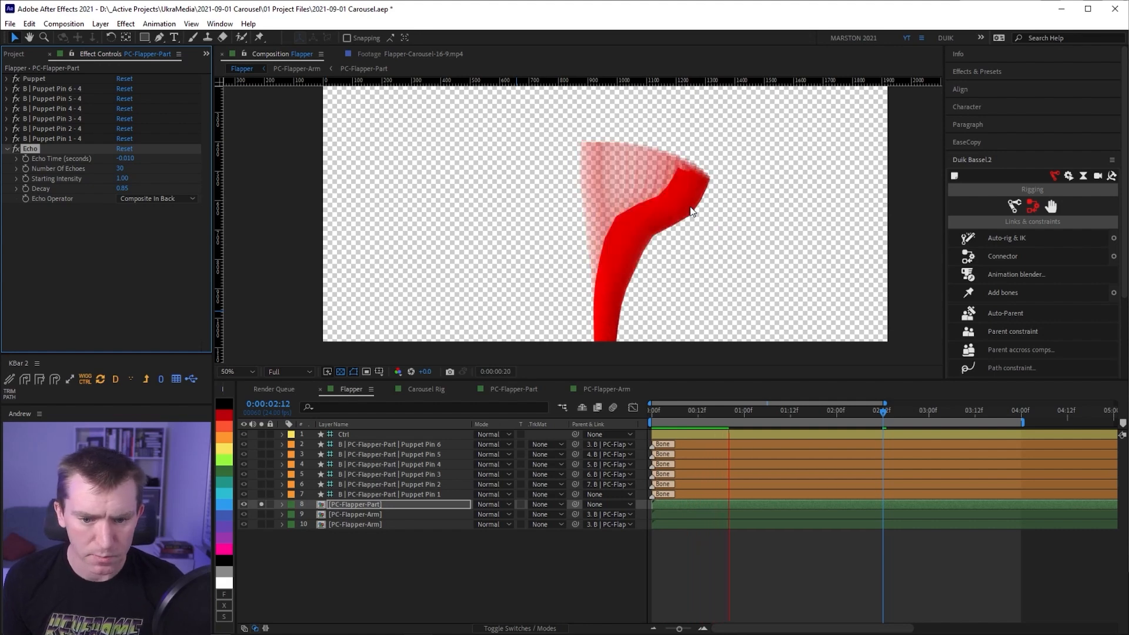
Mark the puppet pin and arm layers as shy and hide shy layers in the Flapper timeline
left_click(363, 504)
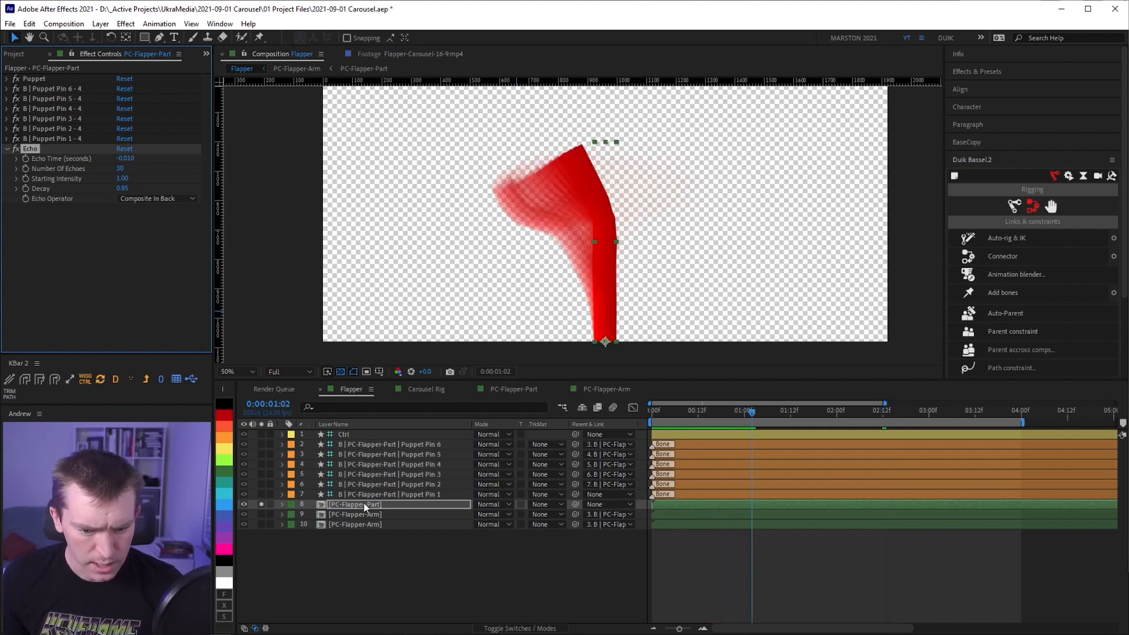
key("F4")
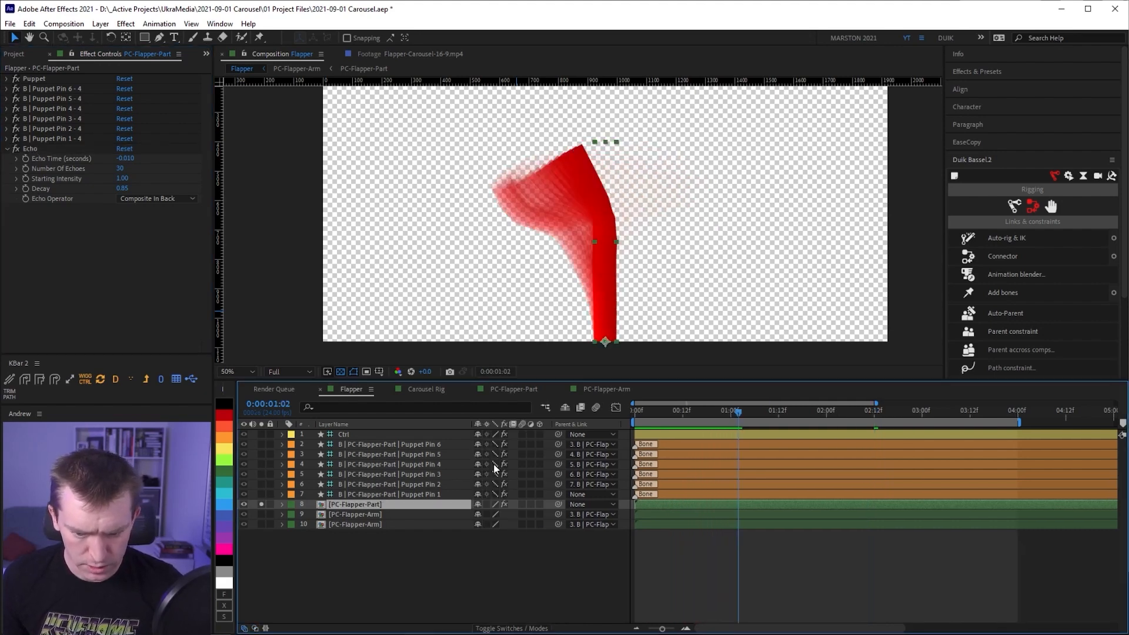
left_click_drag(480, 446, 475, 545)
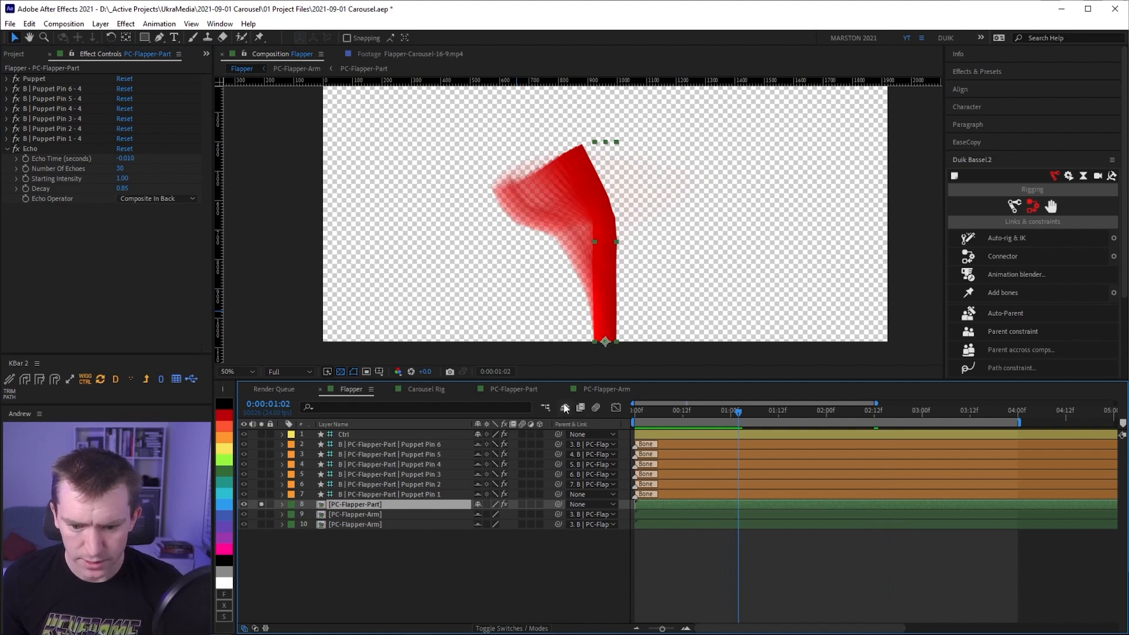
left_click(564, 408)
Rename the PC-Flapper-Part layer as PC-Flapper-Body-Back
key("Return")
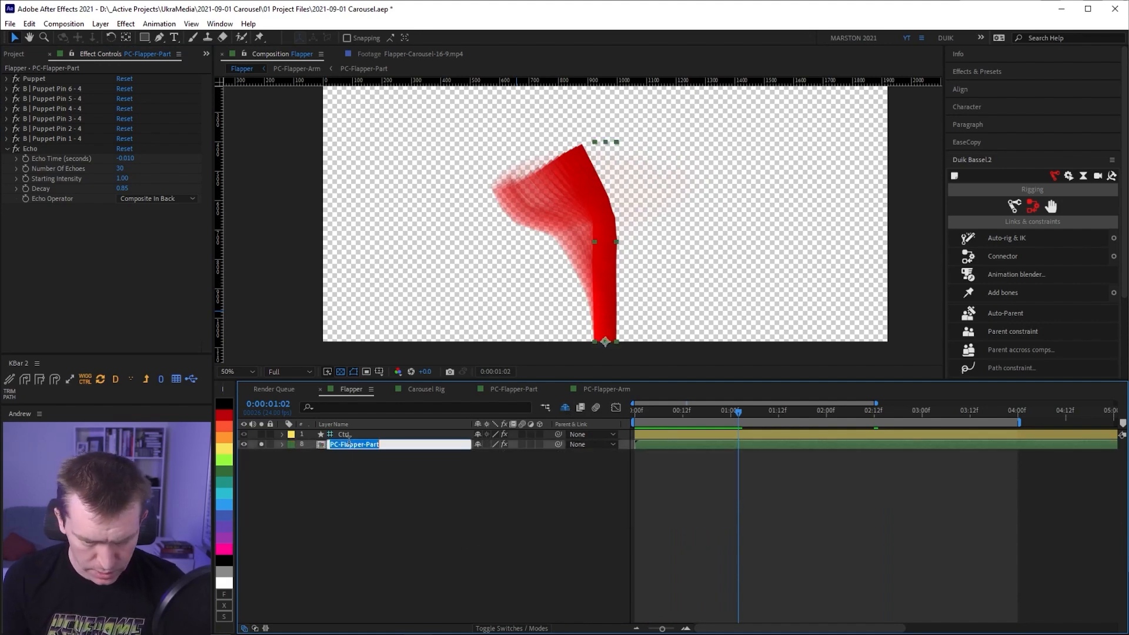
type("Body-")
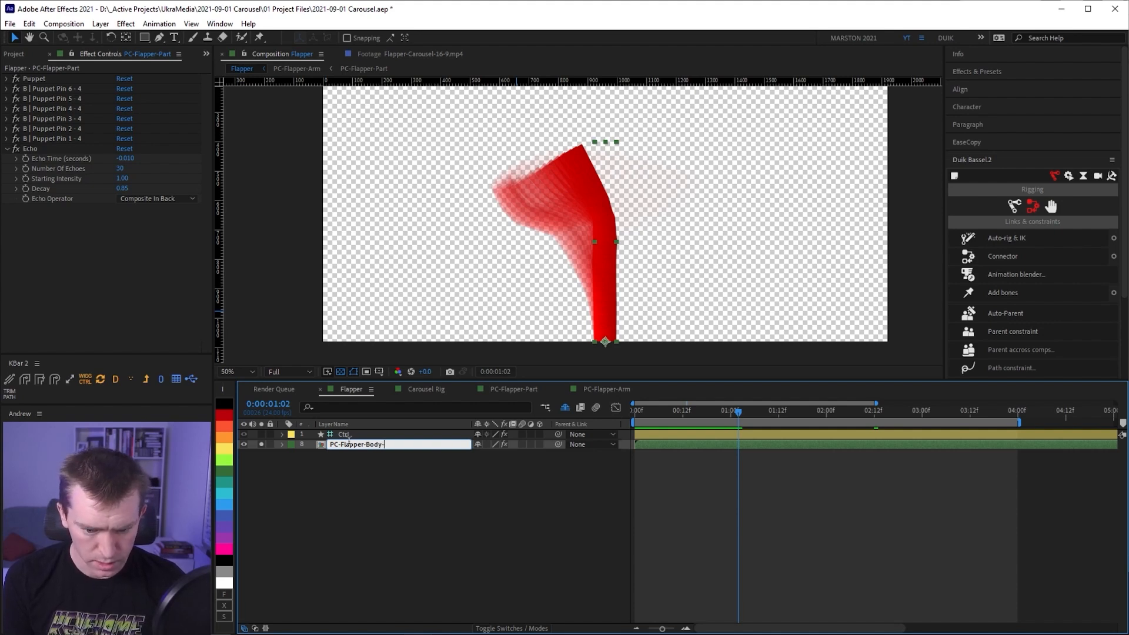
type("k")
key("Return")
Duplicate the PC-Flapper-Body-Back layer and rename the copy as PC-Flapper-Body-Front
key("ctrl+d")
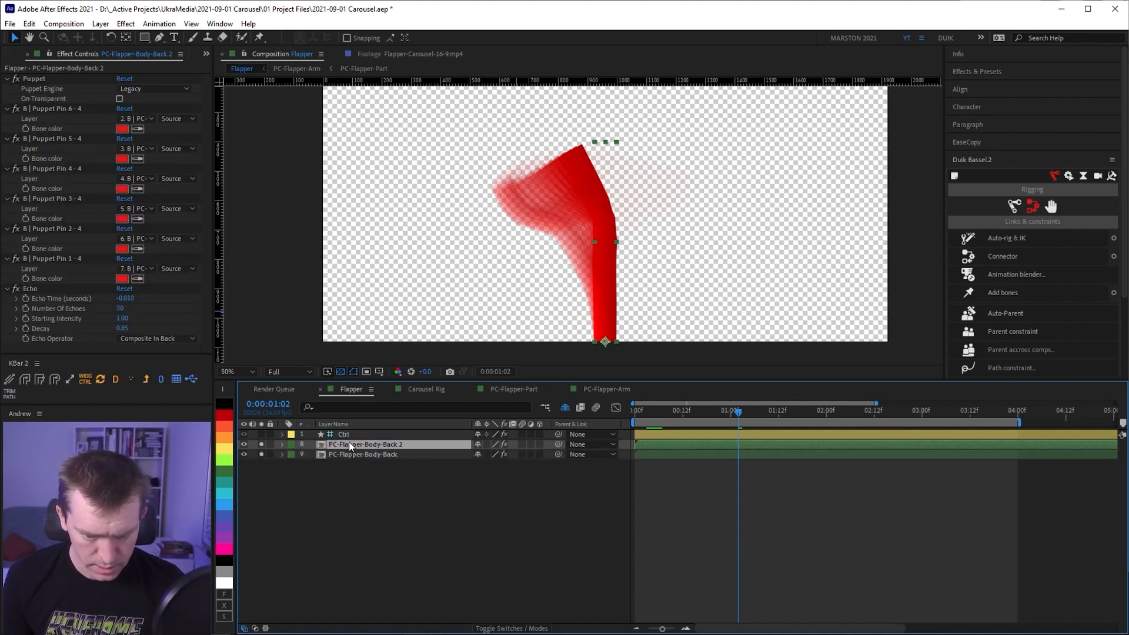
key("Return")
key("Right")
key("BackSpace")
key("BackSpace")
key("BackSpace")
key("BackSpace")
type("Fro")
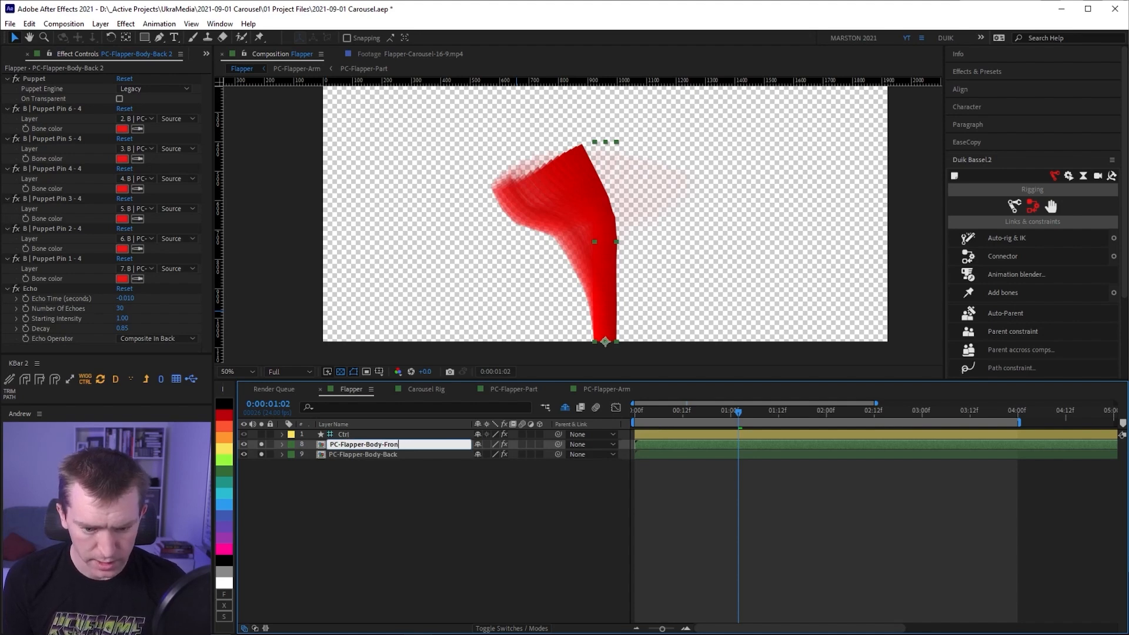
type("nt")
key("Return")
Delete the Echo effect from the PC-Flapper-Body-Front layer and turn off that layer's solo
left_click(64, 291)
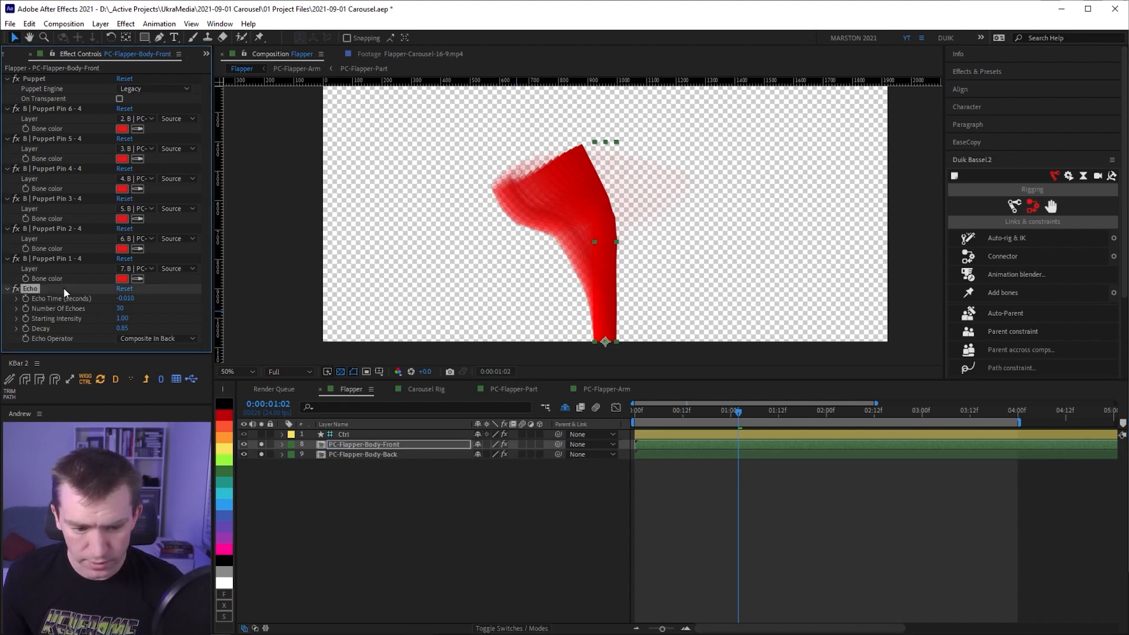
key("Delete")
left_click(352, 445)
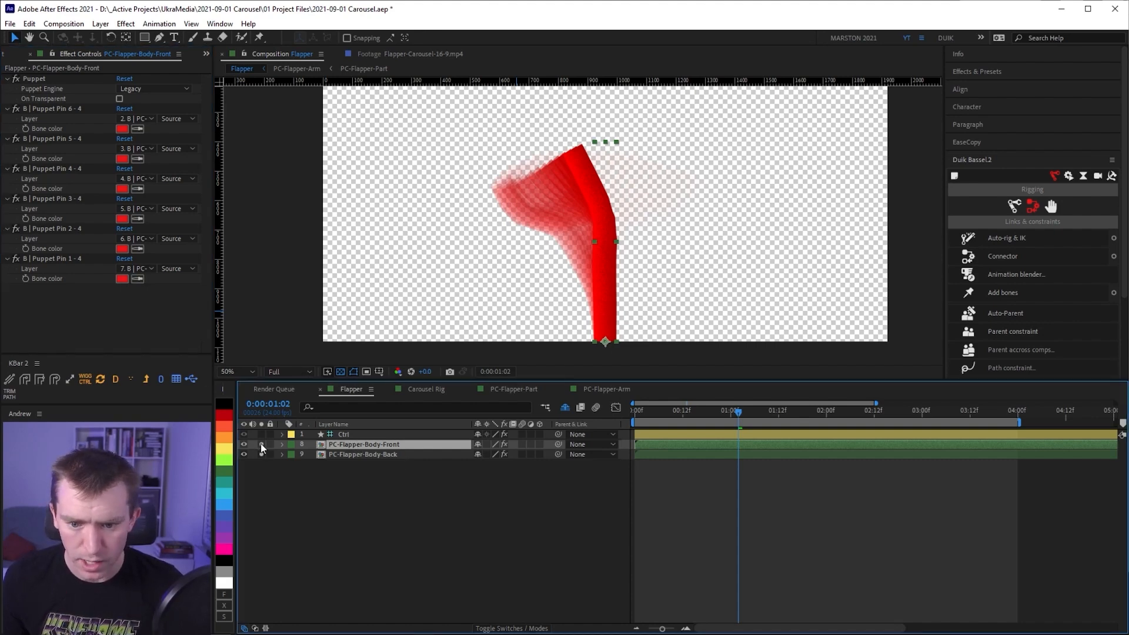
Apply the Colorama effect to the PC-Flapper-Body-Back layer
left_click(353, 454)
left_click(119, 272)
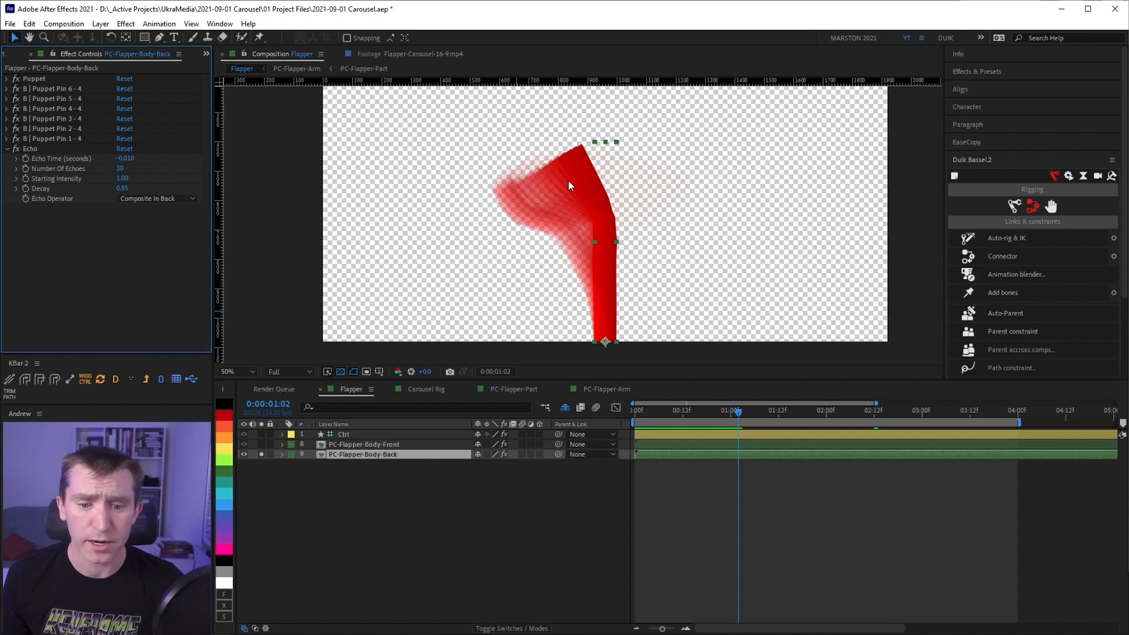
key("ctrl+space")
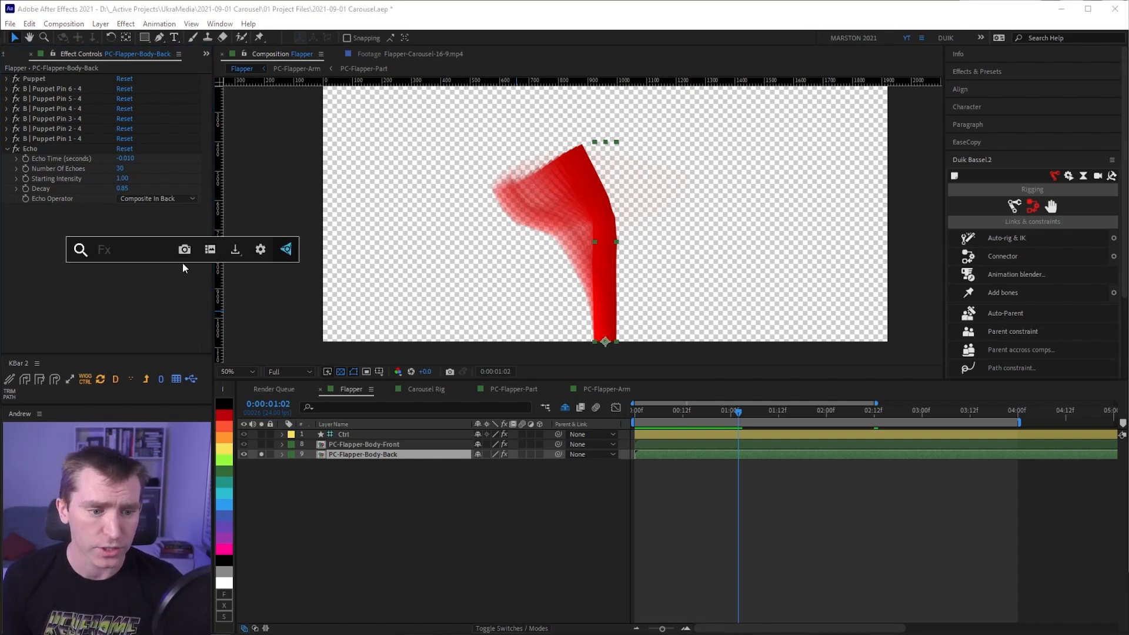
type("color")
key("Down")
key("Return")
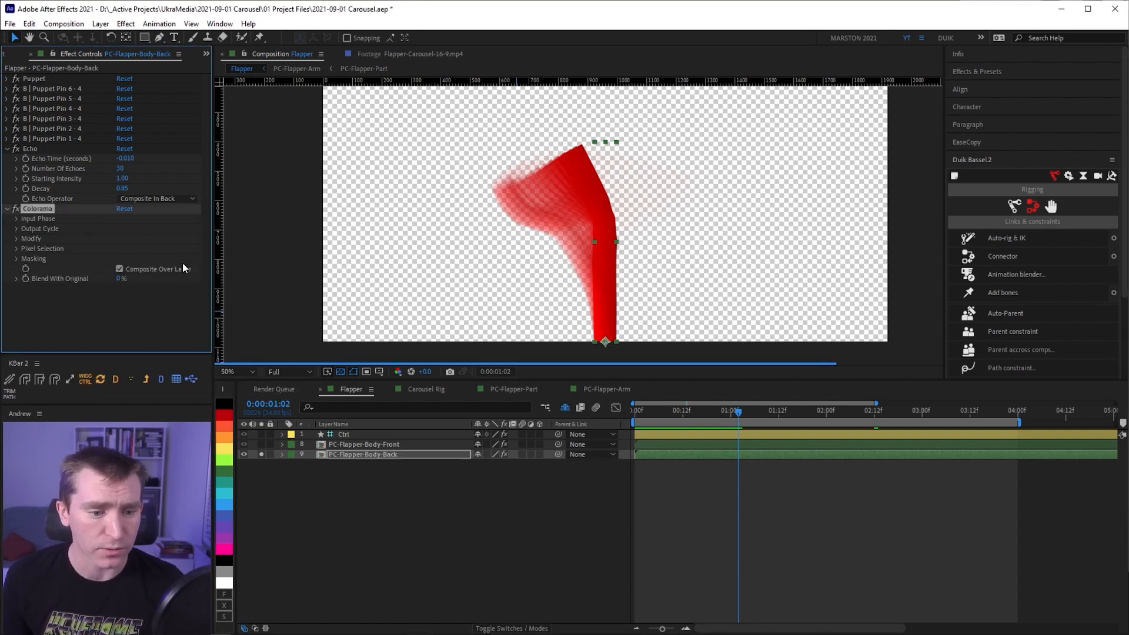
Set Colorama's Get Phase From option to Alpha under Input Phase
left_click(16, 219)
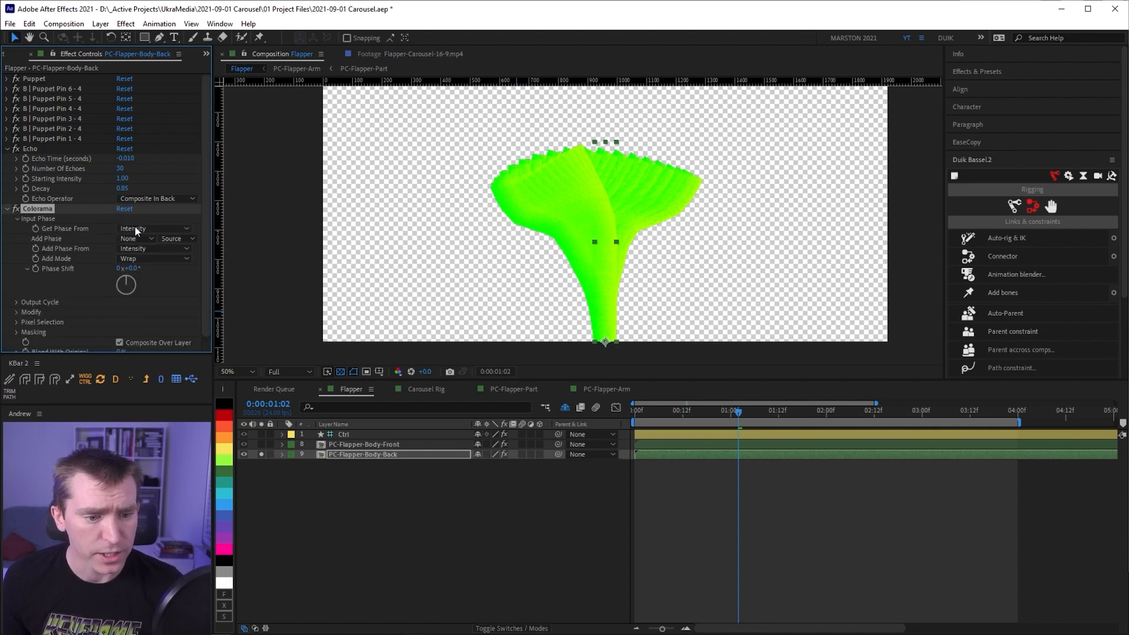
left_click(136, 228)
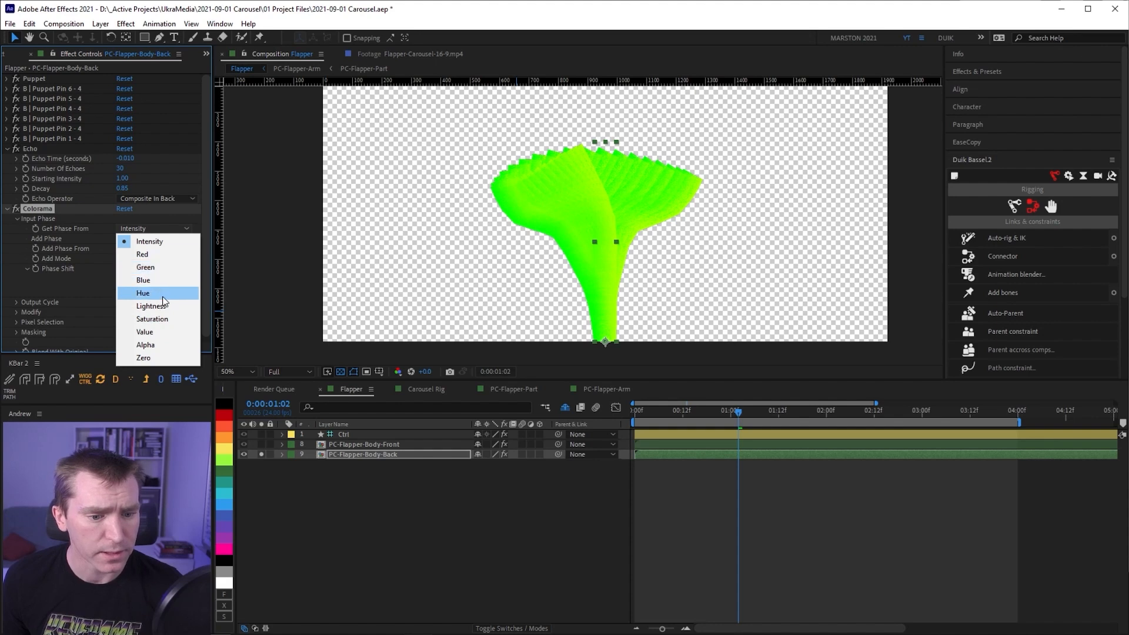
left_click(163, 345)
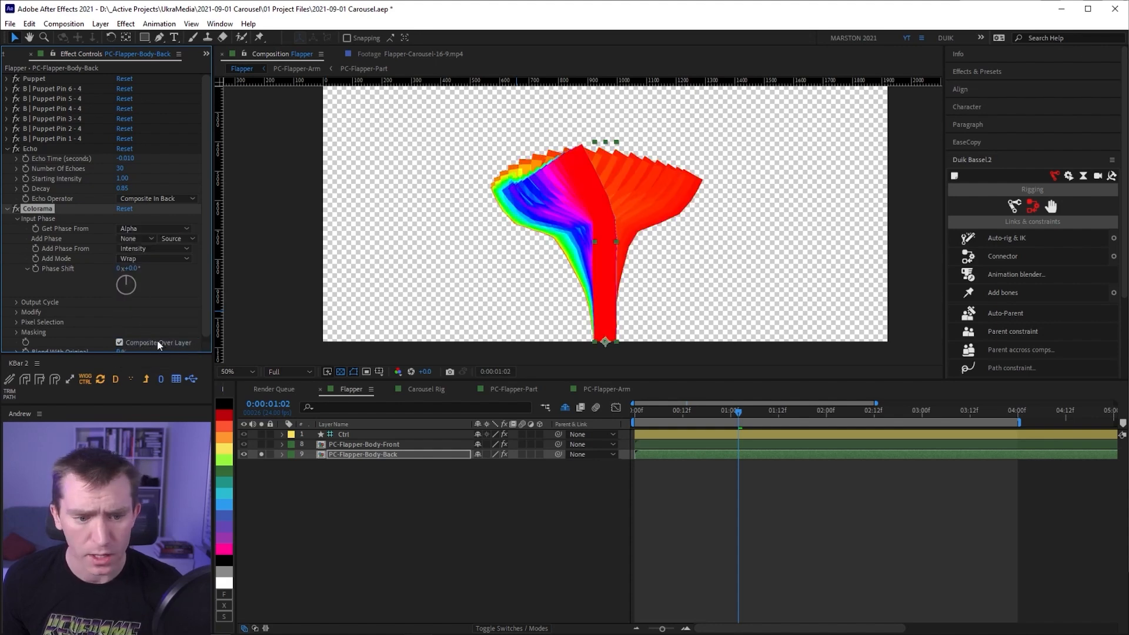
left_click(7, 209)
left_click(7, 209)
left_click(16, 219)
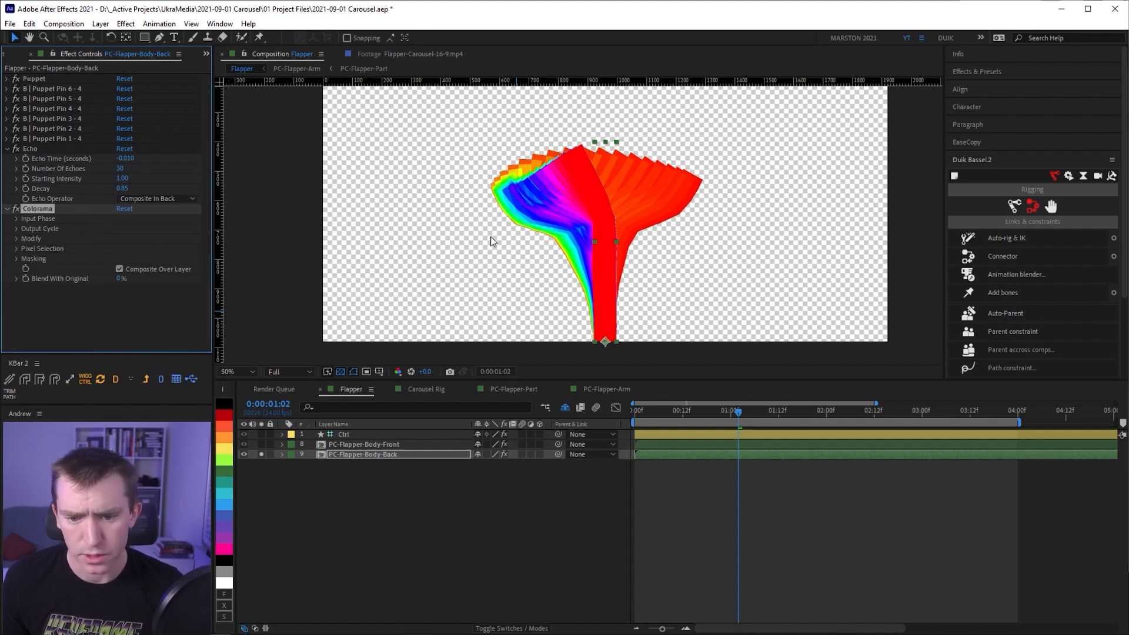
Solo the front body layer as well and set Colorama's Output Cycle preset palette to Ramp Grey
left_click(261, 444)
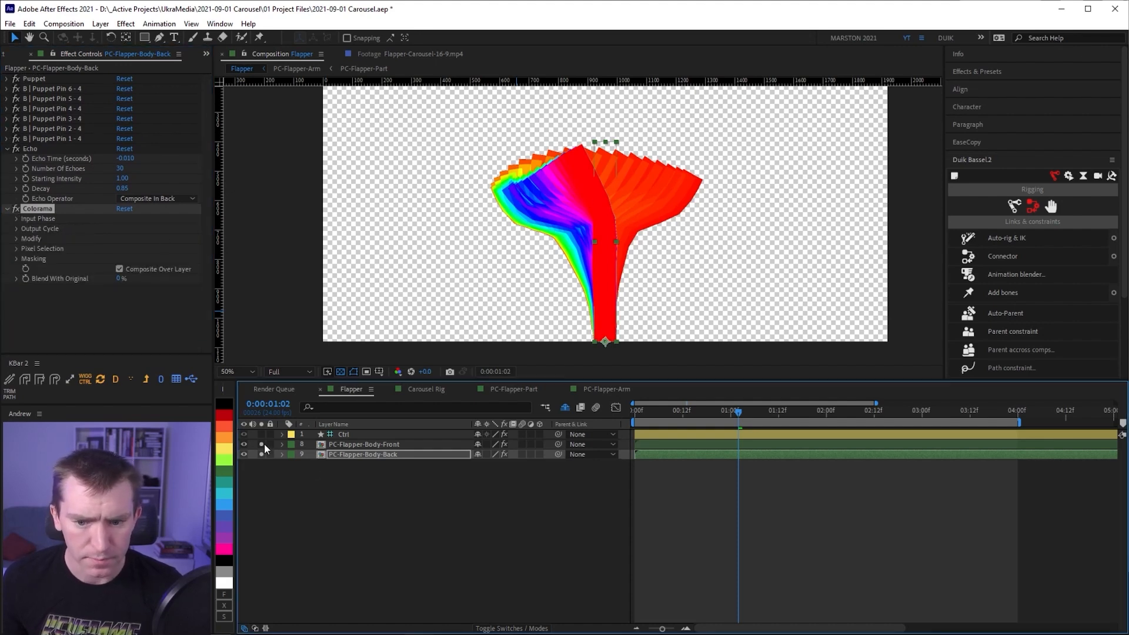
left_click(17, 229)
left_click(144, 197)
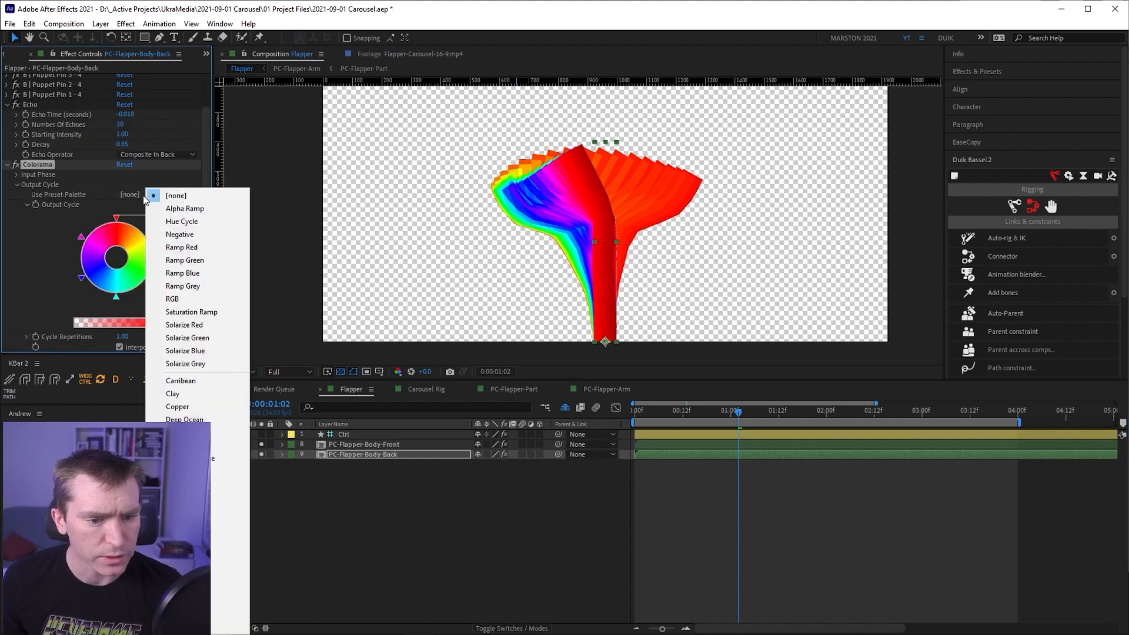
left_click(197, 286)
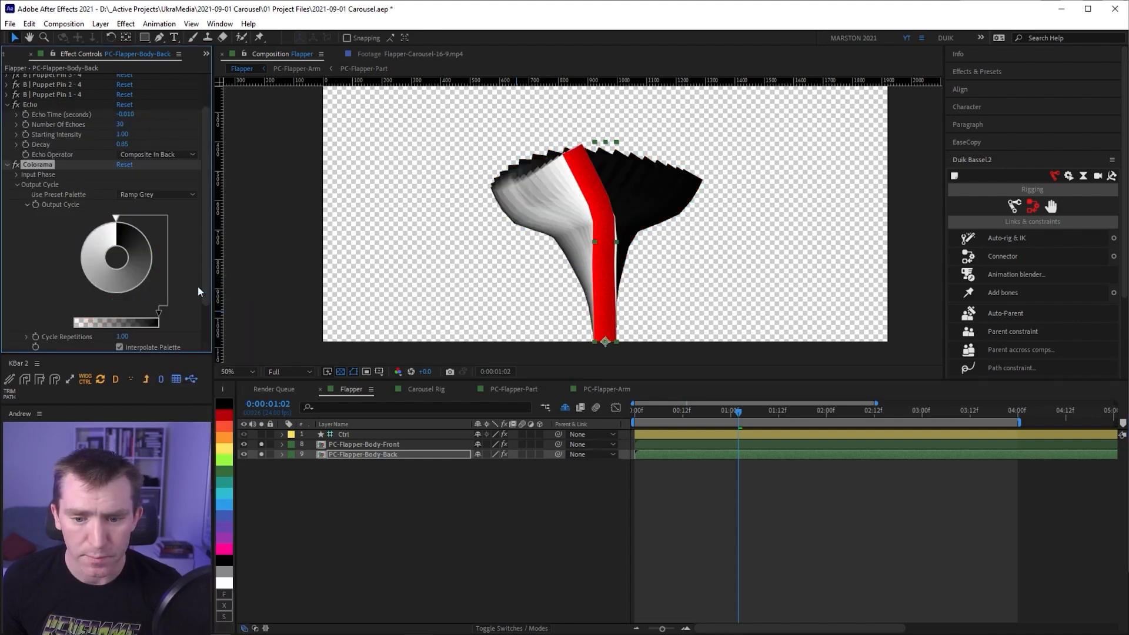
left_click(17, 185)
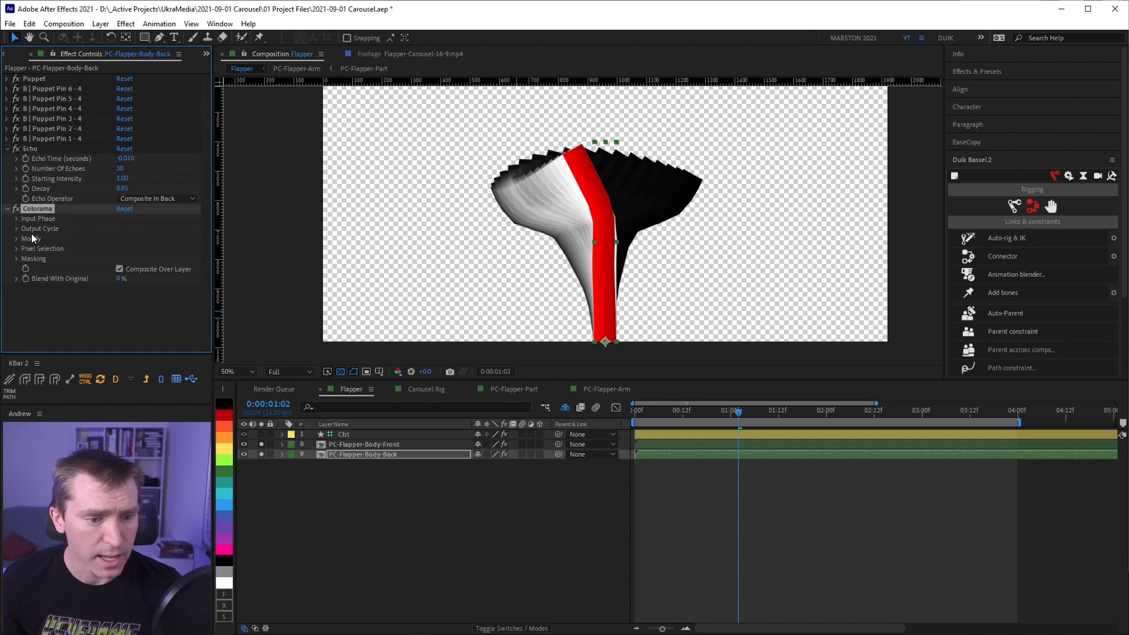
Disable Modify Alpha in Colorama's Modify settings on the back body layer
left_click(16, 239)
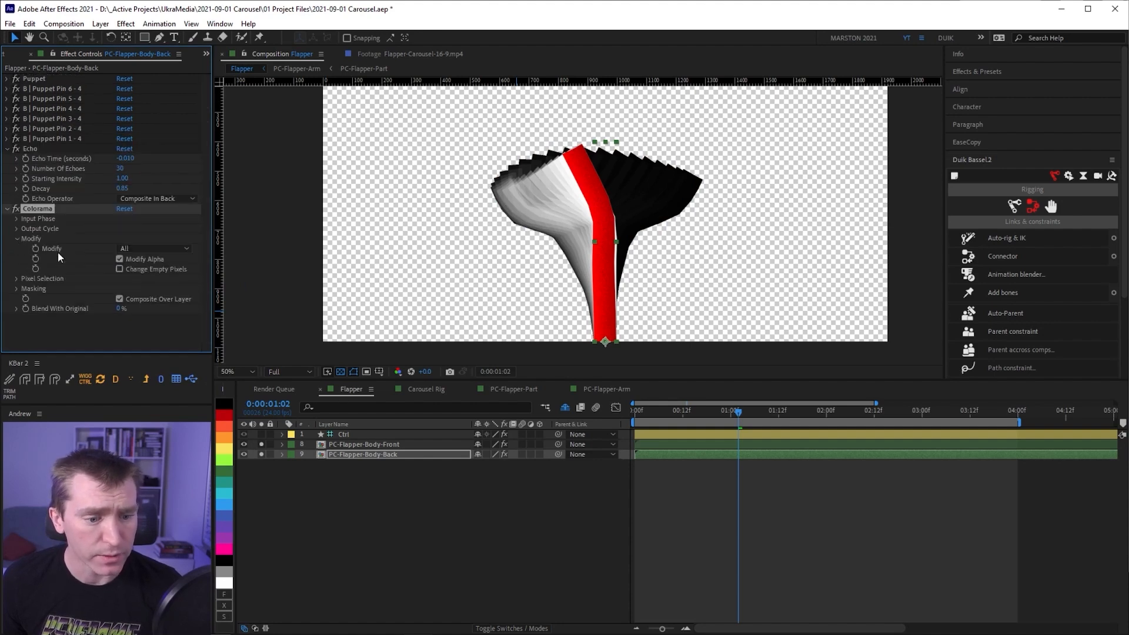
left_click(118, 258)
left_click(17, 238)
left_click(88, 316)
Apply Fast Box Blur to the PC-Flapper-Body-Back layer and set its Blur Radius to 5
key("ctrl+space")
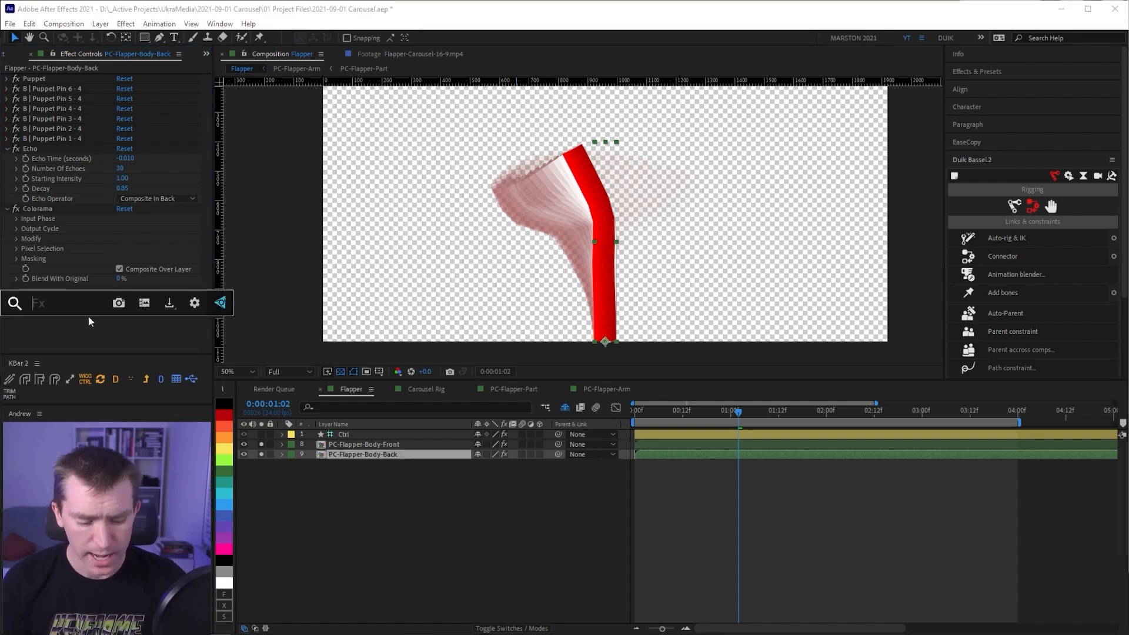
type("fast")
key("Return")
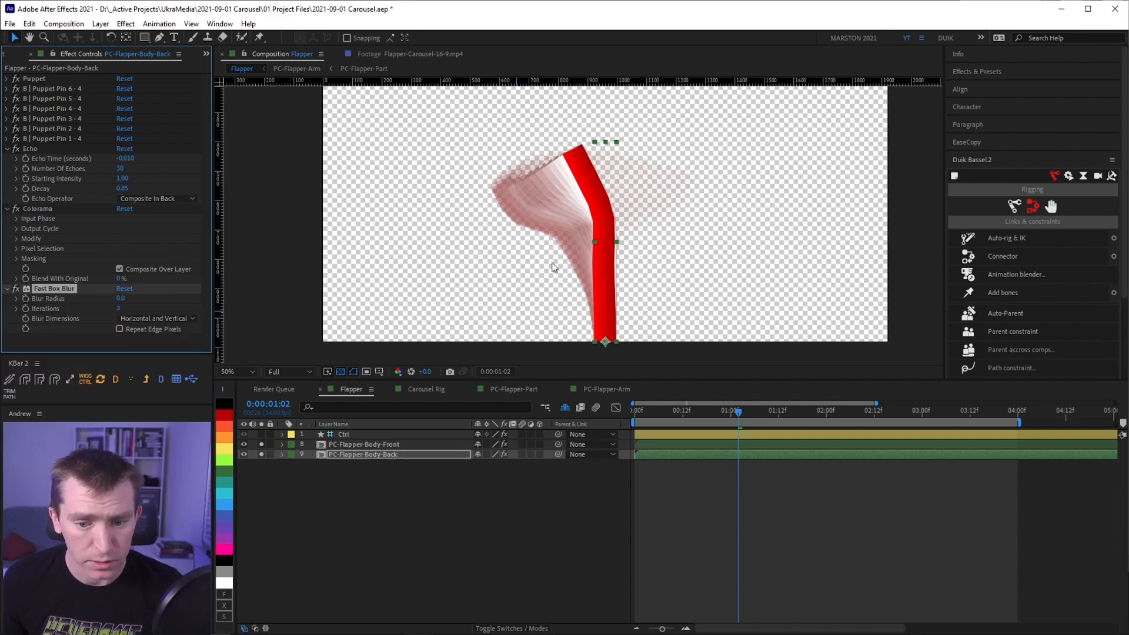
key("slash")
left_click(121, 299)
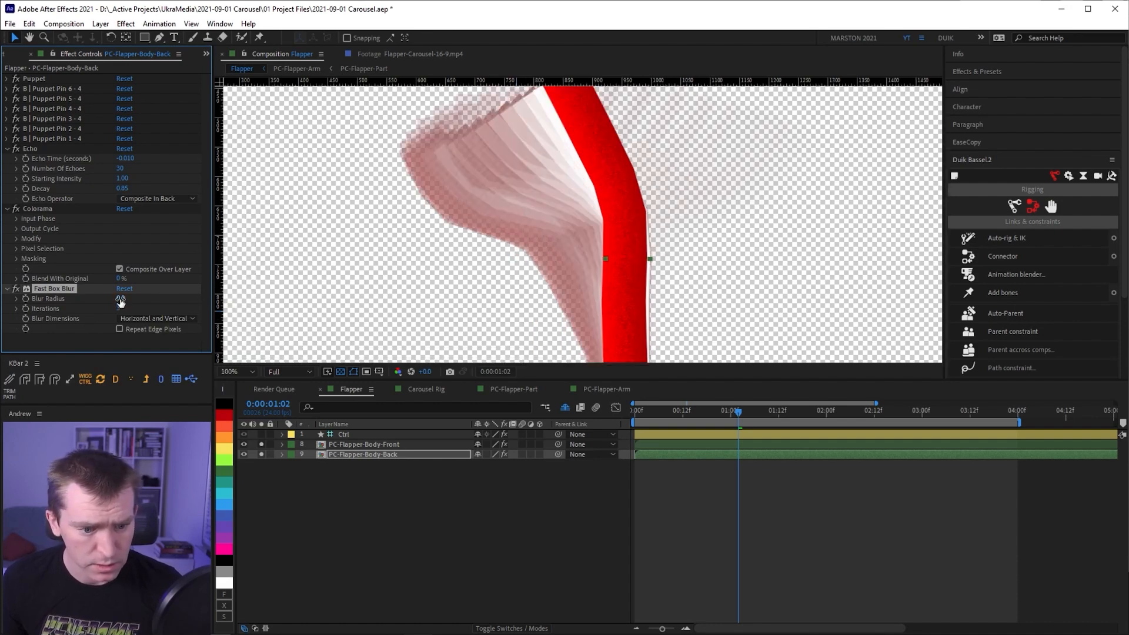
type("20")
key("Return")
left_click(121, 299)
type("10")
key("Return")
left_click(121, 299)
type("5")
key("Return")
Add the CC Toner effect to the back body layer and set its Tones to Pentone
left_click(7, 209, "ctrl")
left_click(71, 209)
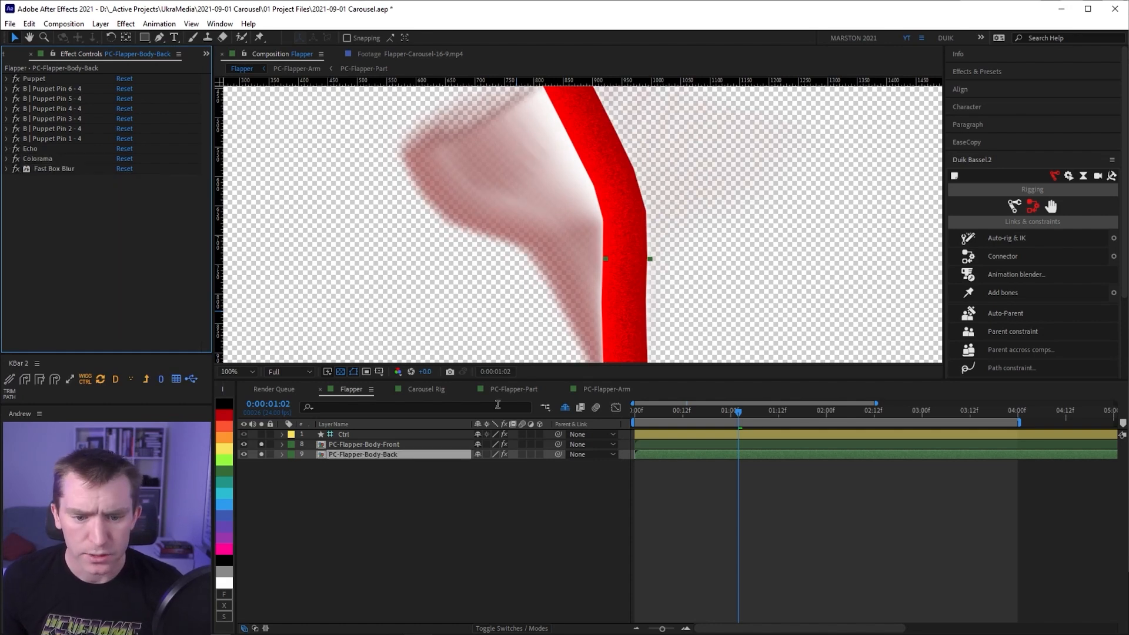
key("ctrl+space")
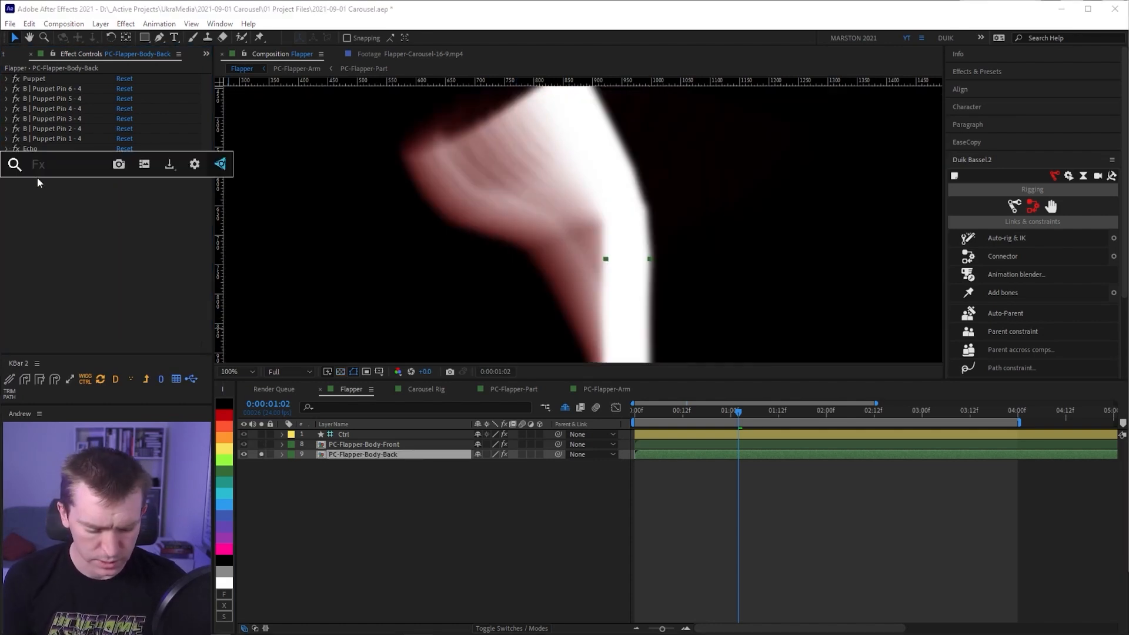
type("cc ton")
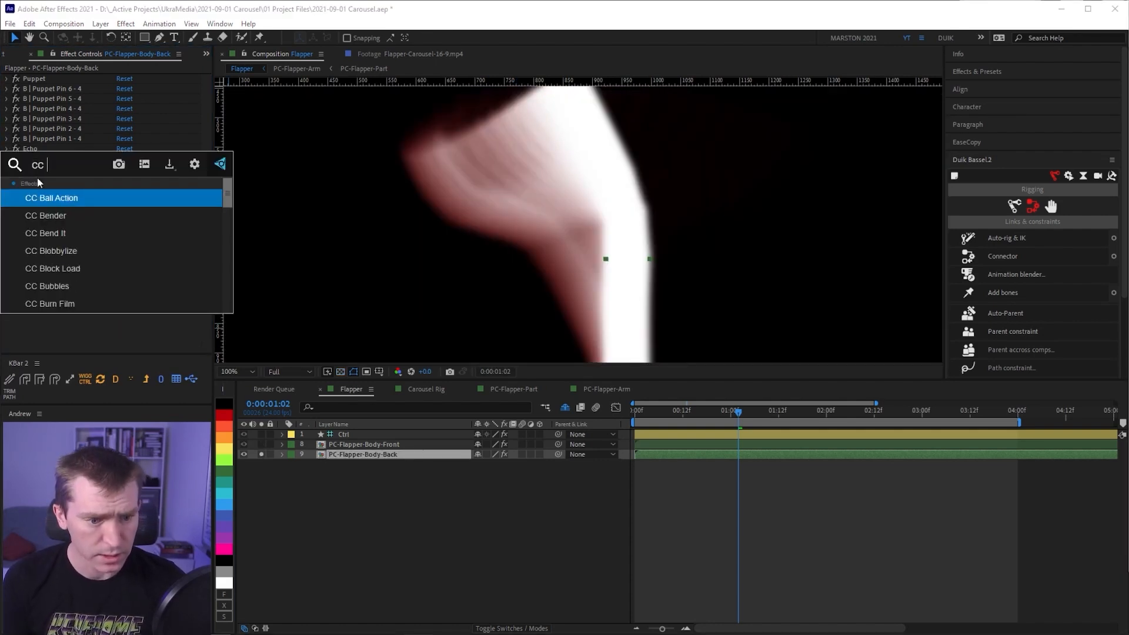
key("Return")
left_click(133, 189)
left_click(136, 213)
Set CC Toner's Highlights to pure red, Brights to orange and Midtones to yellow-orange
left_click(122, 199)
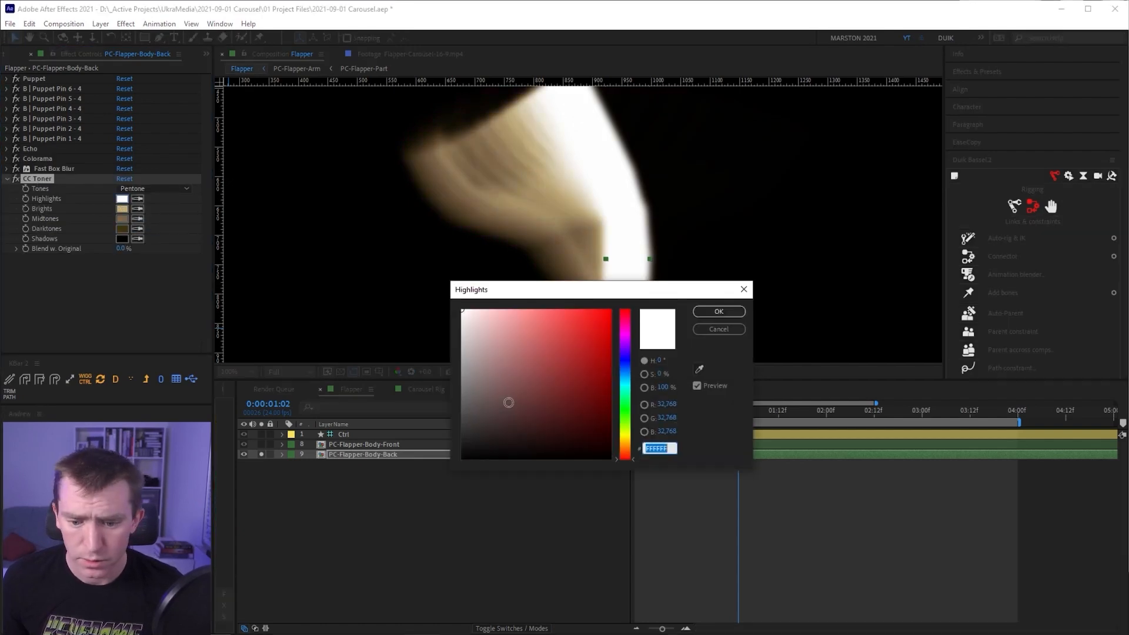
left_click(627, 385)
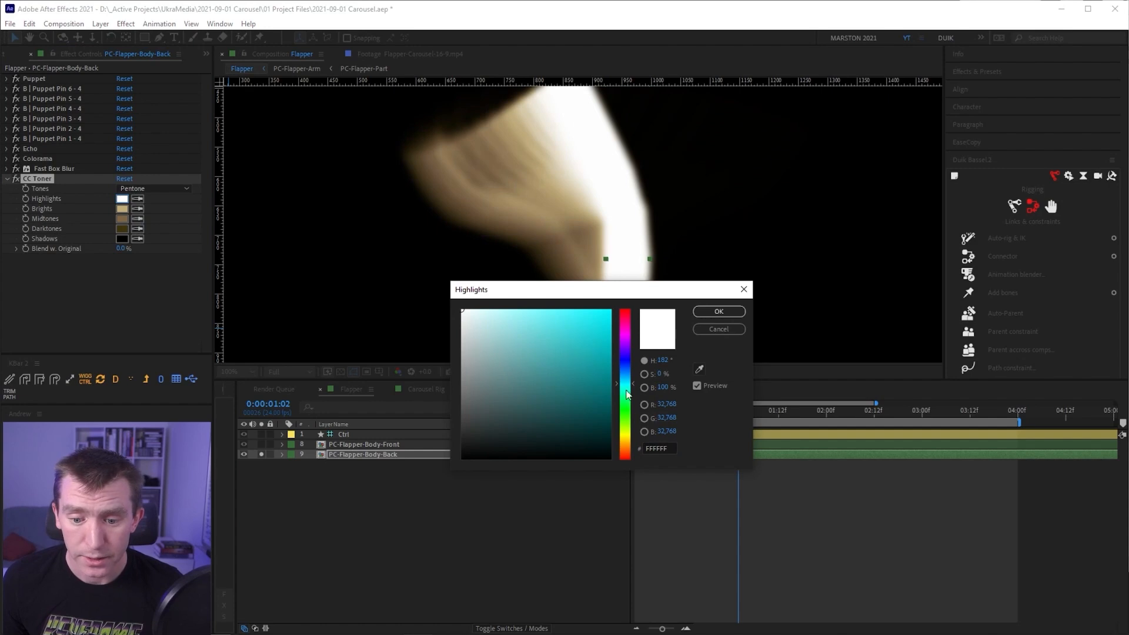
left_click(628, 451)
left_click_drag(575, 387, 695, 296)
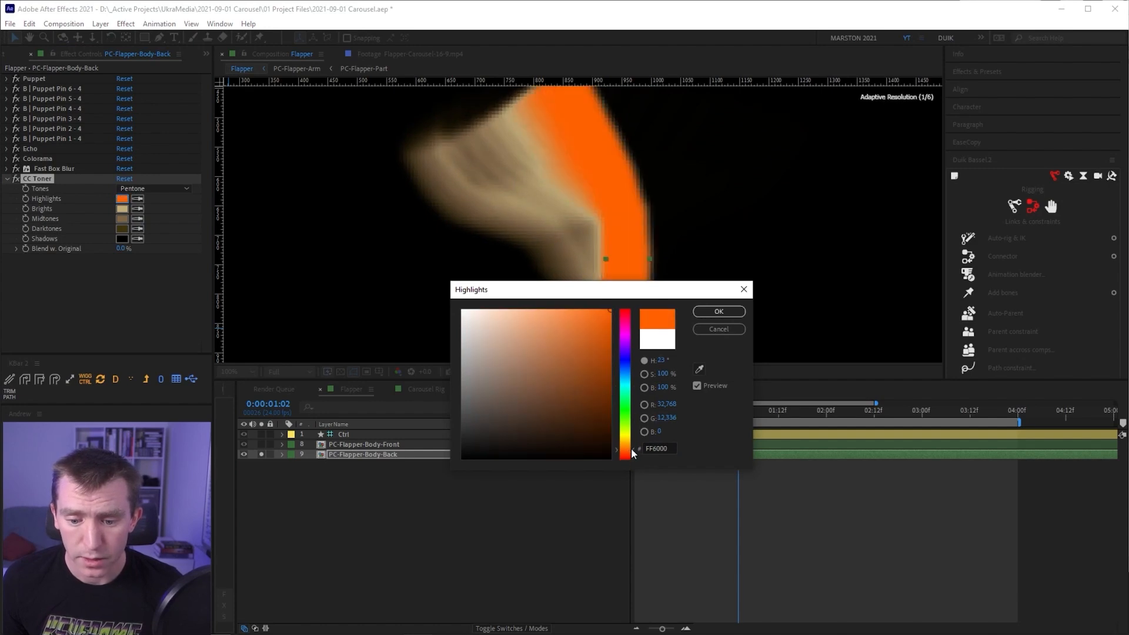
left_click_drag(630, 450, 633, 458)
left_click(718, 311)
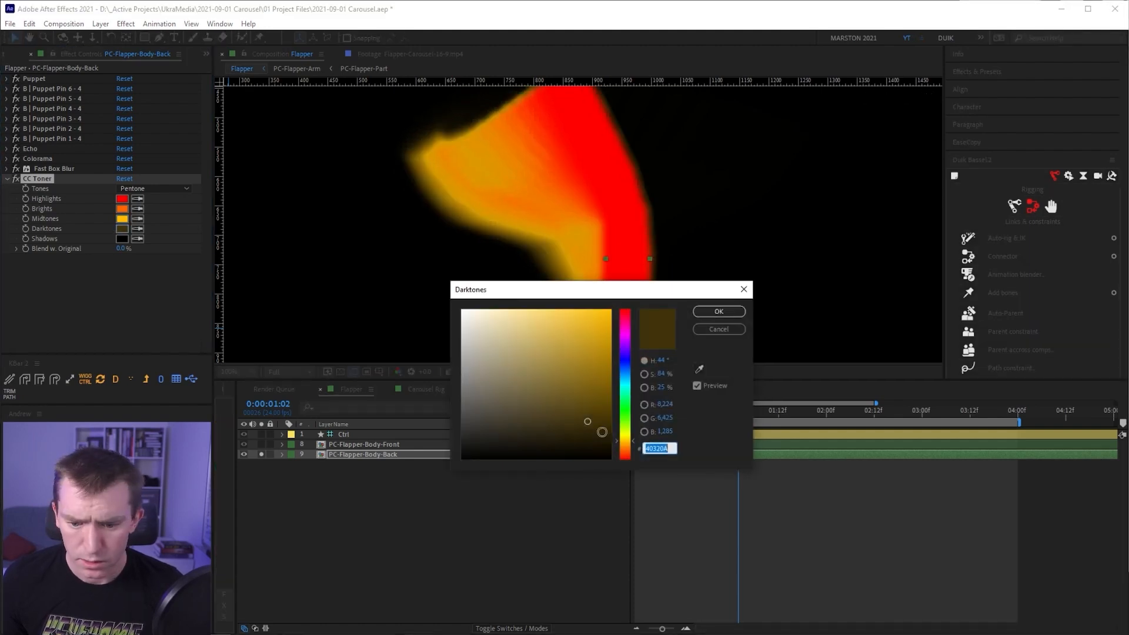
Set CC Toner's Darktones to a fully bright, saturated yellow
left_click(625, 436)
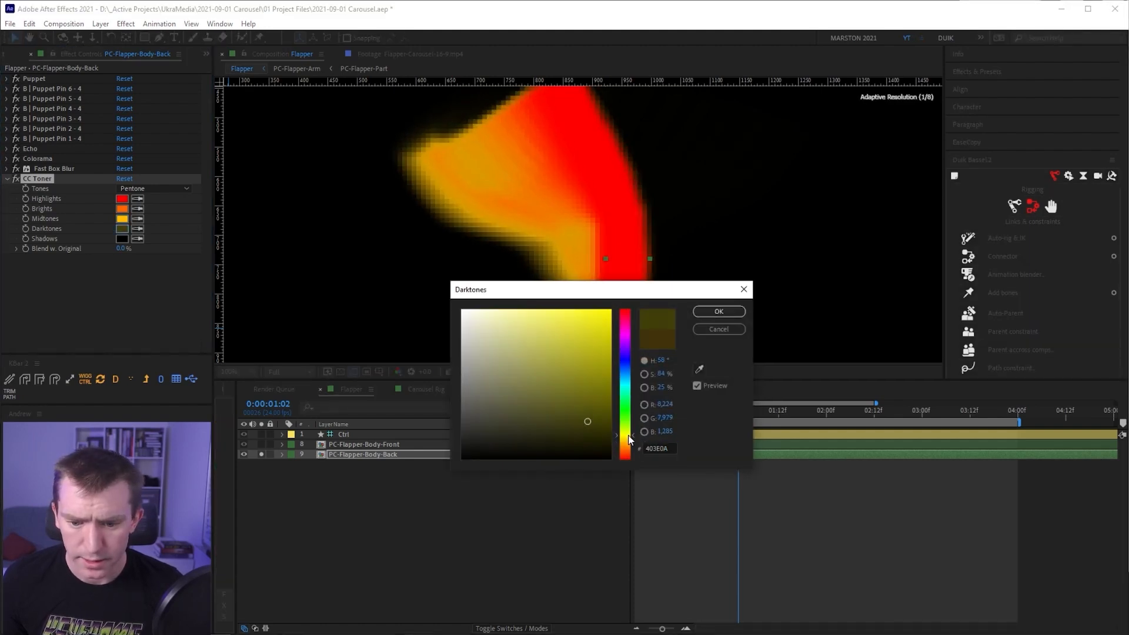
left_click_drag(589, 422, 738, 285)
left_click(743, 288)
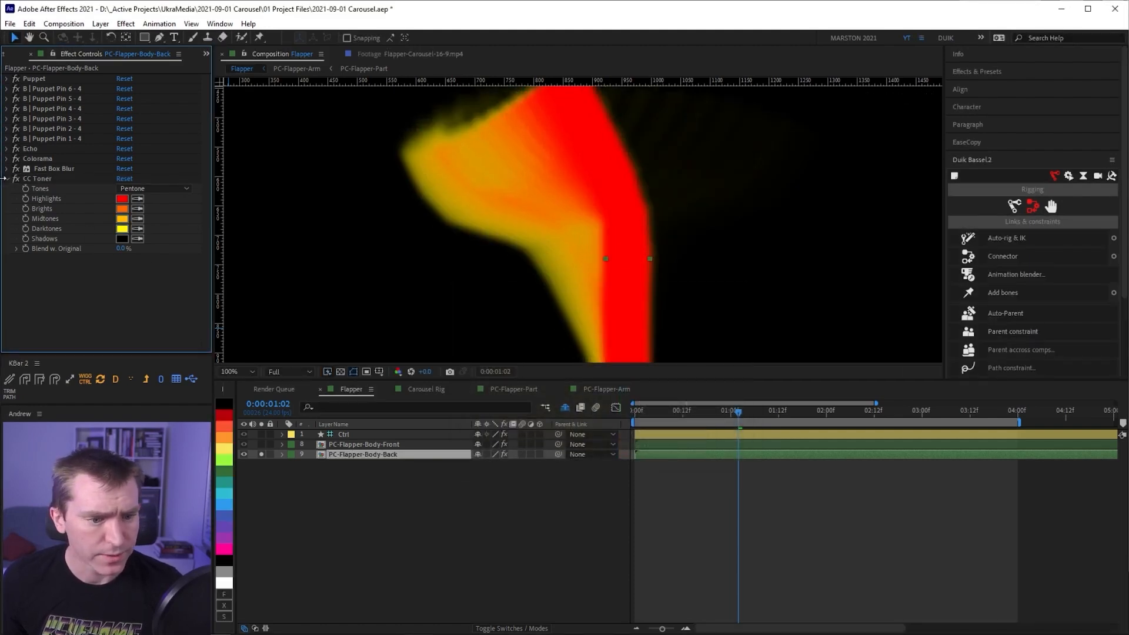
Turn off solo on the body layers and place PC-Flapper-Body-Back below the arm layers, with shy layers shown
left_click(7, 179)
left_click(368, 508)
left_click(261, 455)
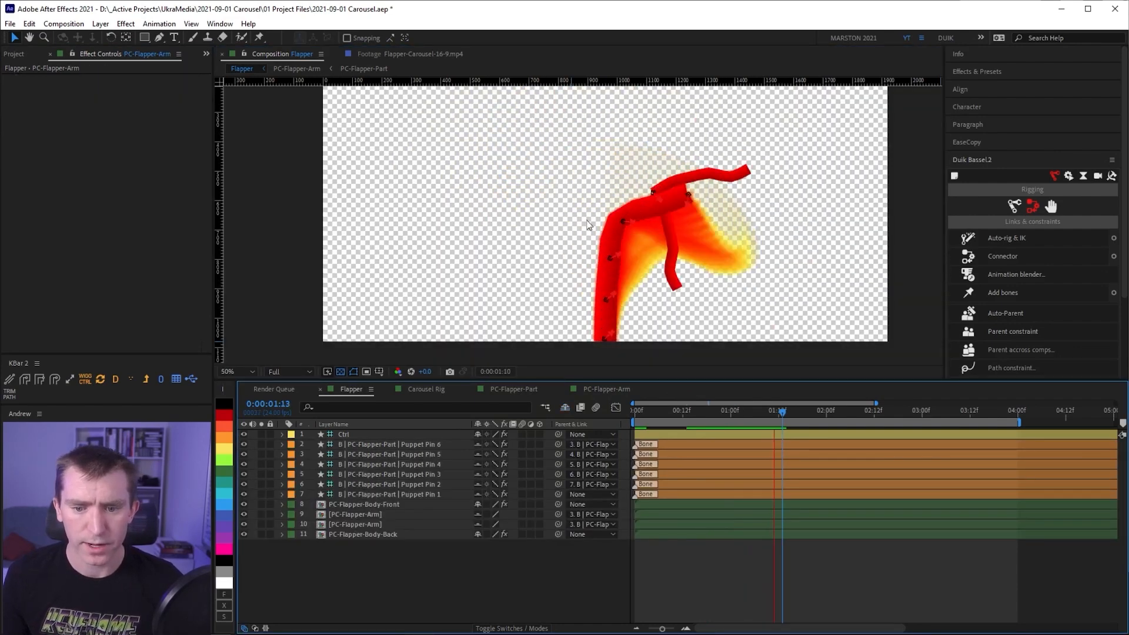
Delete the PC-Flapper-Body-Back layer from the Flapper composition
left_click(360, 505)
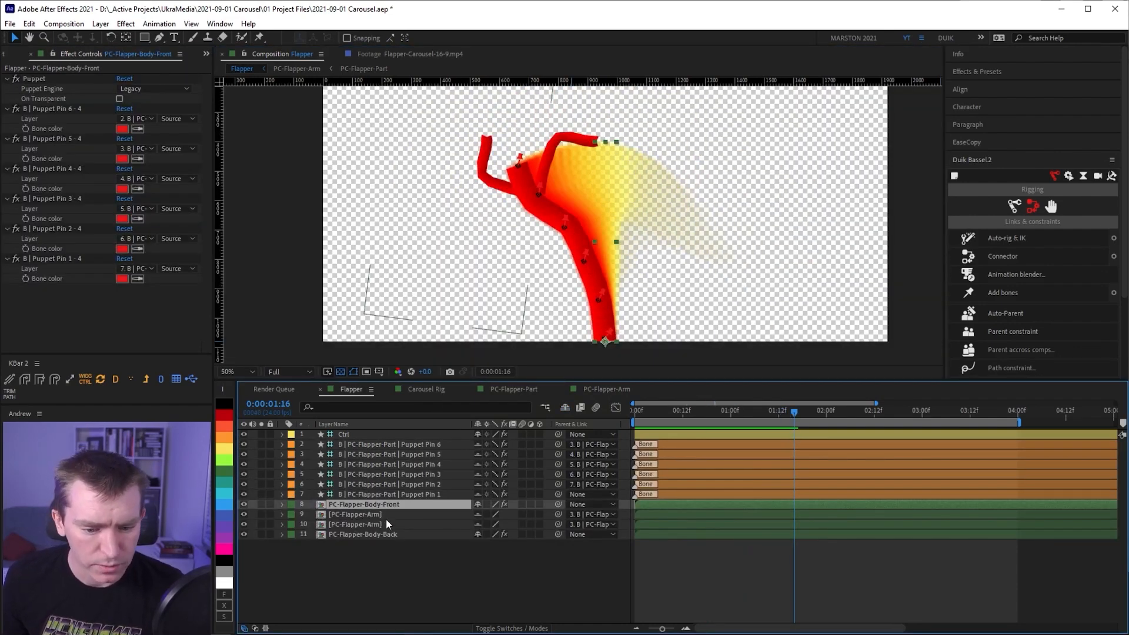
left_click(390, 533)
key("Delete")
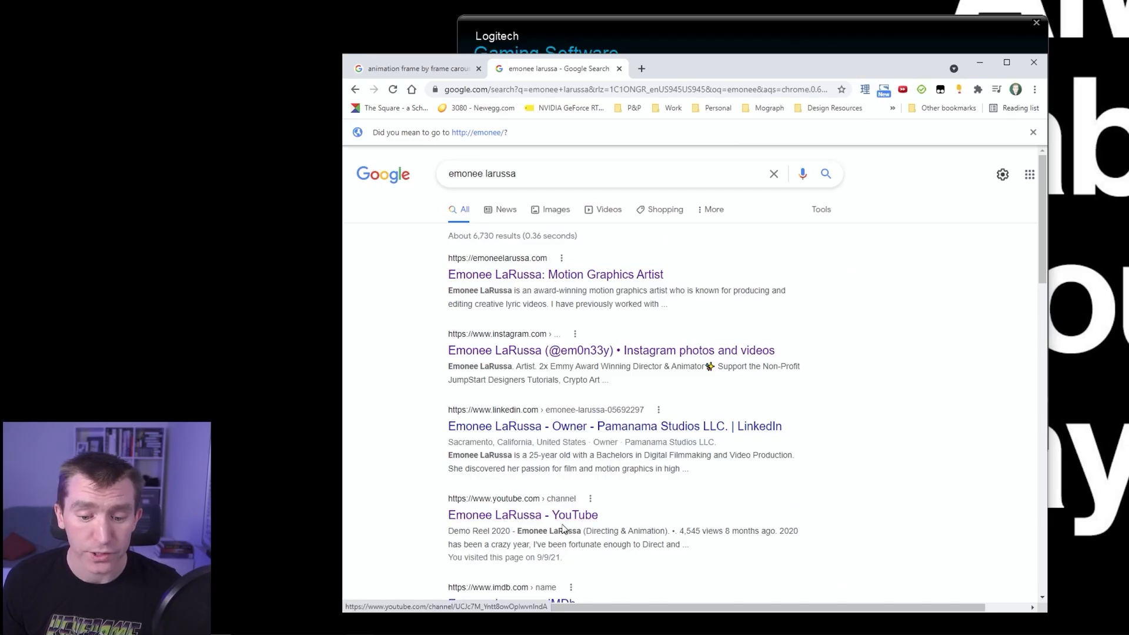
Switch to the browser and view the end of "Process of Creating Trippy Psychedelic Animations" on Emonee LaRussa's YouTube channel, pausing at 7:19
left_click(477, 518)
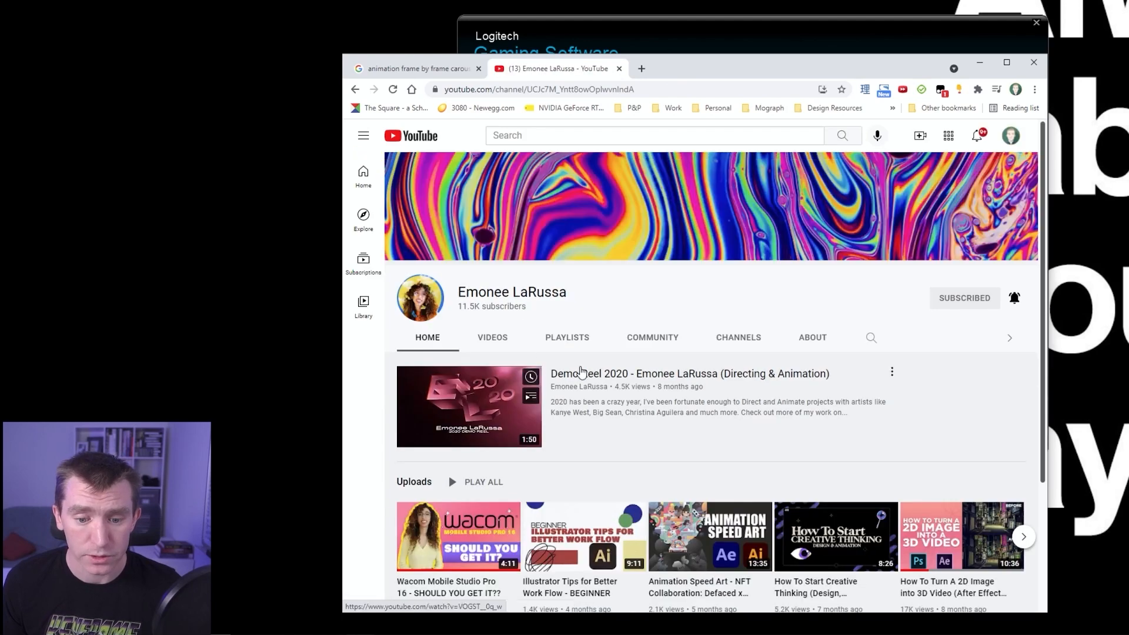
scroll(550, 367, "down", 3)
left_click(1023, 369)
left_click(1000, 374)
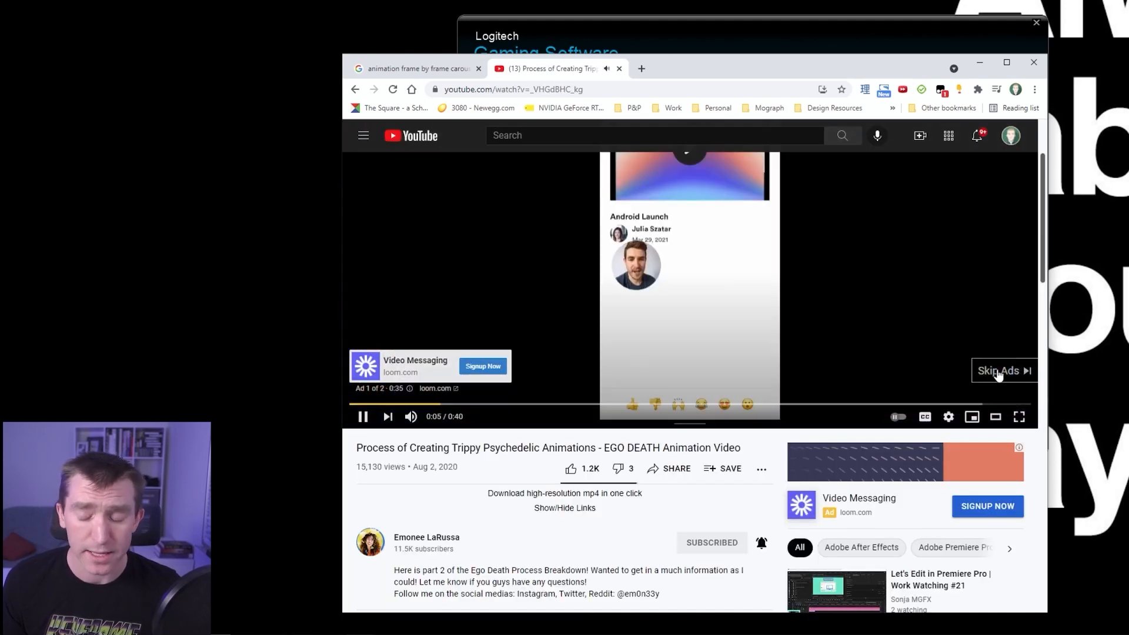
left_click(1003, 370)
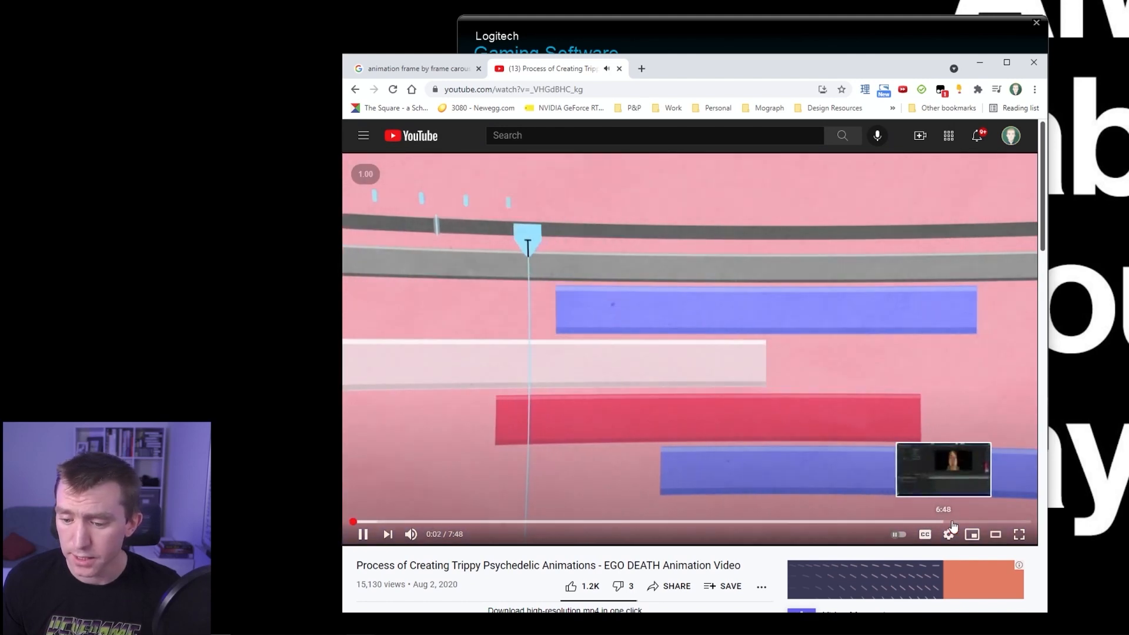
left_click(961, 522)
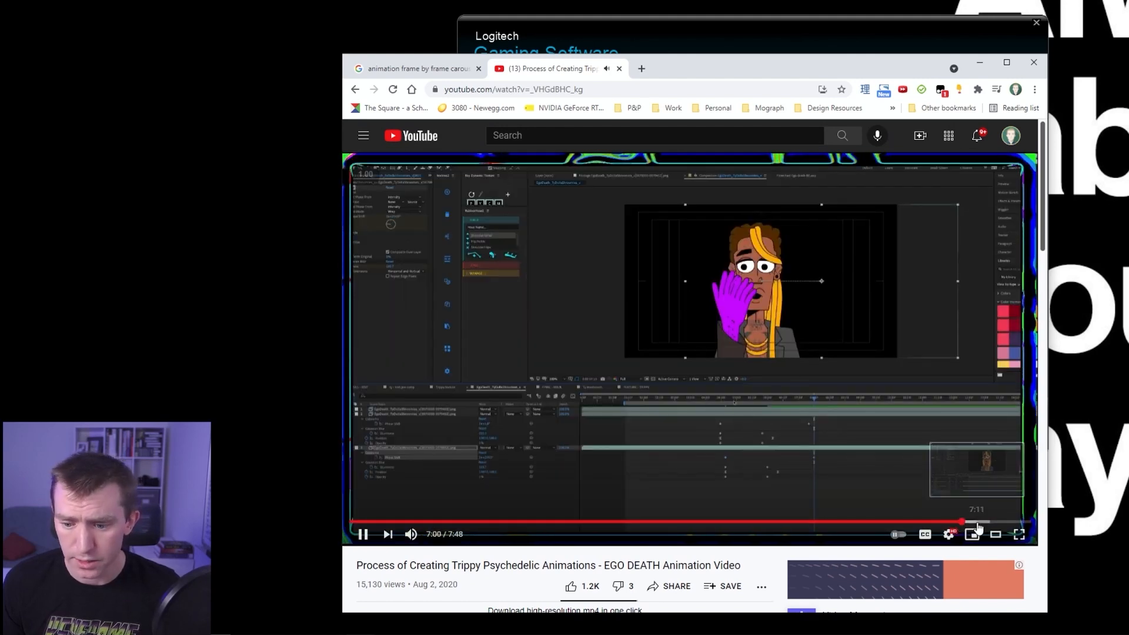
left_click(986, 522)
left_click(791, 264)
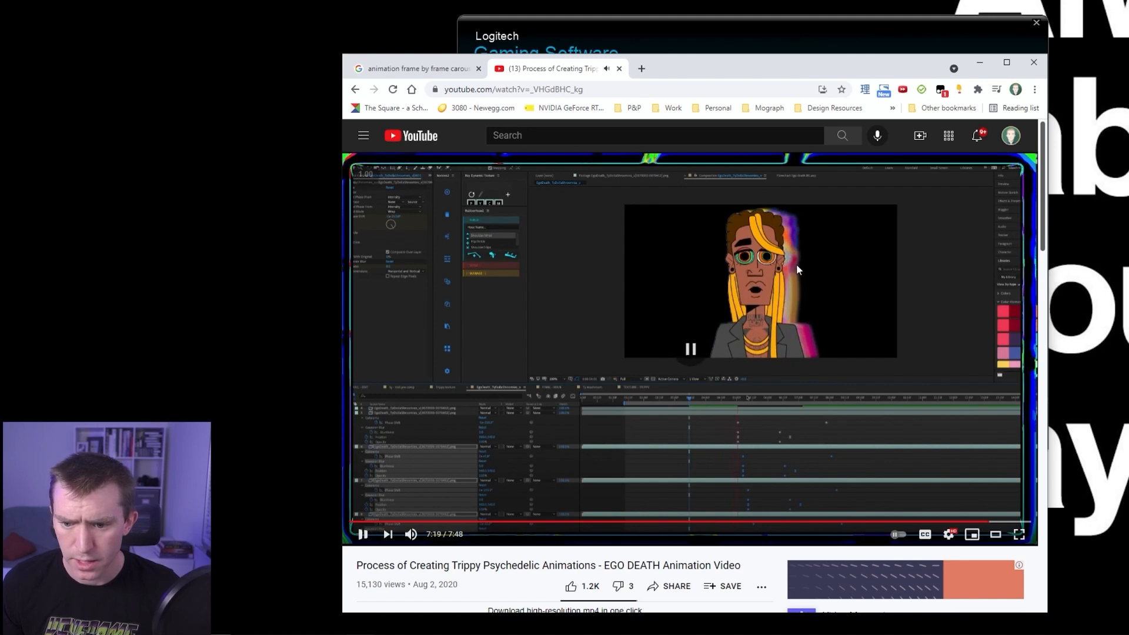
Check the video's title, open the creator's channel and look through its uploaded videos
left_click_drag(356, 566, 741, 578)
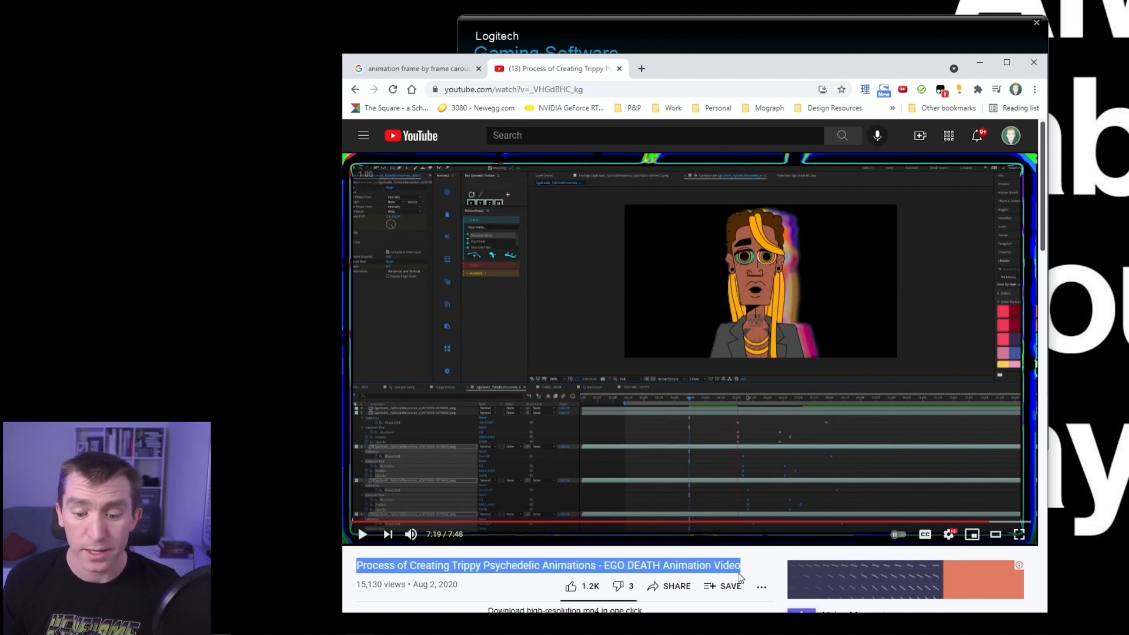
scroll(590, 568, "down", 3)
left_click(411, 498)
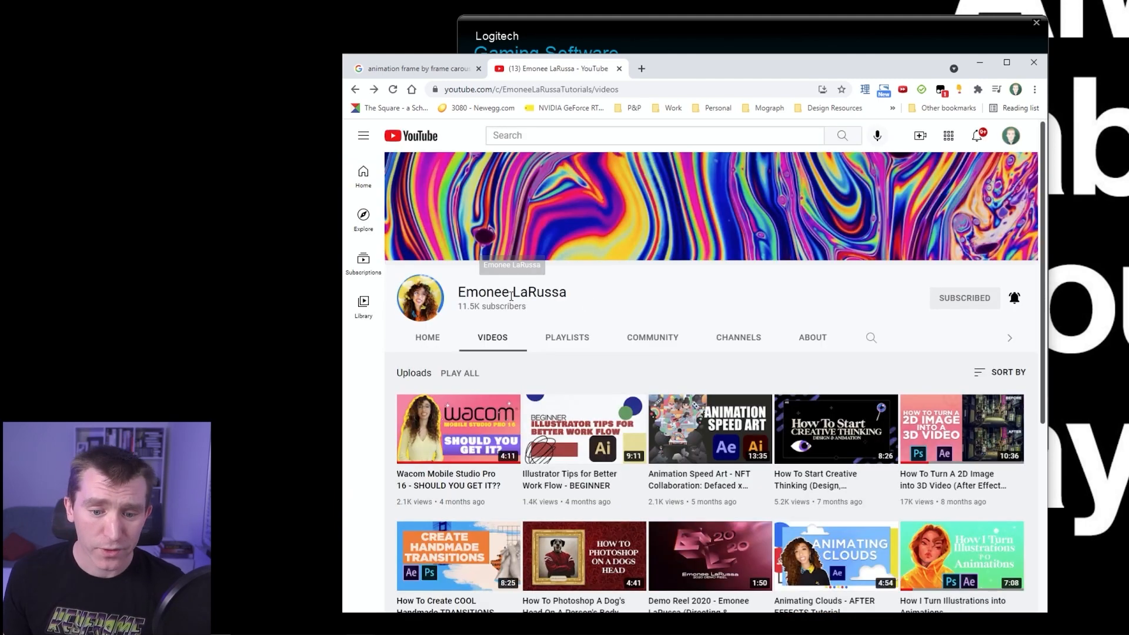
left_click_drag(461, 292, 590, 294)
left_click(611, 303)
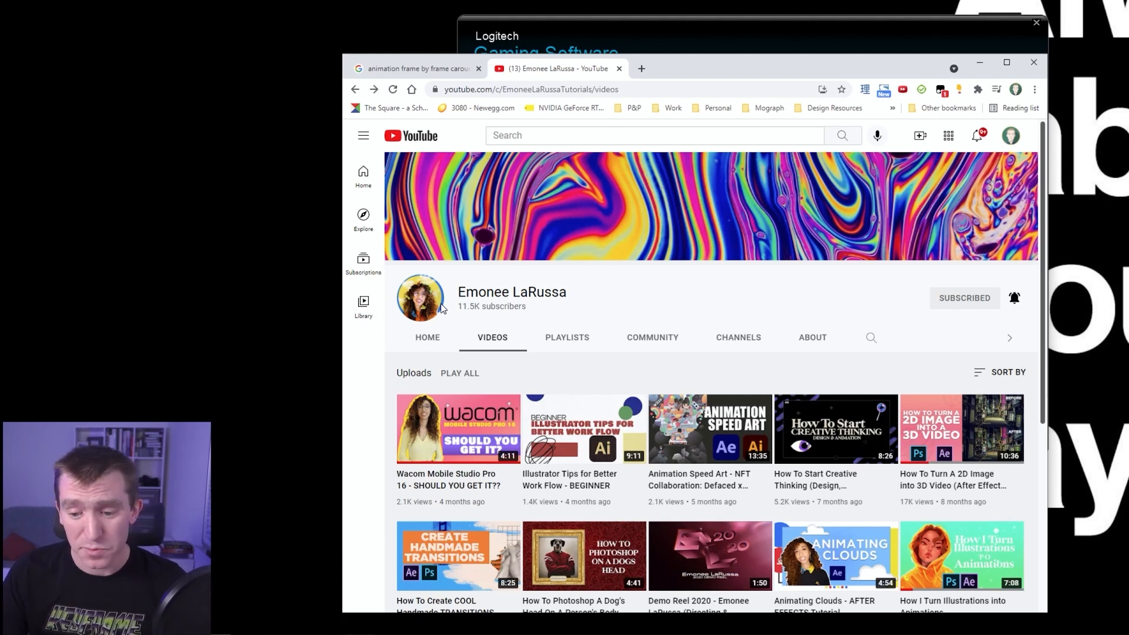
scroll(706, 389, "down", 4)
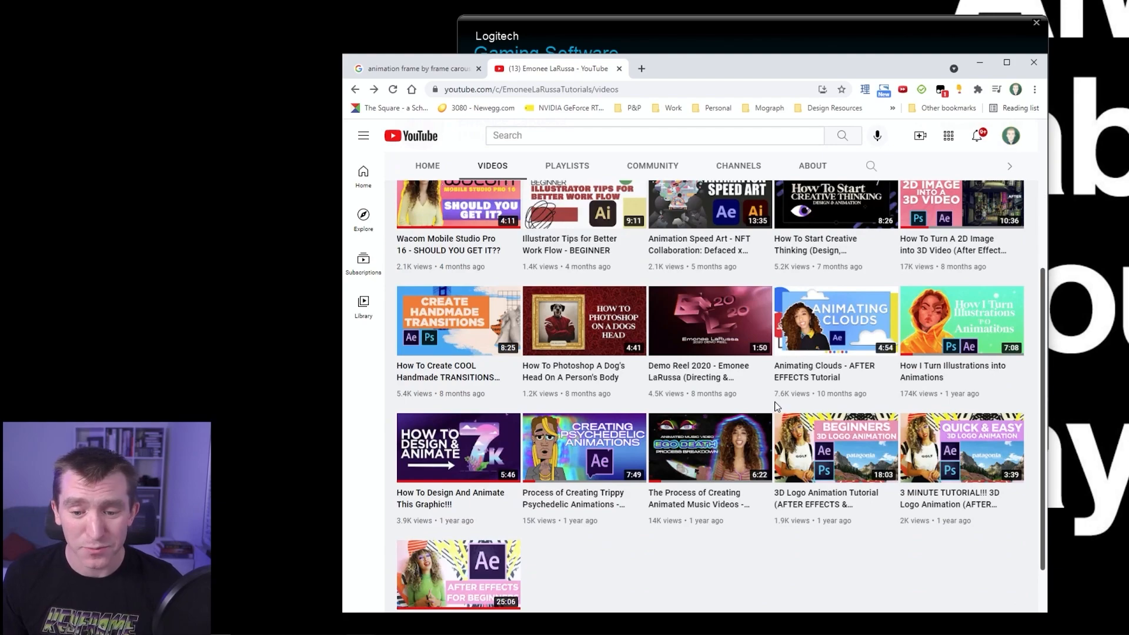
scroll(771, 406, "up", 4)
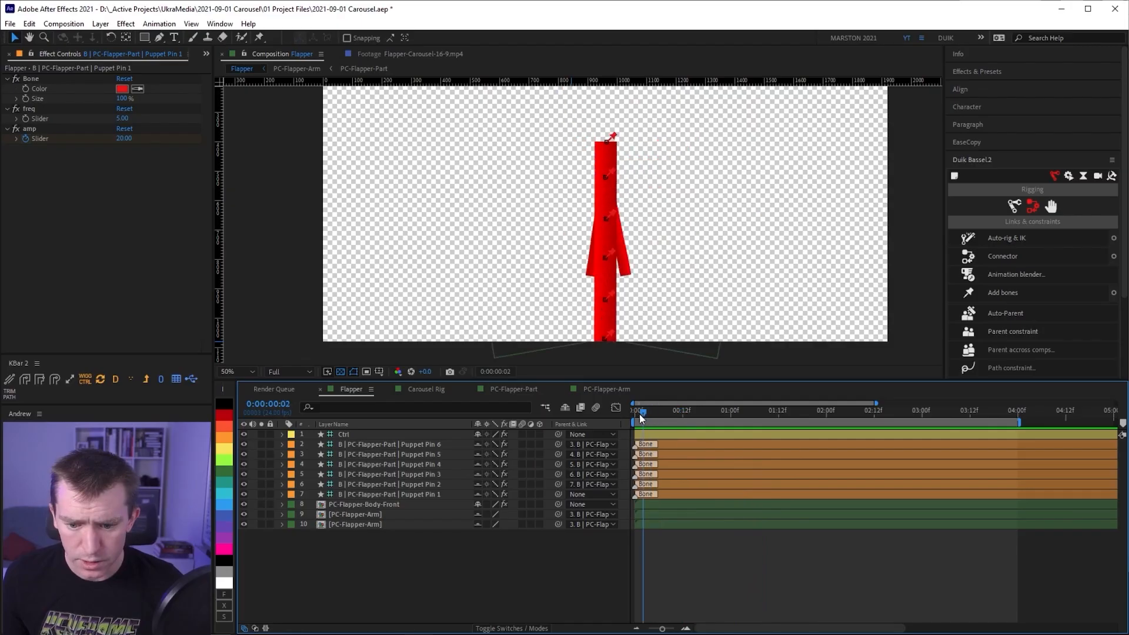
Back in After Effects, create a new shape layer at frame 0 and draw a small circle on the flapper's head as an eye
scroll(606, 230, "up", 3)
left_click_drag(605, 230, 548, 316)
key("Down")
key("Down")
key("Return")
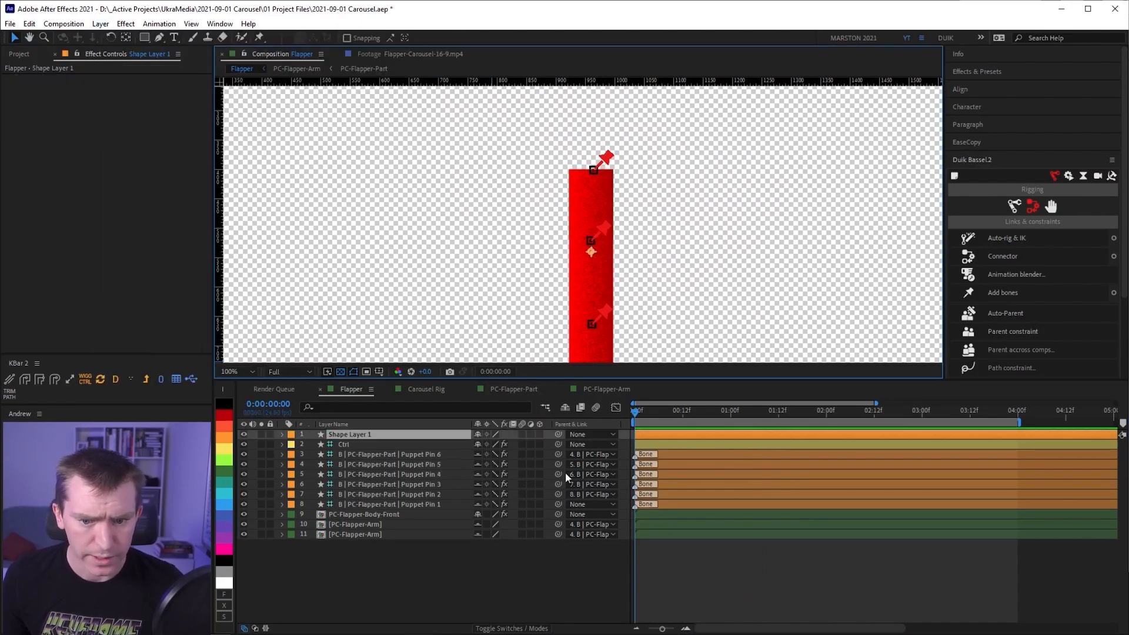
scroll(552, 174, "up", 1)
left_click_drag(570, 148, 591, 171)
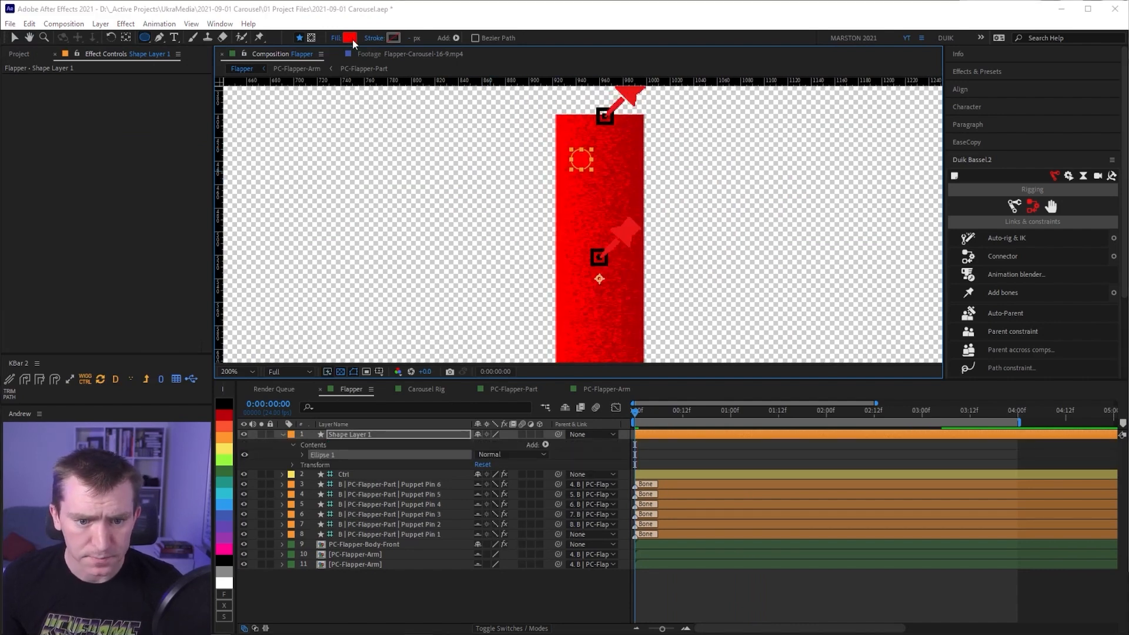
Set the circle's fill to white and center its anchor point
left_click(349, 39)
left_click_drag(570, 351, 374, 234)
key("Return")
key("ctrl+alt+Home")
key("v")
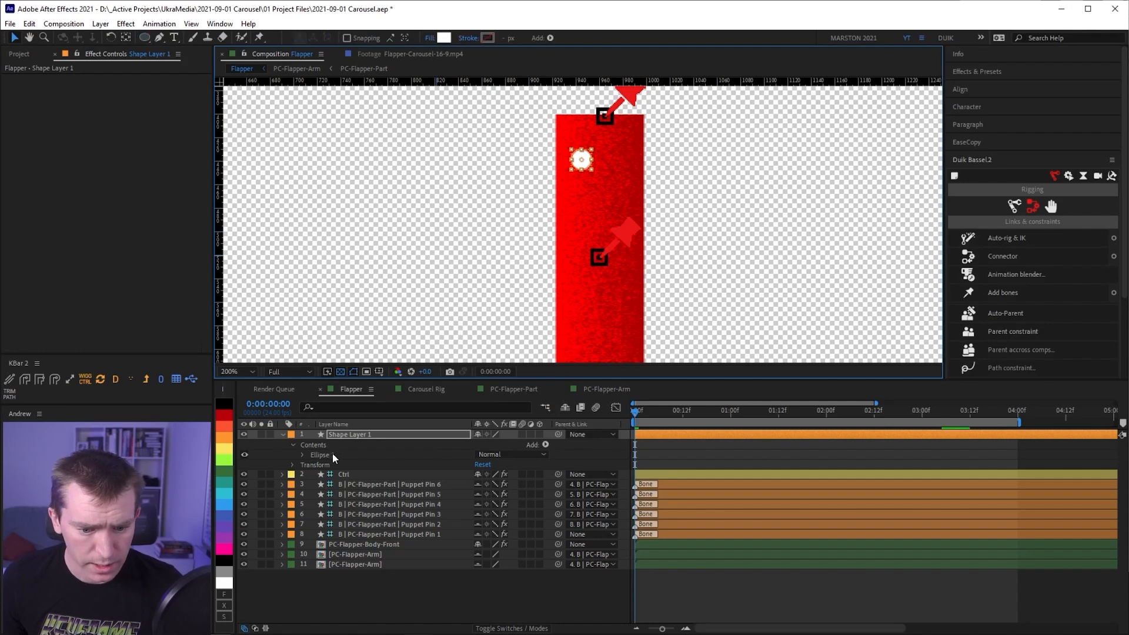
Duplicate Ellipse 1 and place the copy beside it at the same height as the second eye
left_click(334, 449)
key("ctrl+d")
left_click_drag(581, 160, 615, 165)
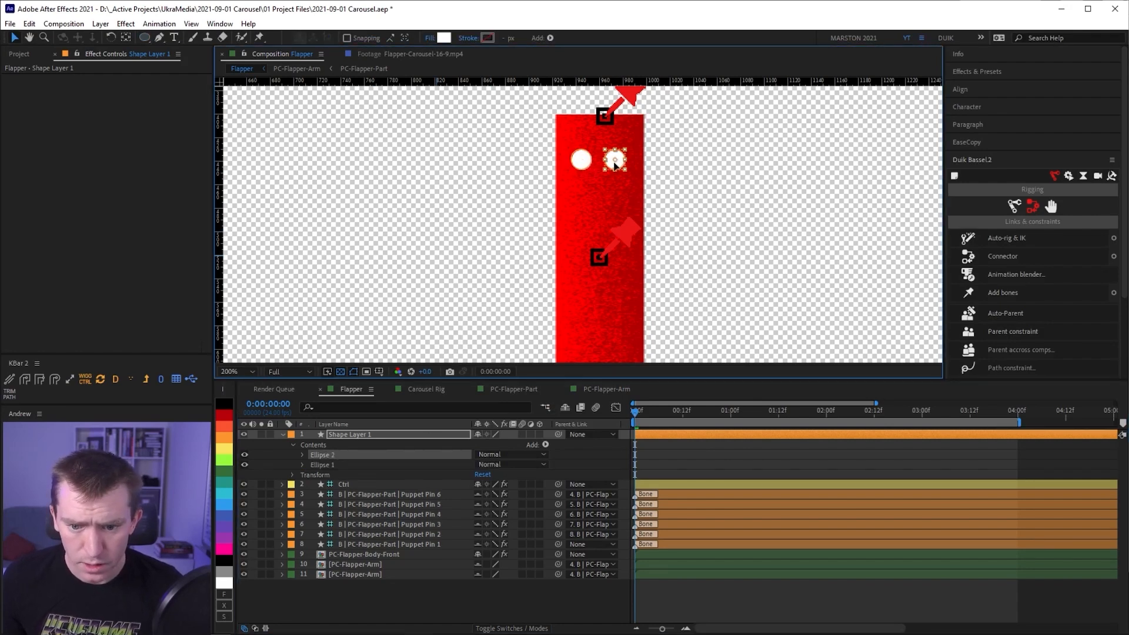
Rename the shape layer as Eyes, parent it to the Puppet Pin 6 layer and preview the motion
left_click(410, 432)
key("Return")
type("Eyes")
key("Return")
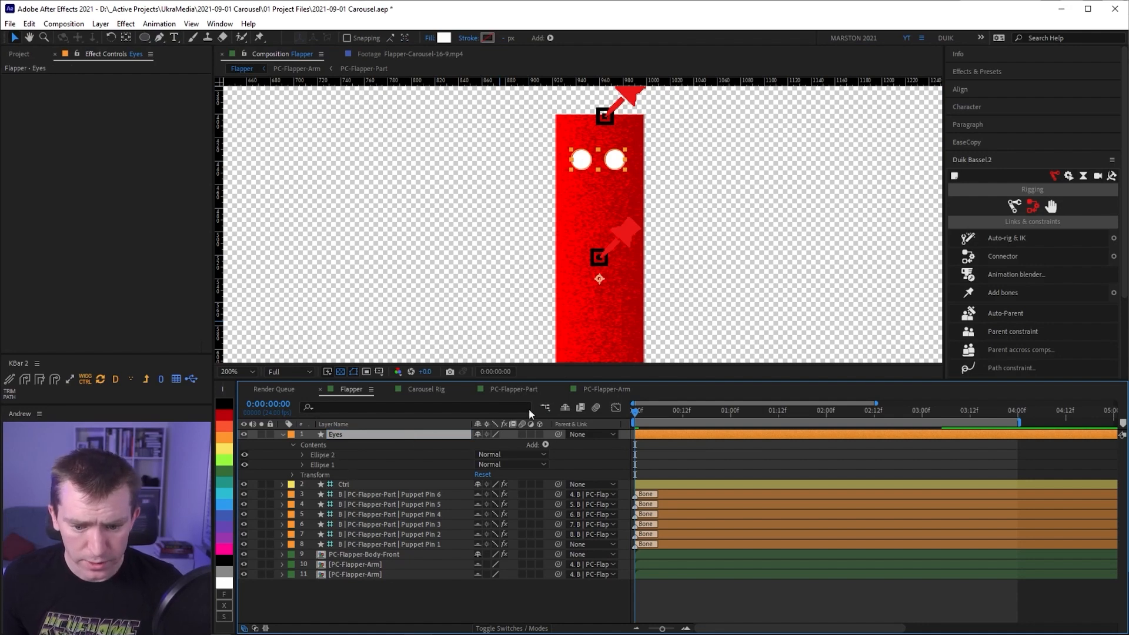
left_click_drag(559, 434, 364, 494)
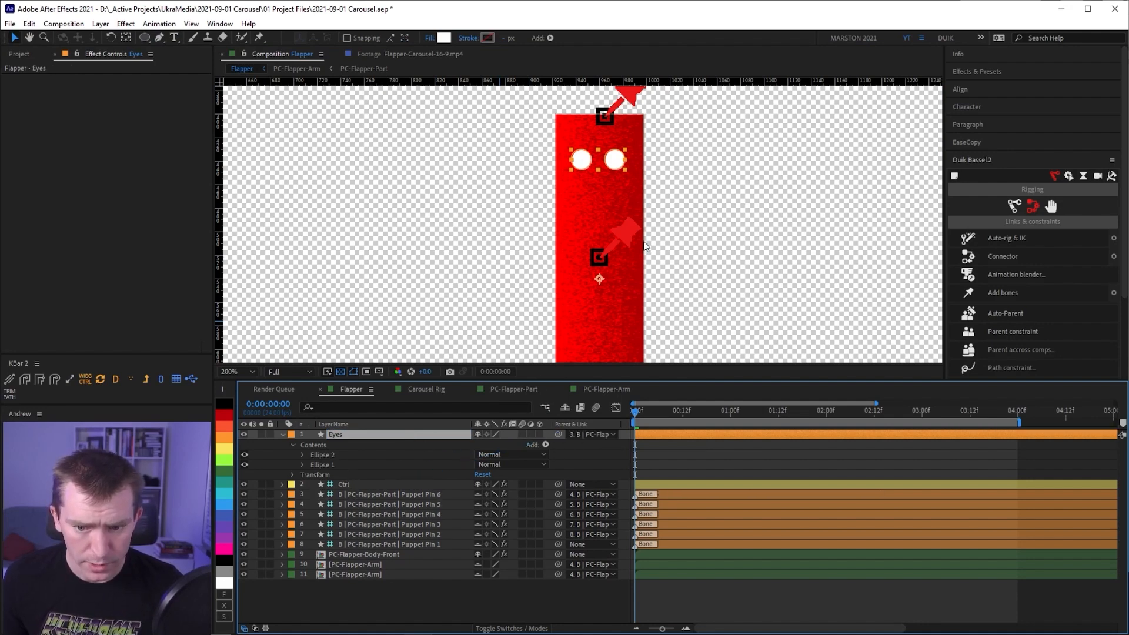
key("space")
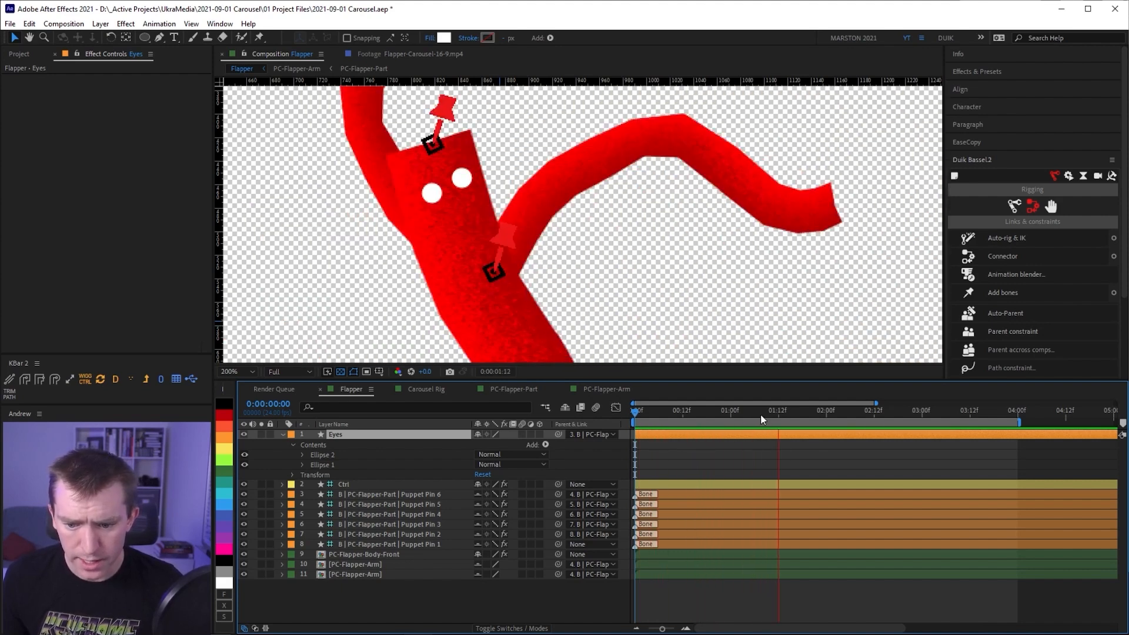
Remove the rotation expression from the Puppet Pin 6 layer, checking the eyes at 0:00:00:19
left_click(710, 416)
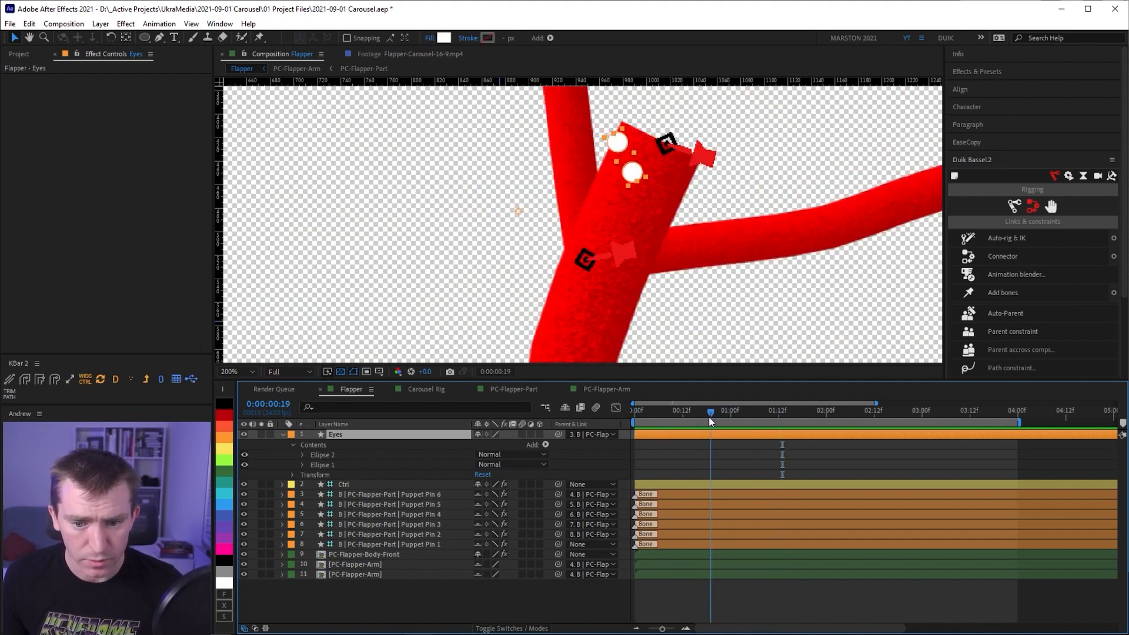
left_click(358, 494)
key("r")
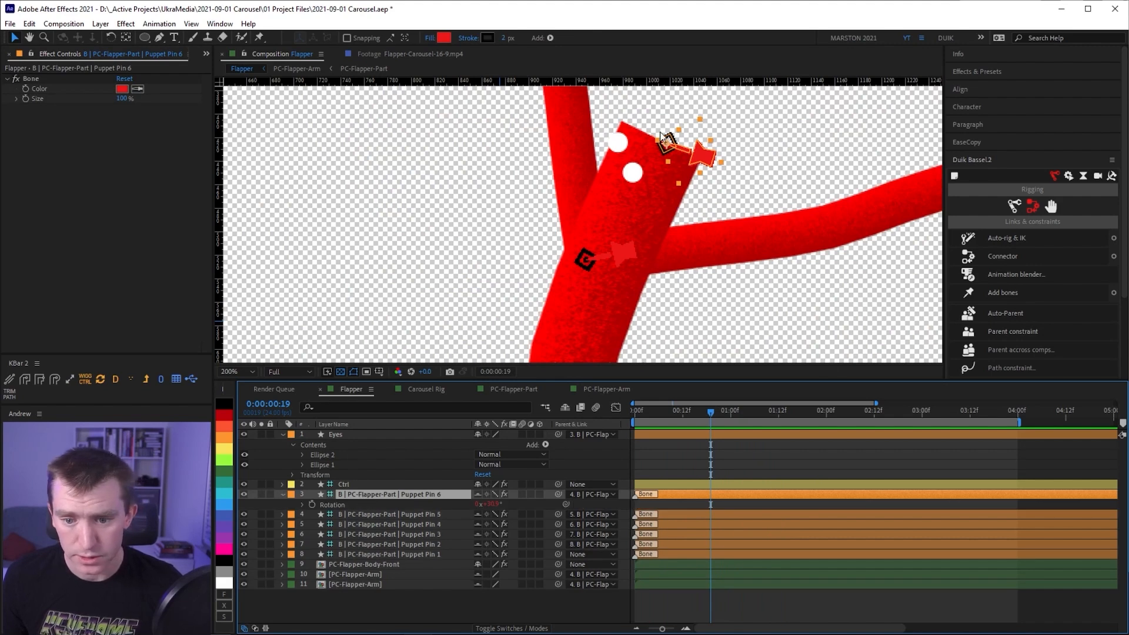
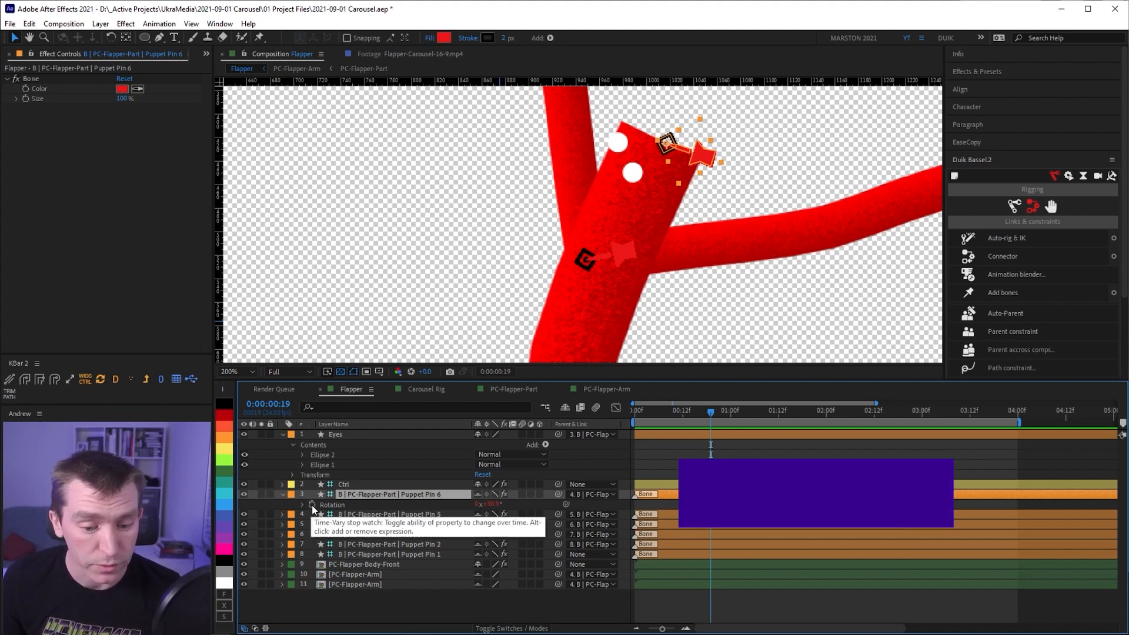
left_click(312, 505, "alt")
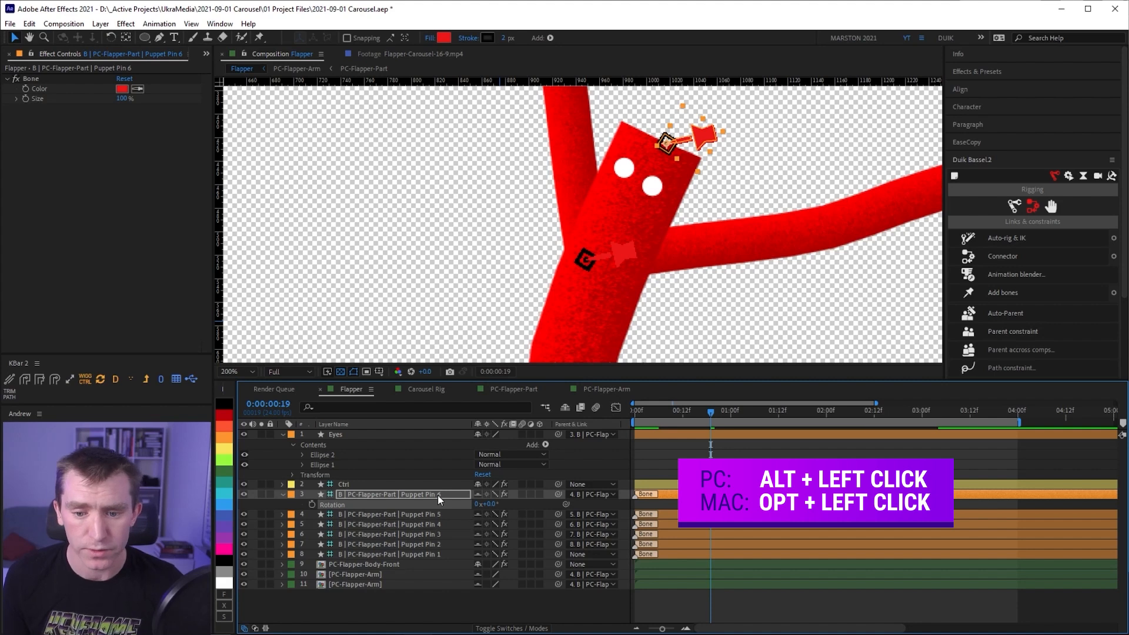
Hide the six puppet pin bone layers and preview the flapper animation
scroll(581, 181, "down", 6)
left_click_drag(245, 496, 244, 549)
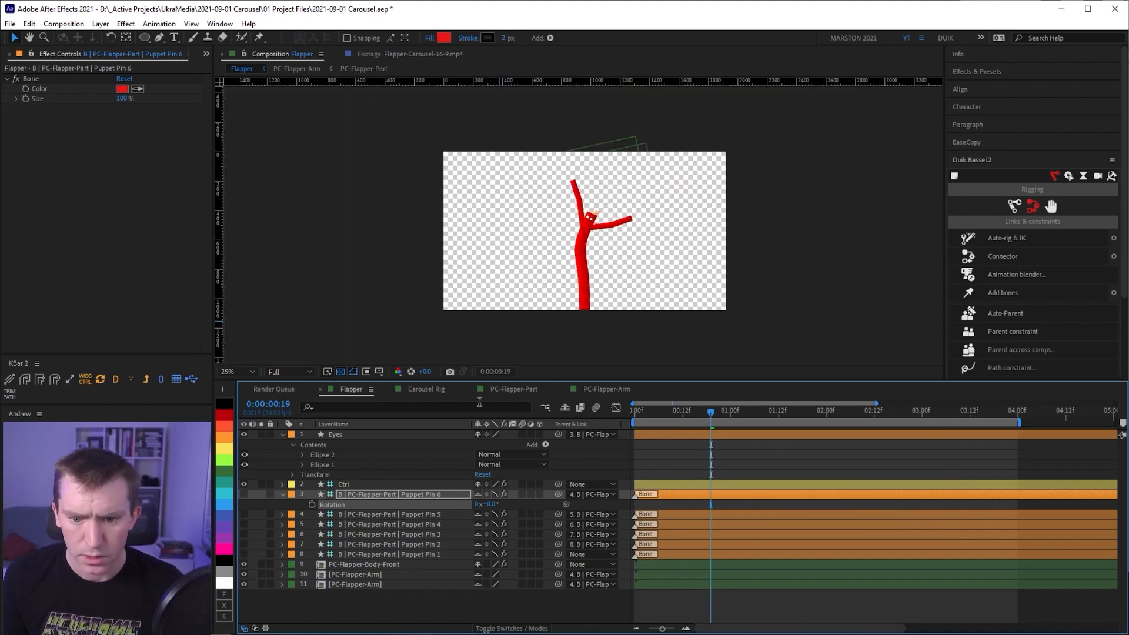
key("space")
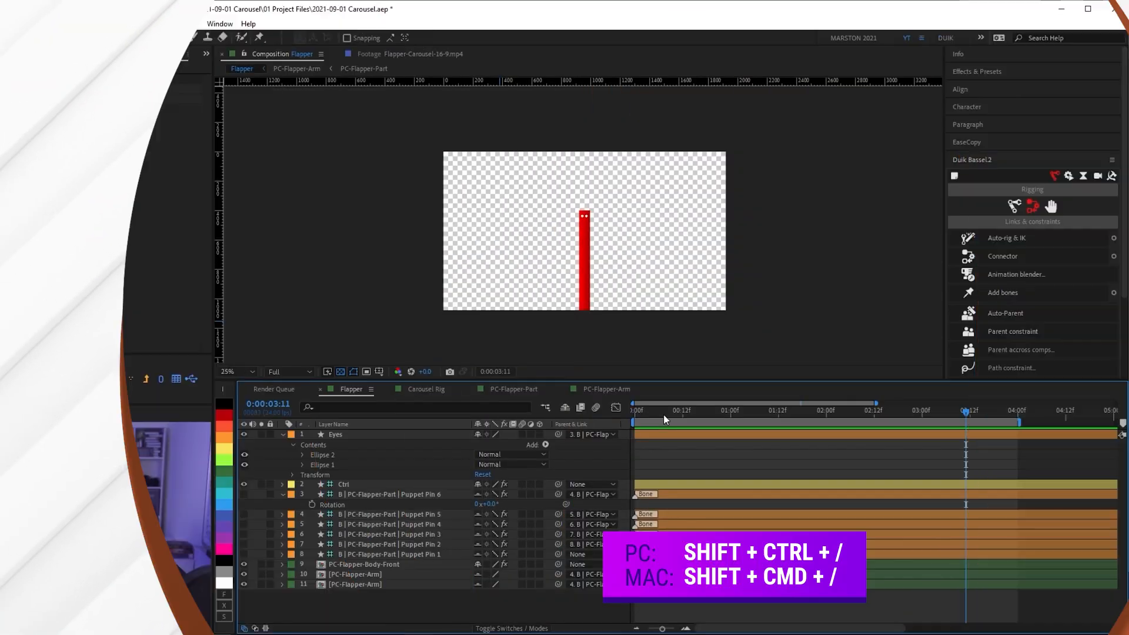
Add the Flapper composition to the render queue and delete the two finished Carousel-3D-example items
key("ctrl+shift+slash")
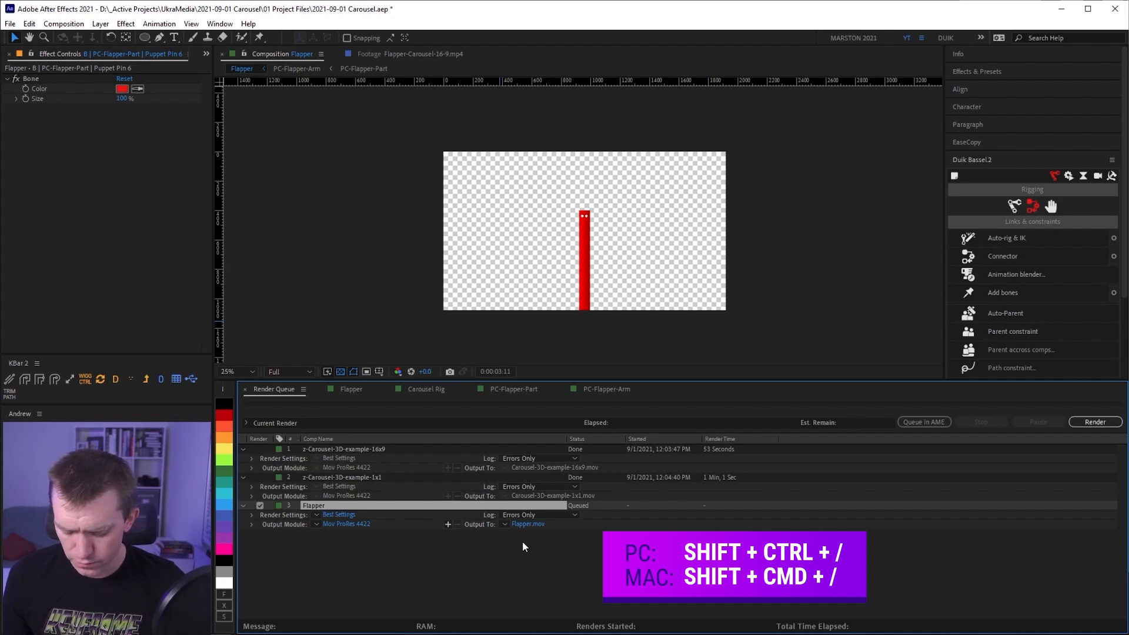
left_click(364, 449)
left_click(369, 476, "shift")
key("Delete")
Set the Flapper render's output module to PNG no alpha and change its channels to RGB + Alpha
left_click(320, 468)
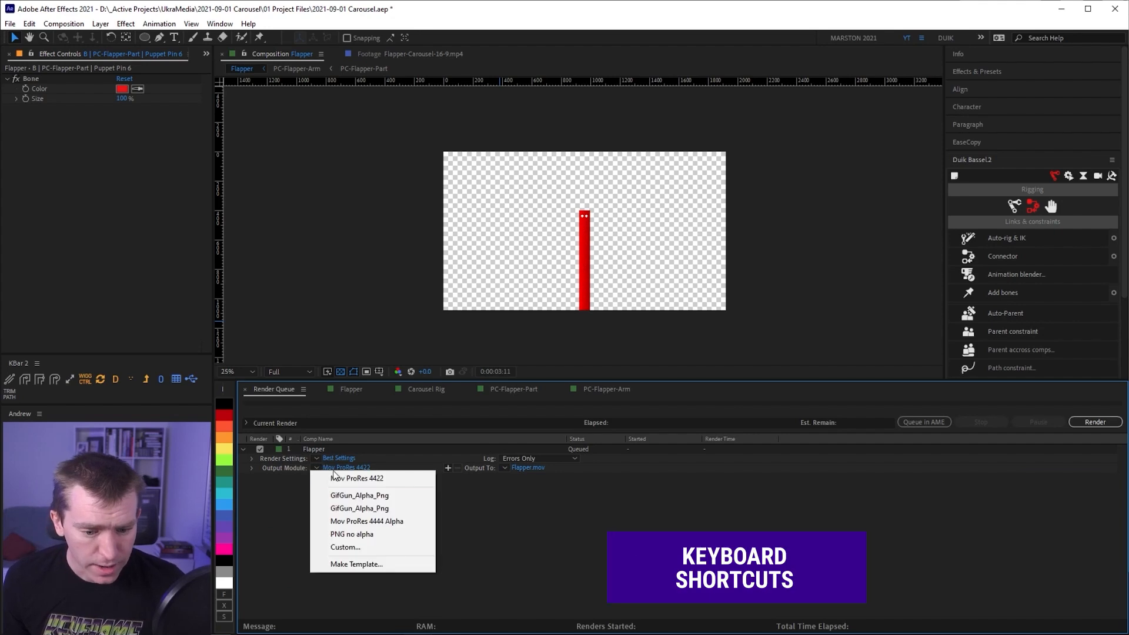
left_click(360, 534)
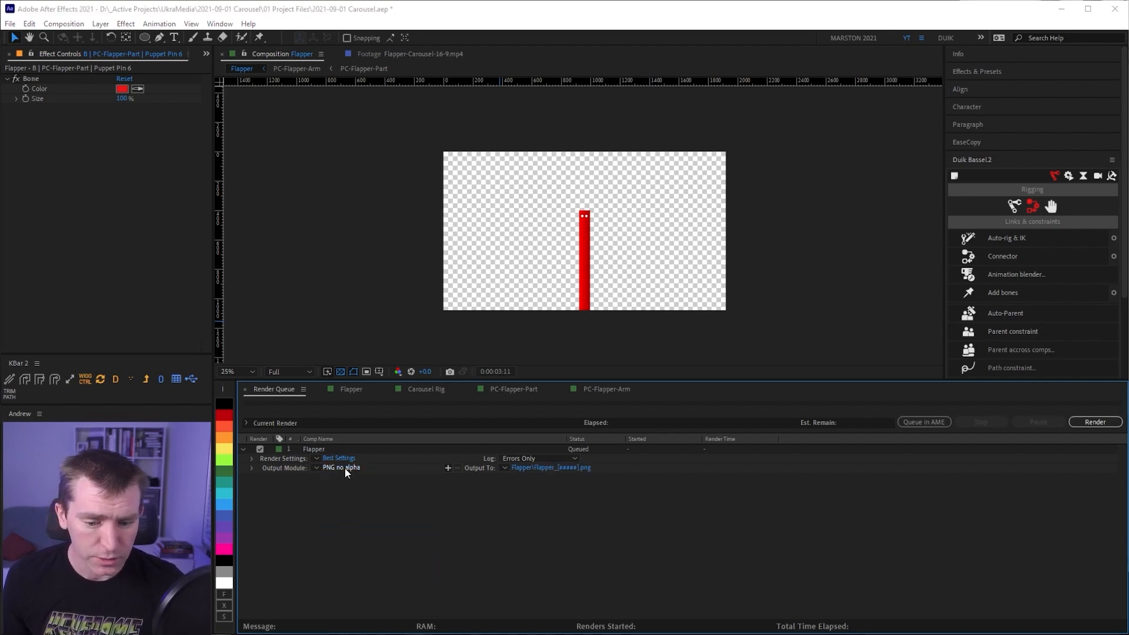
left_click(345, 468)
left_click(847, 137)
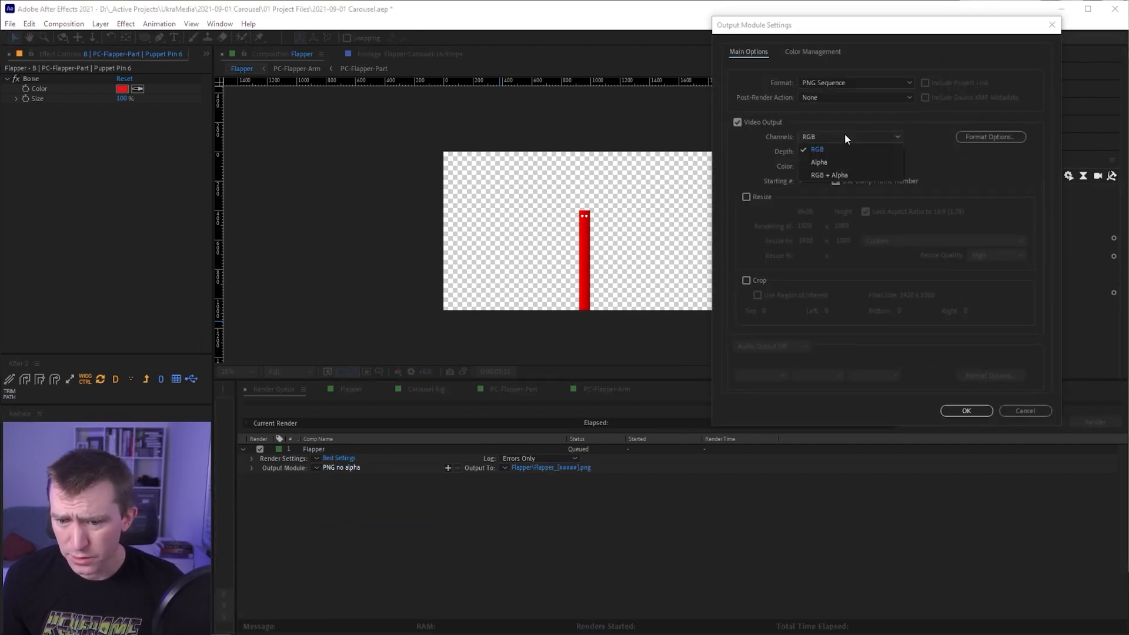
left_click(827, 175)
left_click(966, 410)
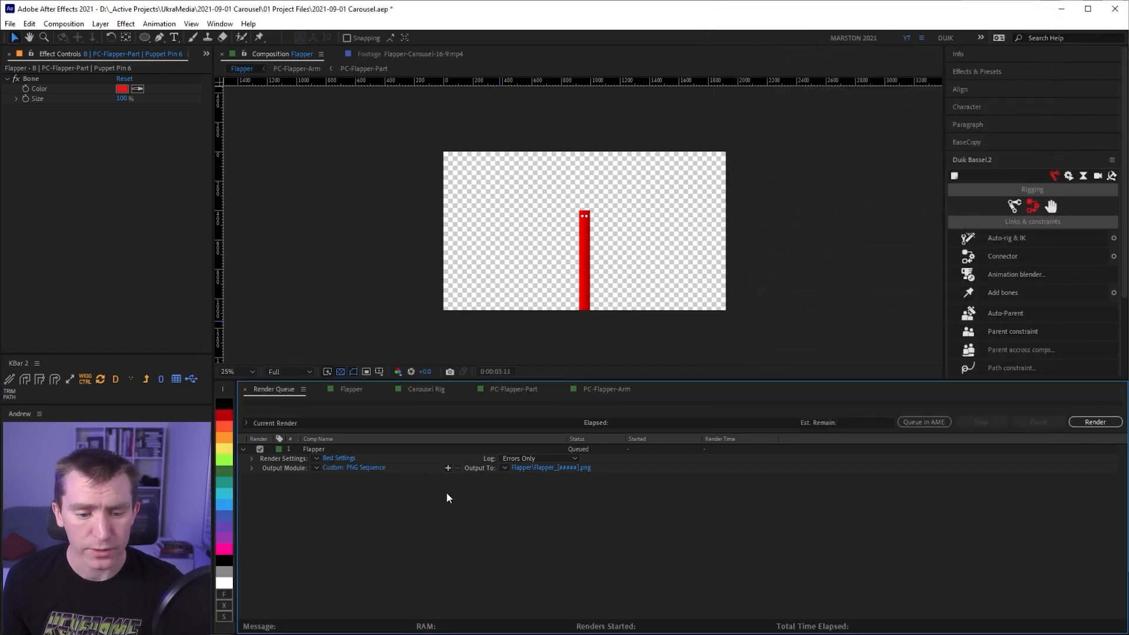
Return to the Flapper composition and set its width to 1080 px
left_click(337, 450)
left_click(355, 388)
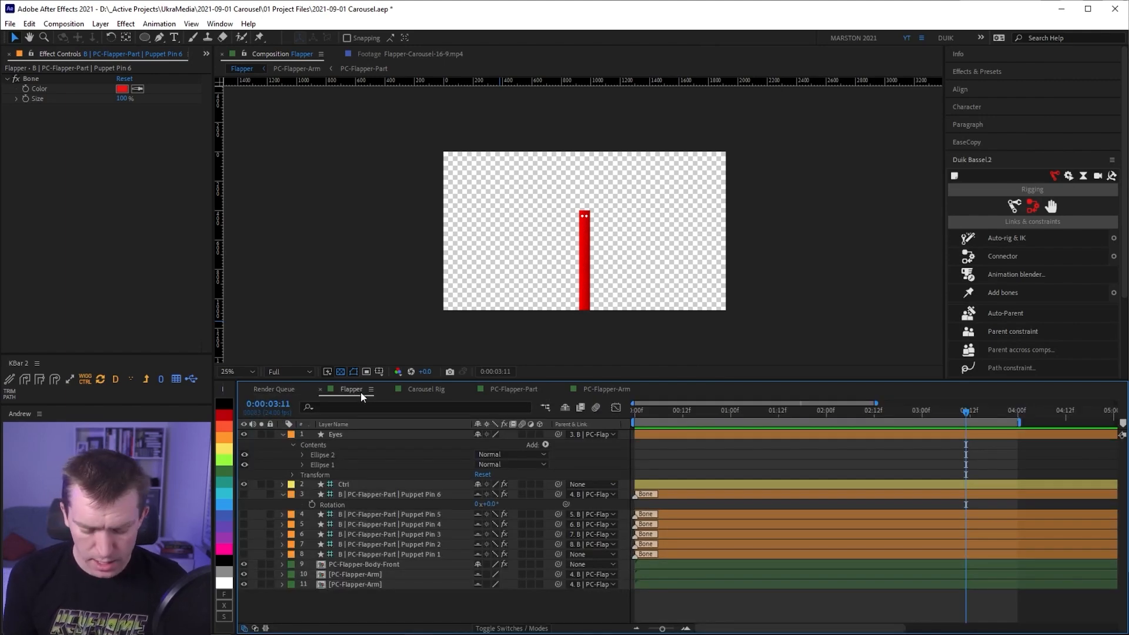
key("ctrl+k")
left_click(409, 129)
type("1080")
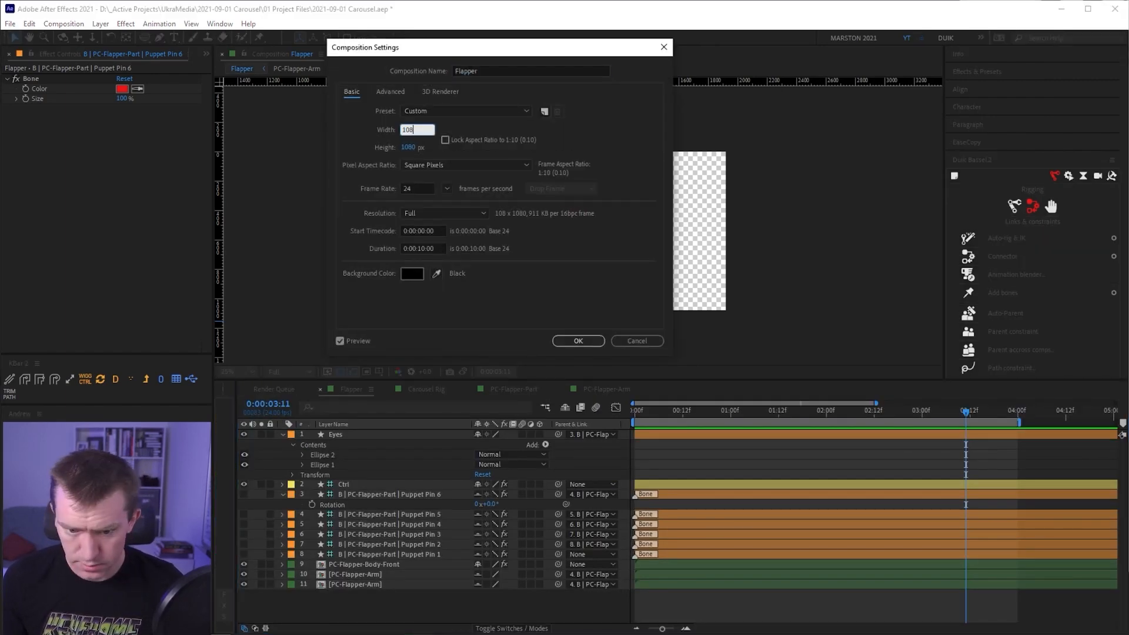
key("Return")
Preview the Flapper animation at the new composition width and check a frame around one second
key("space")
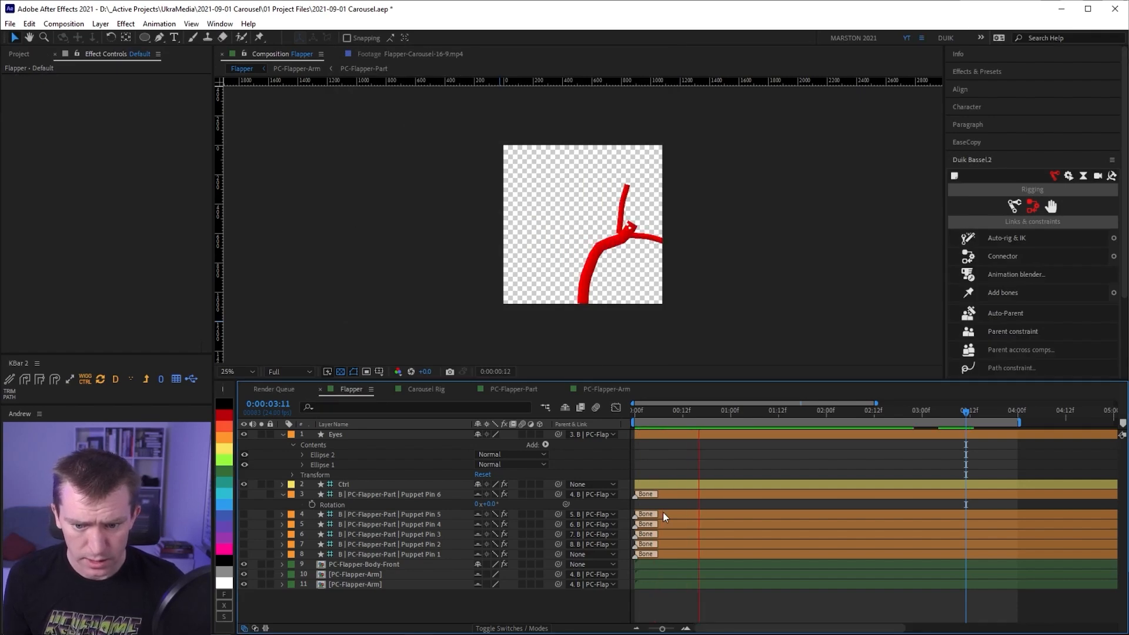
key("space")
mouse_move(759, 412)
left_mouse_down()
mouse_move(726, 412)
mouse_move(750, 410)
left_mouse_up()
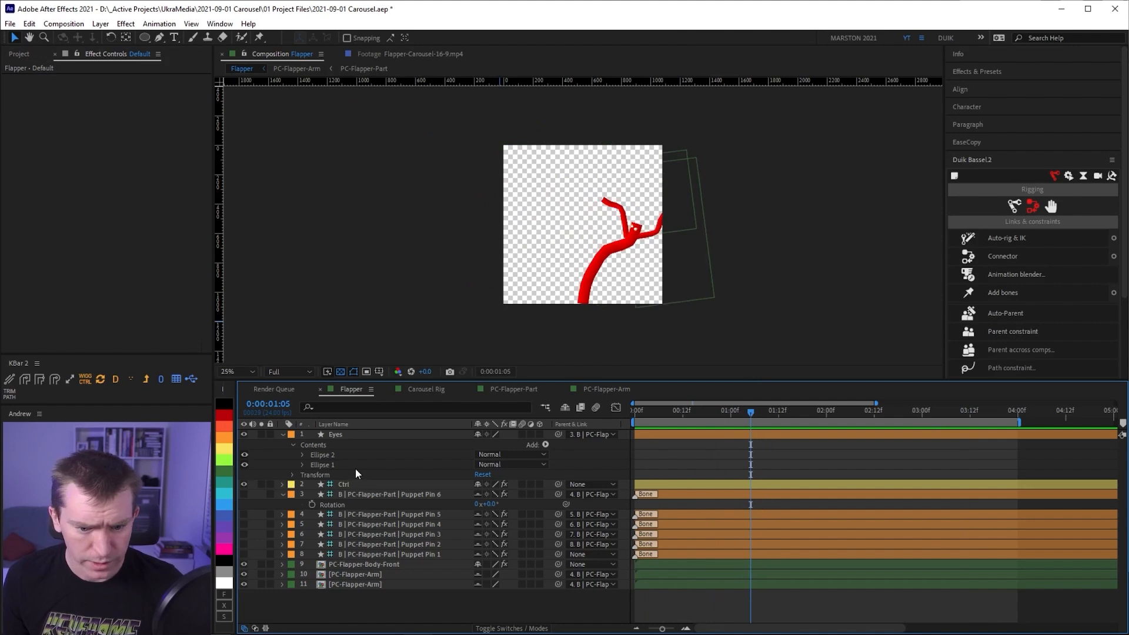
Reveal the animated amp slider on the Puppet Pin 1 layer and select its two middle keyframes
left_click(360, 483)
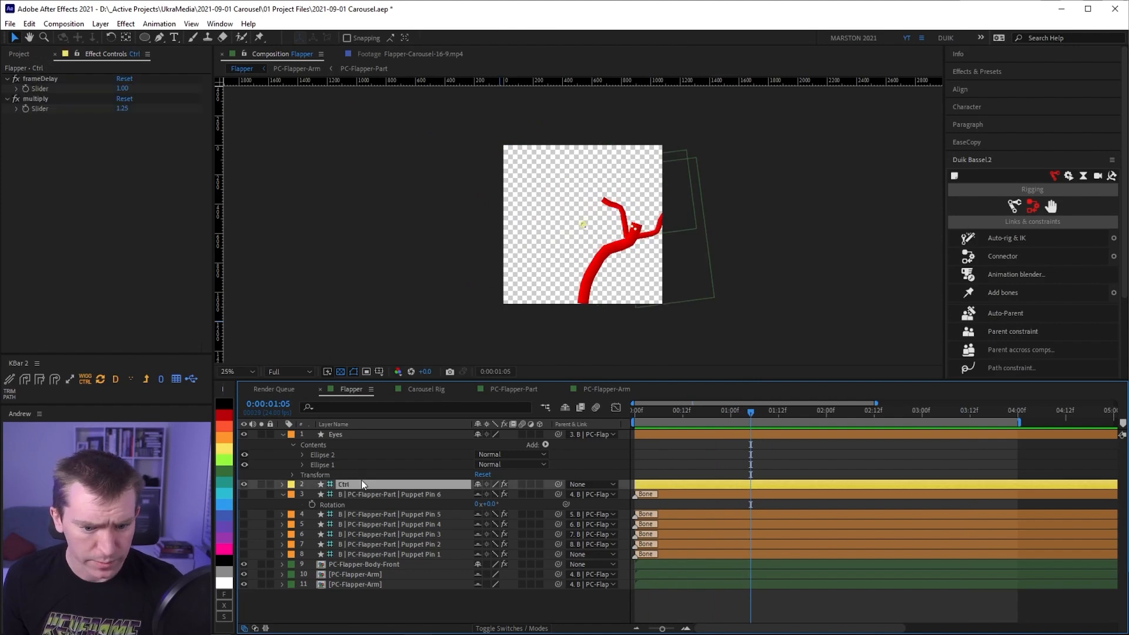
left_click(367, 554)
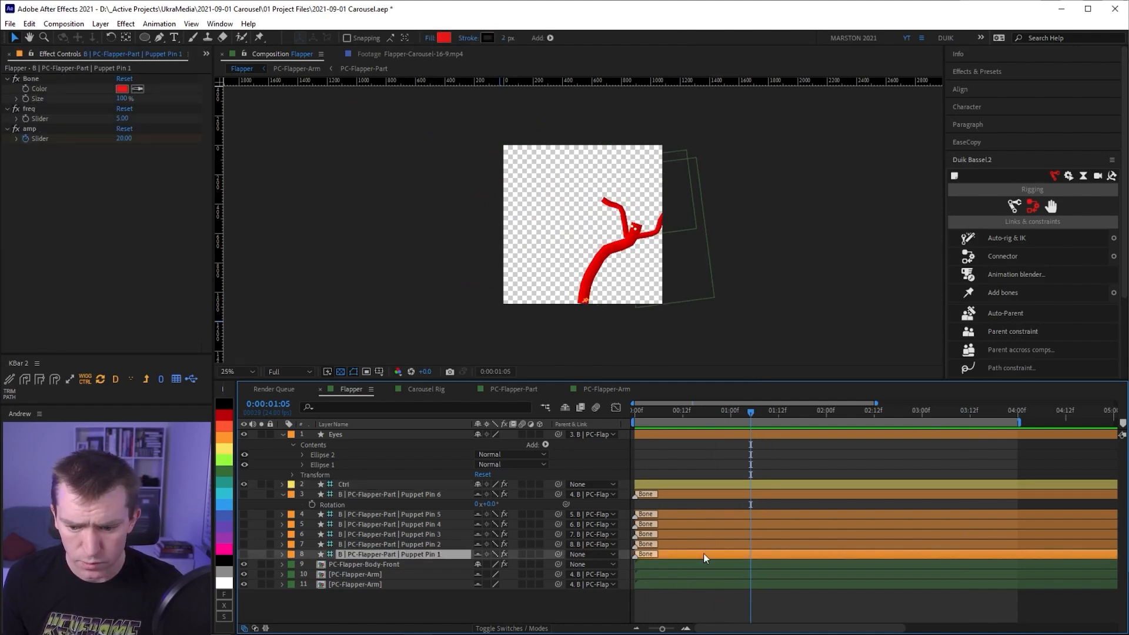
key("u")
left_click_drag(677, 566, 890, 582)
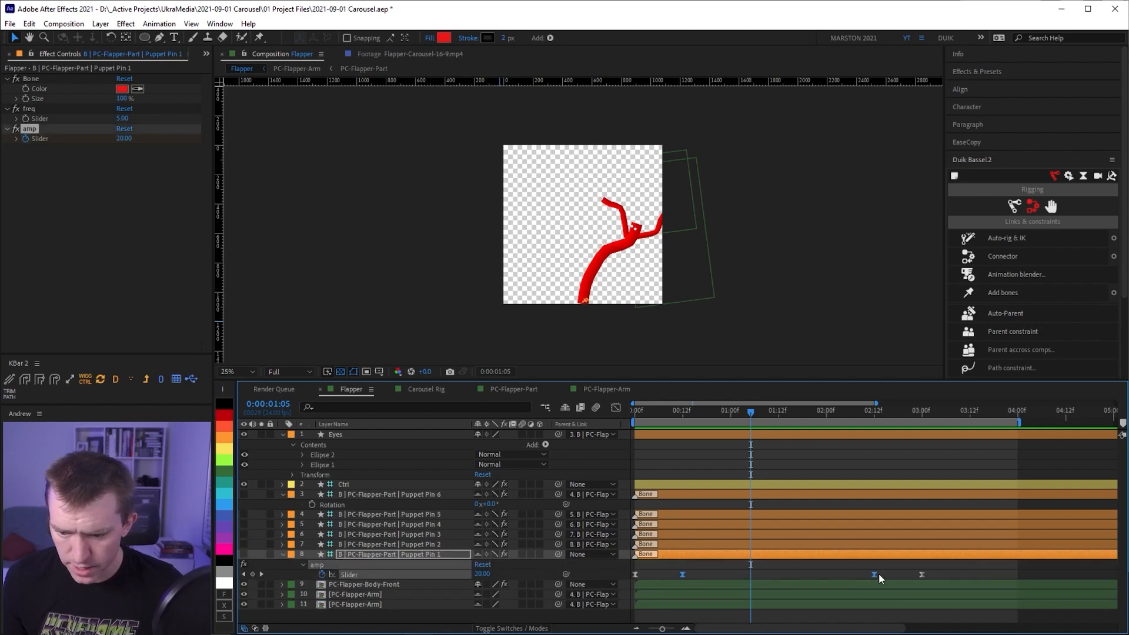
Lower the two middle amp keyframes to about 15 units in the graph editor
key("shift+F3")
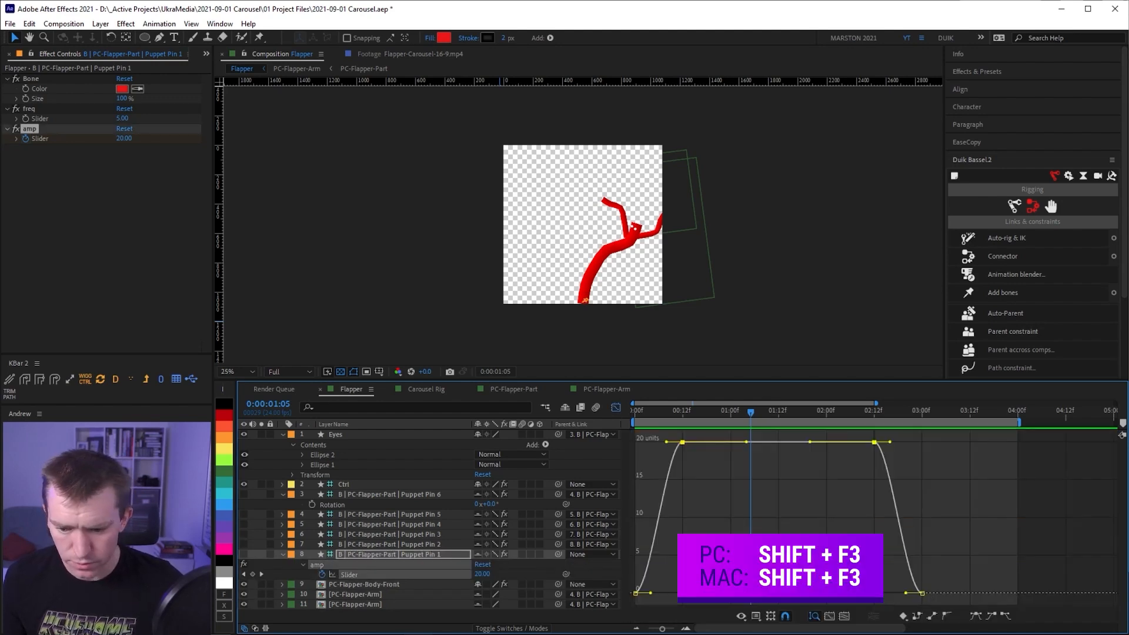
left_click_drag(672, 434, 942, 452)
left_click_drag(875, 442, 880, 480)
key("shift+F3")
Reduce the two middle amp keyframes of Puppet Pin 1 to about 10.87 units in the graph editor and preview the motion
left_click_drag(742, 415, 822, 429)
left_click_drag(667, 565, 923, 588)
left_click_drag(887, 566, 674, 580)
key("shift+F3")
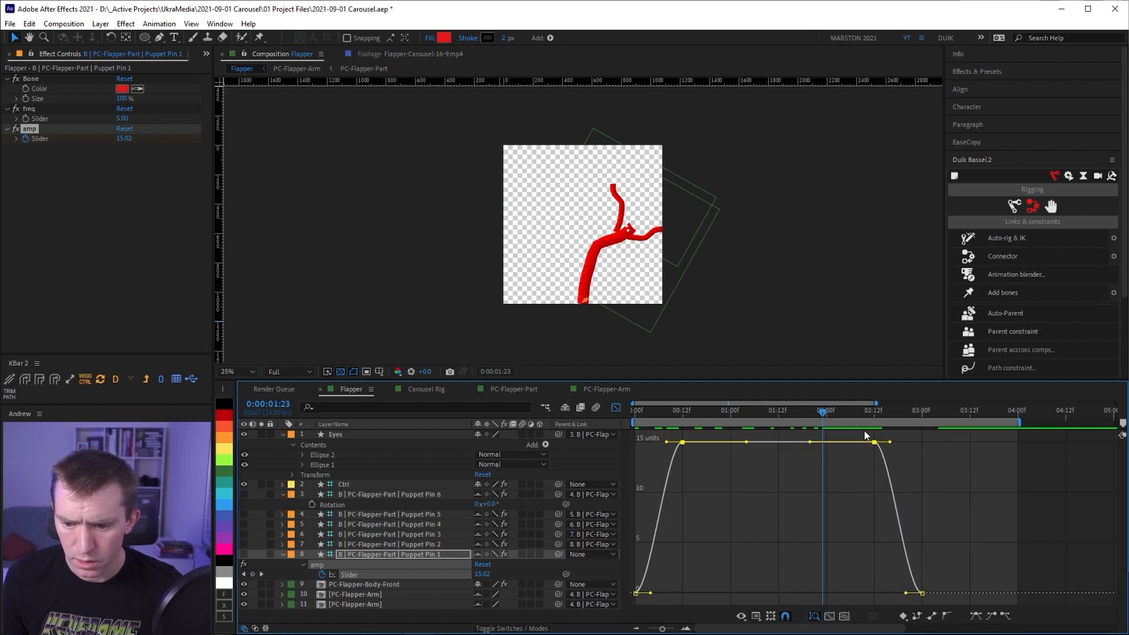
left_click_drag(875, 441, 877, 488)
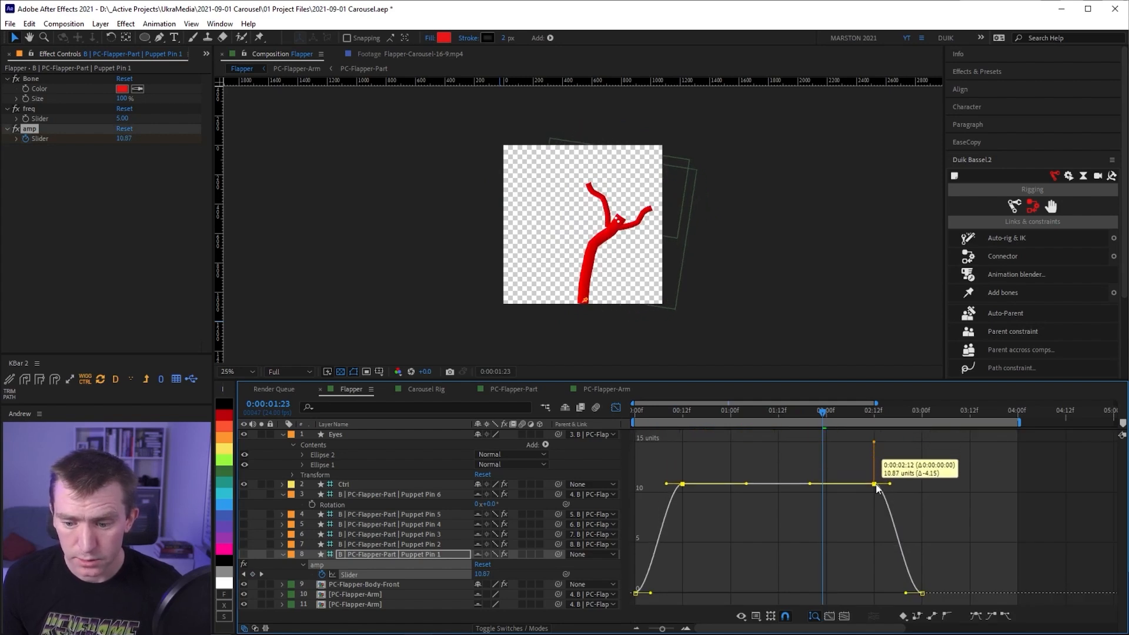
key("shift+F3")
left_click(684, 418)
key("space")
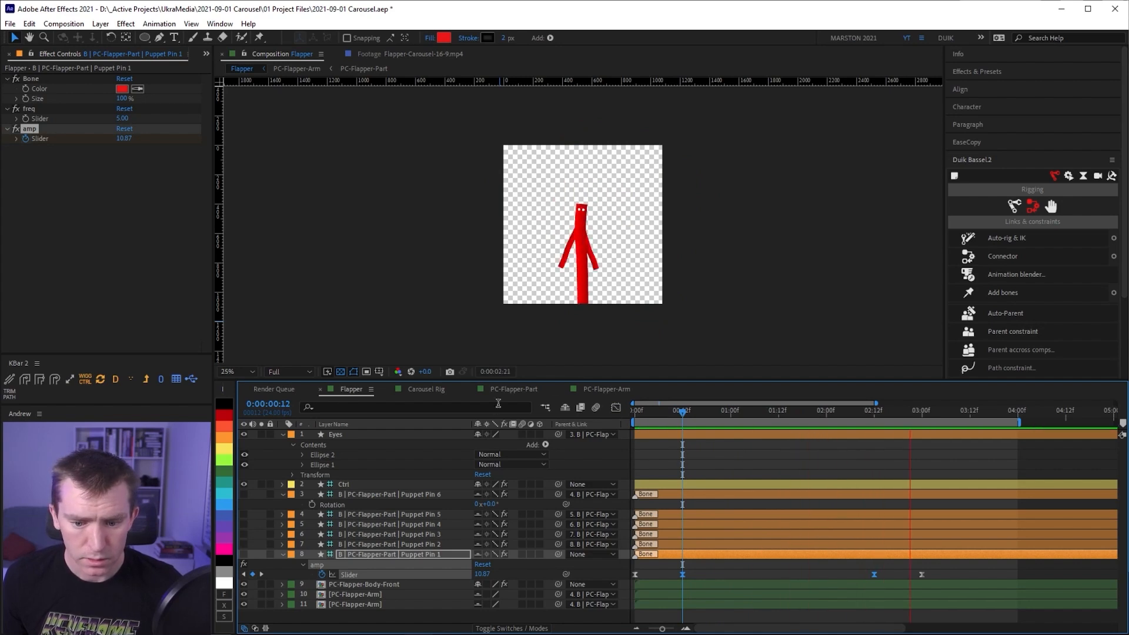
Add the Flapper composition to the render queue with the PNG no alpha output module and its channels changed to RGB + Alpha
key("ctrl+shift+slash")
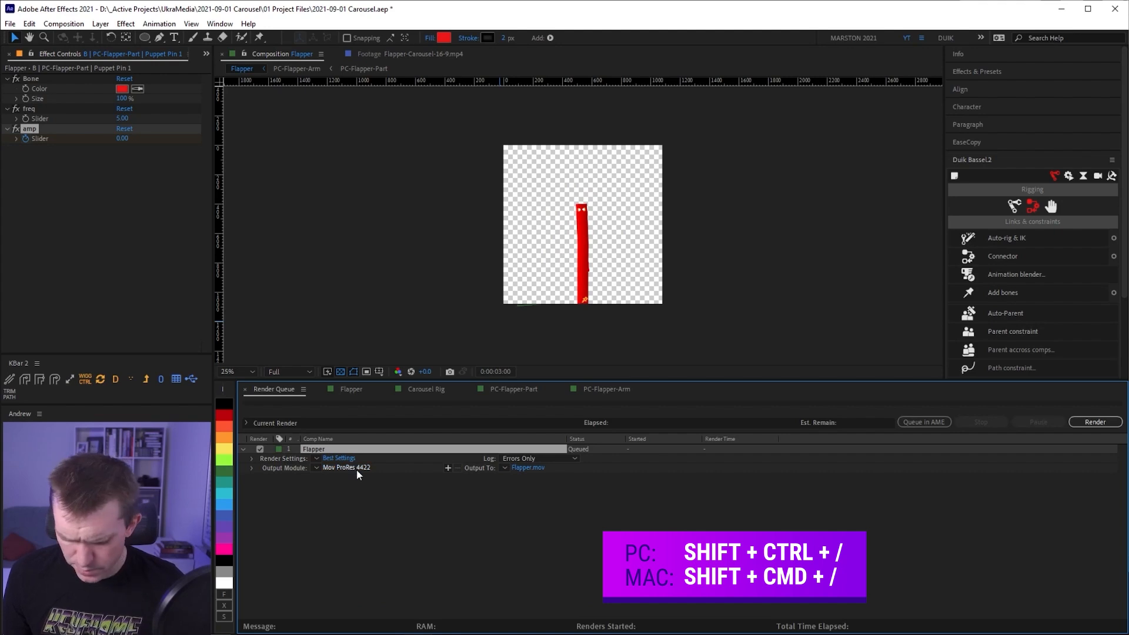
left_click(333, 468)
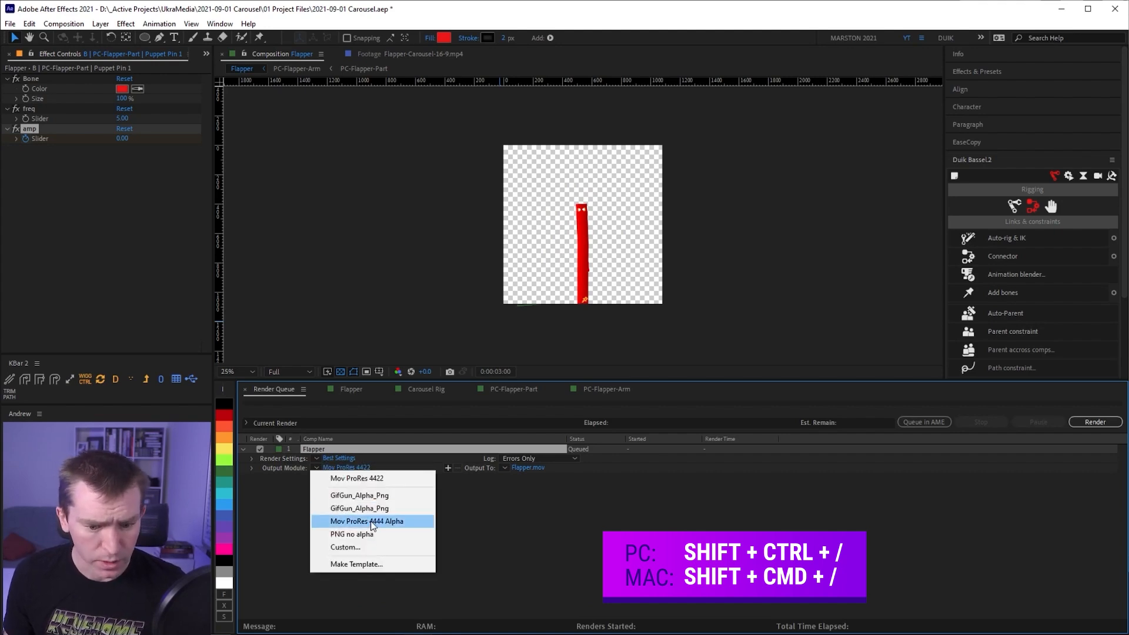
left_click(359, 534)
left_click(340, 469)
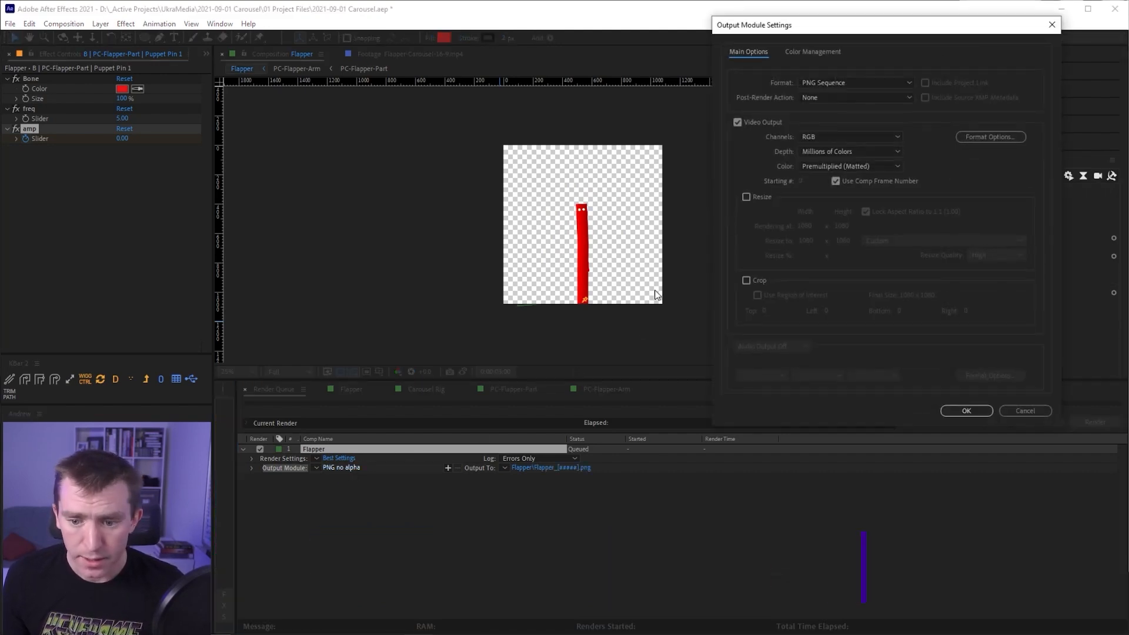
left_click(845, 139)
left_click(840, 178)
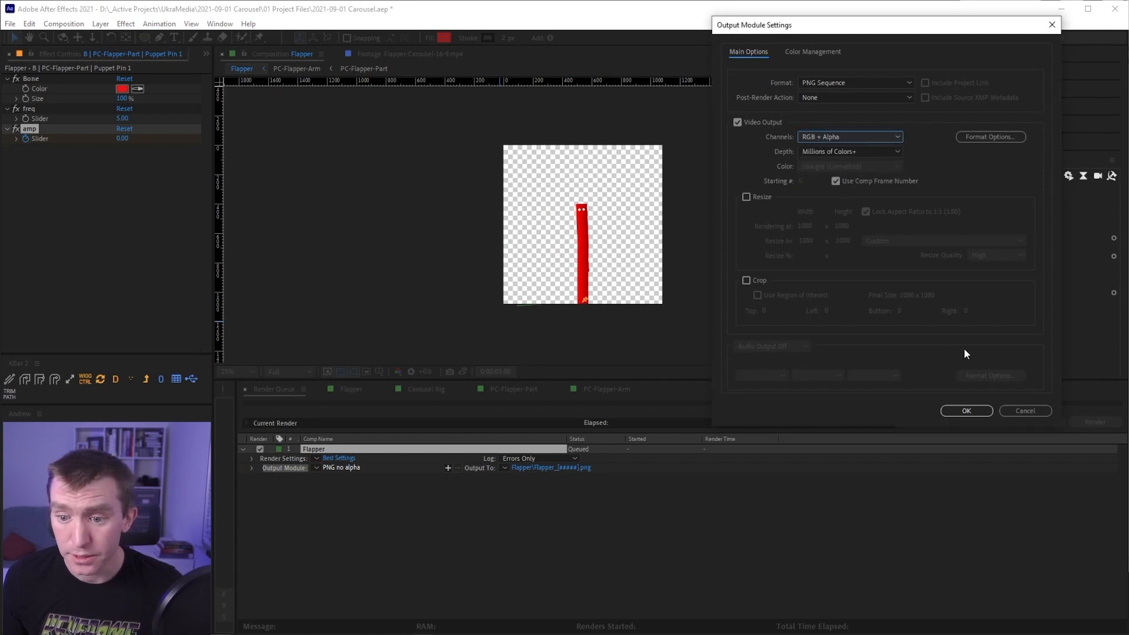
left_click(968, 411)
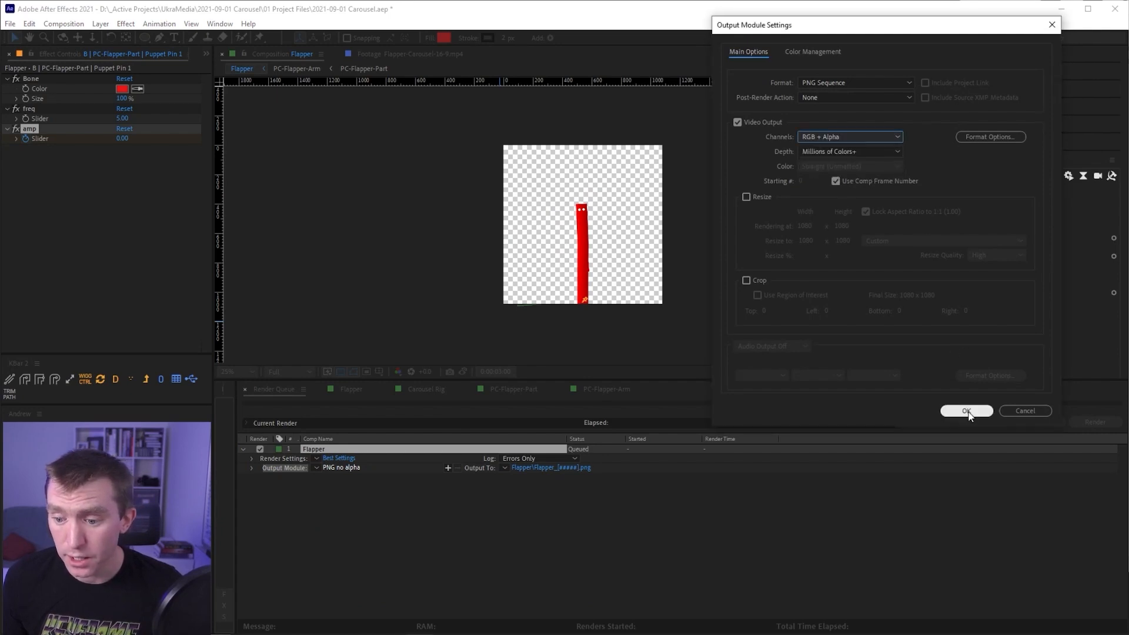
Create a Flapper-PNGs folder on the Desktop while choosing the render's output location
left_click(549, 468)
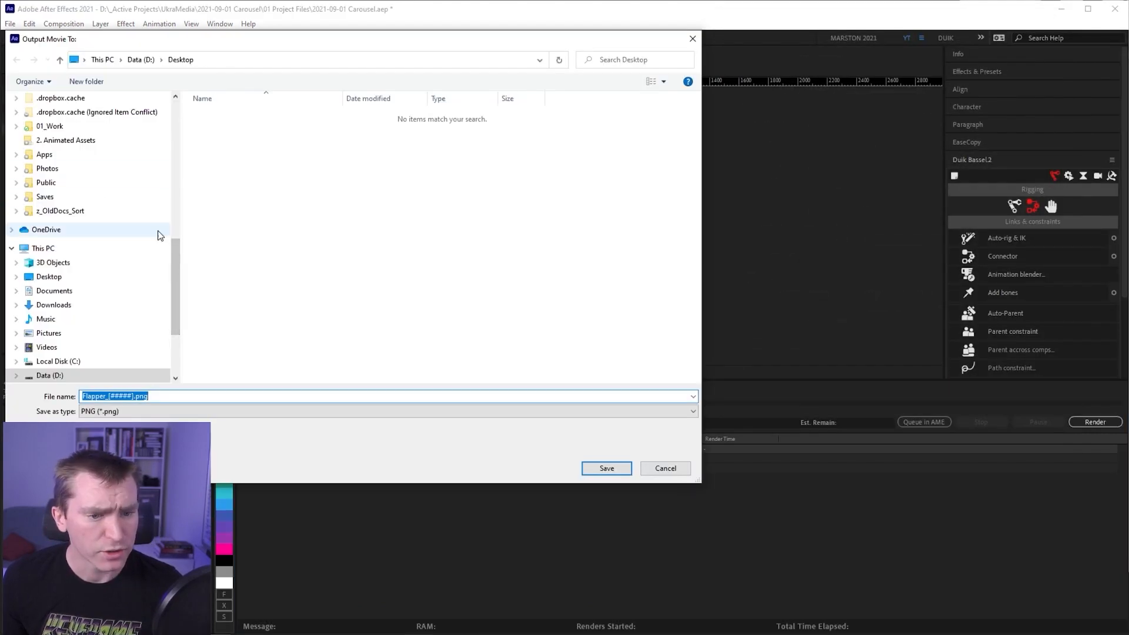
left_click(86, 83)
type("PN")
type("FLapp")
key("BackSpace")
key("BackSpace")
key("BackSpace")
key("BackSpace")
type("lapp")
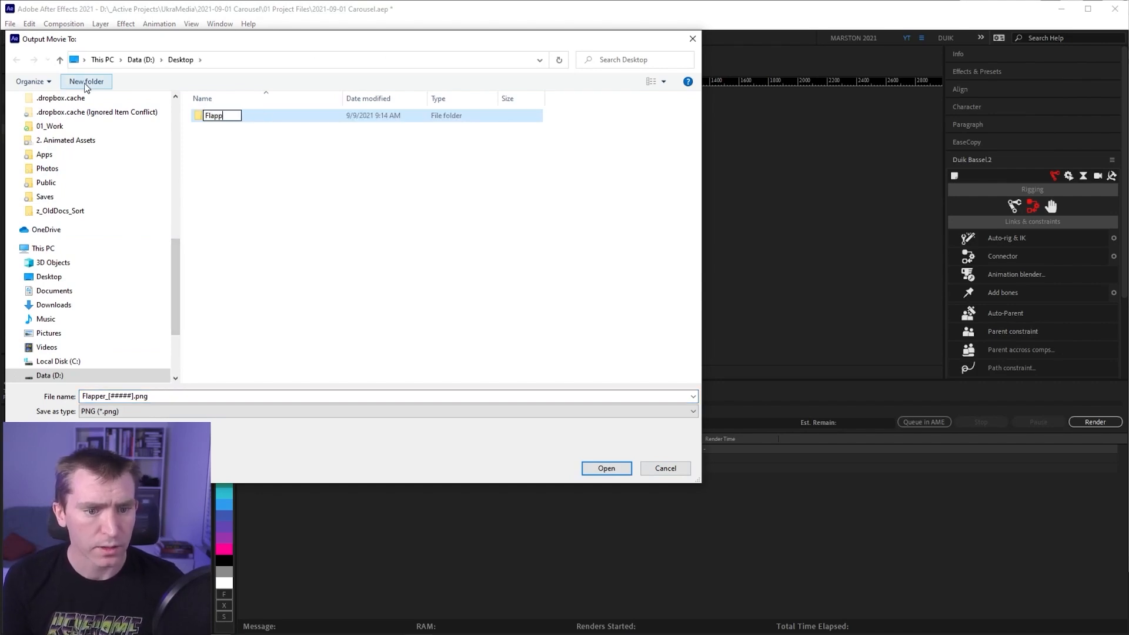
type("er-PNG")
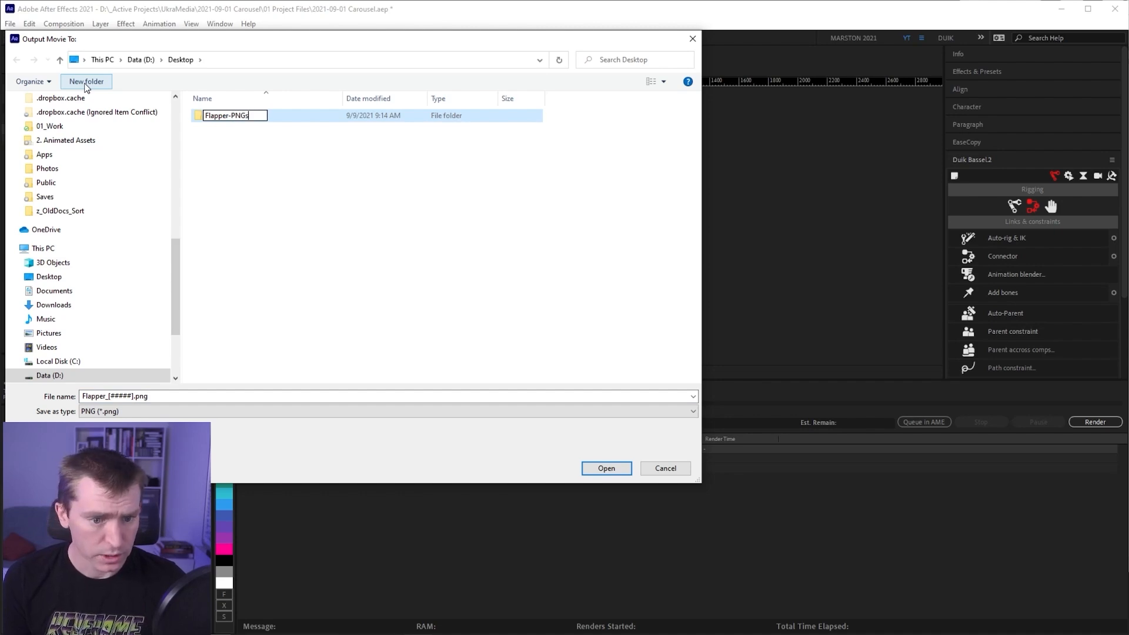
type("s")
key("Return")
Save the output as Flapper_[#####].png inside the Flapper-PNGs folder and start the render
double_click(230, 117)
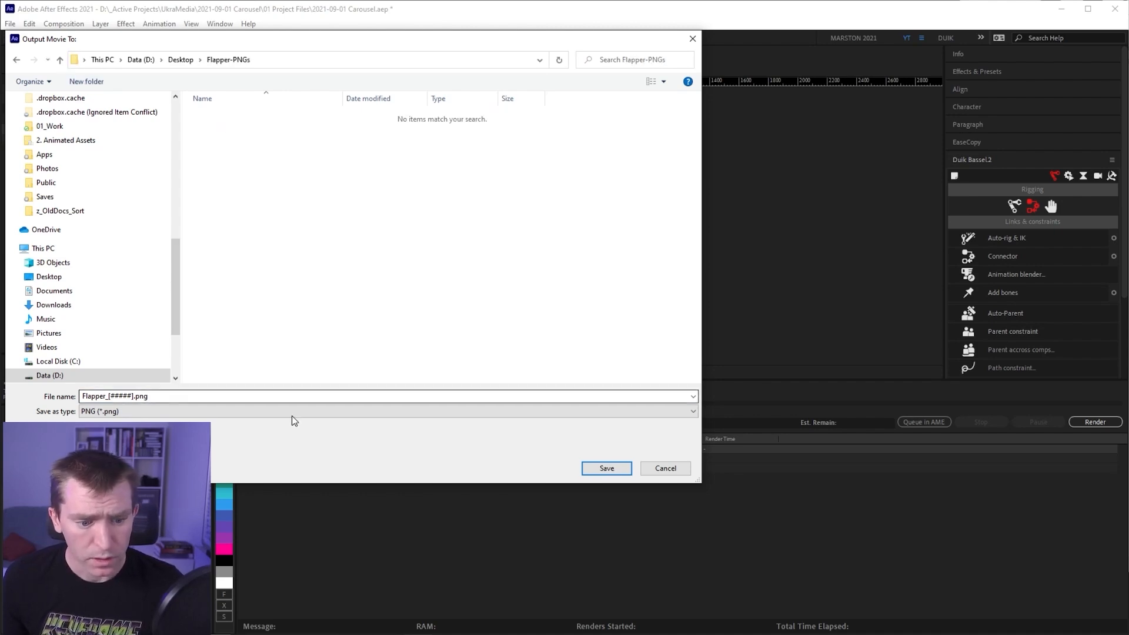
left_click(607, 469)
left_click(1095, 422)
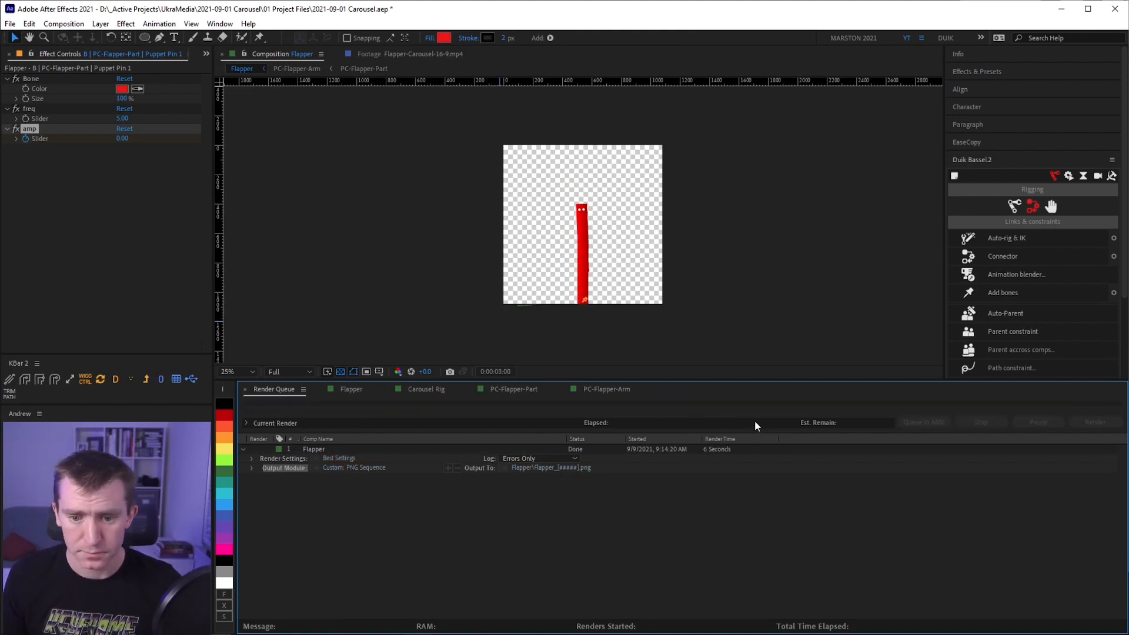
Switch to File Explorer, browse the rendered frames in the Flapper folder and view Flapper_00031.png full size
left_click(270, 135)
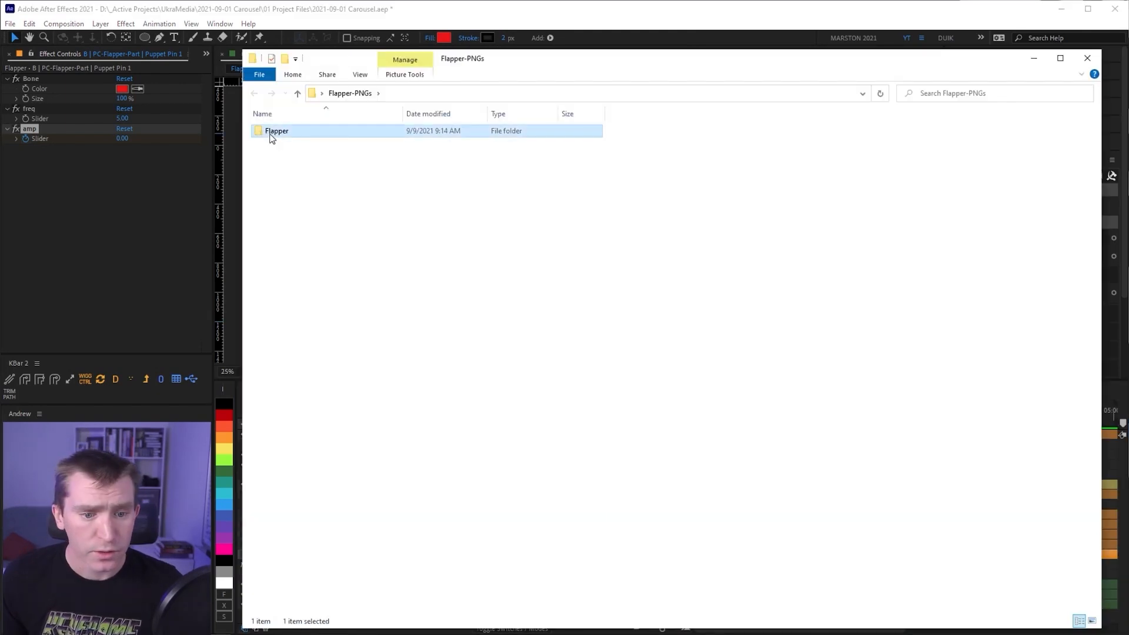
double_click(270, 135)
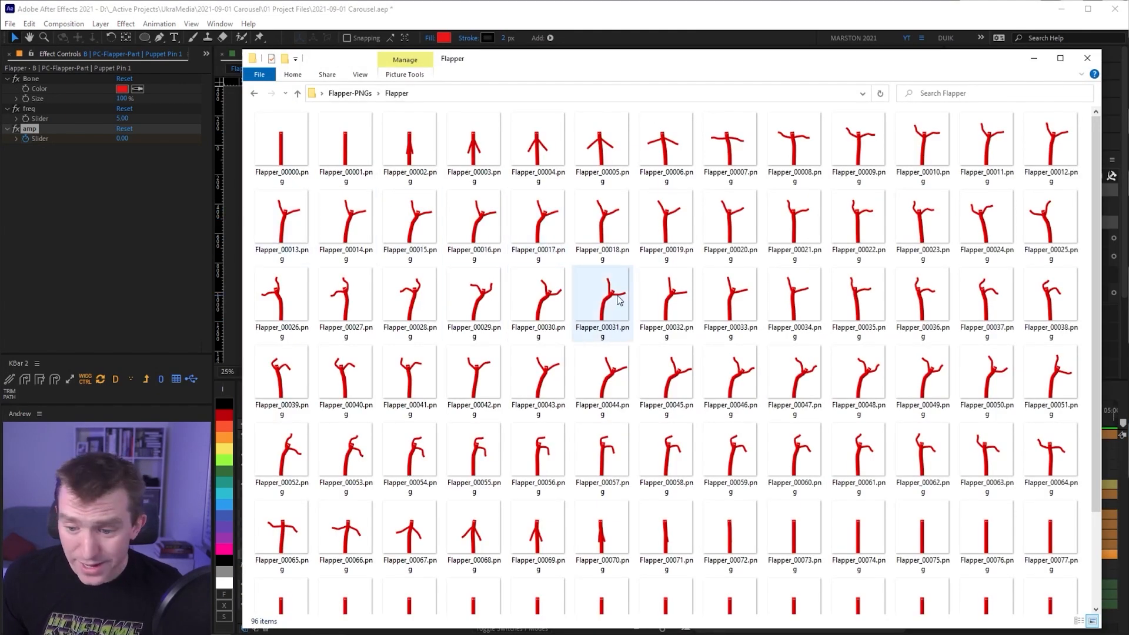
scroll(618, 300, "down", 1)
scroll(823, 412, "up", 3)
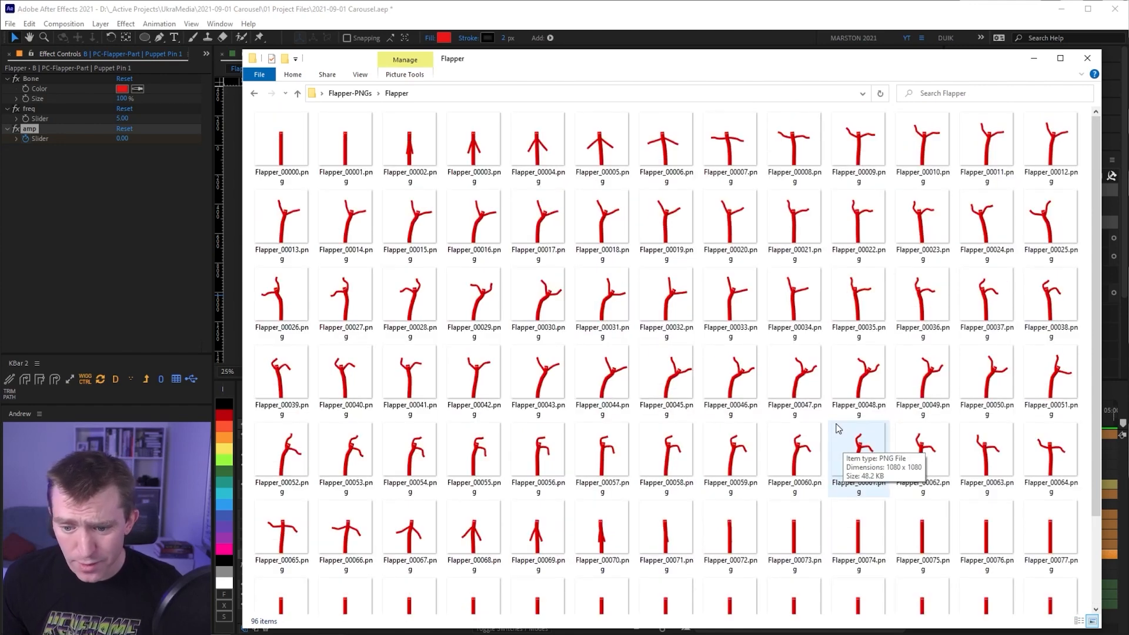
left_click_drag(603, 300, 626, 11)
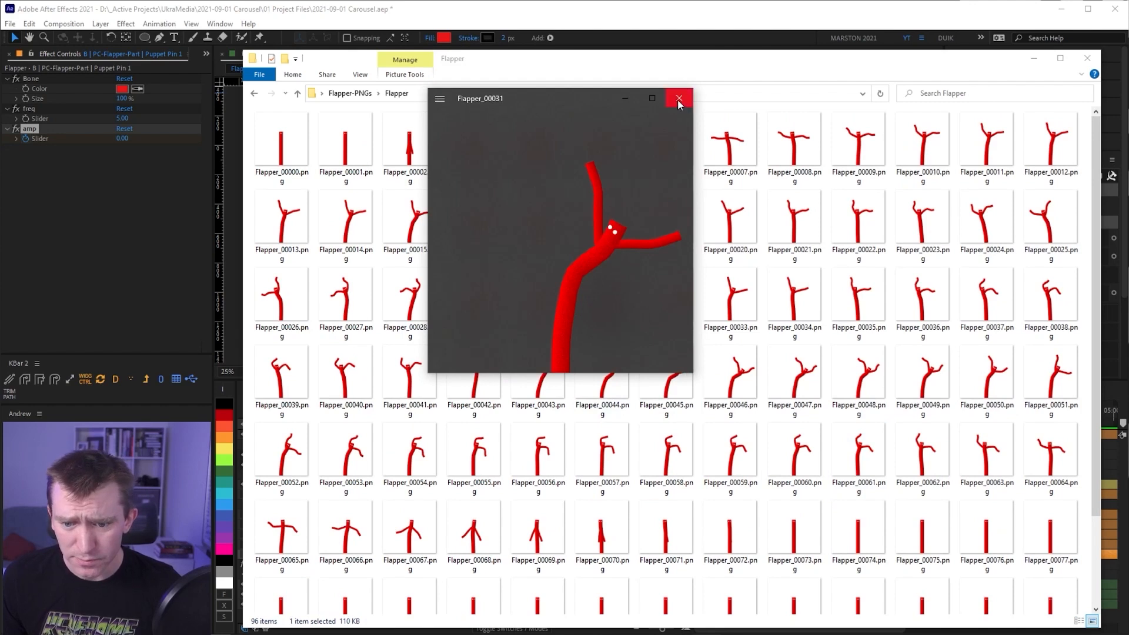
left_click(680, 98)
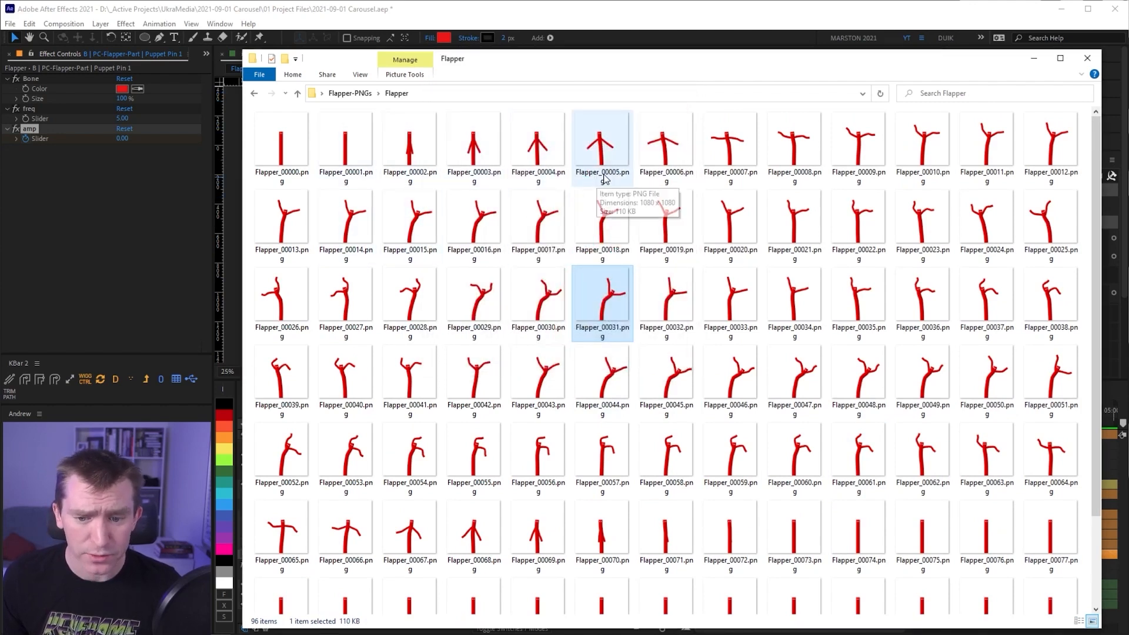
left_click(1087, 58)
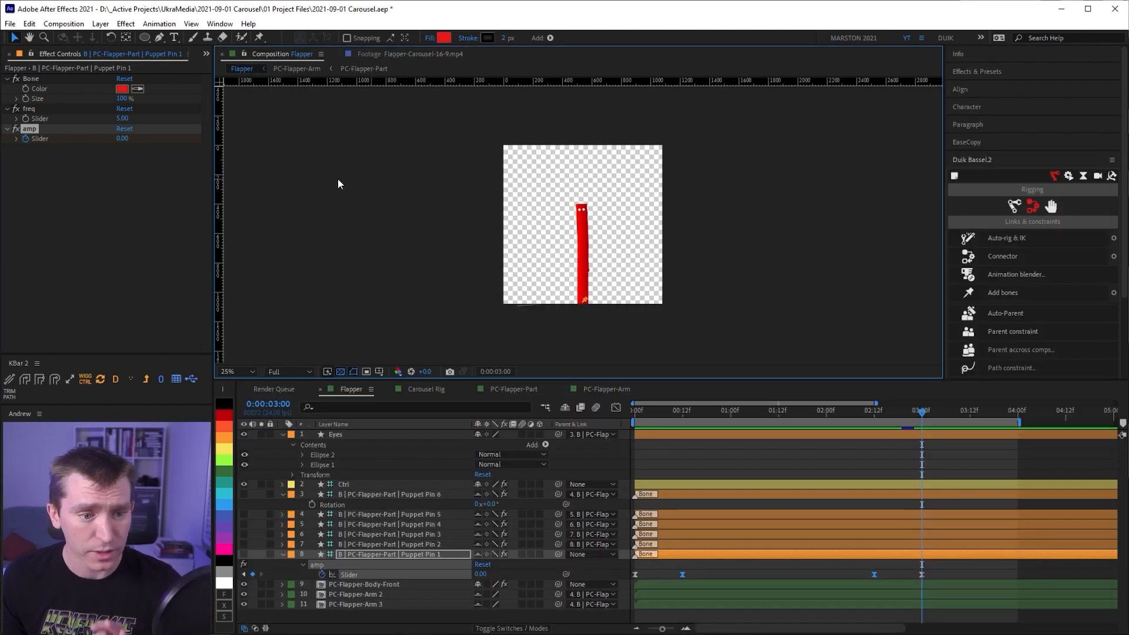
Collapse the expanded properties of all layers in the Flapper timeline
left_click(300, 436)
key("ctrl+a")
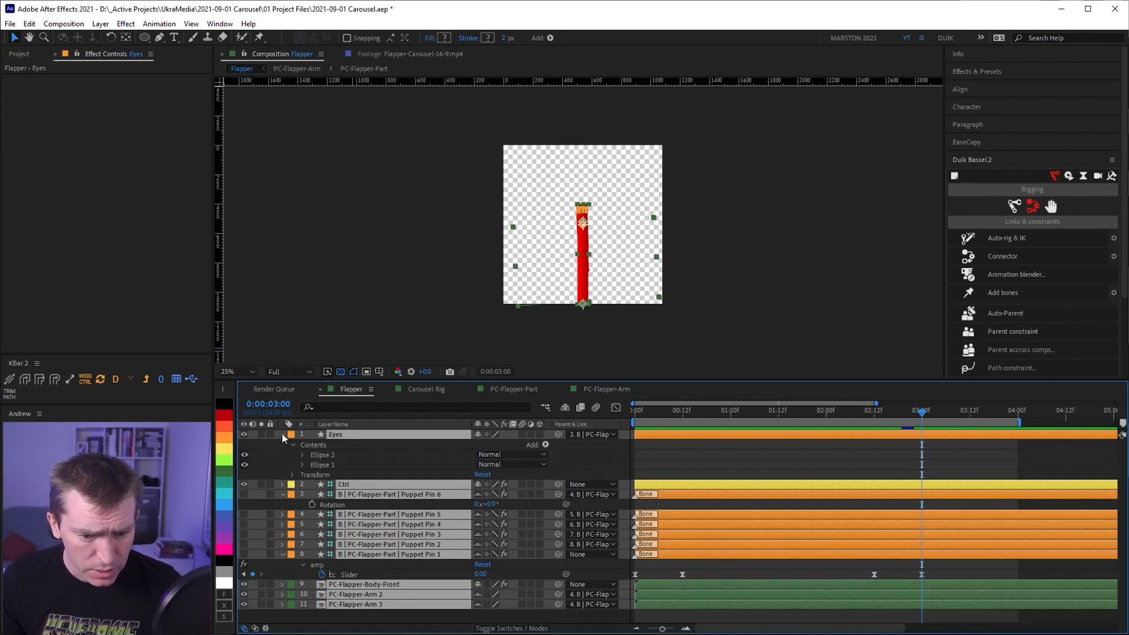
left_click(282, 435)
Open and preview the Carousel Rig composition, then duplicate it in the 01-RenderComps folder
left_click(27, 56)
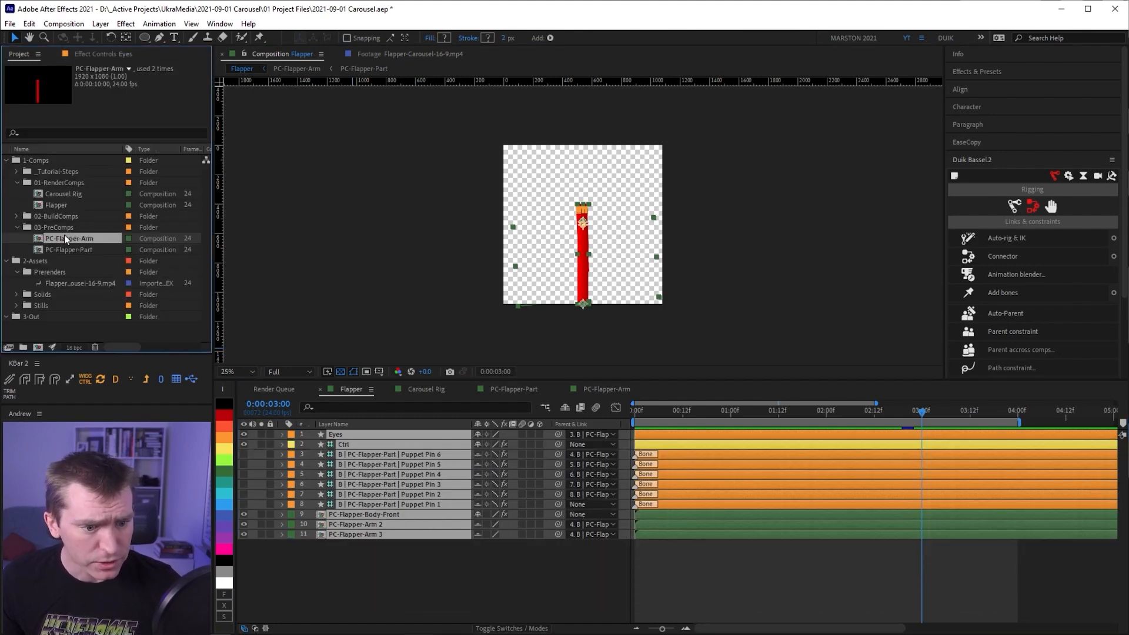
left_click(16, 228)
left_click(44, 194)
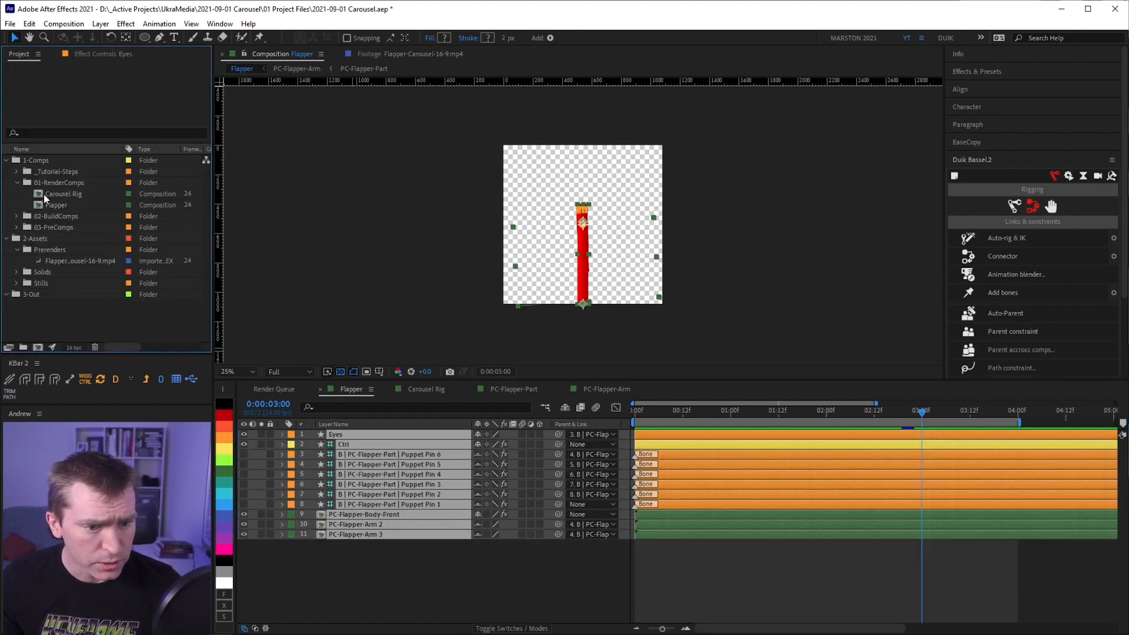
double_click(57, 194)
key("space")
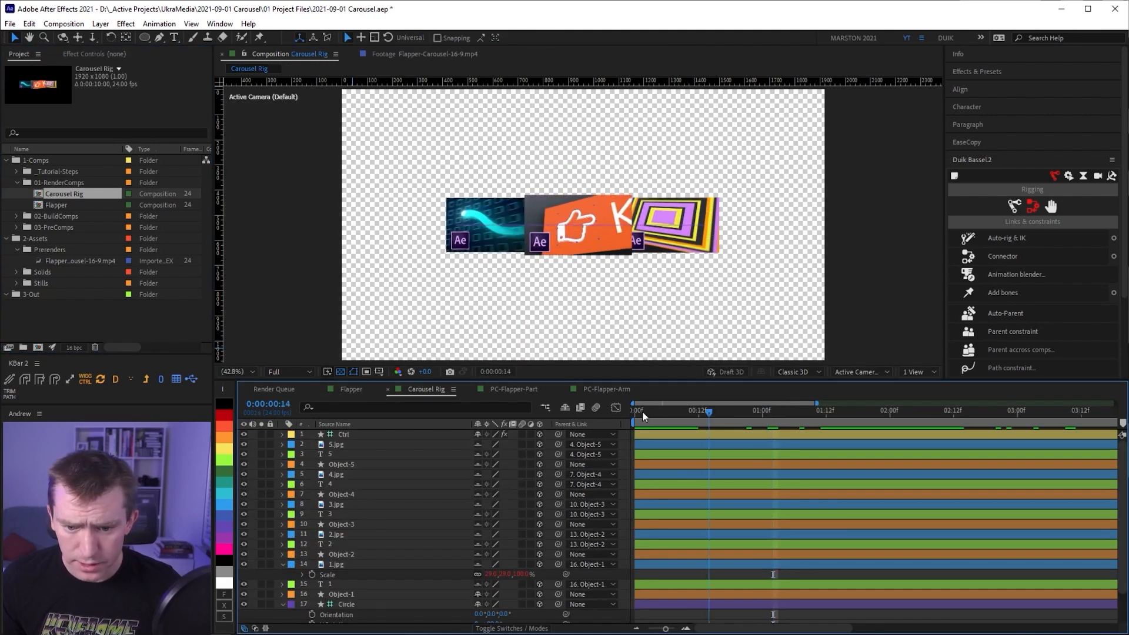
left_click(80, 193)
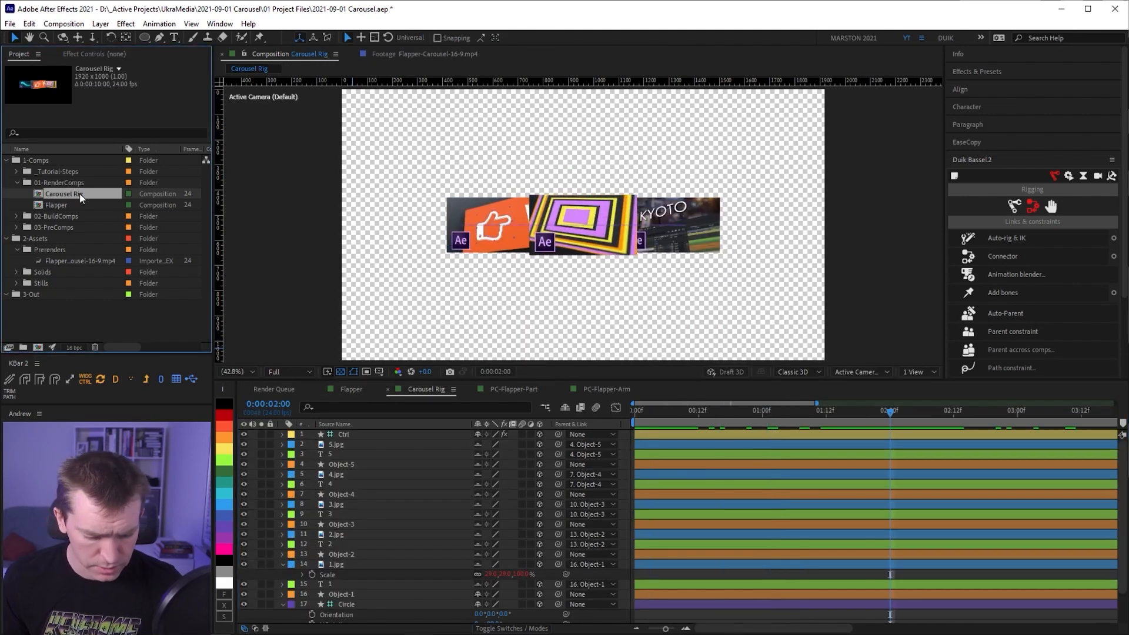
key("ctrl+d")
Rename the original Flapper composition as BC-Flapper and move it into the 02-BuildComps folder
left_click(61, 216)
key("Return")
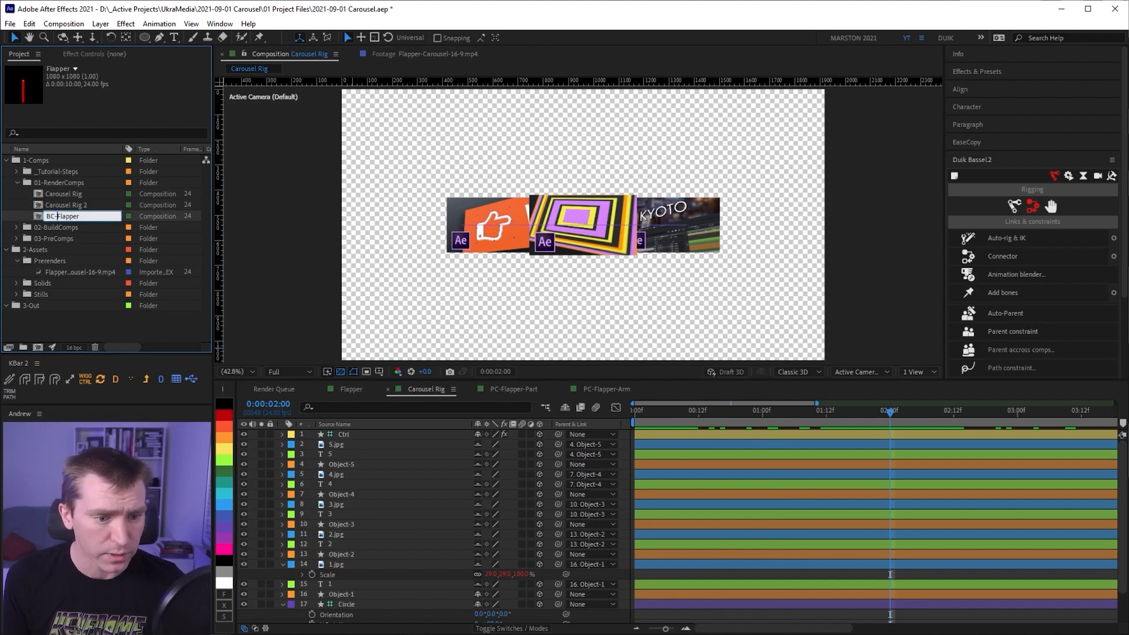
key("Return")
mouse_move(64, 217)
left_mouse_down()
mouse_move(71, 236)
mouse_move(66, 217)
mouse_move(69, 227)
left_mouse_up()
Rename the Carousel Rig 2 composition as Flapper and open it
left_click(60, 205)
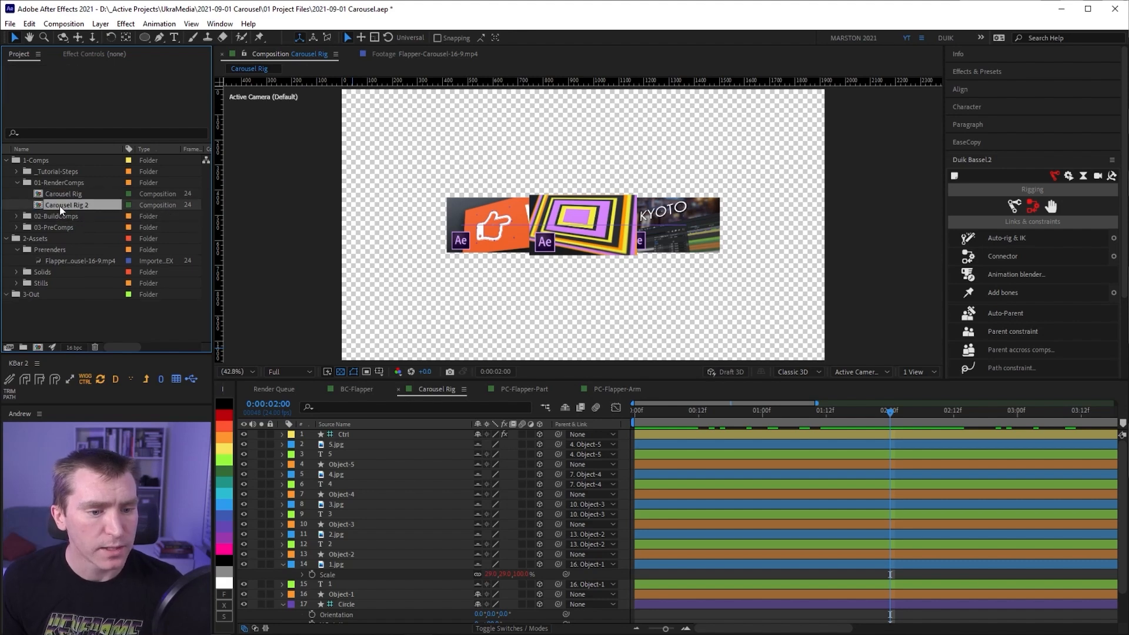
key("Return")
type("Flapper")
key("Return")
double_click(70, 207)
Delete the layers from 5.jpg through text layer 1, leaving out Ctrl, Object-1 and Circle
left_click(360, 457)
left_click(283, 565)
left_click(282, 593)
left_click_drag(731, 414, 709, 425)
left_click(336, 446)
left_click(342, 574, "shift")
key("Delete")
Move the Flapper composition's current time to 0:00:00:20 and create a project folder named PNG-Flapper-2 inside Stills
left_click_drag(689, 409, 742, 411)
left_click(364, 445)
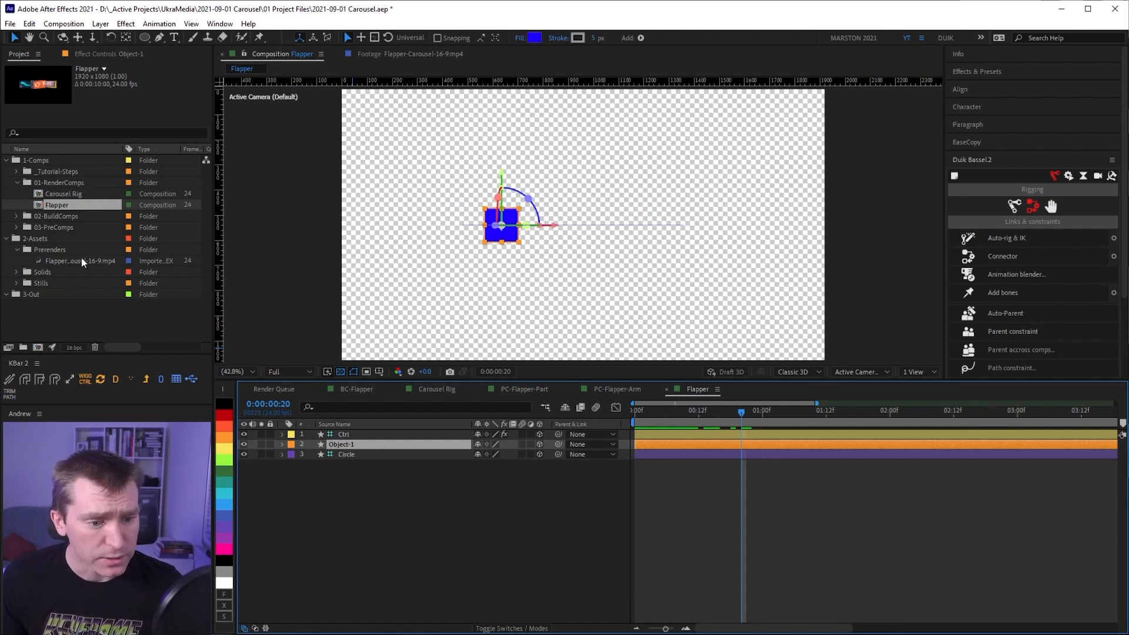
left_click(43, 239)
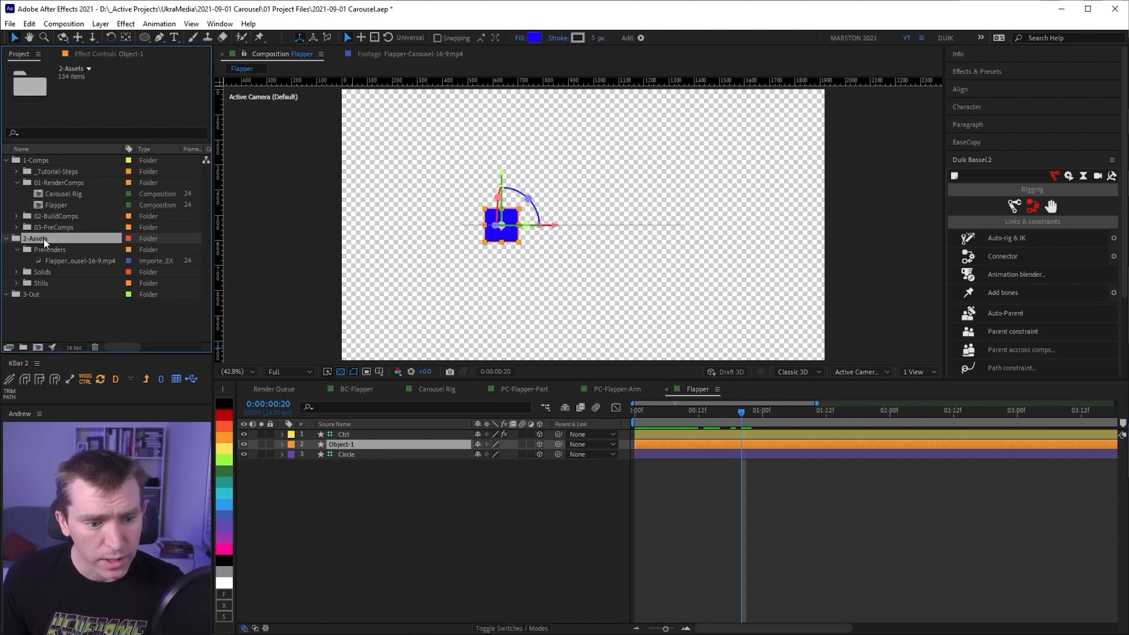
left_click(17, 283)
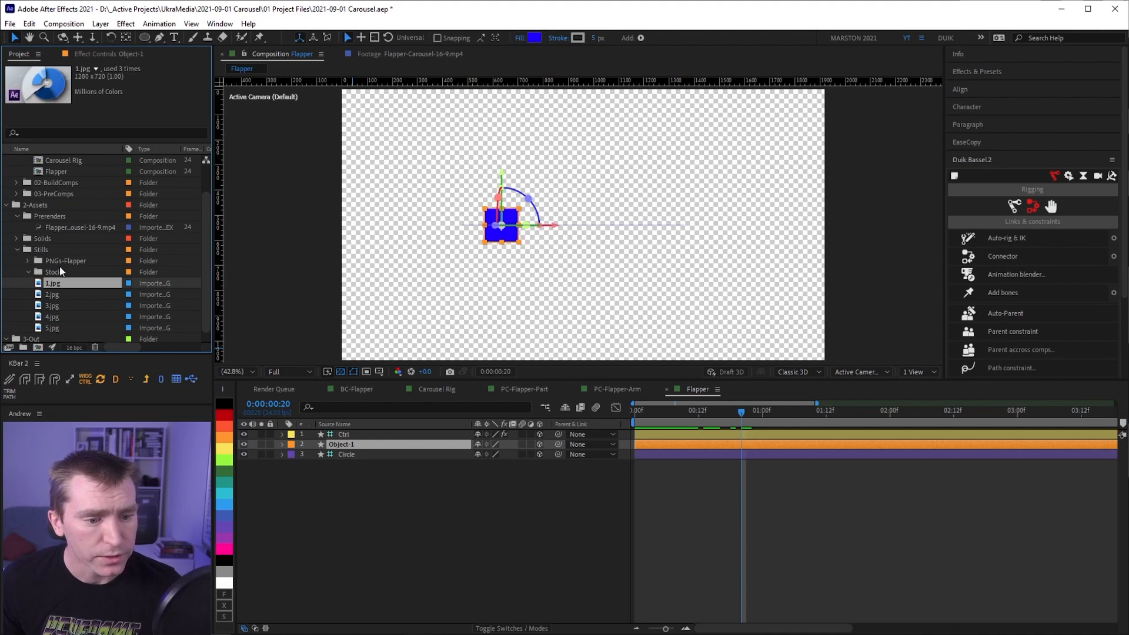
left_click(51, 253)
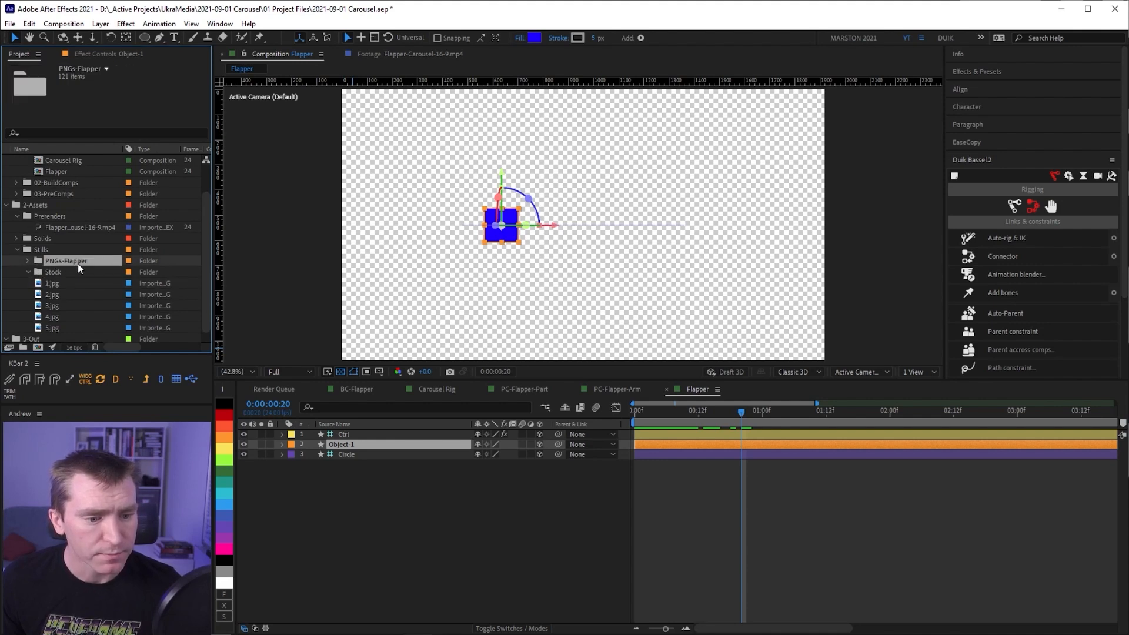
left_click(23, 348)
type("PNG-Flapper-2")
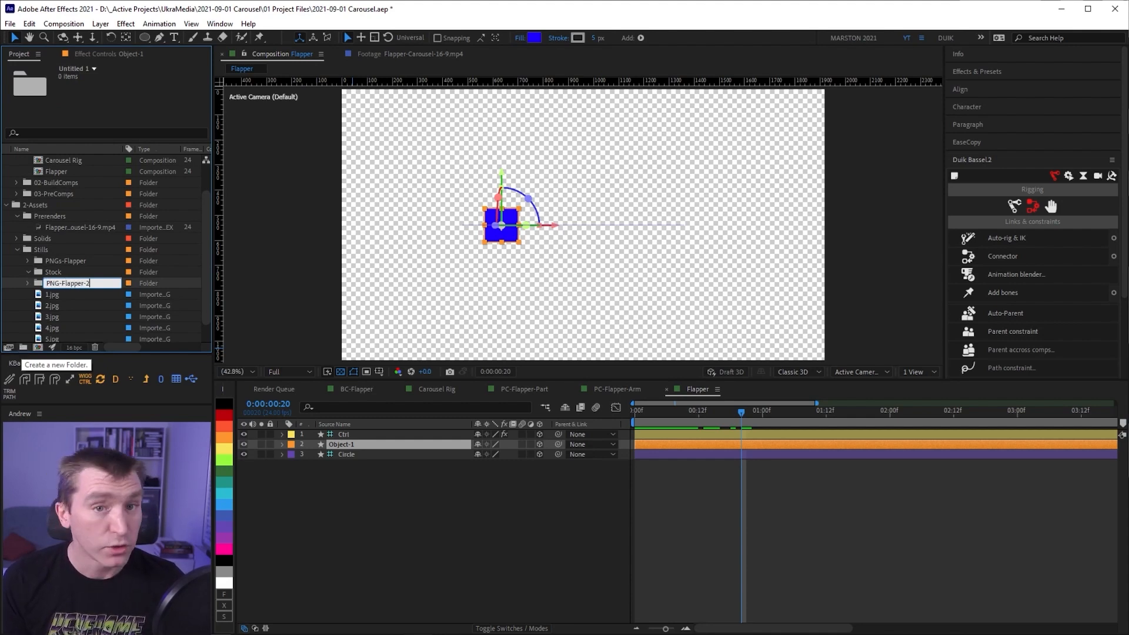
key("Return")
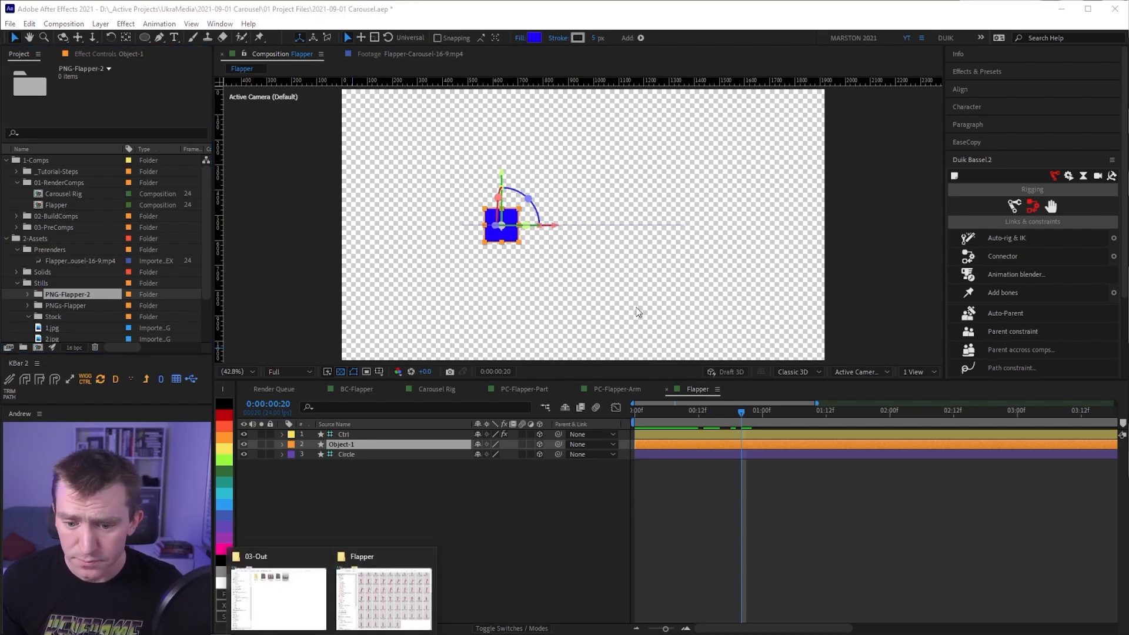
Import the rendered Flapper PNG frames as individual files into the PNG-Flapper-2 folder and look through its contents
left_click(410, 592)
left_click_drag(497, 241, 76, 294)
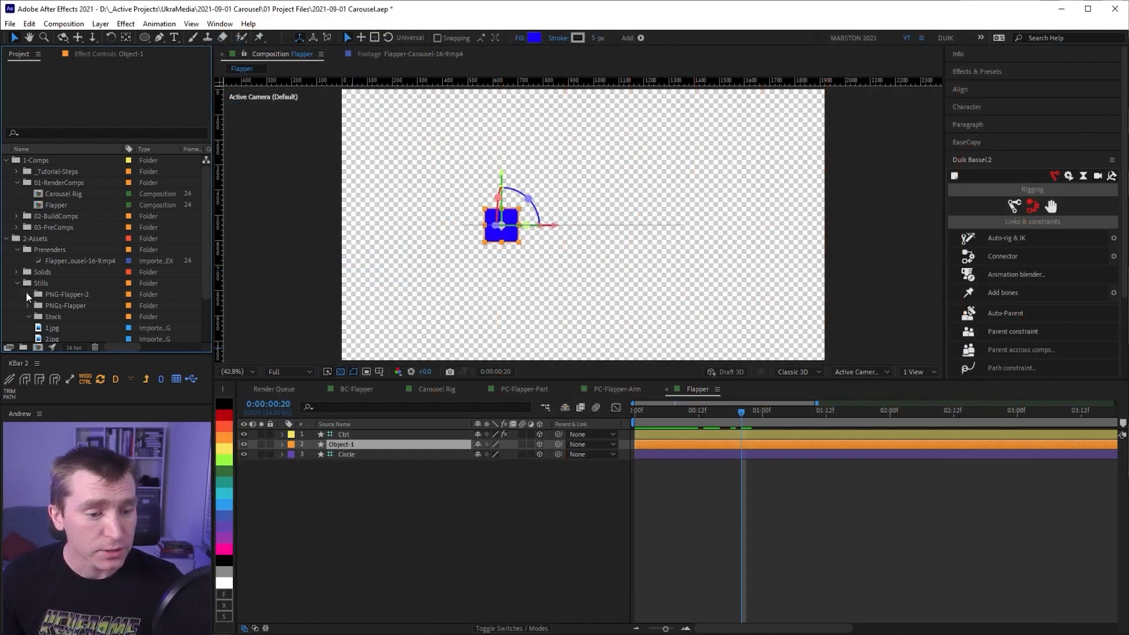
left_click(27, 294)
scroll(72, 292, "down", 3)
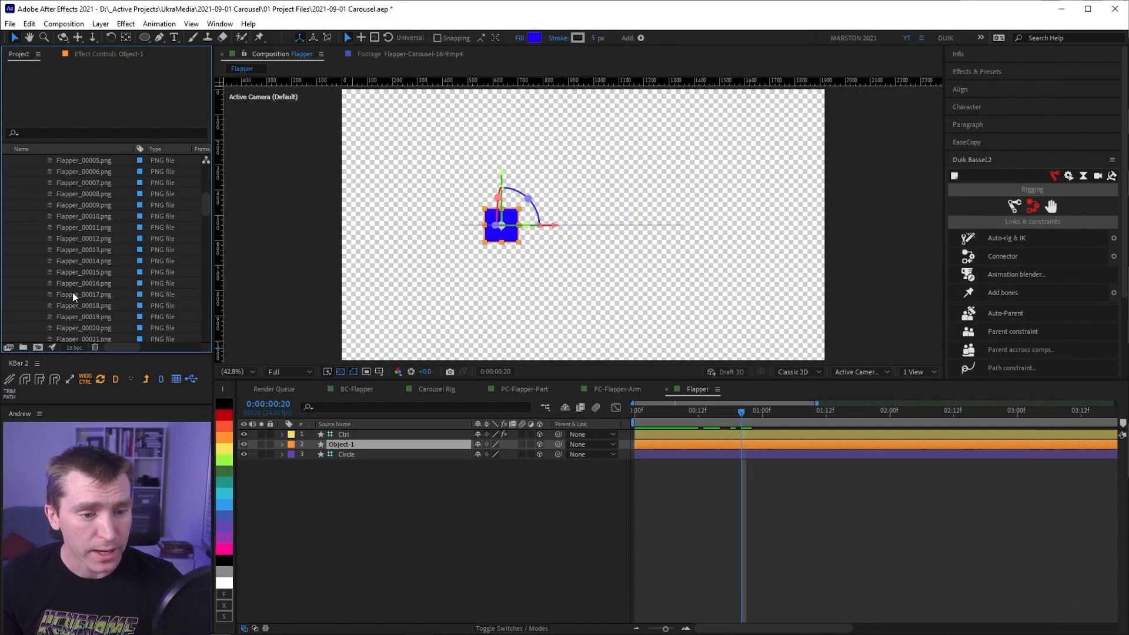
scroll(72, 285, "down", 6)
scroll(72, 281, "up", 15)
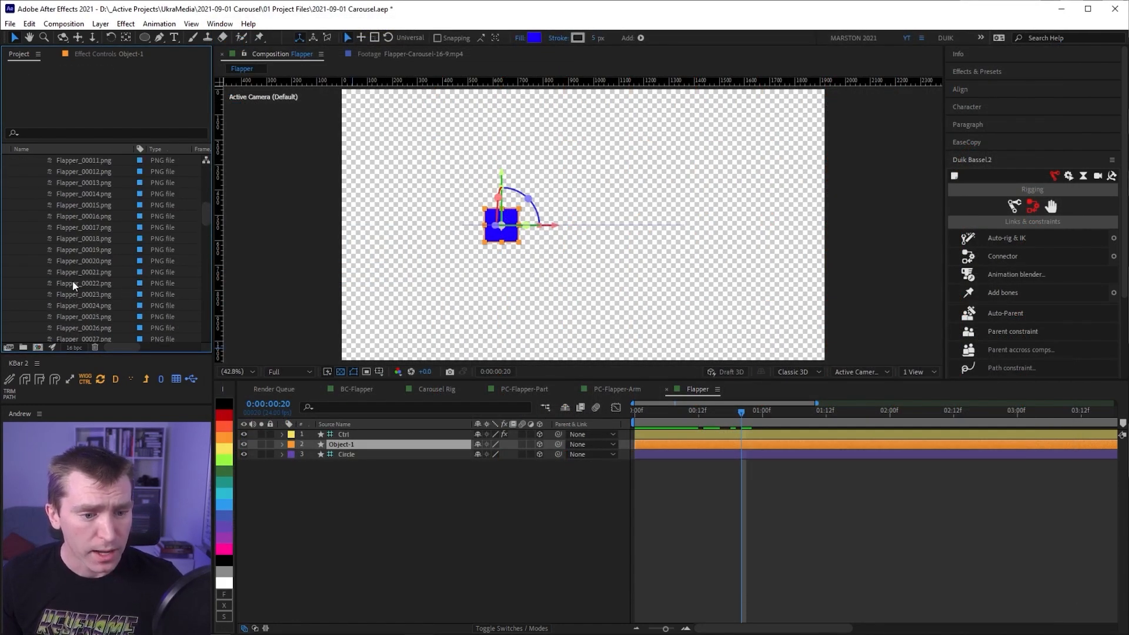
Add Flapper_00000.png to the Flapper composition below Ctrl, starting at the composition's first frame, and make it a 3D layer
left_click(105, 271)
left_click_drag(104, 271, 365, 435)
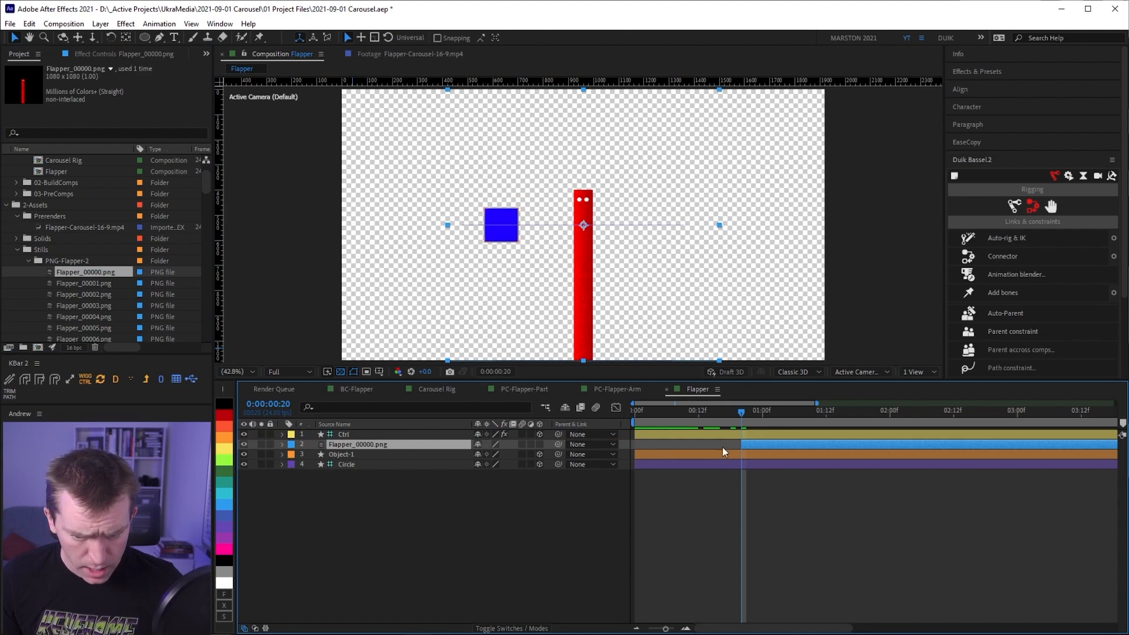
left_click_drag(729, 444, 647, 445)
left_click(539, 444)
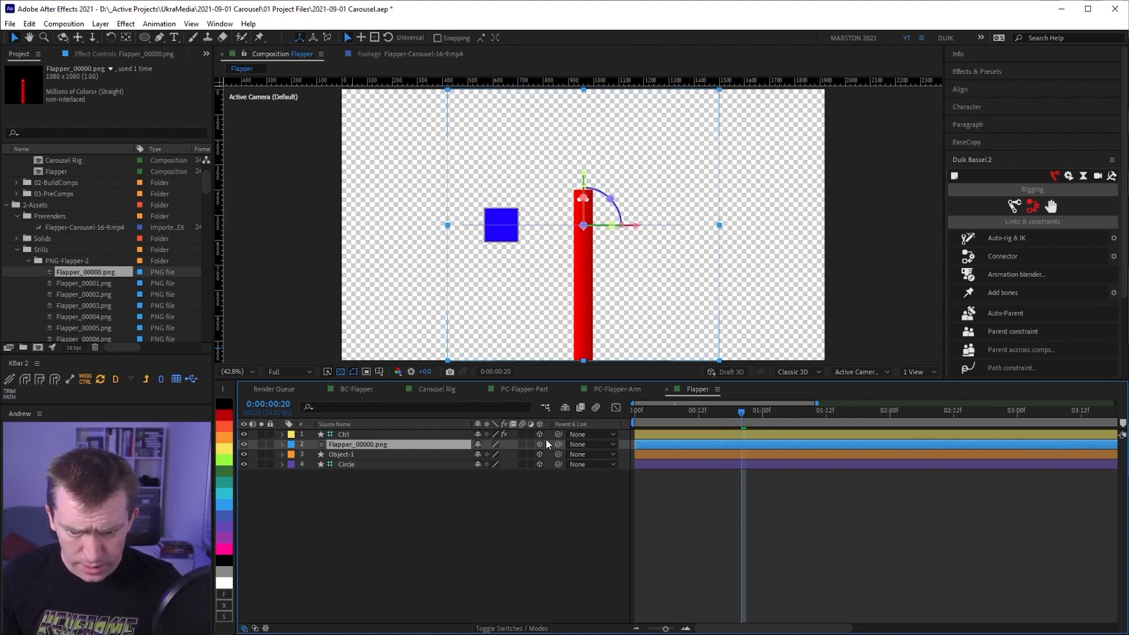
Copy the layer-counting for loop from Object-1's Position expression and remove it from there
left_click(351, 436)
left_click(105, 51)
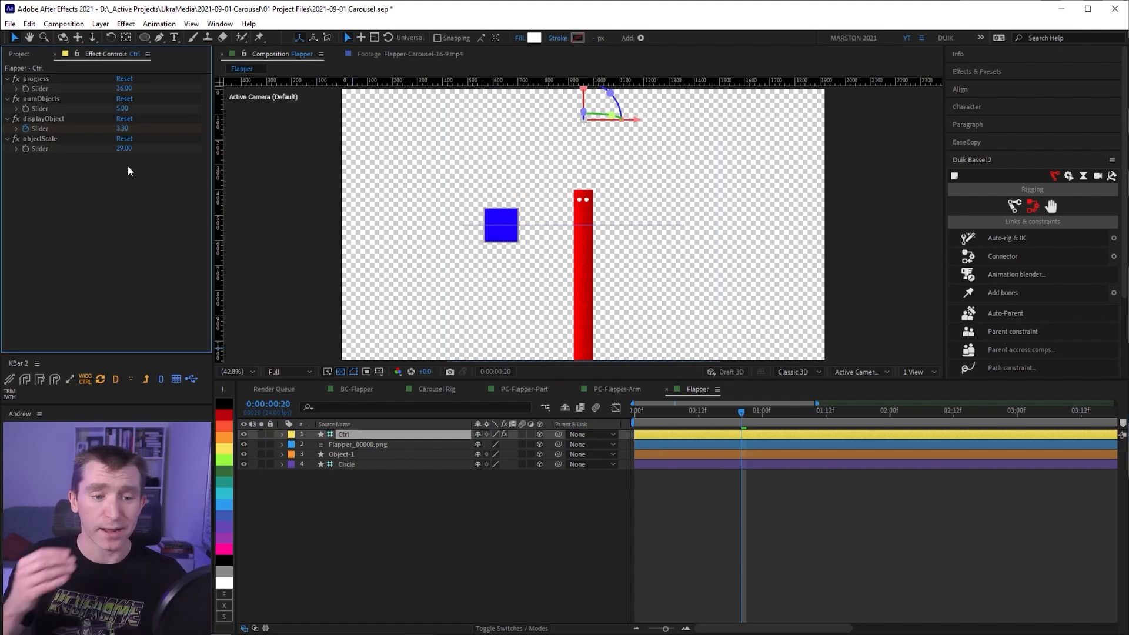
left_click(336, 454)
key("p")
left_click(302, 465)
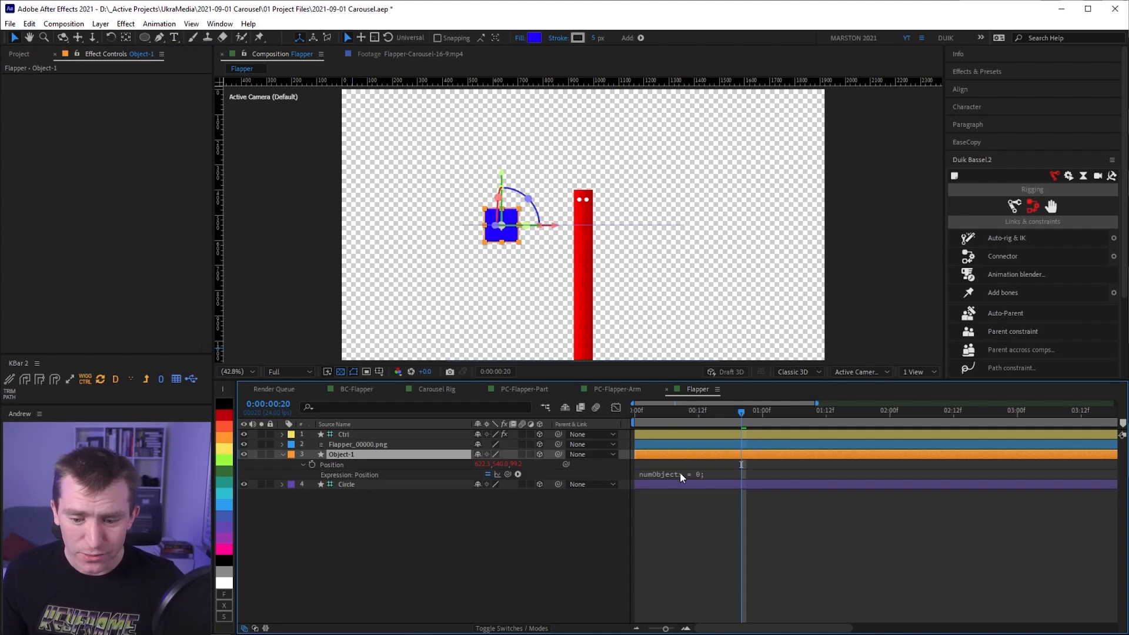
left_click(747, 474)
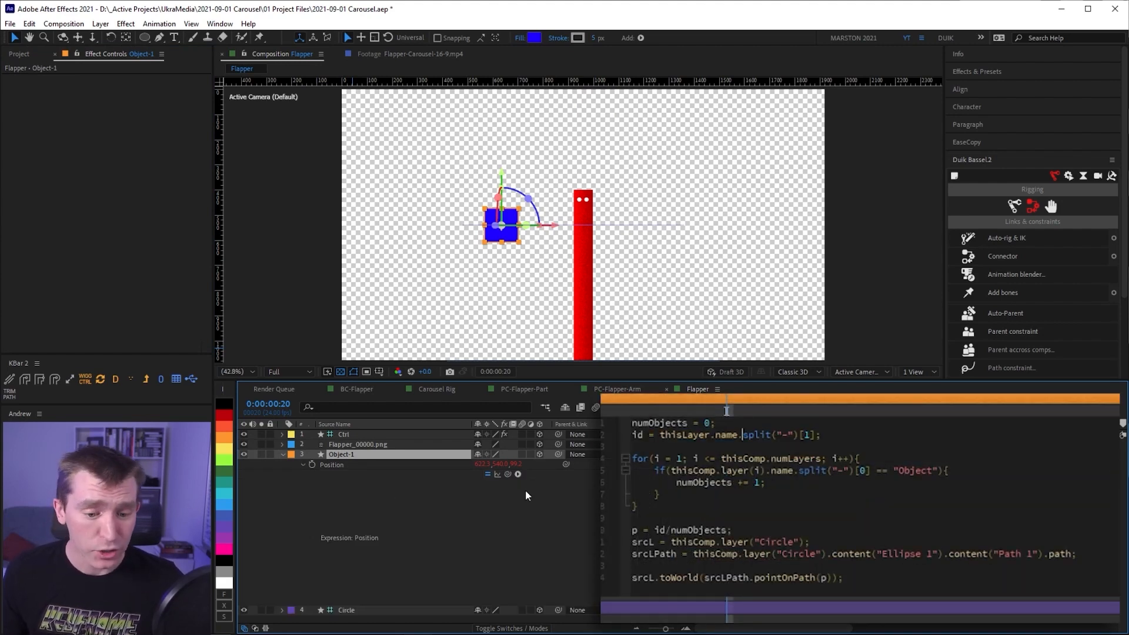
left_click_drag(677, 505, 820, 436)
key("ctrl+c")
key("BackSpace")
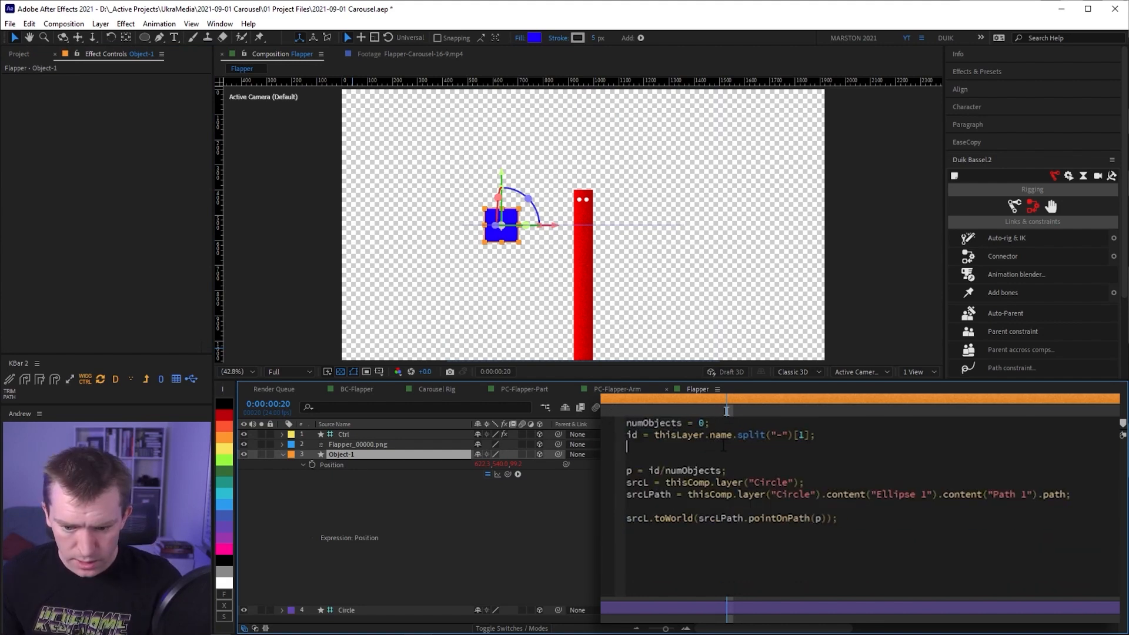
Remove all keyframes from the displayObject slider on the Ctrl layer
left_click(388, 432)
left_click(45, 100)
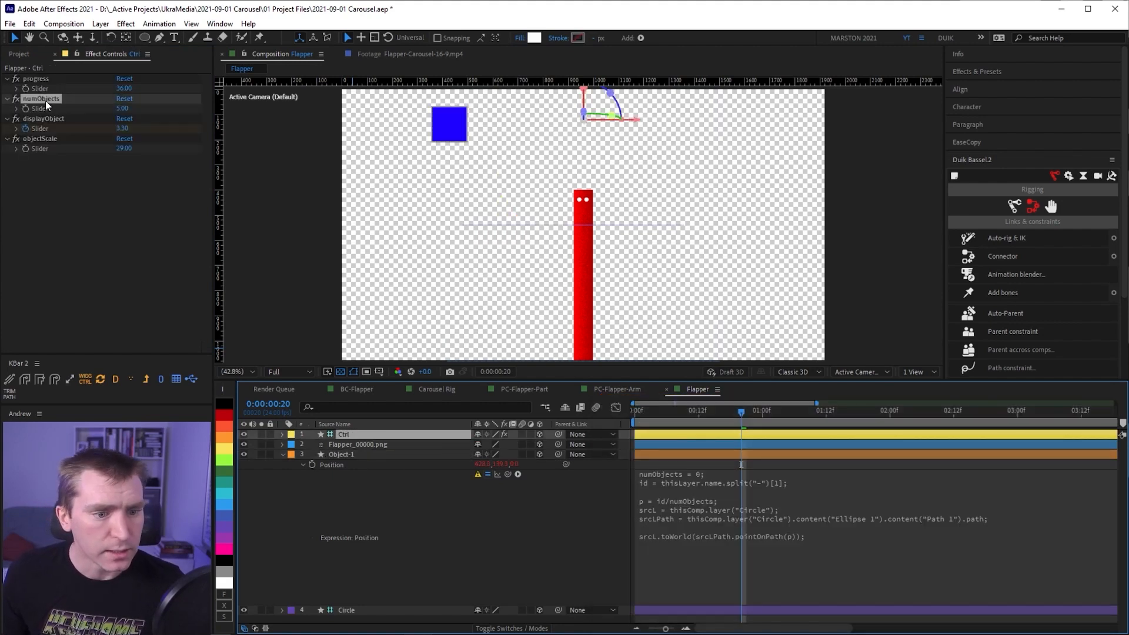
double_click(40, 109)
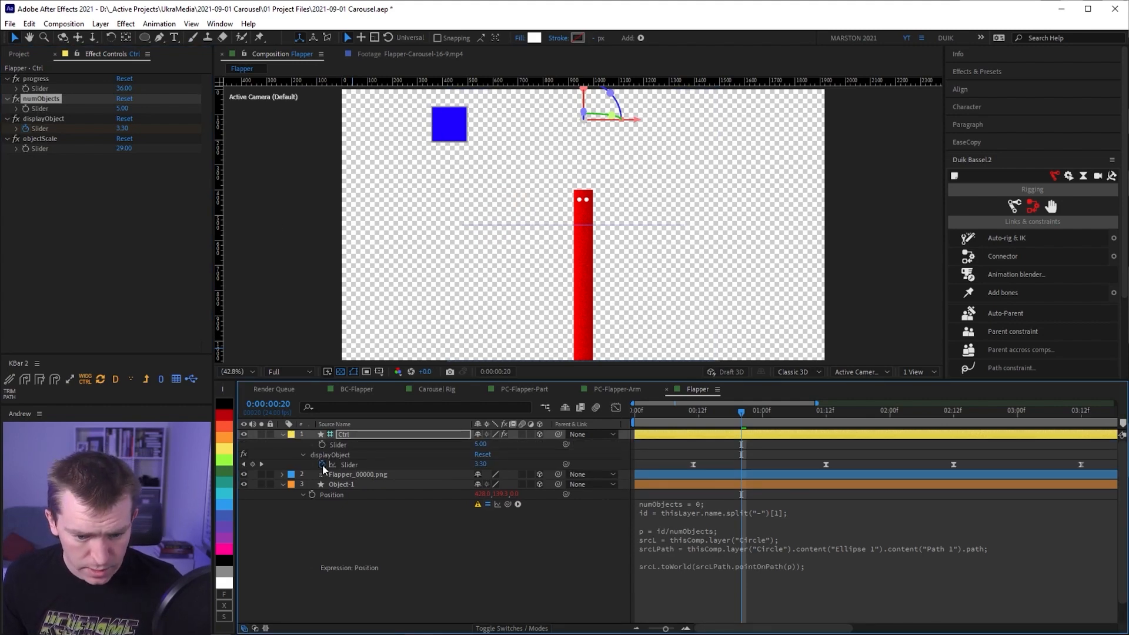
left_click(322, 464)
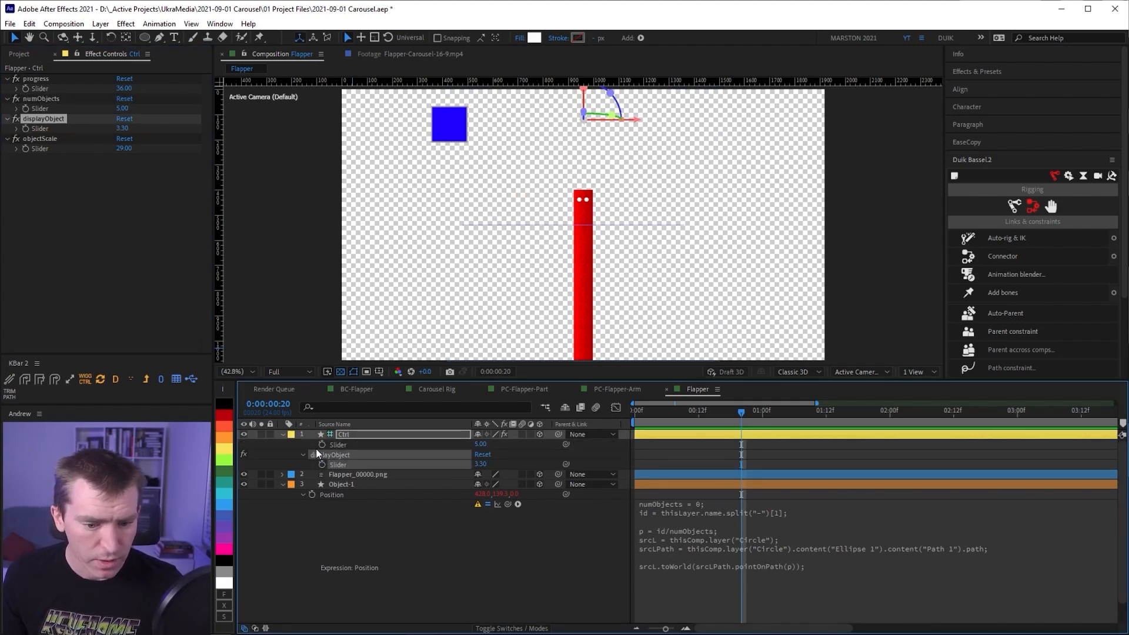
left_click(315, 446)
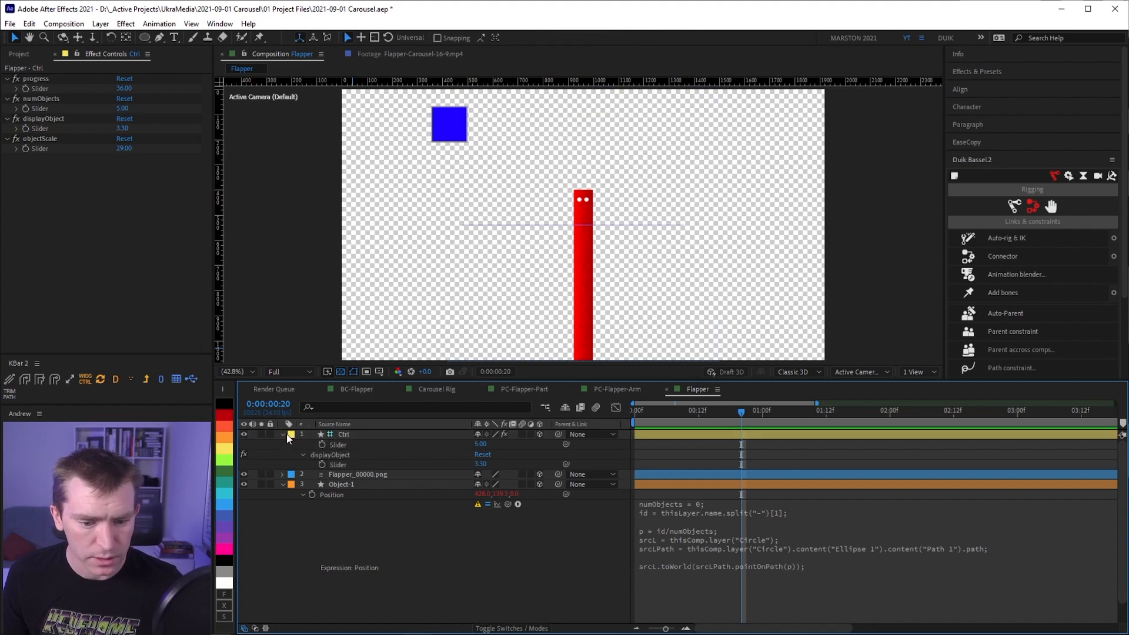
Add an expression to Ctrl's numObjects slider and paste the copied for loop as its content
left_click(347, 436)
key("e")
left_click(323, 463)
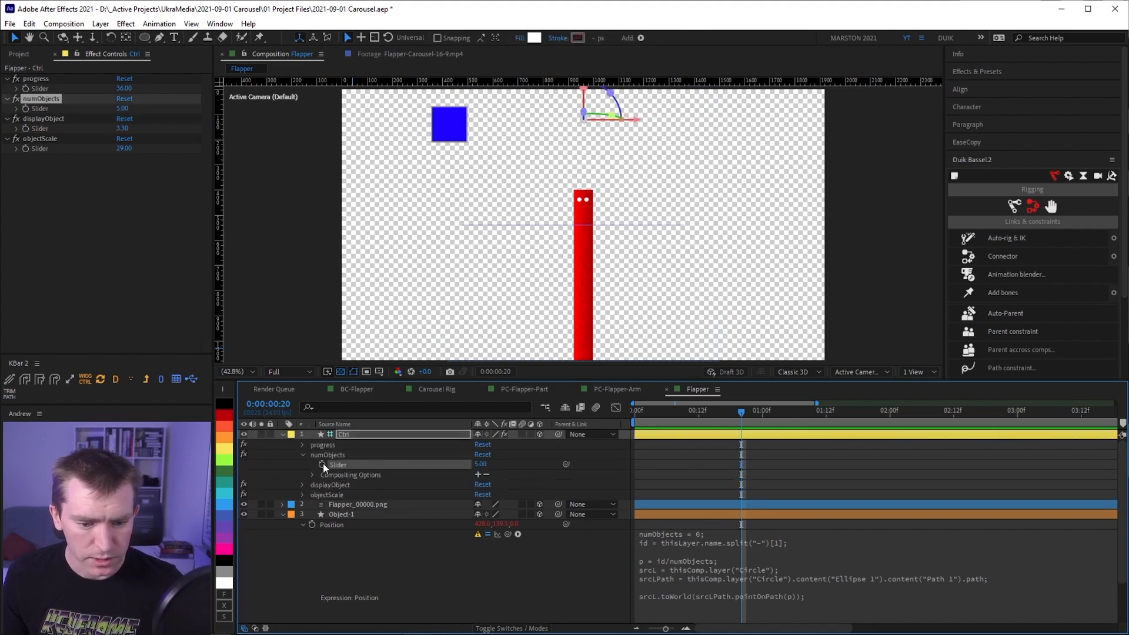
left_click(323, 463, "alt")
left_click_drag(645, 439, 645, 591)
left_click_drag(694, 500, 615, 410)
key("ctrl+v")
Insert the line "val = 0;" above the for loop in the numObjects slider expression
left_click(627, 423)
key("Return")
key("Up")
type("val")
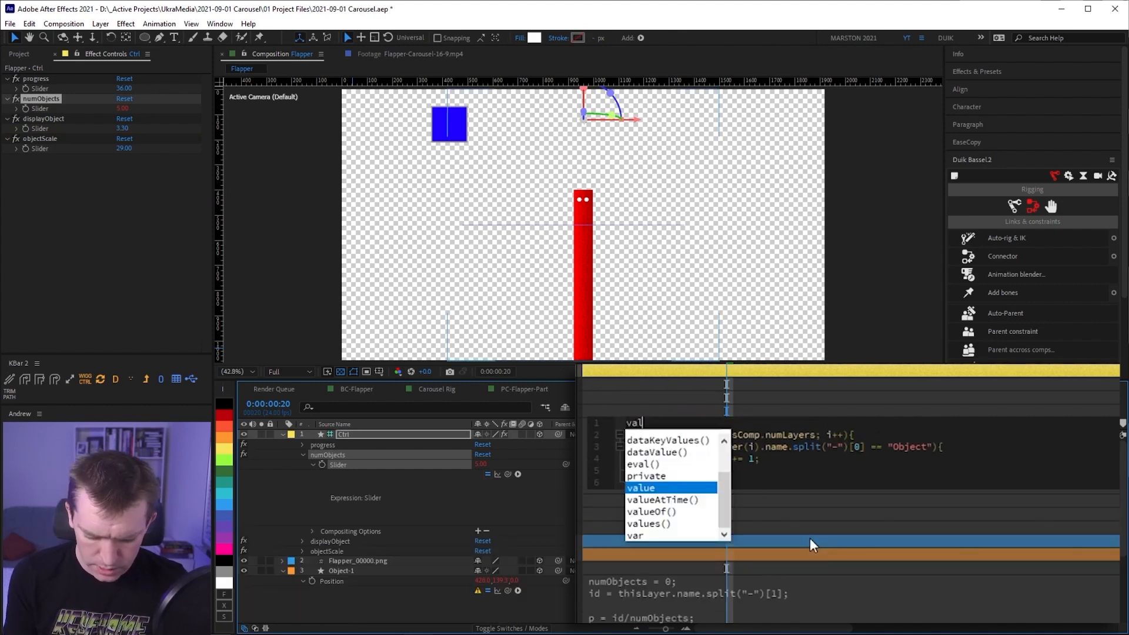
type(" = 0;")
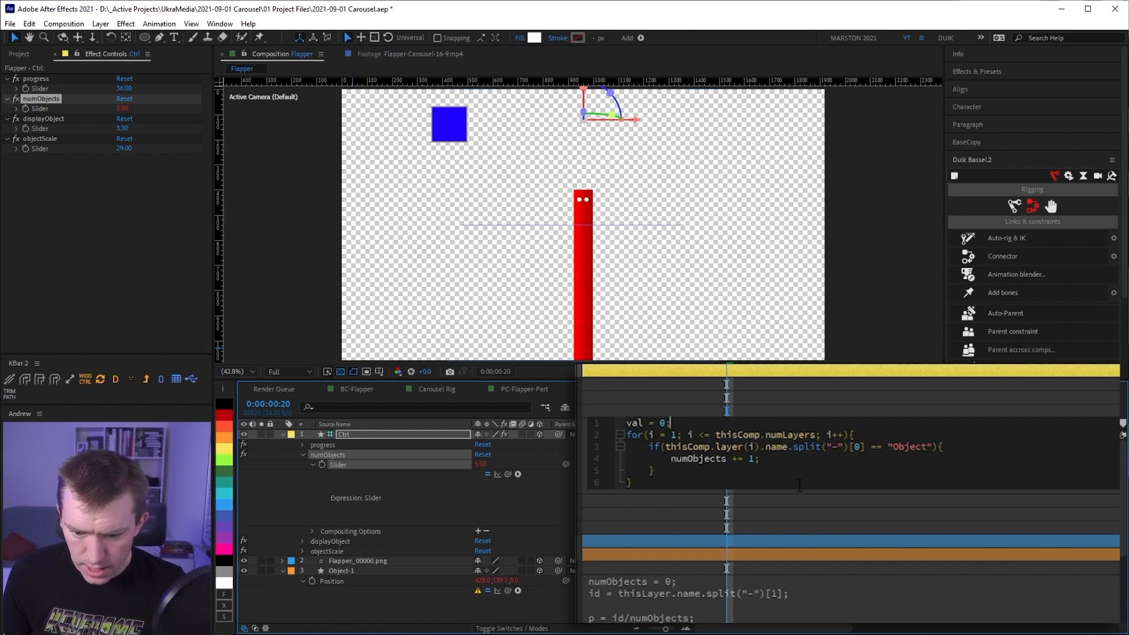
Replace the numObjects variable inside the loop with val so the line reads "val += 1;"
key("Down")
key("Down")
key("Down")
left_click_drag(674, 458, 727, 459)
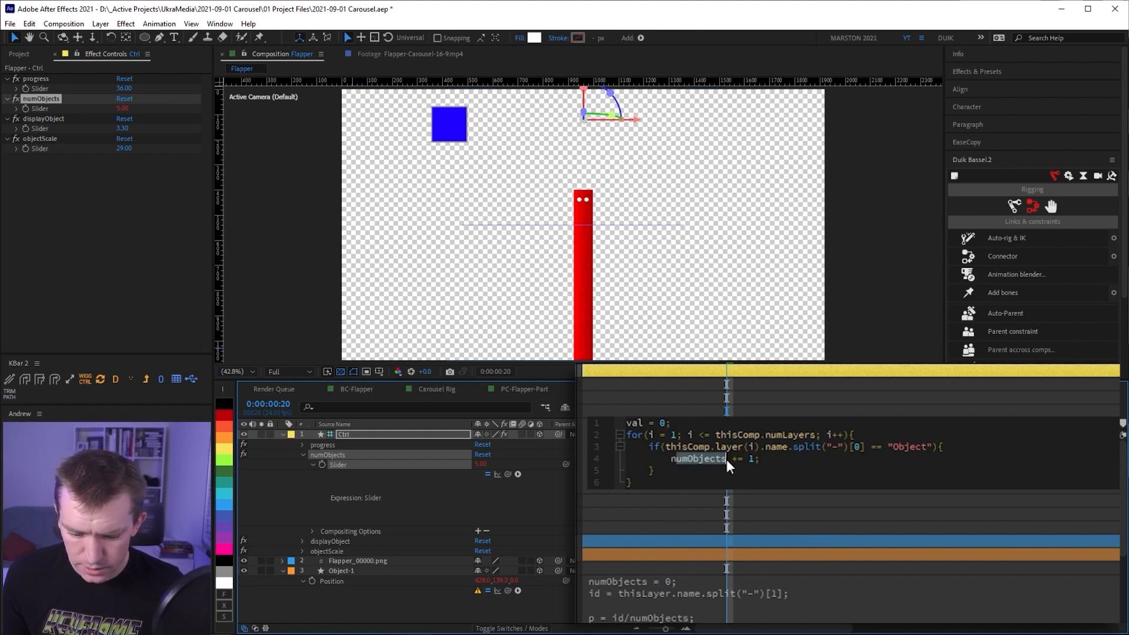
key("BackSpace")
type("val")
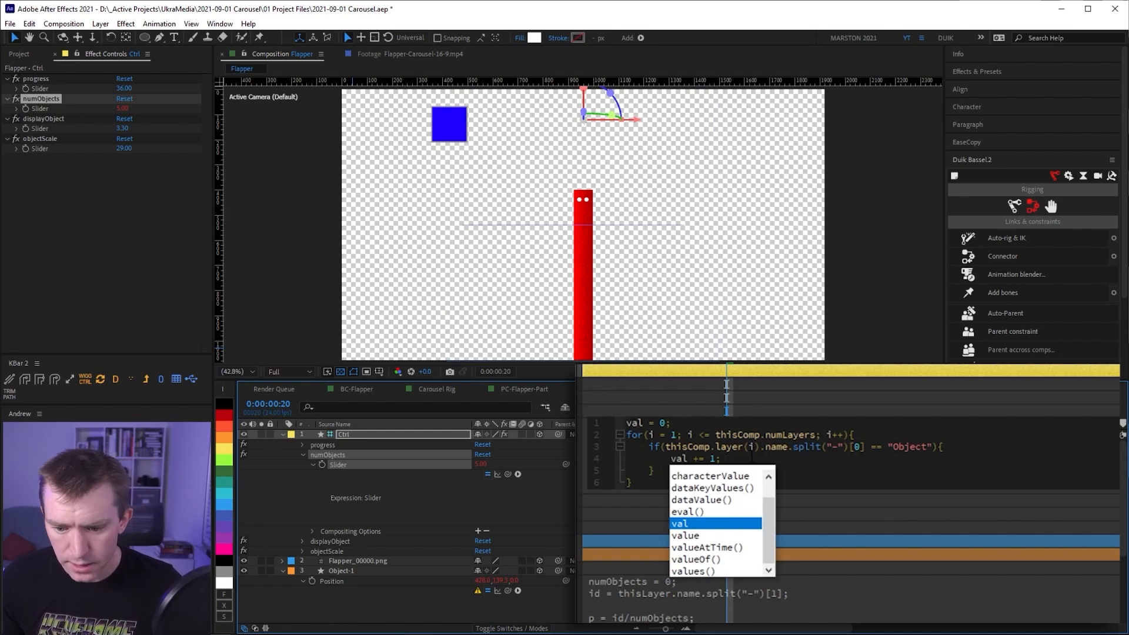
left_click(753, 457)
left_click(675, 422)
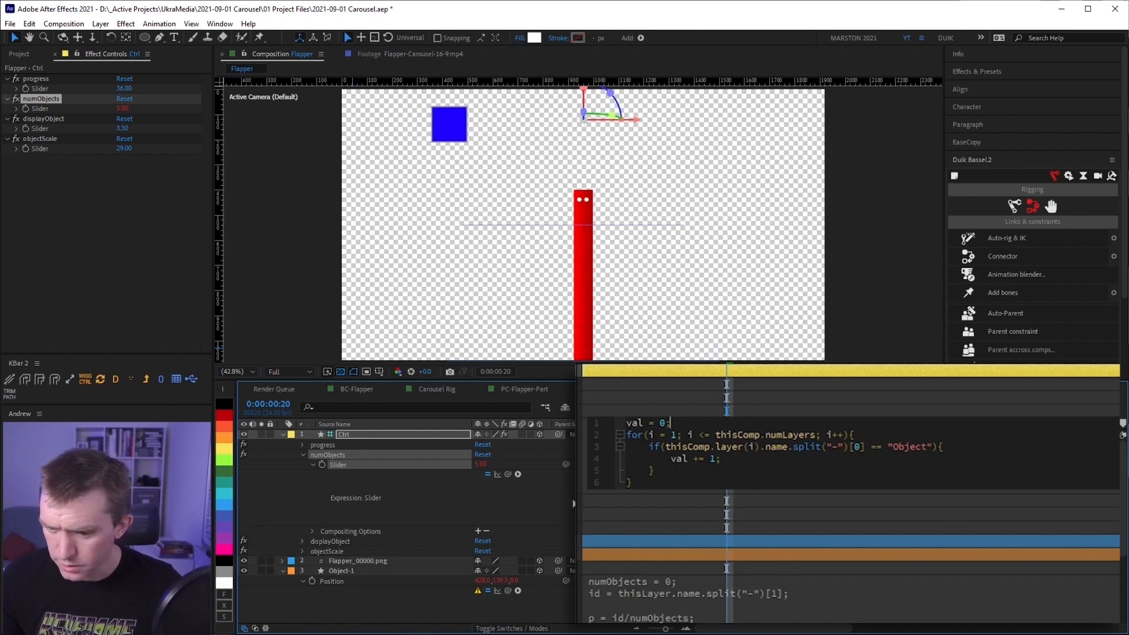
Finish the numObjects slider expression with a separate line "val;" after the loop and apply it
left_click(588, 501)
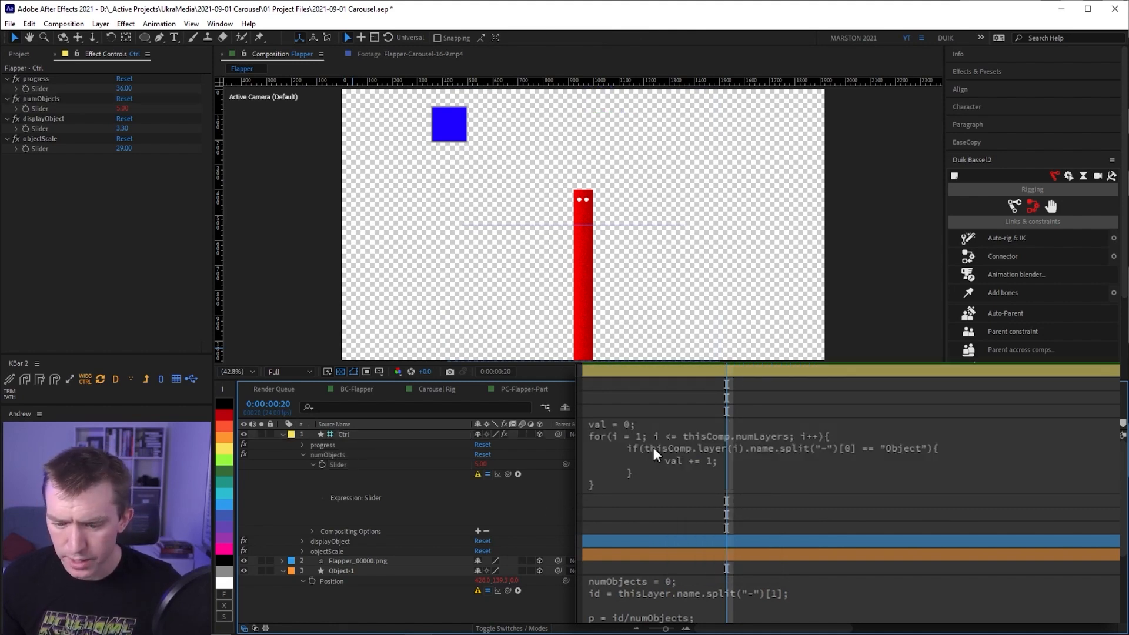
left_click(722, 467)
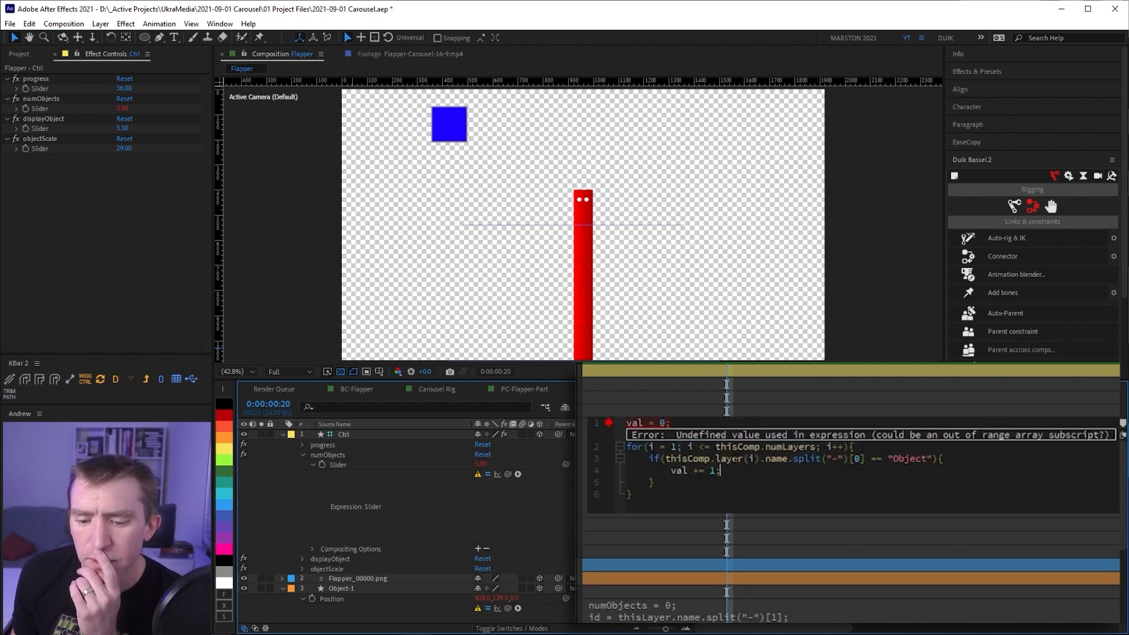
left_click(659, 503)
key("Return")
key("Return")
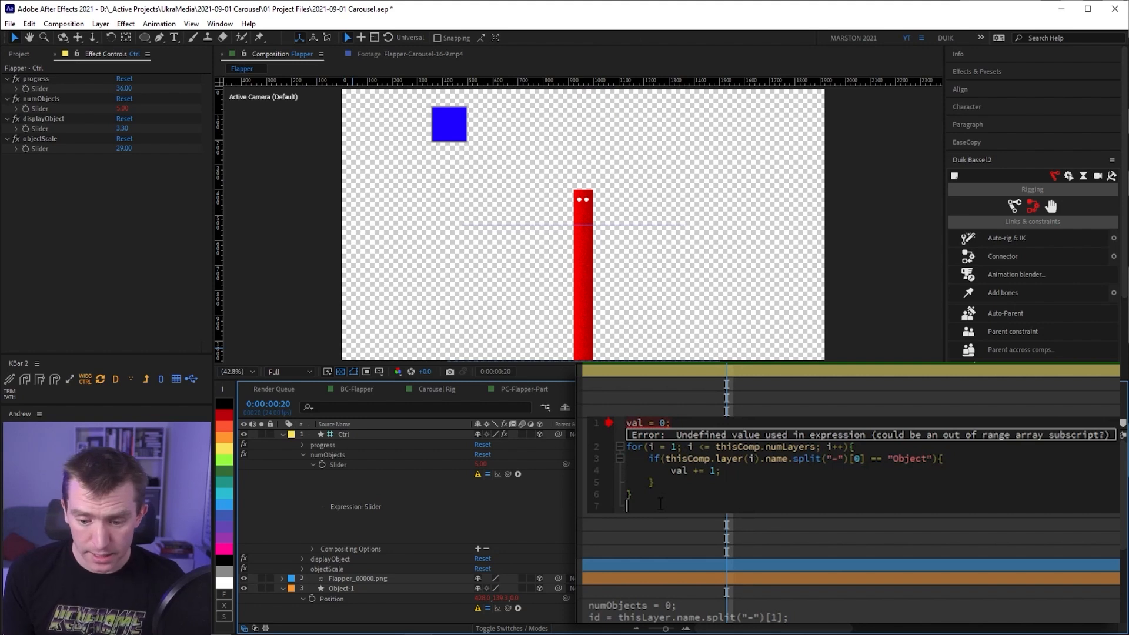
type("val;")
left_click(519, 507)
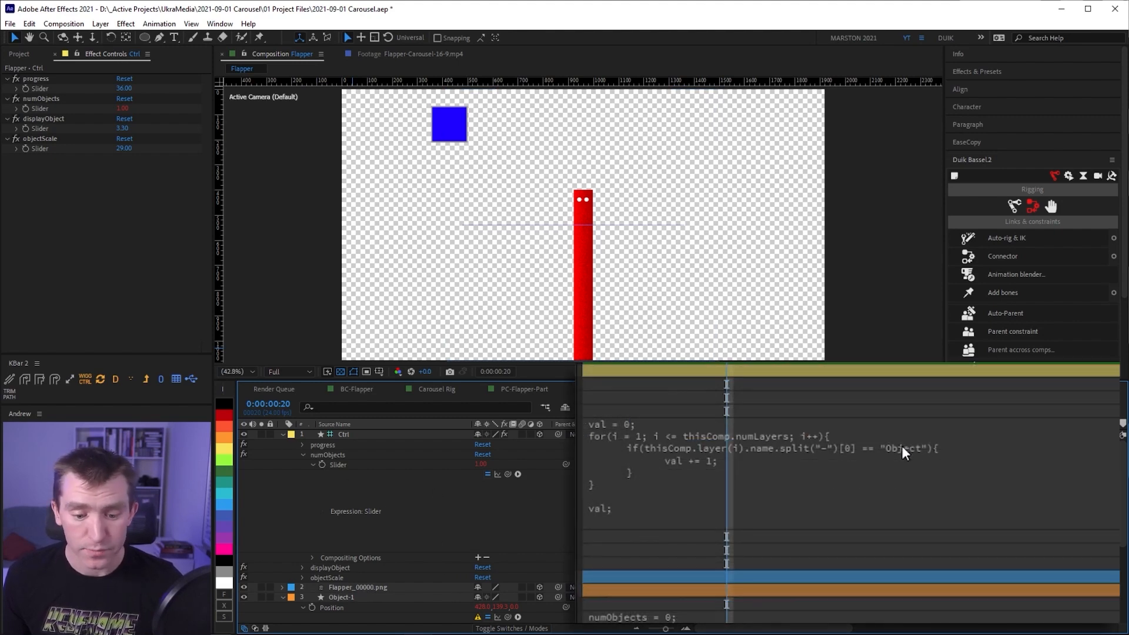
Change the loop condition to split layer names at "_" and match "Flapper", then select the Flapper_00000.png layer
left_click(903, 446)
double_click(908, 447)
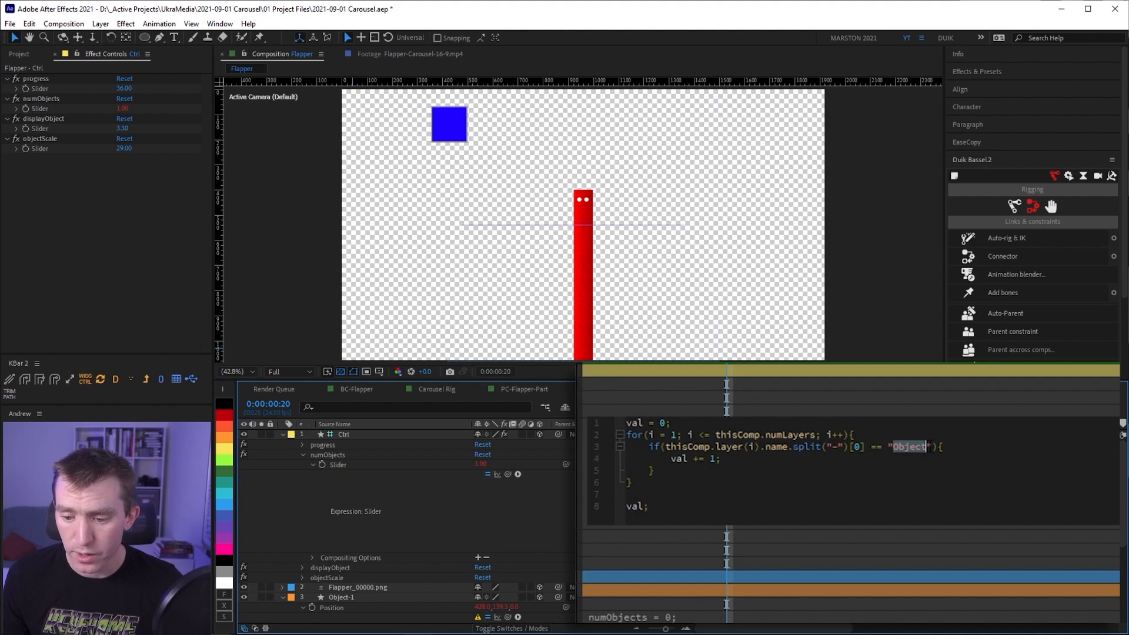
type("Flapper")
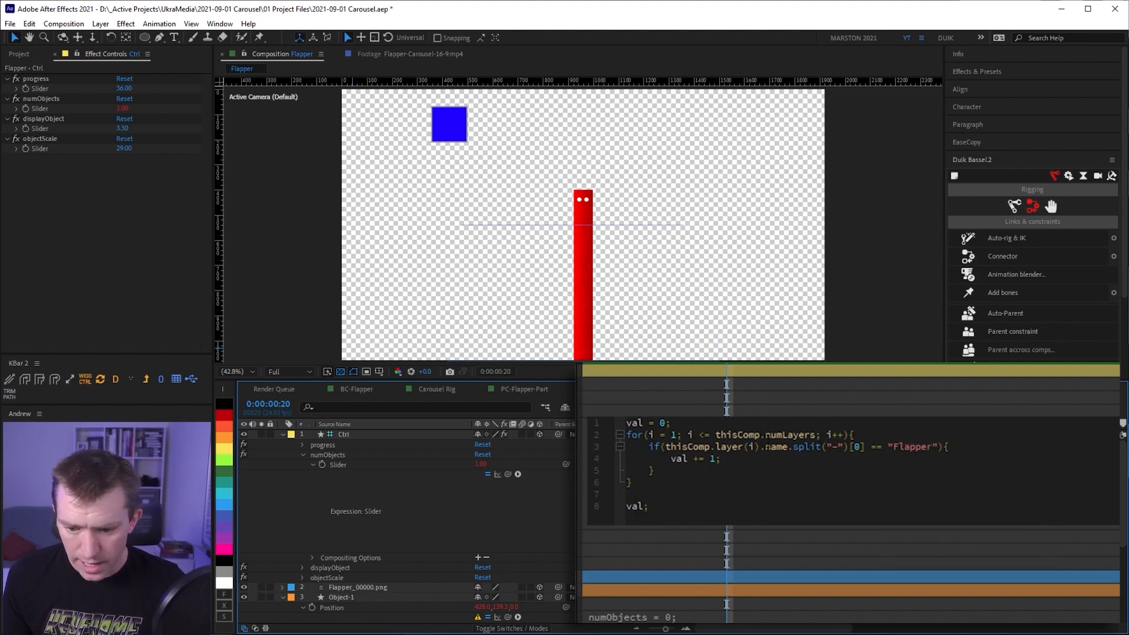
left_click_drag(831, 447, 837, 447)
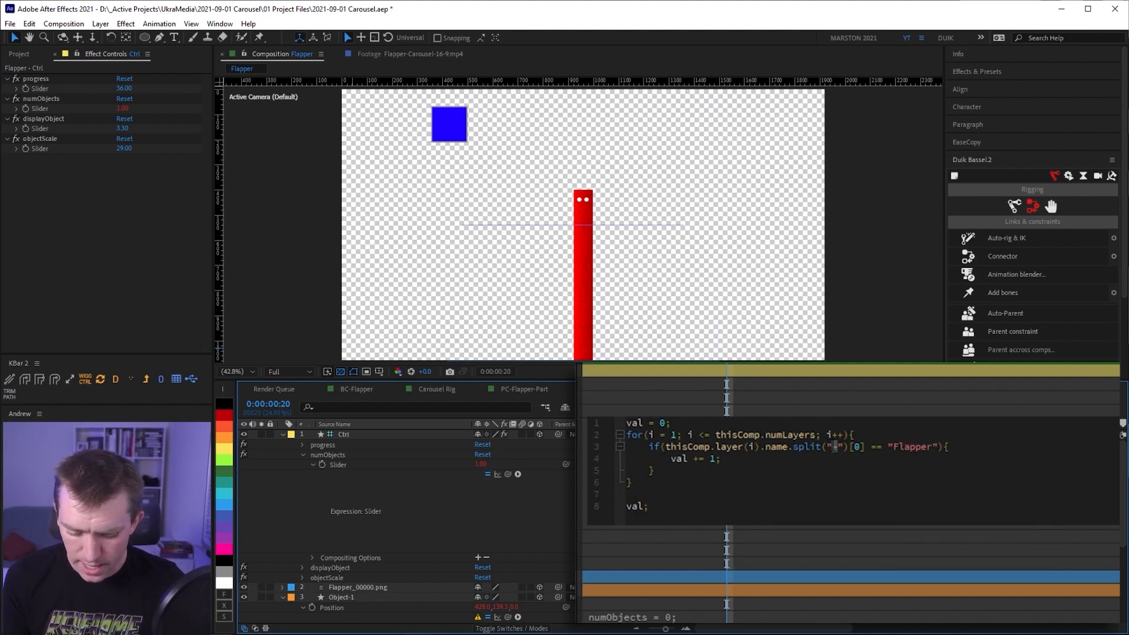
type("_")
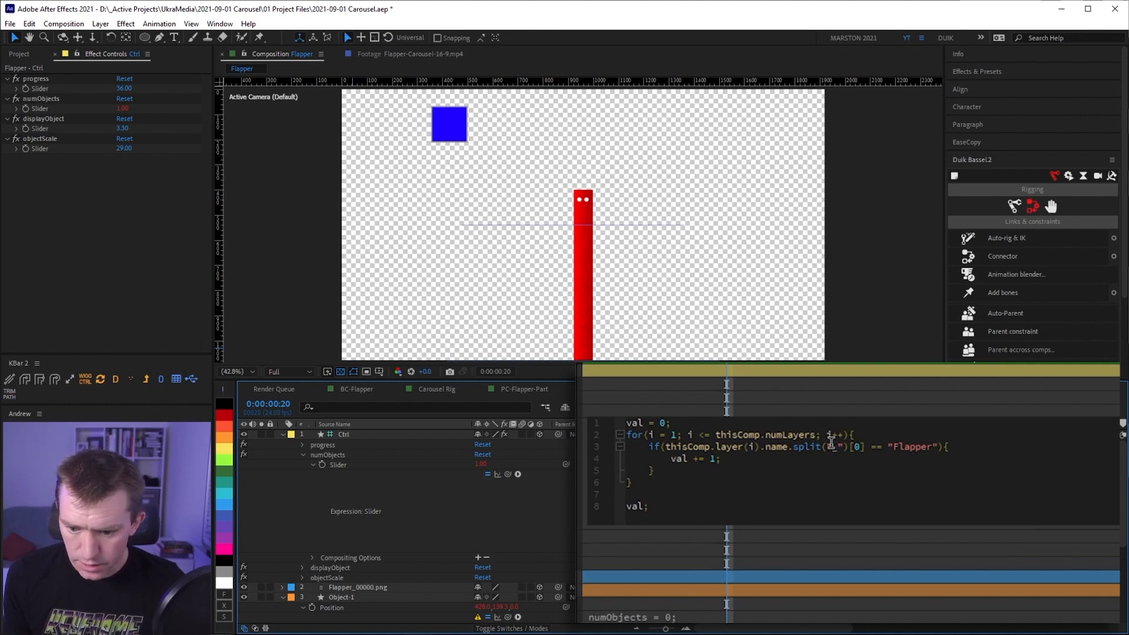
left_click(506, 522)
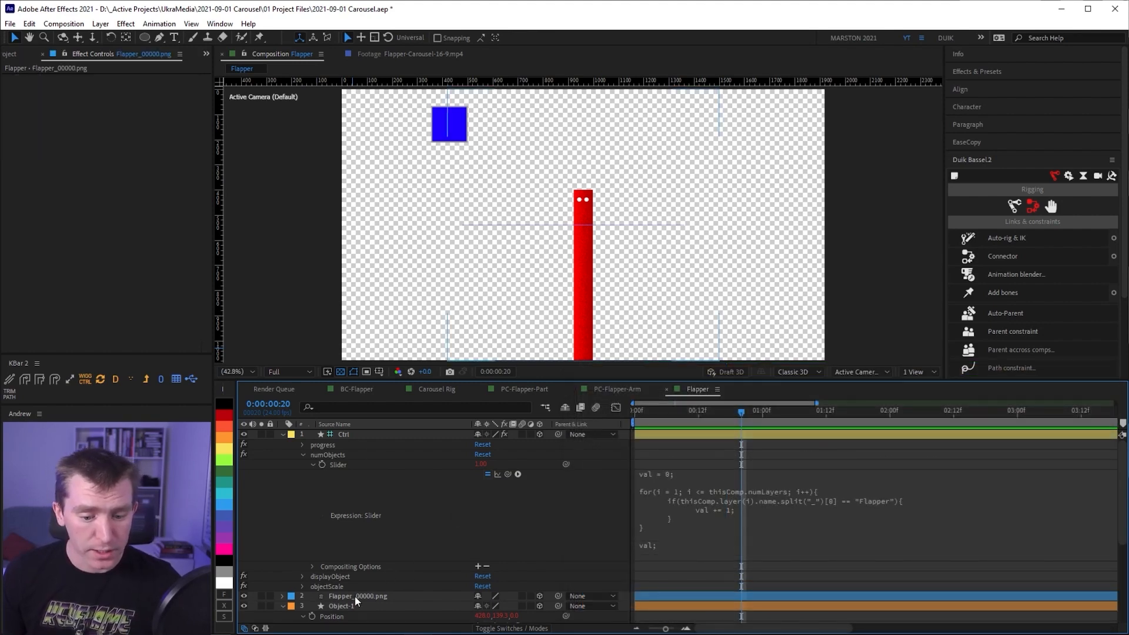
left_click(355, 596)
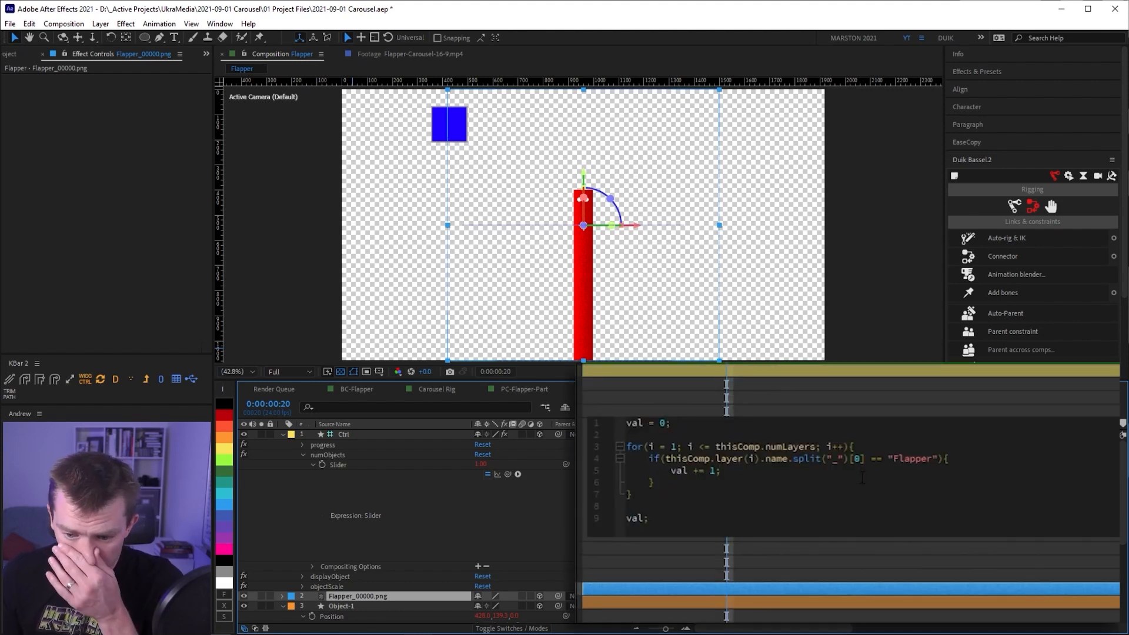
Insert the line id = thisComp.layer(i).name.split(".")[0]; at the start of the for loop in the numObjects slider expression
left_click(869, 446)
key("Return")
type("id =")
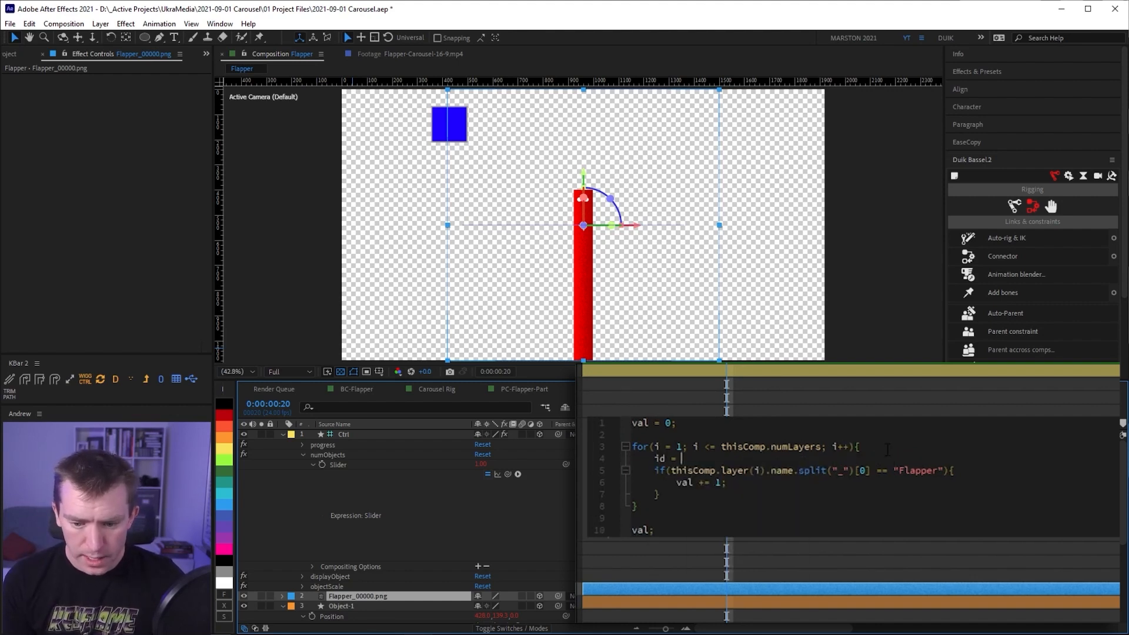
left_click_drag(668, 470, 764, 471)
key("ctrl+c")
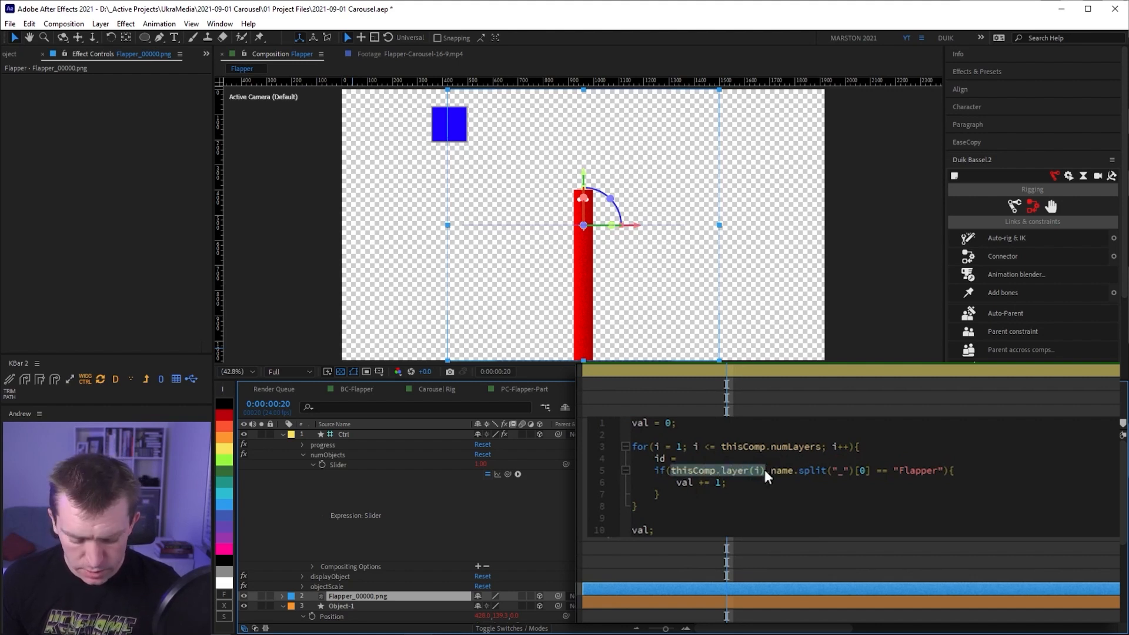
left_click(709, 459)
key("ctrl+v")
type(".name.")
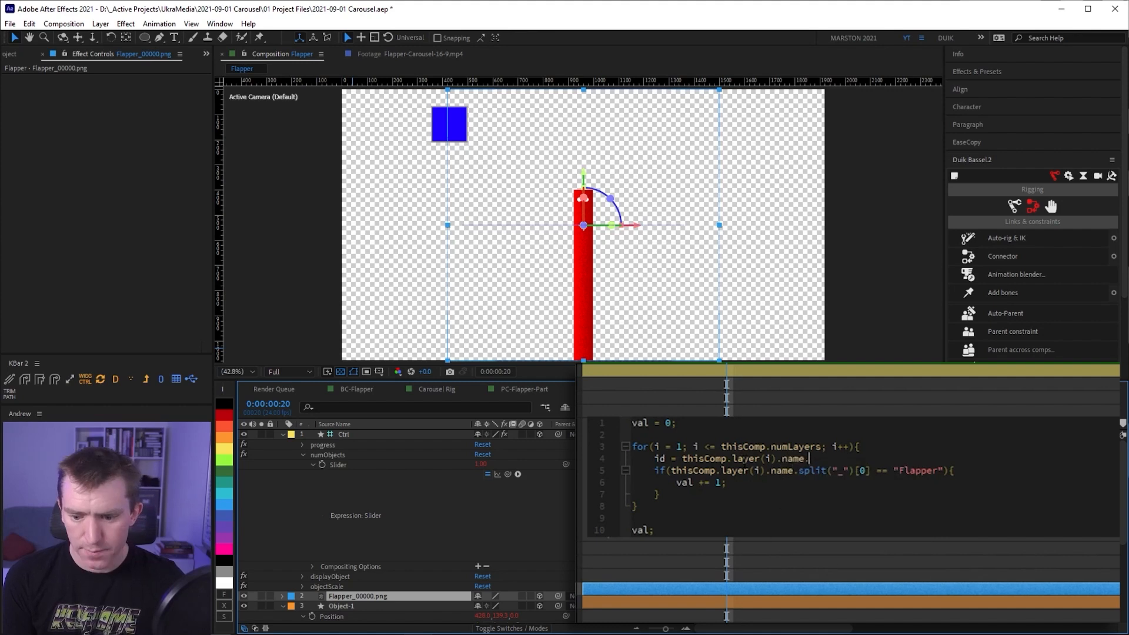
type("split(\"")
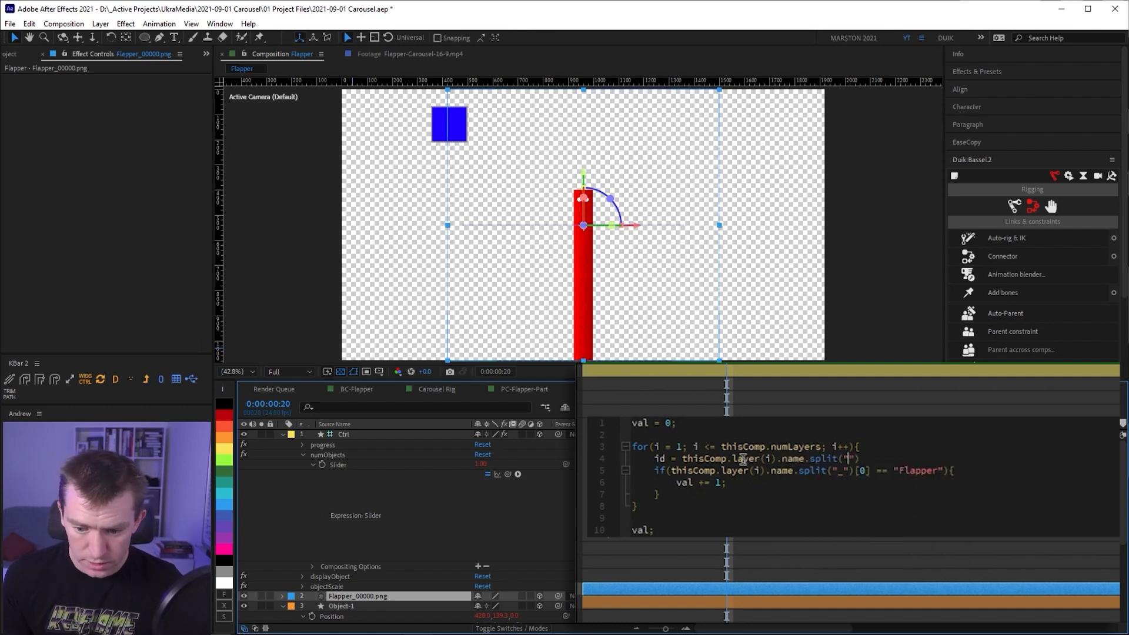
type("_")
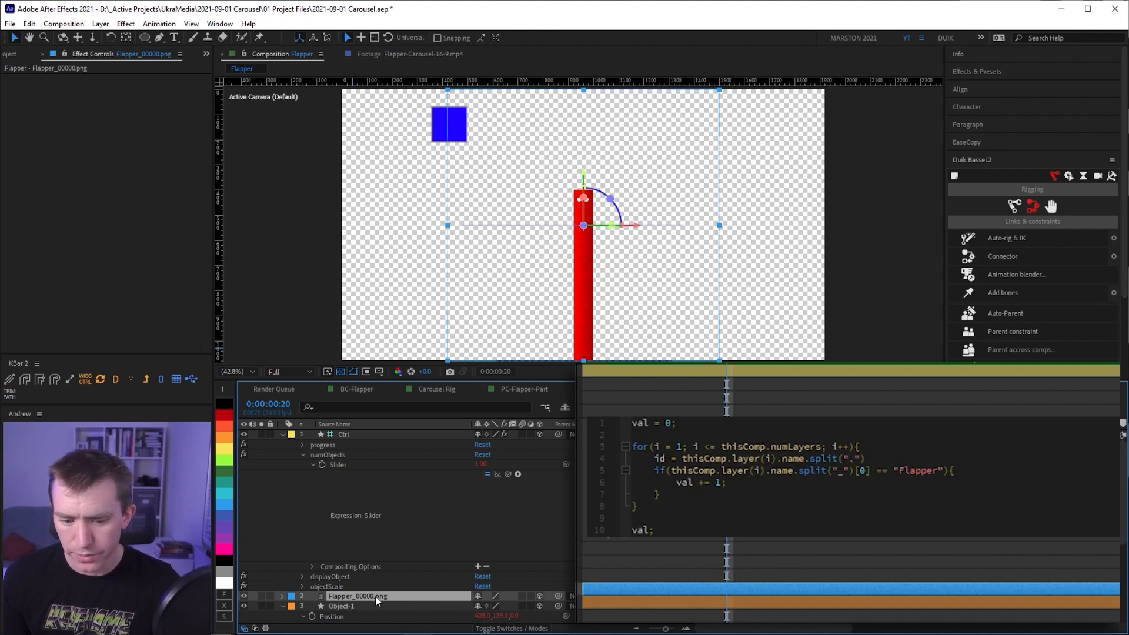
type("\")[")
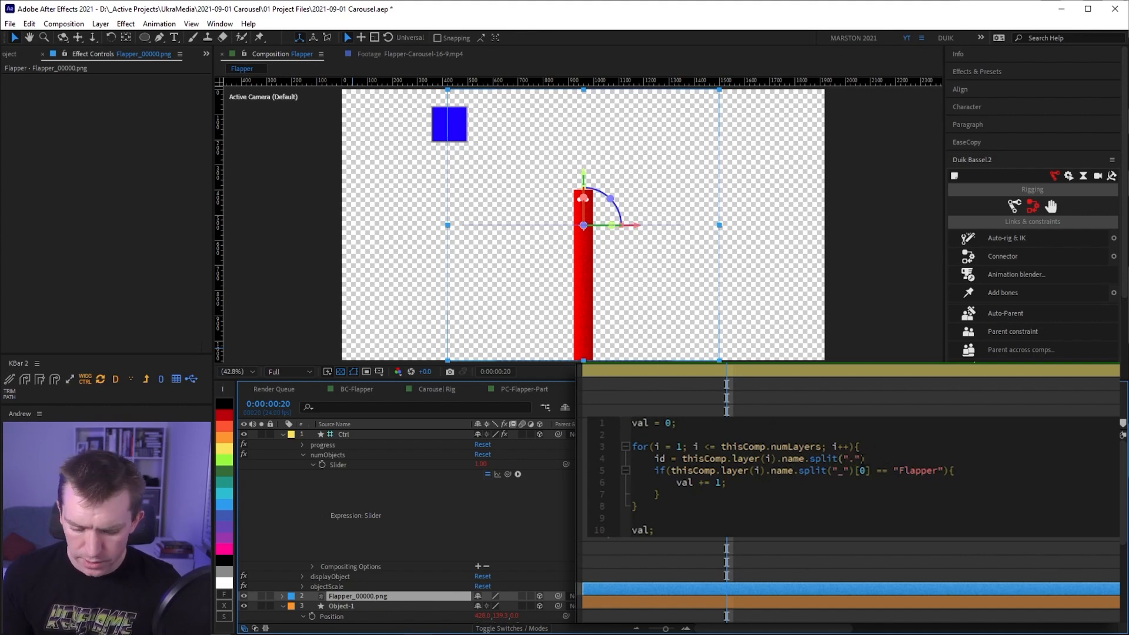
type("0")
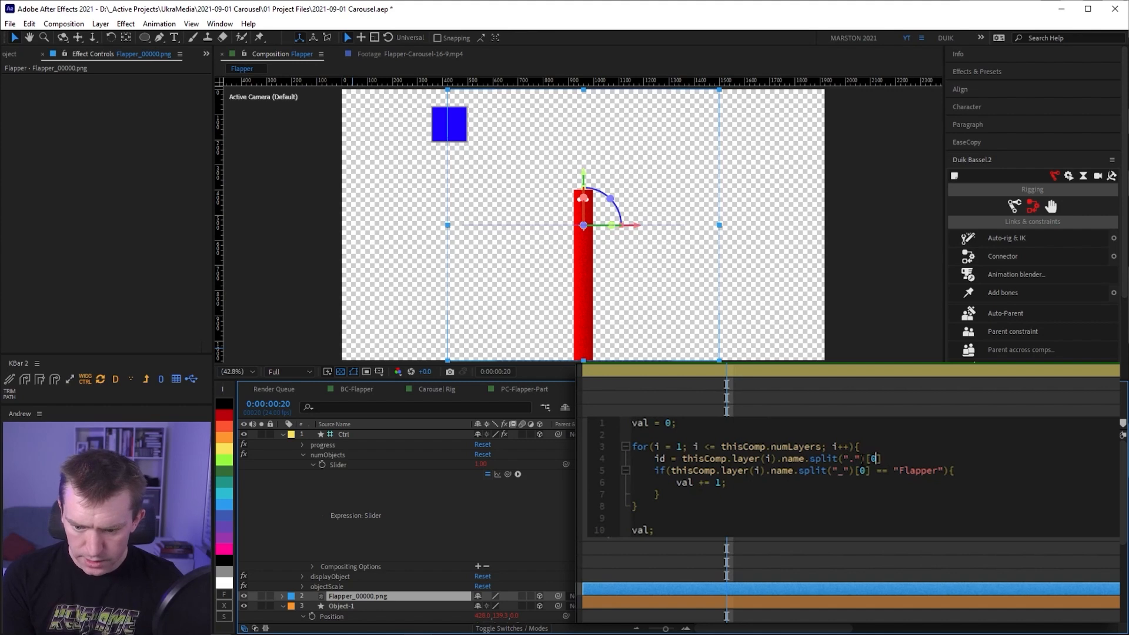
type("];")
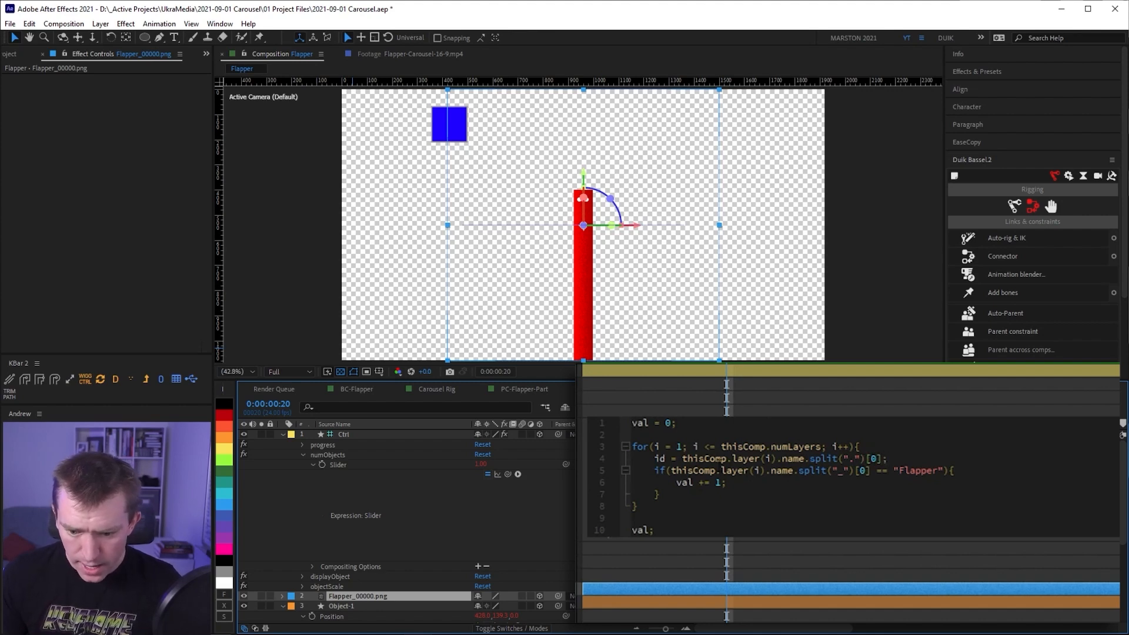
Replace thisComp.layer(i).name in the if condition with id so it reads id.split("_")[0] == "Flapper", and apply the expression
left_click_drag(672, 471, 793, 471)
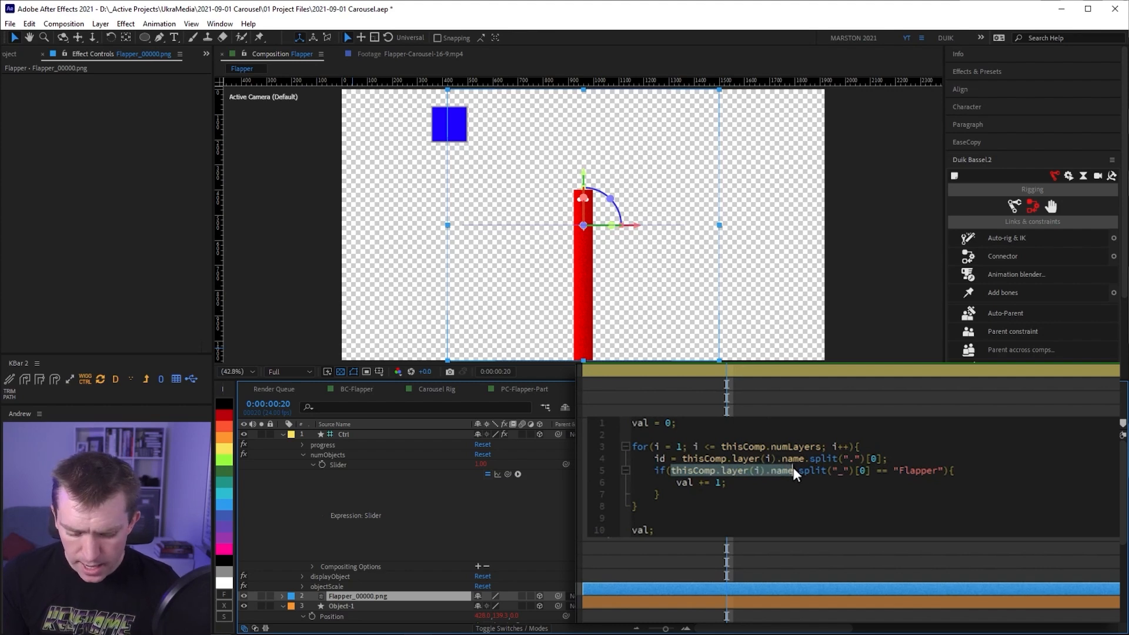
type("id")
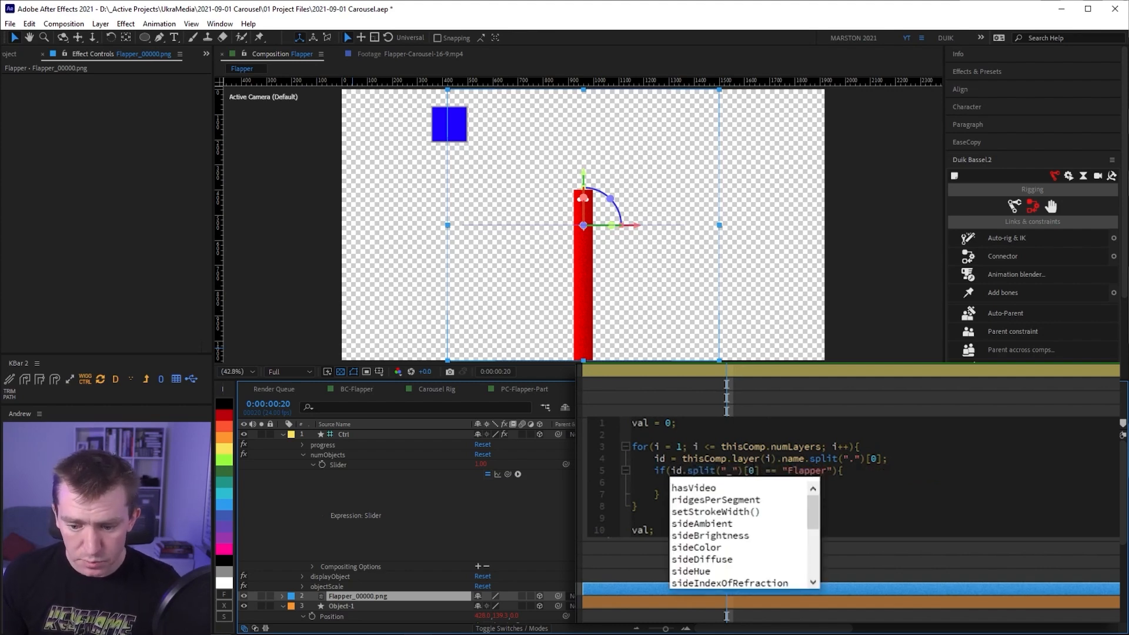
left_click(549, 541)
Duplicate the Flapper_00000.png layer to test the numObjects count, and undo the duplication
left_click(372, 596)
key("ctrl+d")
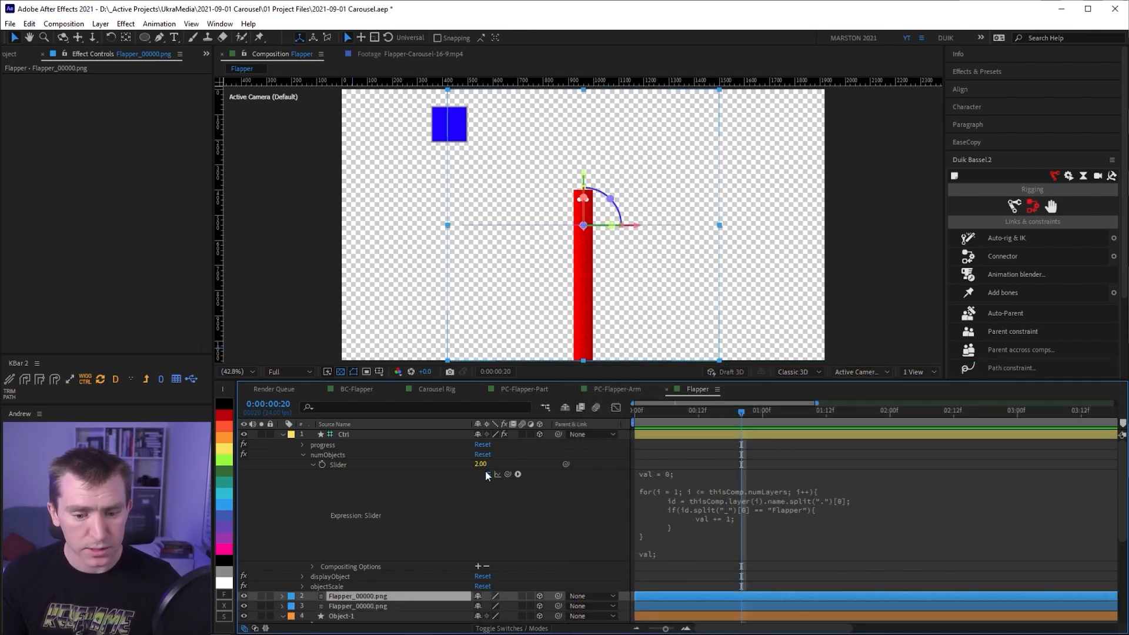
key("ctrl+z")
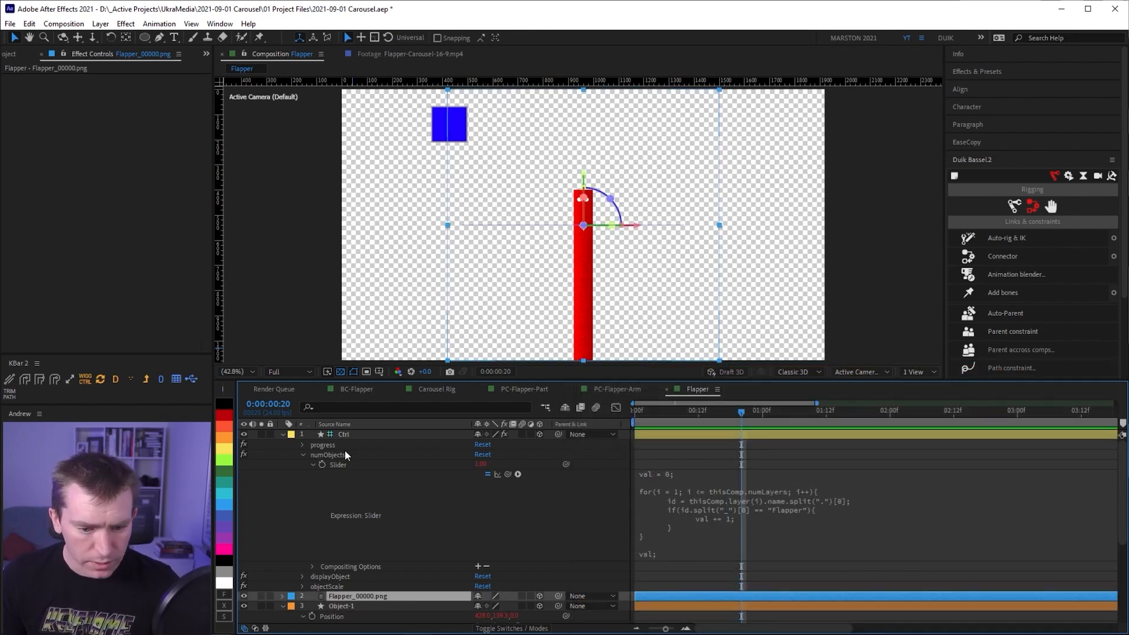
Copy the Position expression from the Object-1 layer and delete that layer
left_click(302, 433)
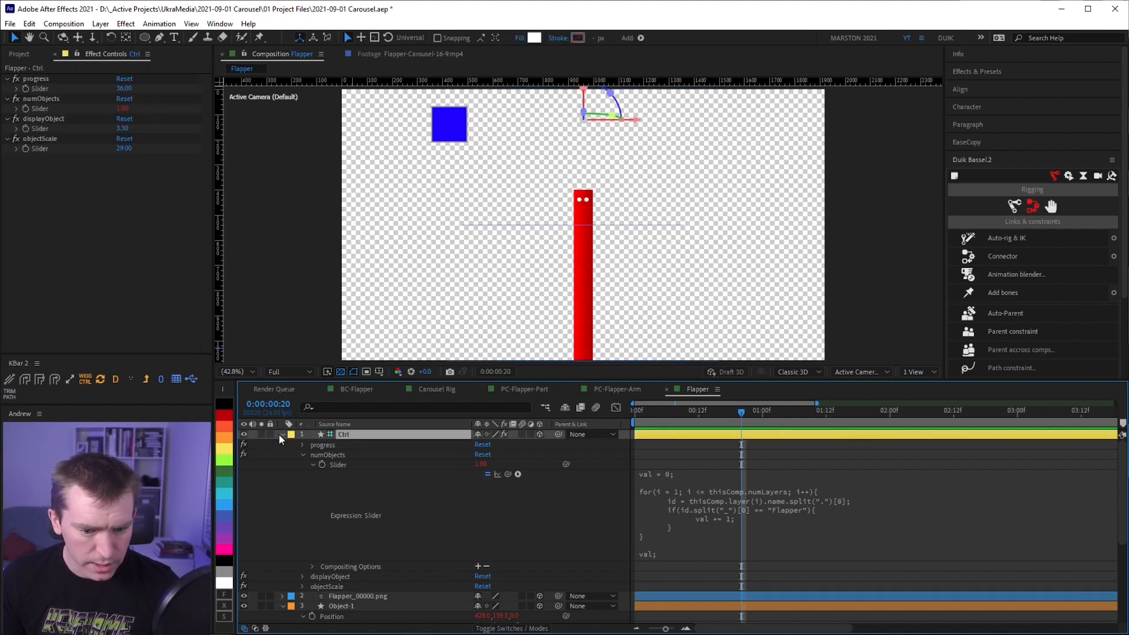
left_click(306, 462)
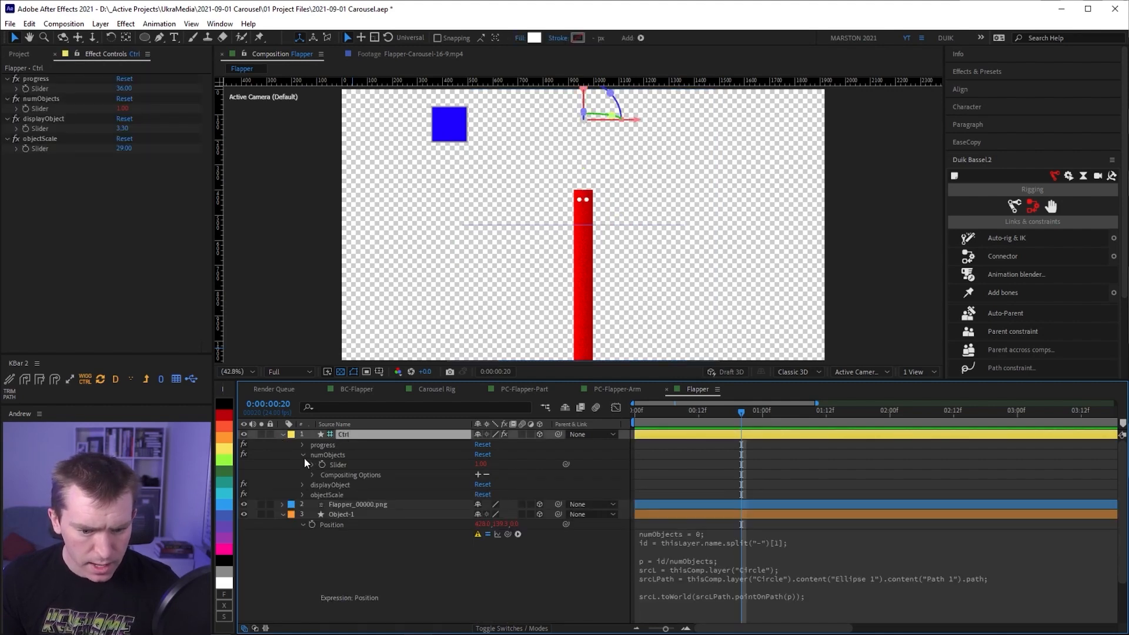
left_click(783, 553)
key("ctrl+a")
key("BackSpace")
left_click(432, 550)
left_click(355, 516)
key("Delete")
Add an expression to the Position of Flapper_00000.png and paste the copied Object-1 expression into it
left_click(350, 506)
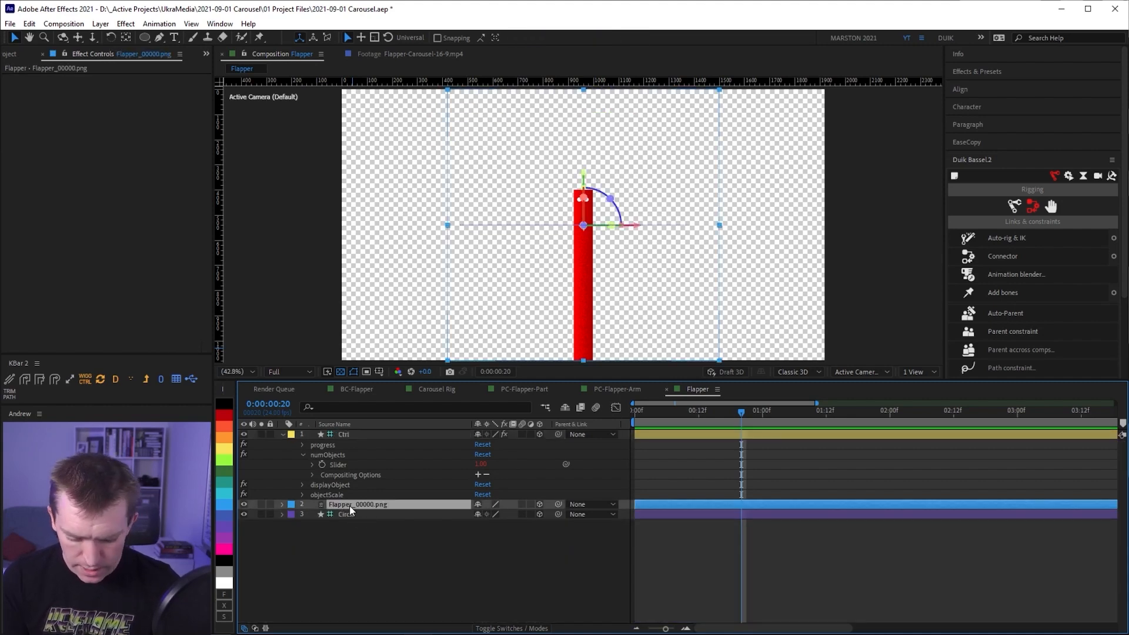
key("p")
left_click(312, 515, "alt")
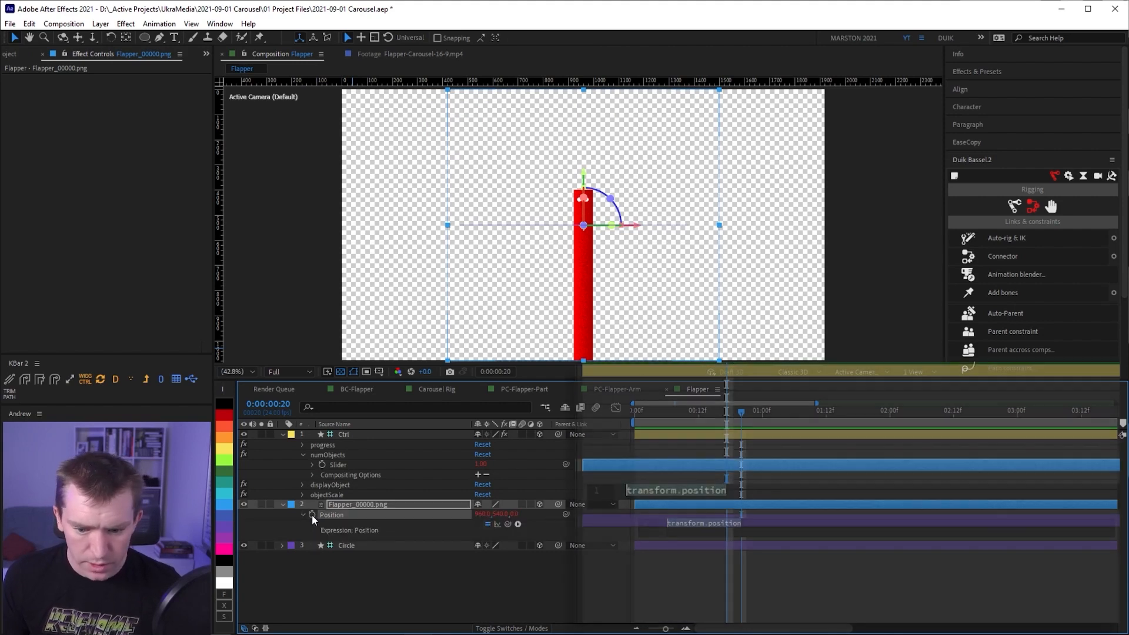
key("ctrl+v")
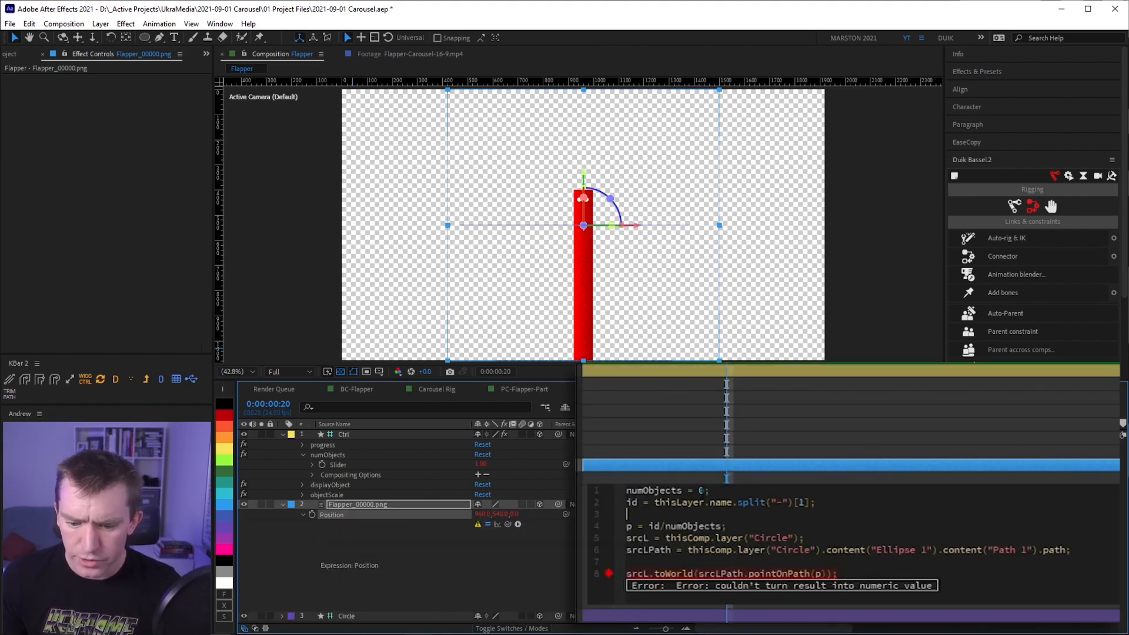
Replace the 0 assigned to numObjects in the Position expression with a link to the Ctrl layer's numObjects slider and apply it
left_click(699, 490)
double_click(701, 490)
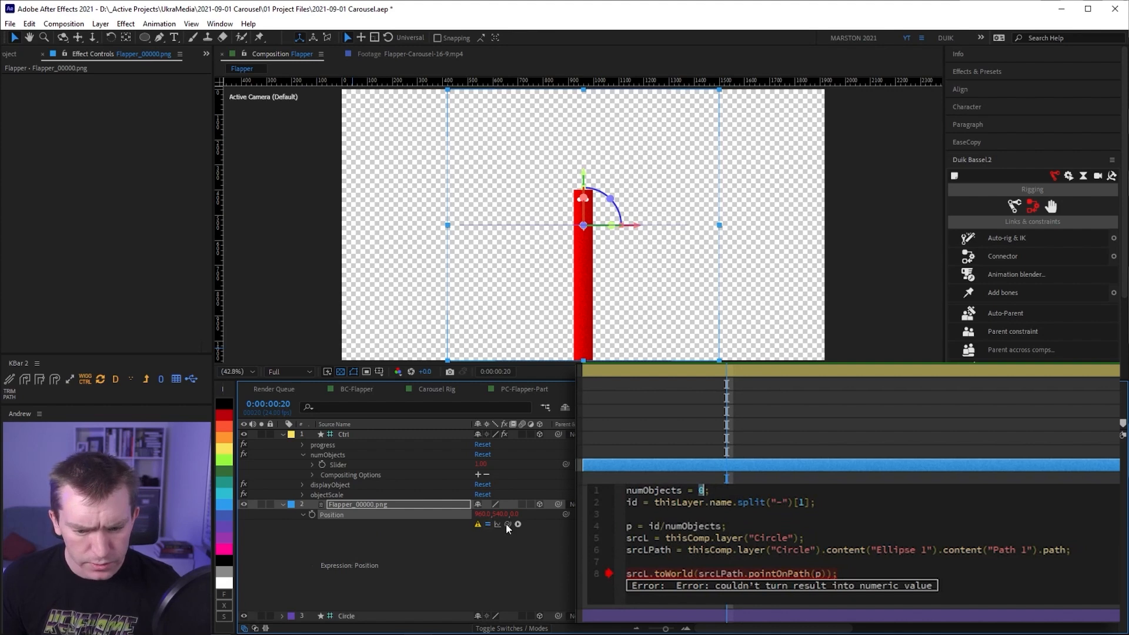
left_click_drag(507, 524, 349, 467)
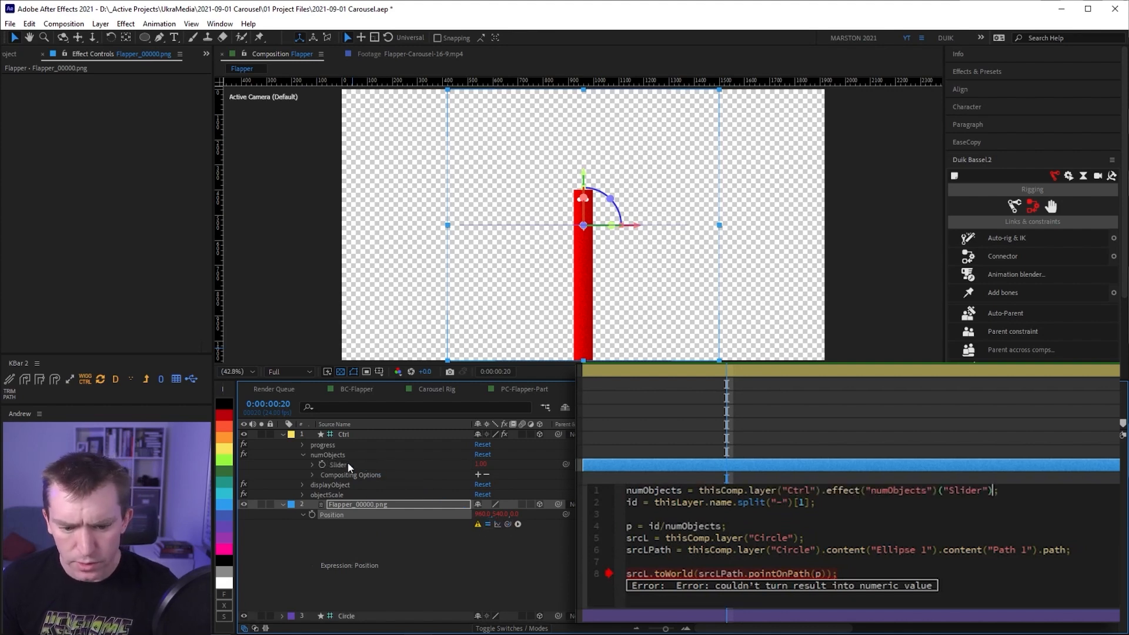
left_click(513, 572)
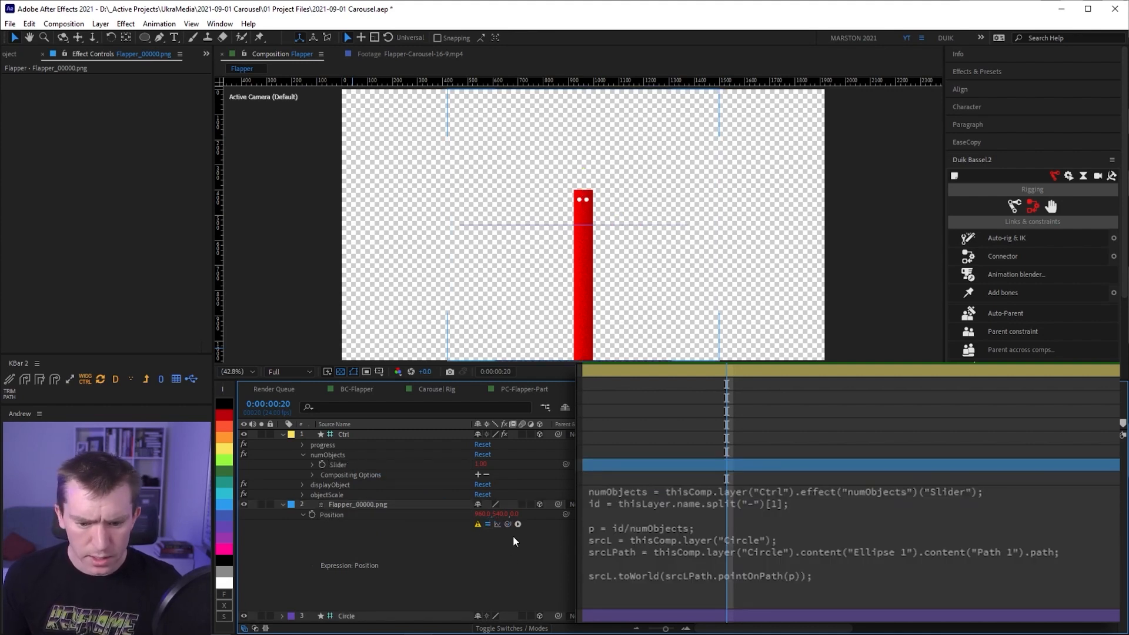
Insert a new line beginning "noPNG =" above the id line in the Flapper_00000.png Position expression
left_click(718, 513)
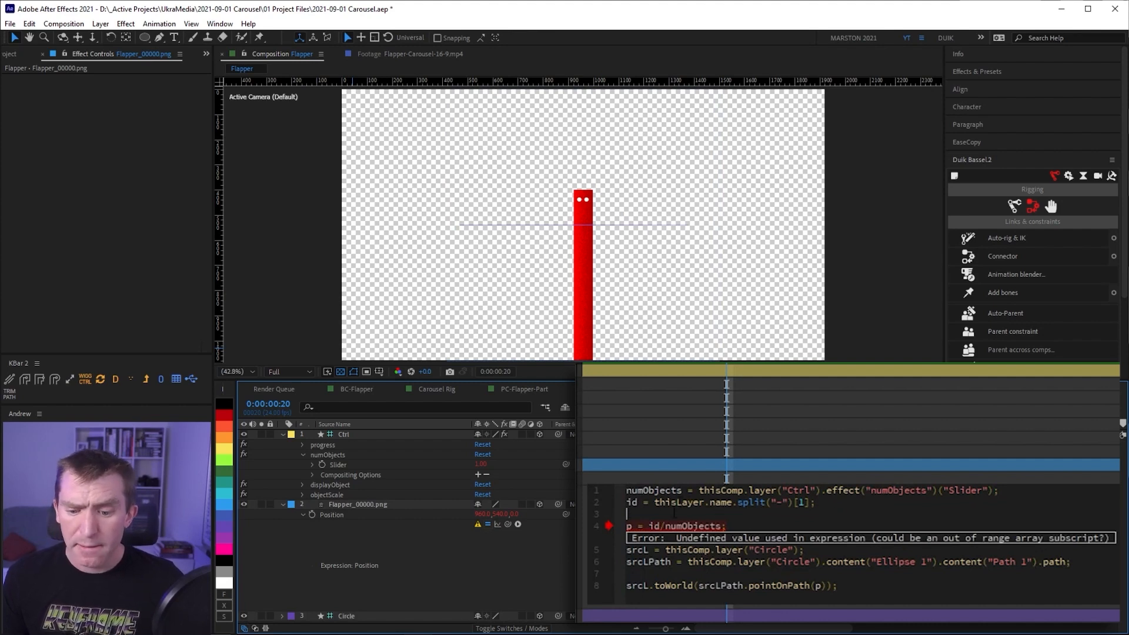
key("Up")
key("Return")
key("Up")
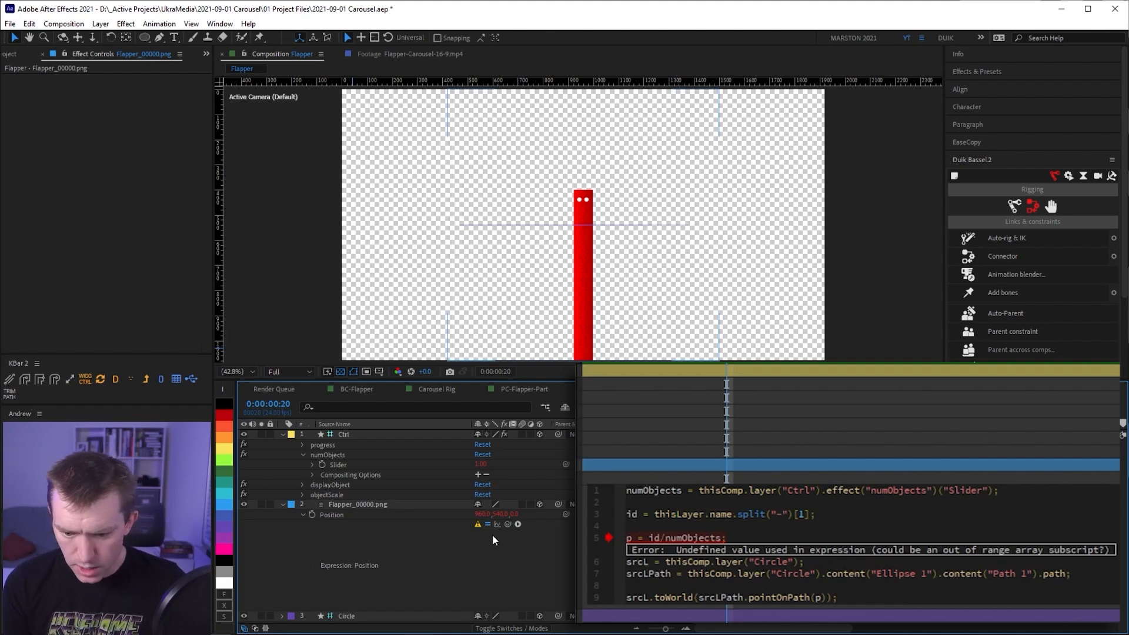
type("no")
key("BackSpace")
key("BackSpace")
type("noF")
type("NG =")
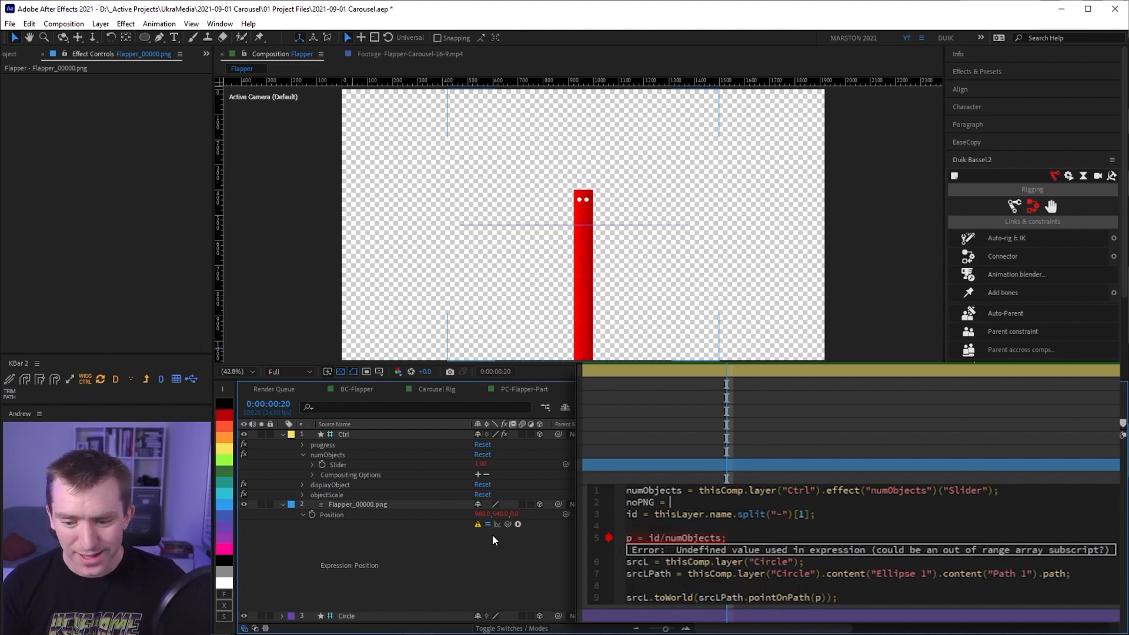
Complete the noPNG line with thisLayer.name.split(".")[0]; based on the code of the id line
left_click_drag(654, 515, 815, 516)
key("ctrl+c")
left_click(719, 503)
key("ctrl+v")
left_click_drag(794, 504, 800, 506)
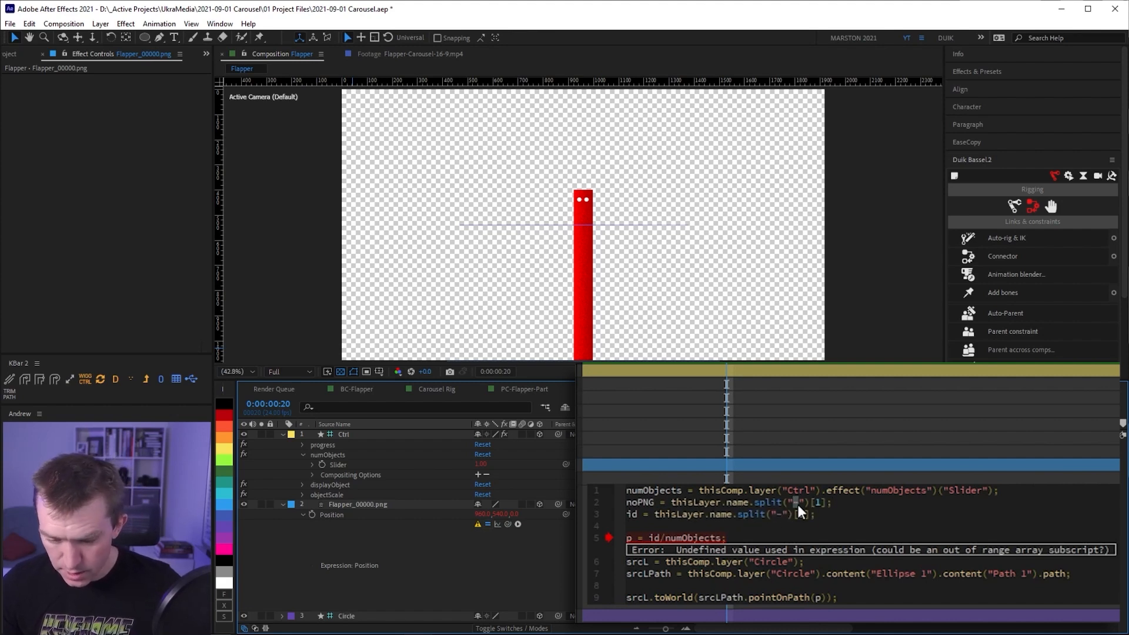
type(".")
double_click(818, 504)
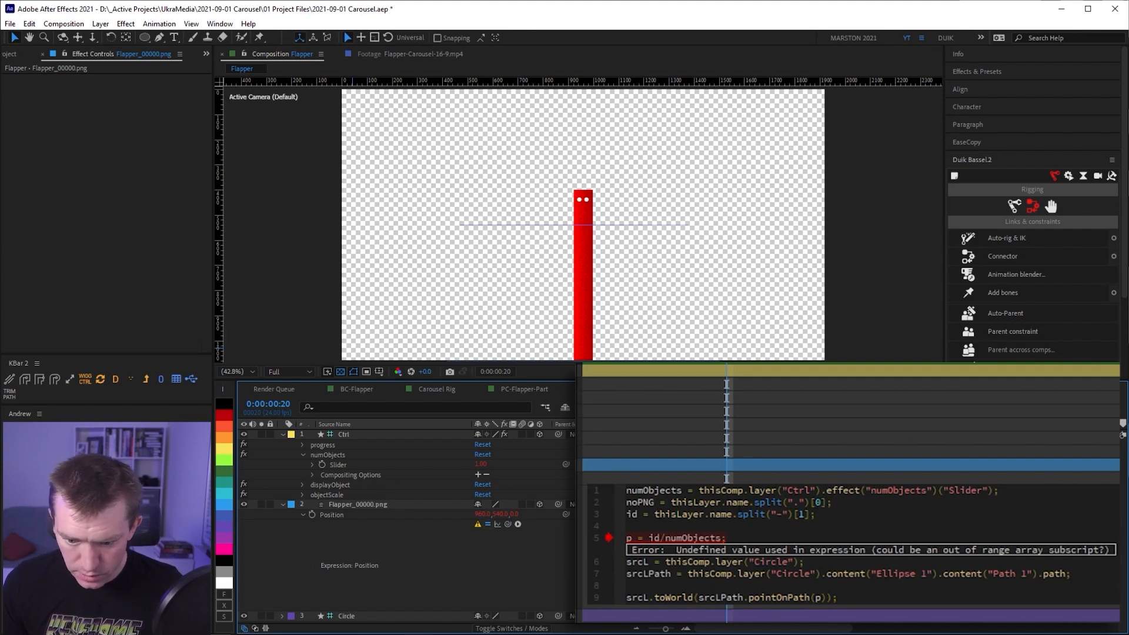
Change the id line to id = noPNG.split("_")[1]; and apply the Position expression
left_click_drag(654, 502, 732, 515)
key("ctrl+c")
key("ctrl+v")
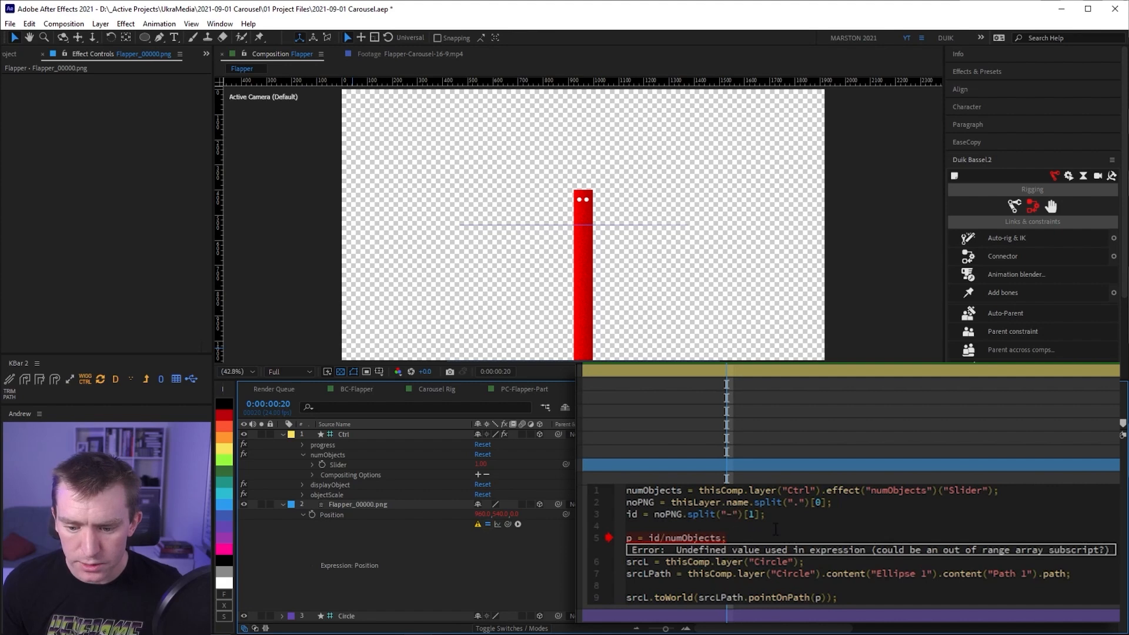
left_click(353, 523)
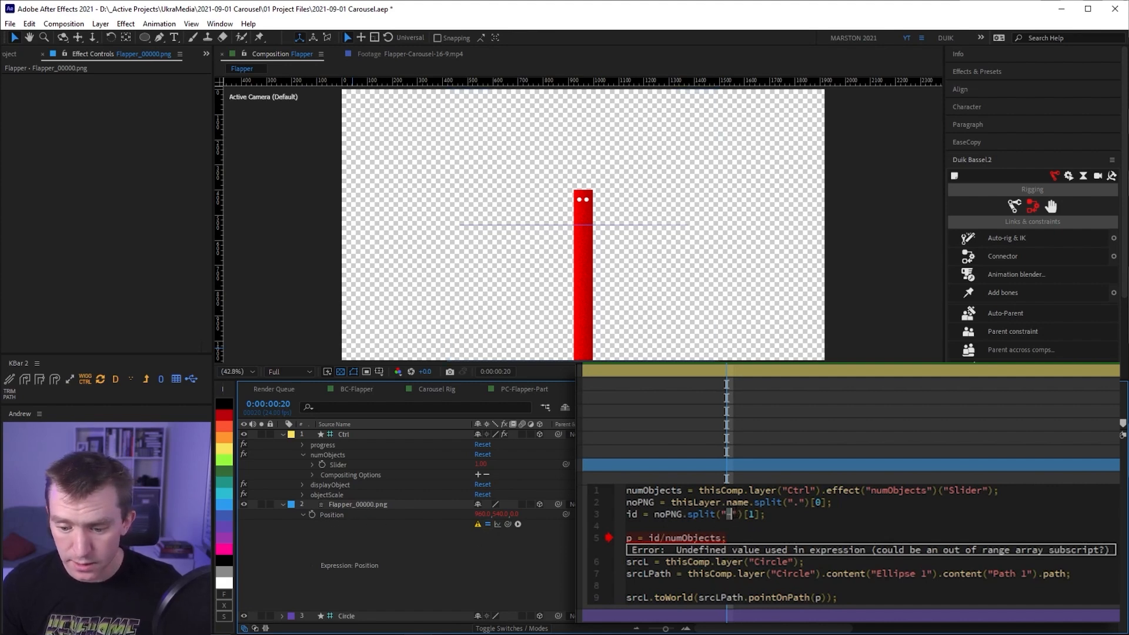
type("_")
left_click(567, 579)
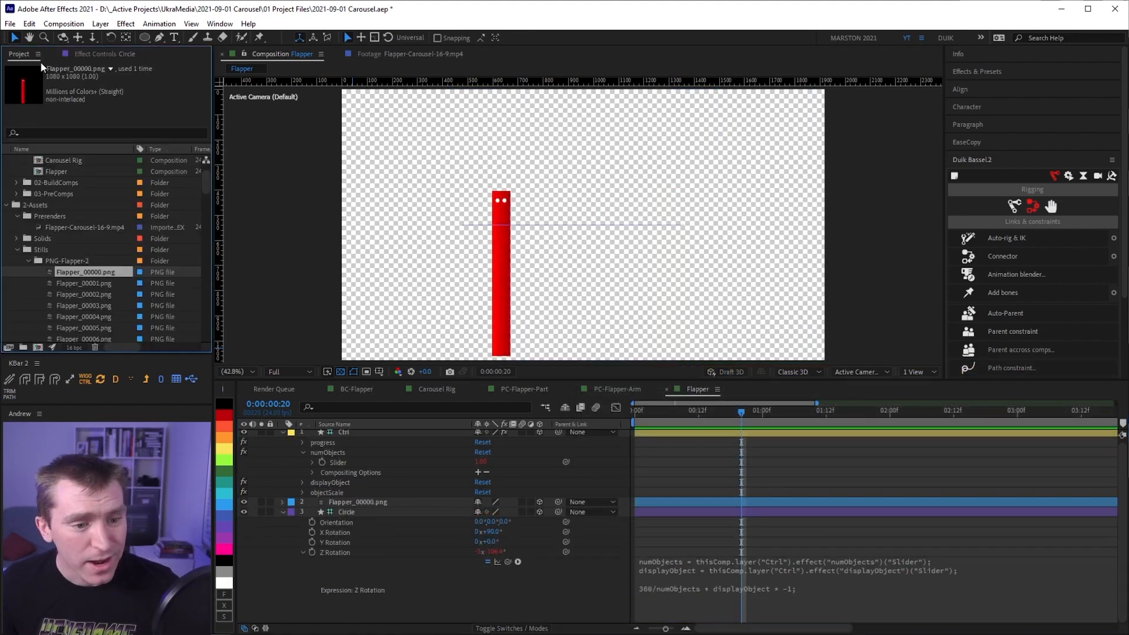
Add Flapper_00001.png through Flapper_00095.png from the PNG-Flapper-2 folder to the Flapper composition, above Flapper_00000.png
left_click(91, 284)
scroll(91, 287, "down", 20)
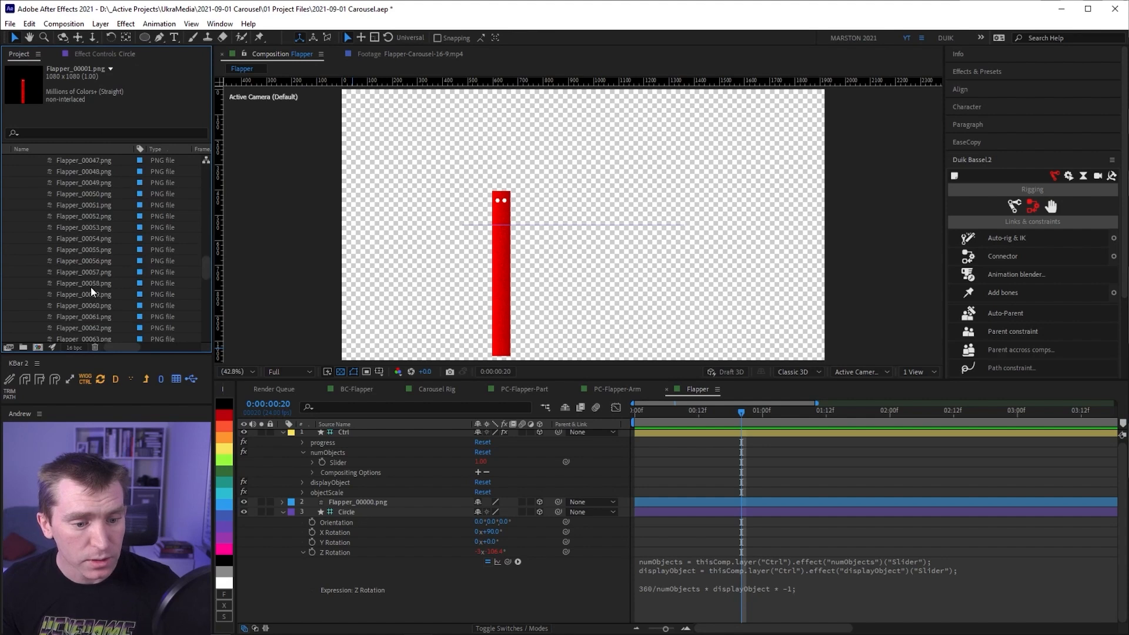
left_click(108, 238, "shift")
left_click_drag(91, 236, 363, 483)
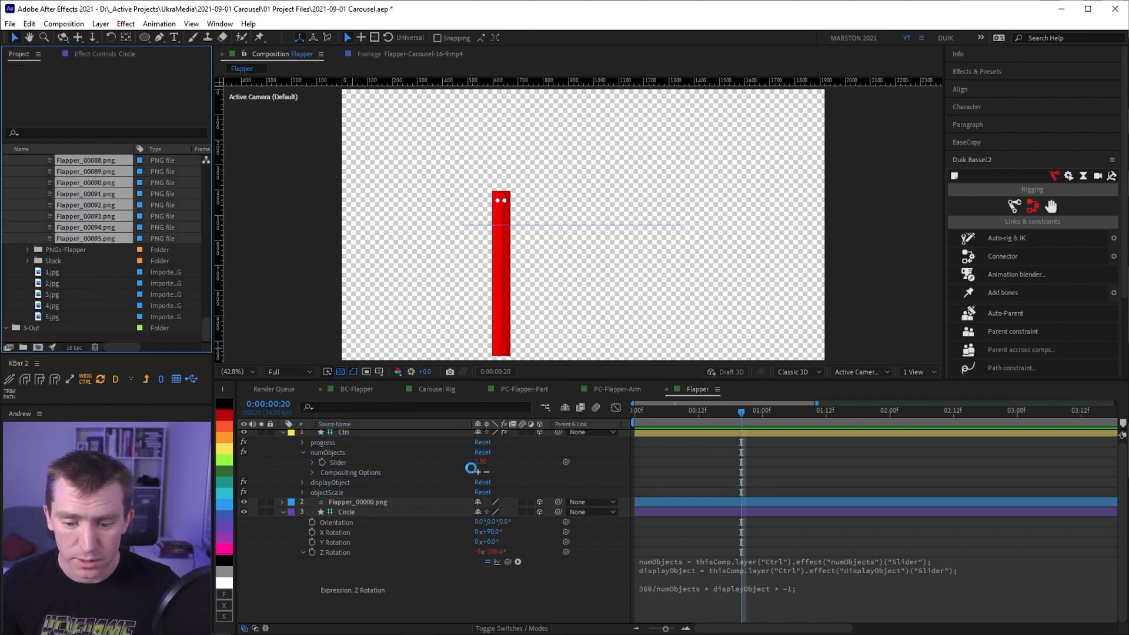
Align the start of the added Flapper layers to 0:00:00:00 and make them all 3D layers
key("Home")
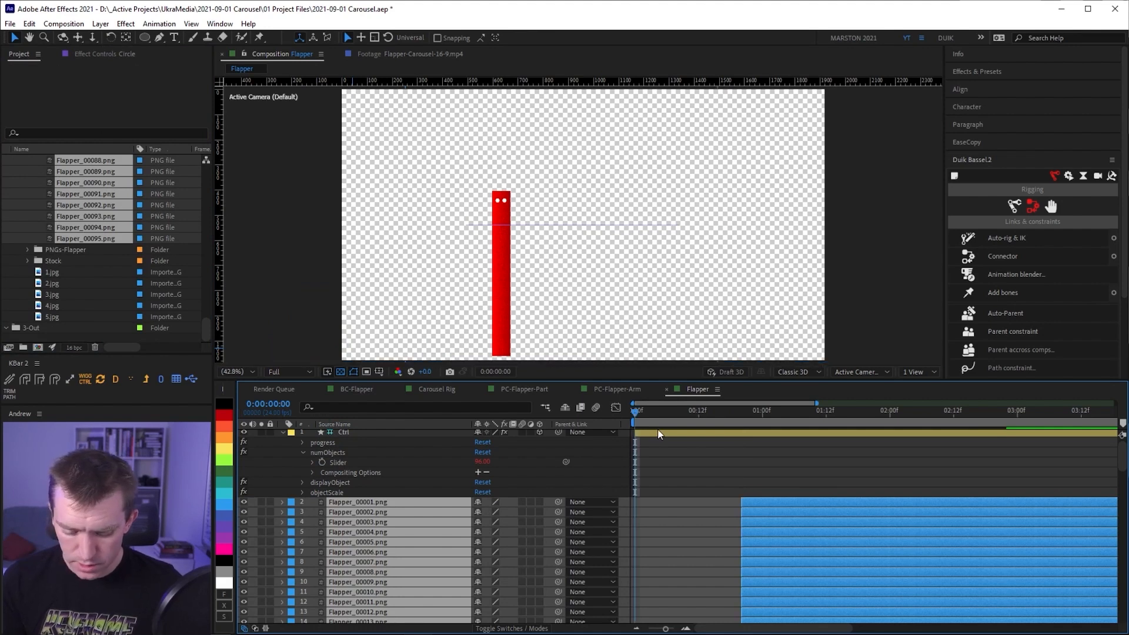
key("bracketleft")
scroll(445, 492, "down", 15)
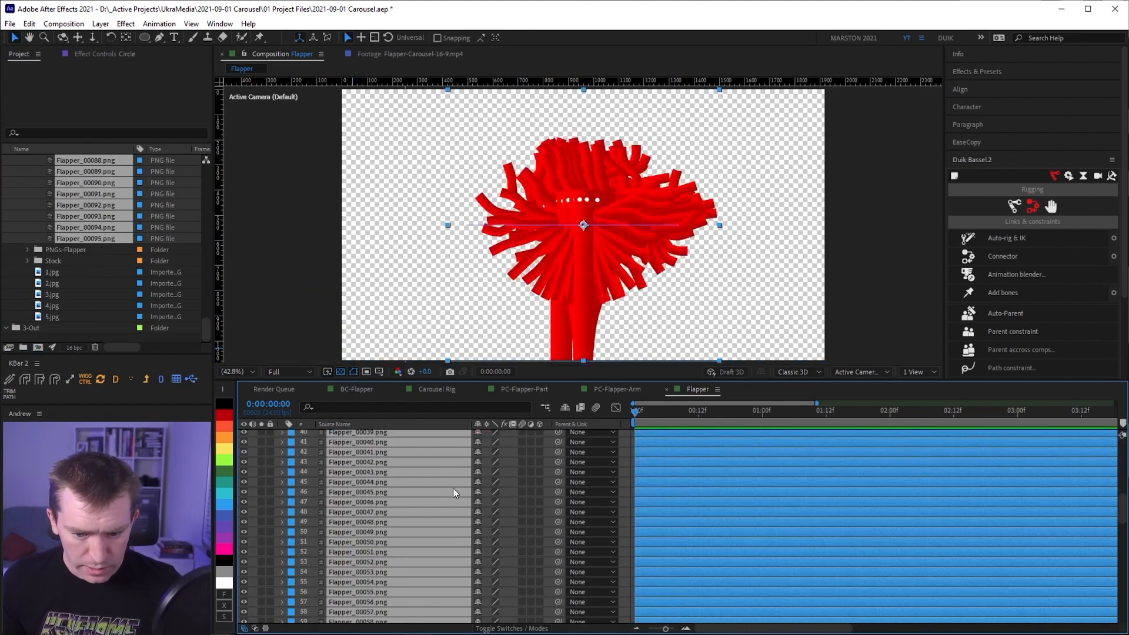
left_click(539, 492)
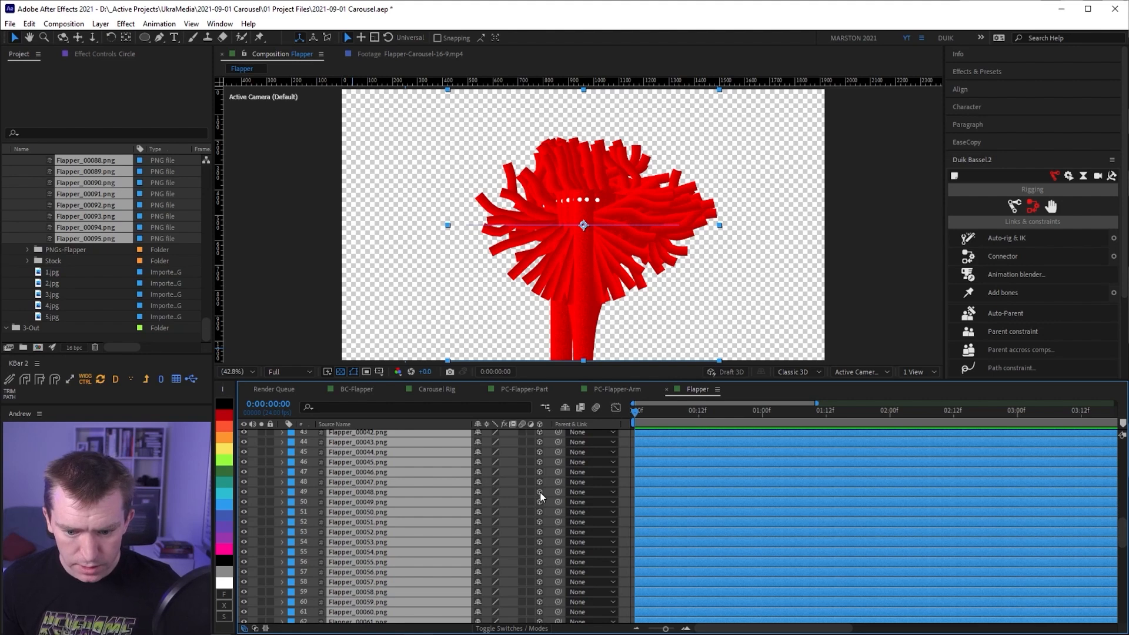
Copy only the Position expression of Flapper_00000.png and paste it onto all the other Flapper layers
scroll(497, 520, "down", 10)
scroll(480, 513, "down", 8)
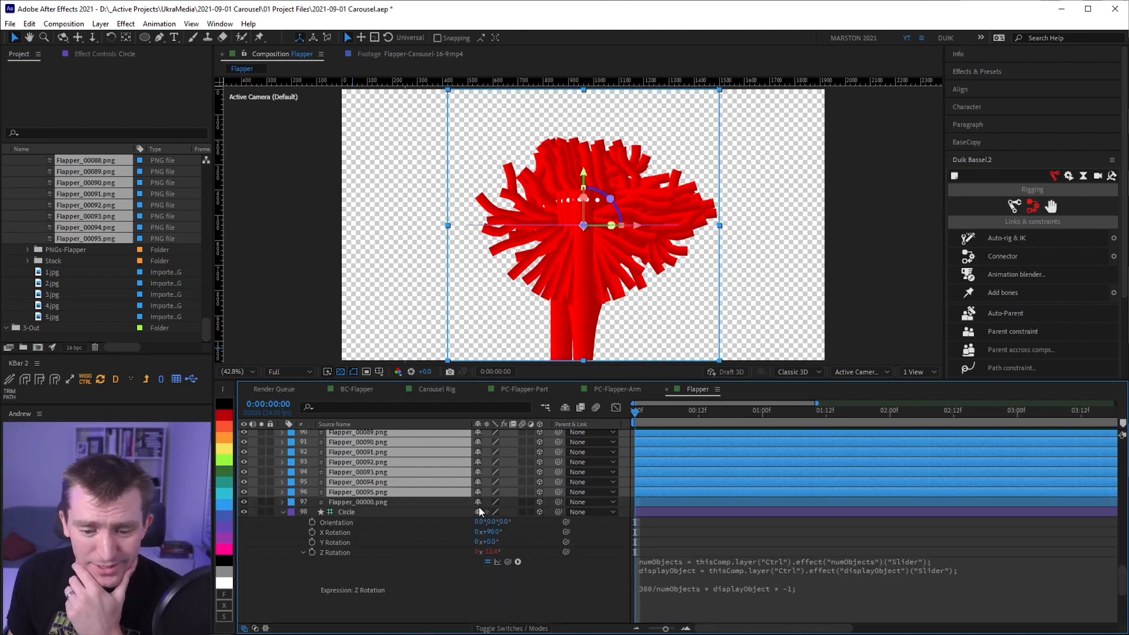
left_click(358, 502)
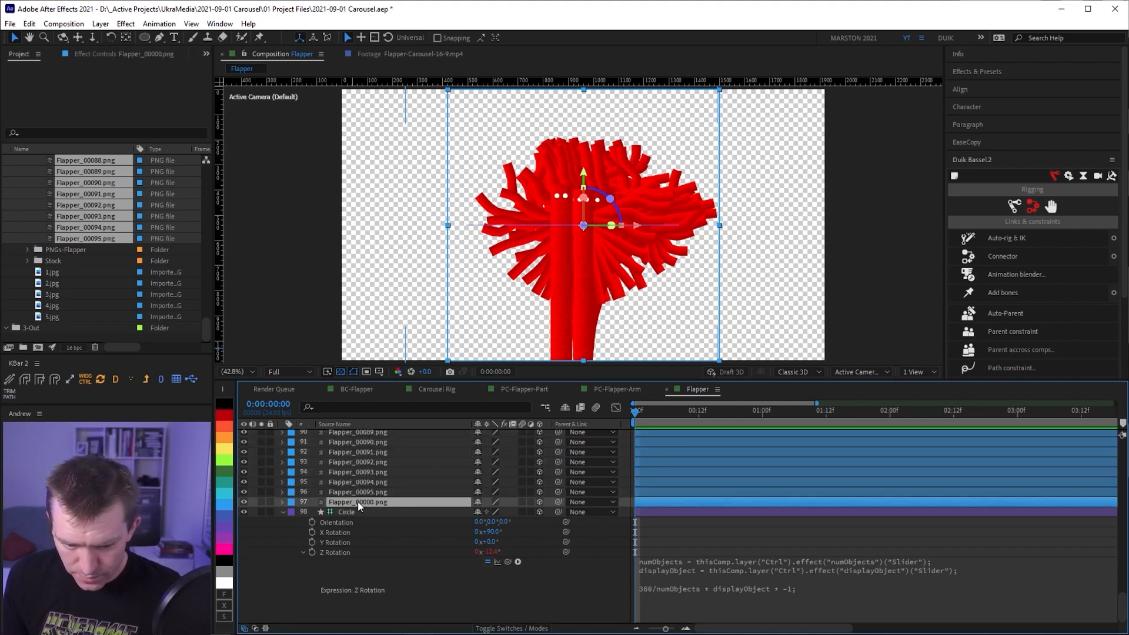
key("p")
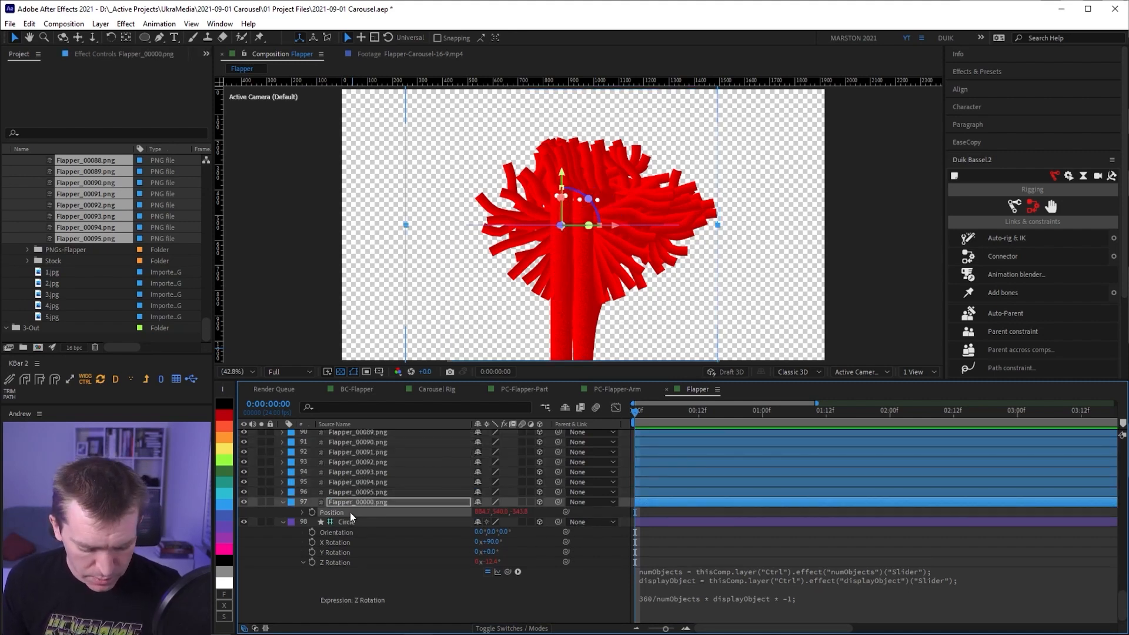
right_click(351, 513)
left_click(405, 465)
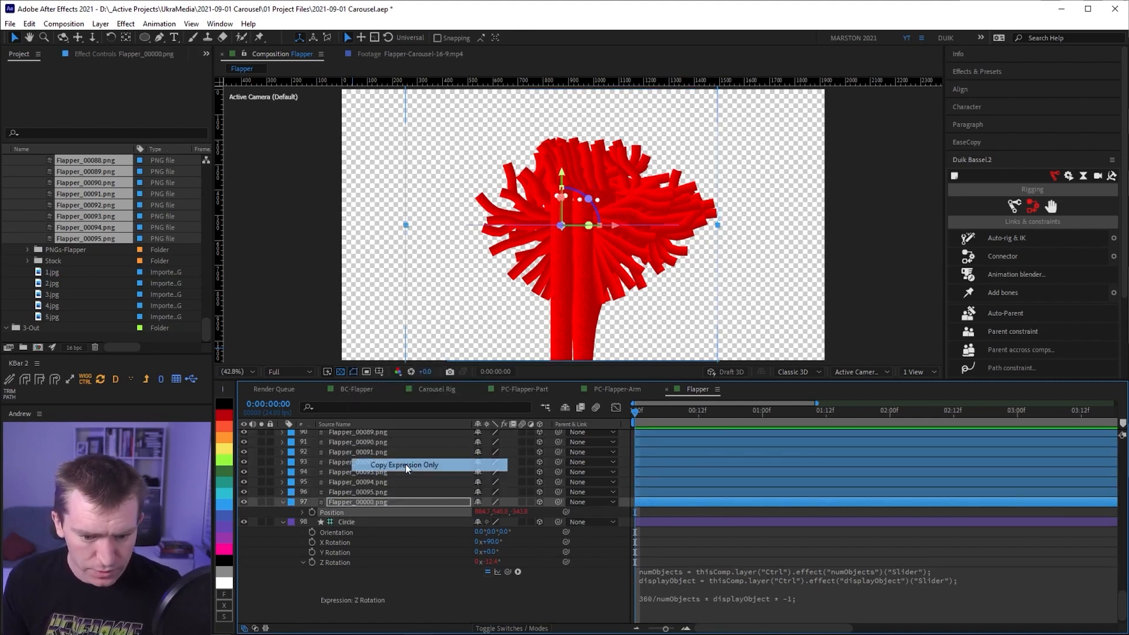
left_click(292, 502)
left_click(318, 287)
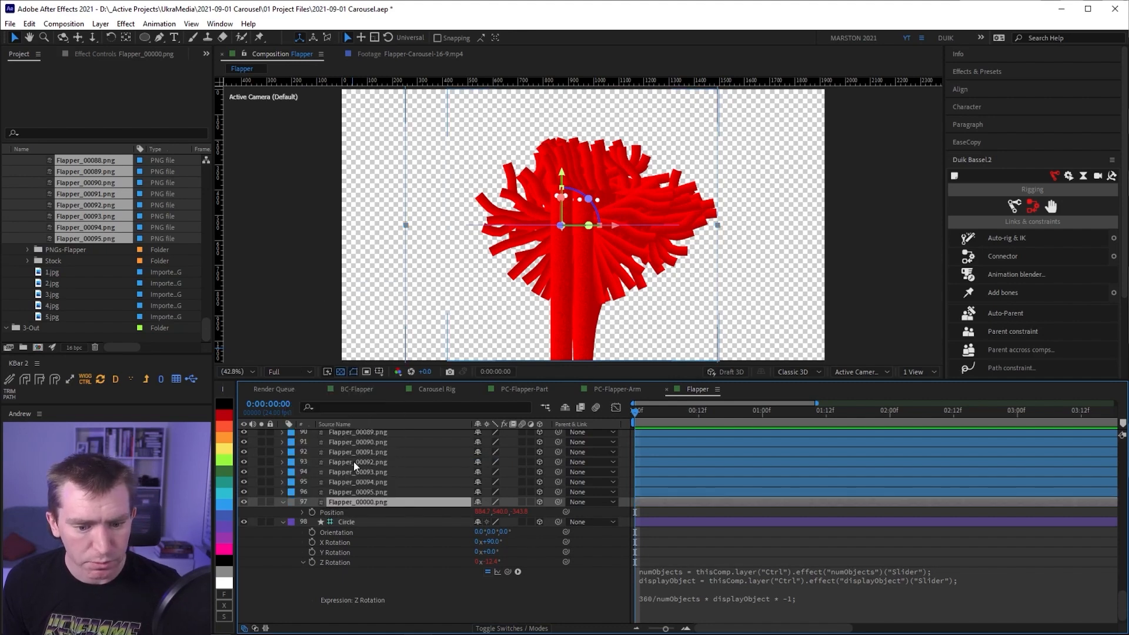
left_click(292, 502)
left_click(336, 274)
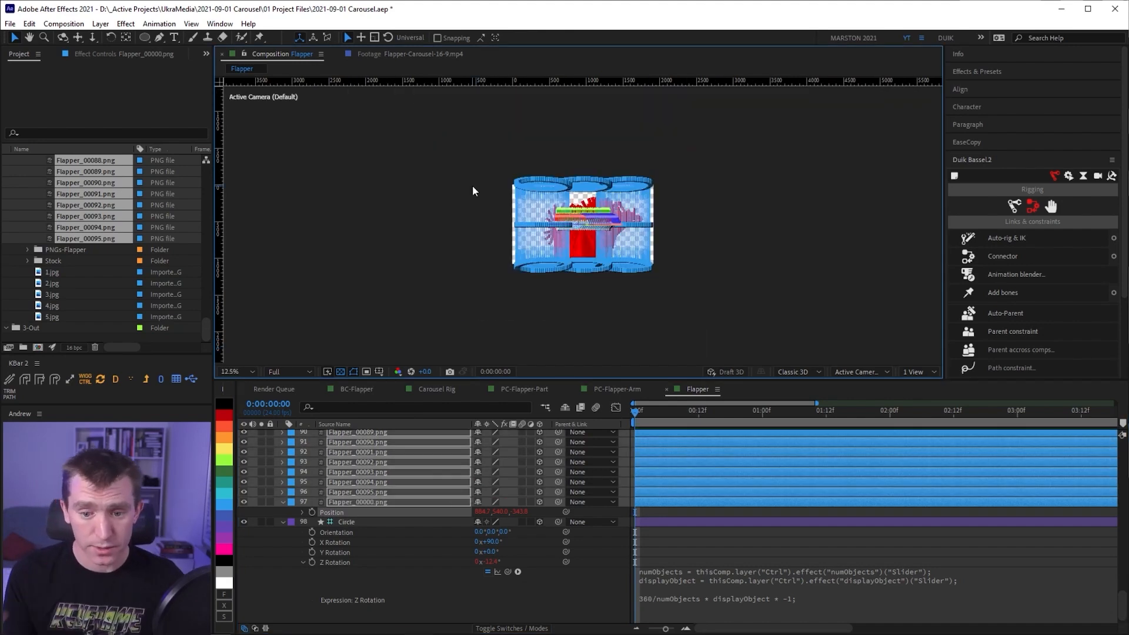
key("period")
Collapse Flapper_00000.png and move it up the layer stack to directly below the Ctrl layer
left_click(282, 502)
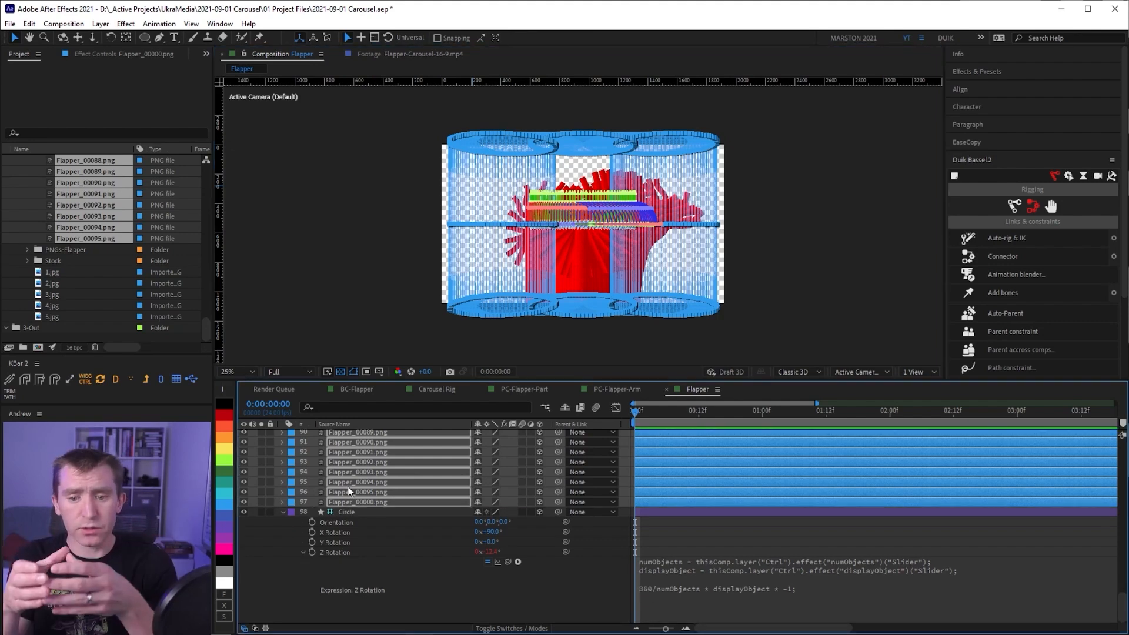
left_click(375, 512)
left_click(374, 503)
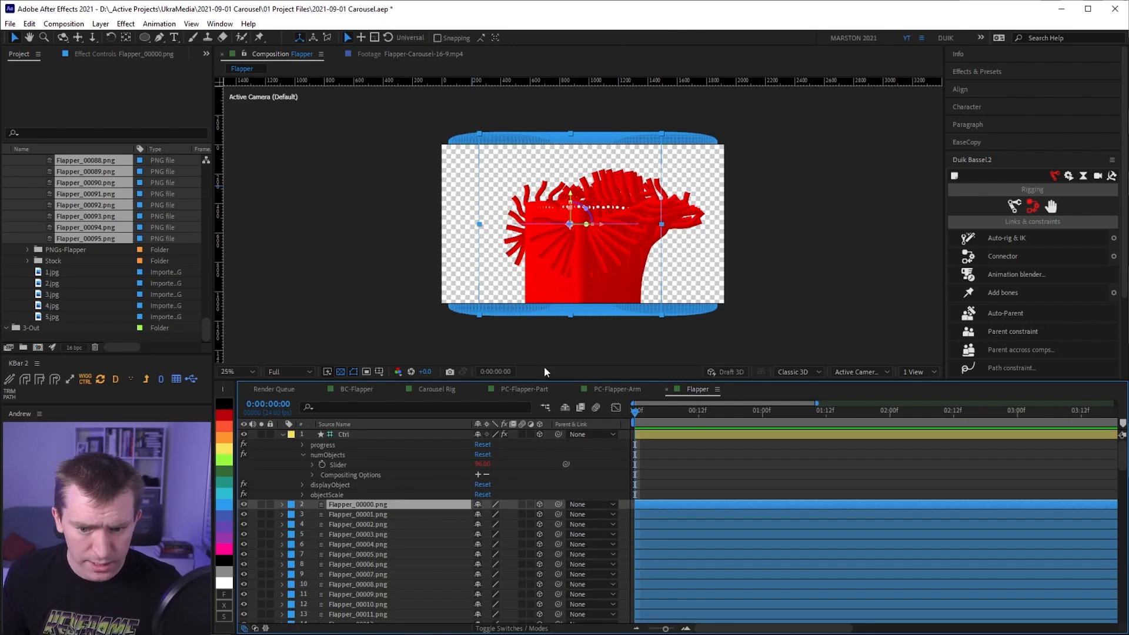
Turn off visibility for Flapper_00020.png through Flapper_00095.png, mark them shy and hide shy layers in the timeline
scroll(383, 575, "down", 4)
left_click(384, 580)
scroll(391, 574, "down", 20)
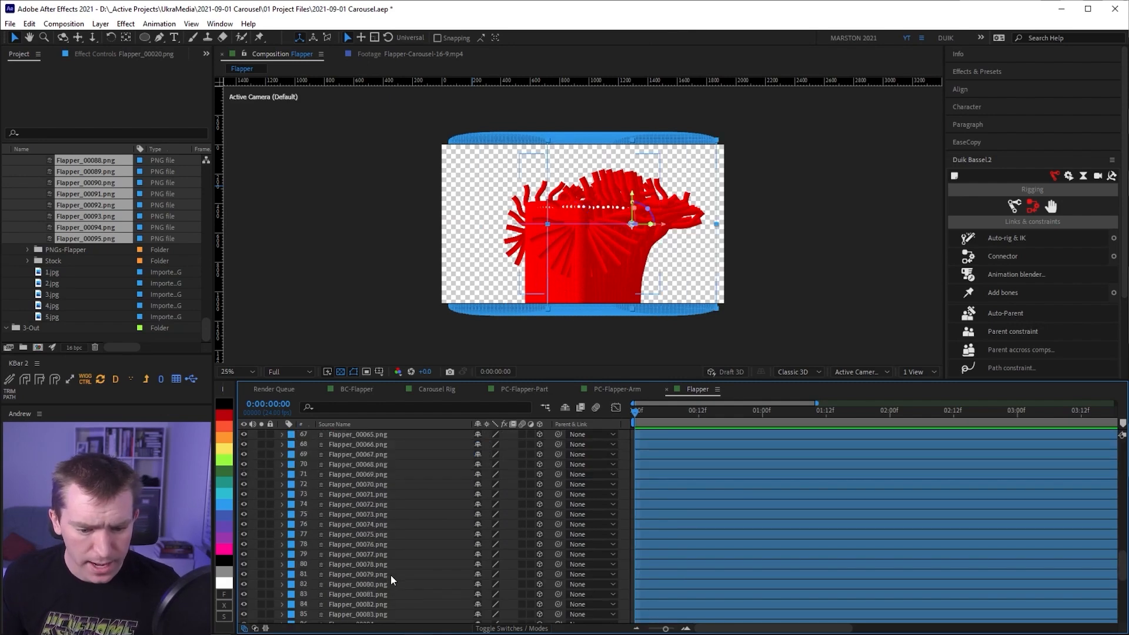
left_click(373, 553, "shift")
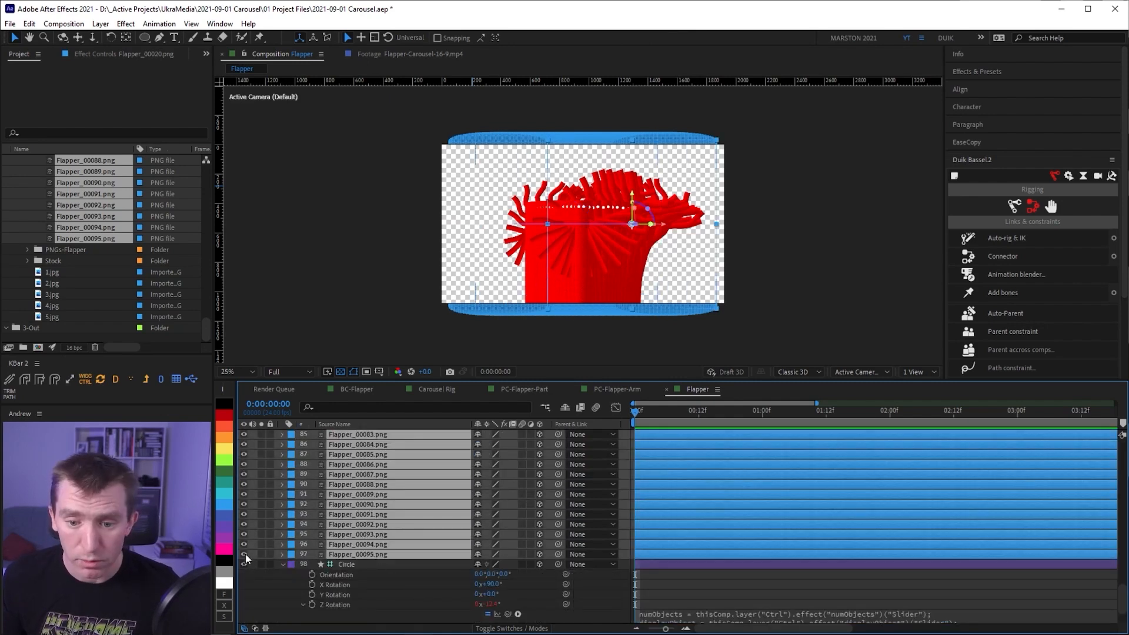
left_click(244, 554)
left_click(478, 554)
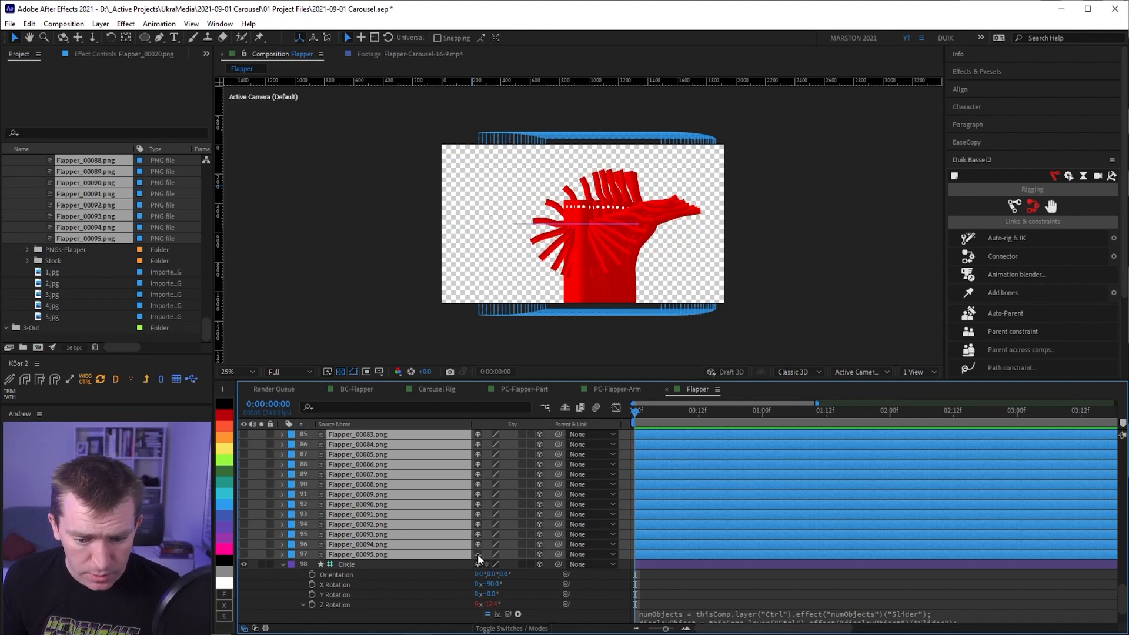
left_click(565, 408)
Enlarge the Circle layer to a scale of 2176% and push it back to a Z position of 7950
left_click(407, 519)
key("s")
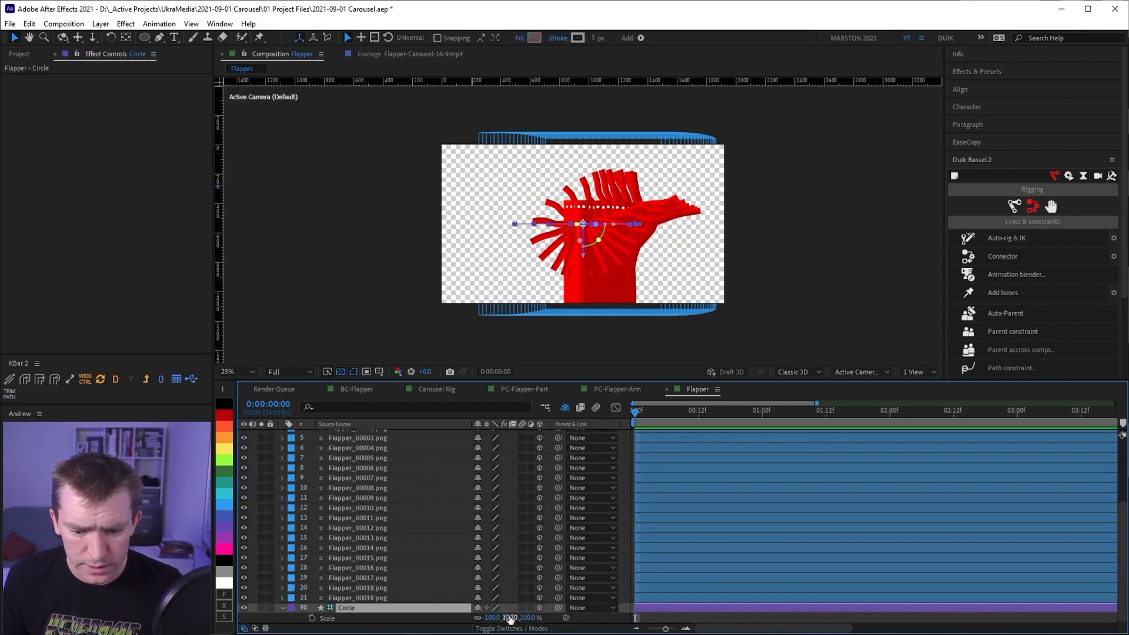
left_click_drag(508, 618, 971, 615)
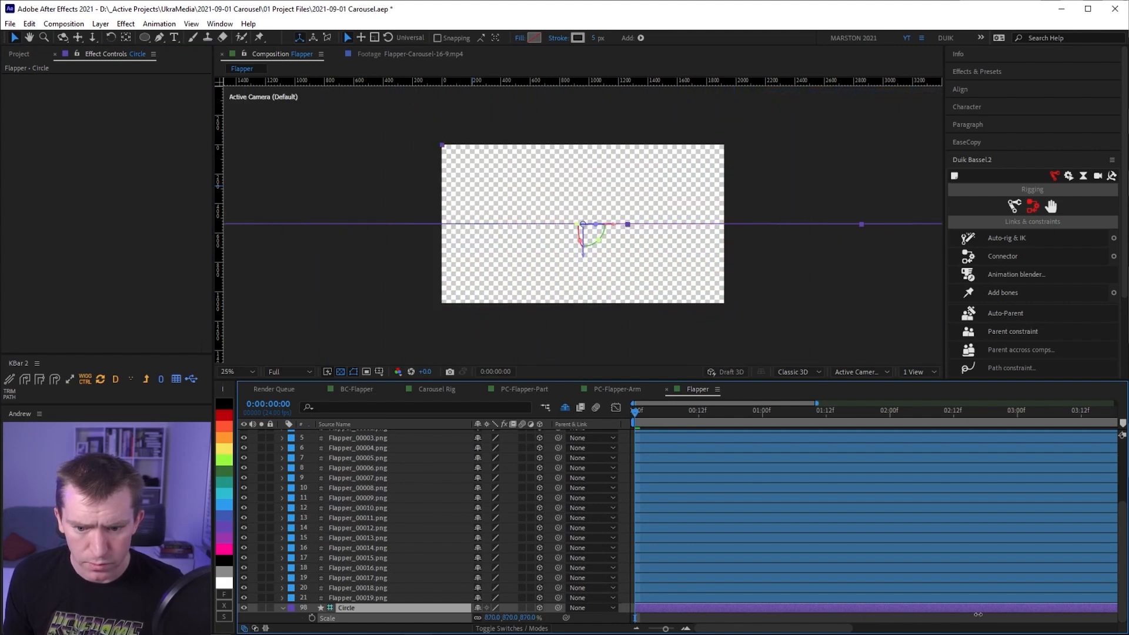
key("p")
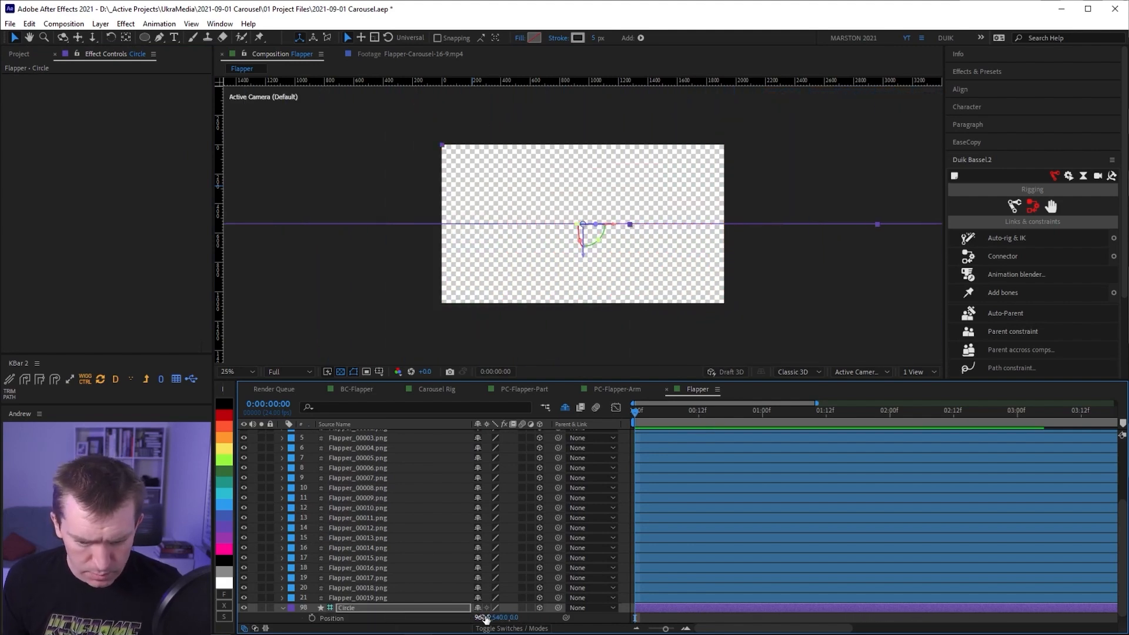
left_click_drag(512, 617, 759, 624)
key("shift+s")
left_click_drag(527, 619, 544, 619)
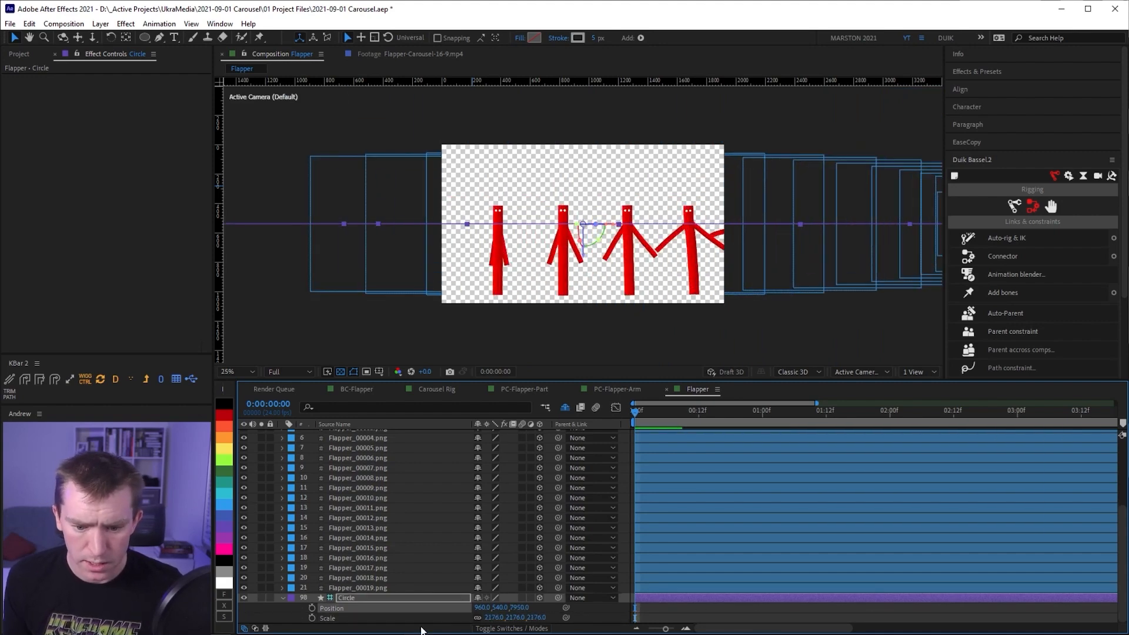
Raise the Circle layer to a Y position of 380, collapse it and deselect everything
key("shift+Up")
key("shift+Up")
key("shift+Up")
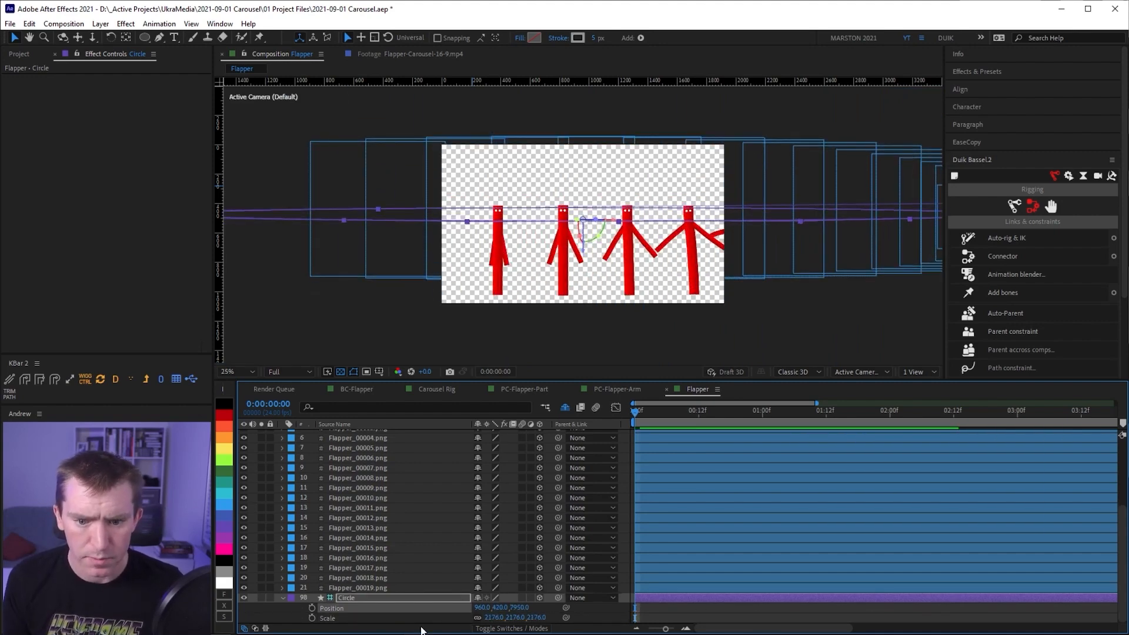
key("shift+Up")
key("shift+Up")
key("shift+Up")
key("shift+Up")
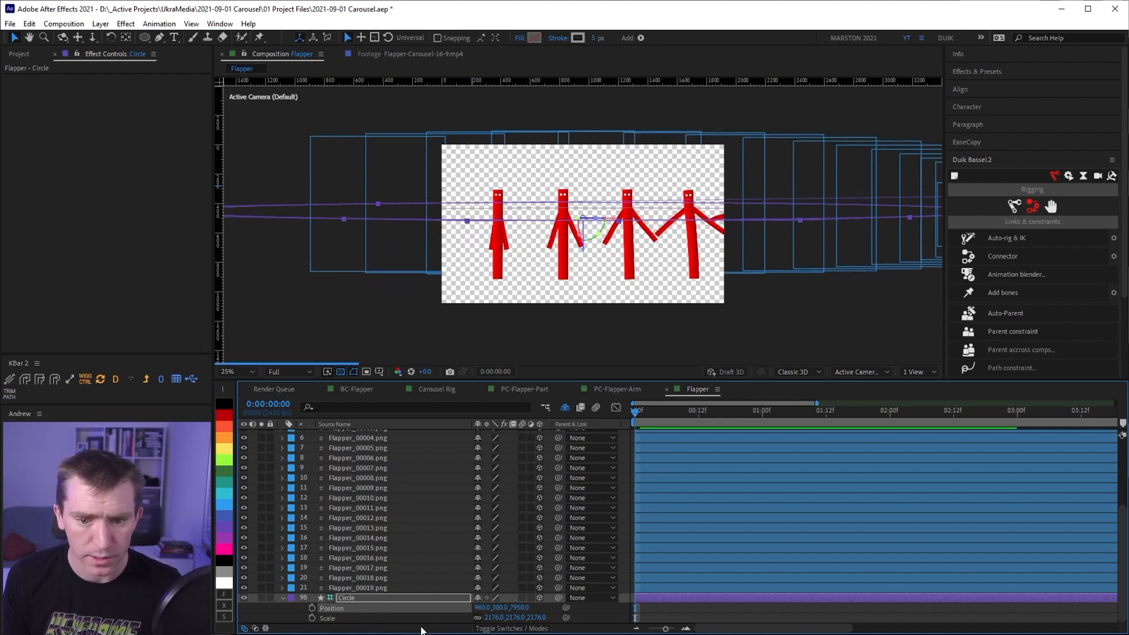
left_click(283, 598)
key("ctrl+shift+a")
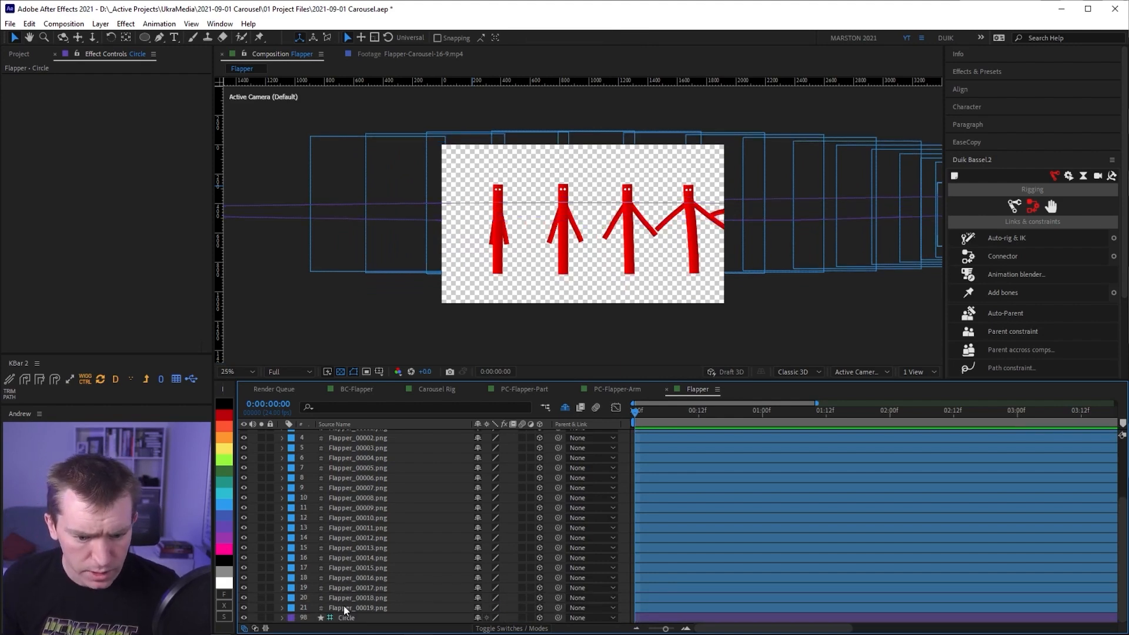
Reveal the shy layers in the timeline and turn visibility back on for all Flapper layers
left_click(292, 498)
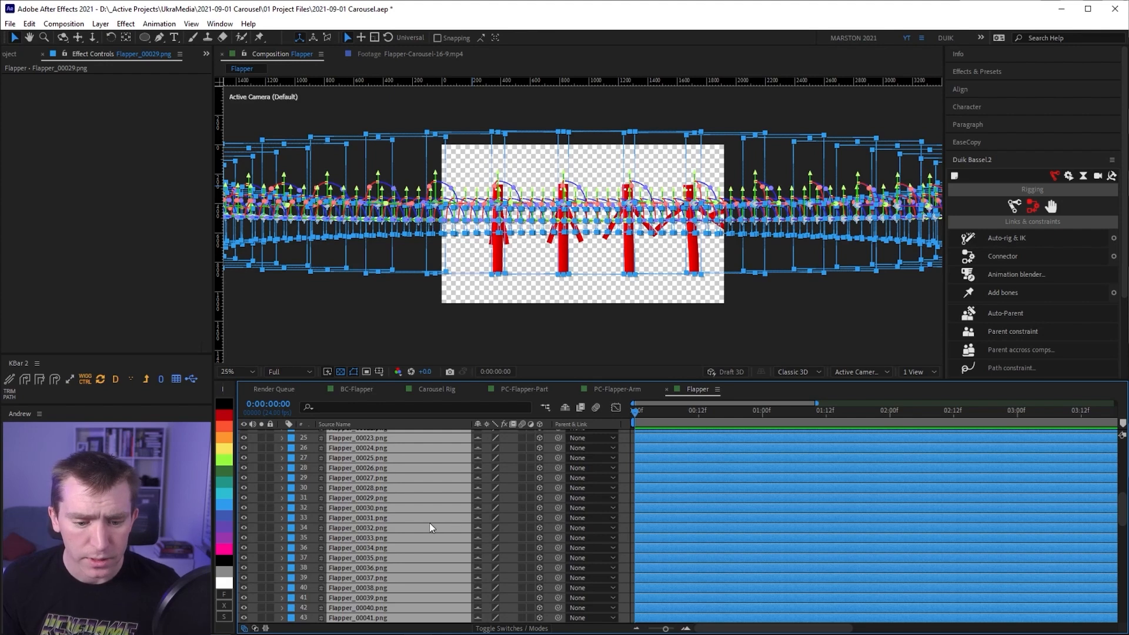
scroll(426, 530, "up", 2)
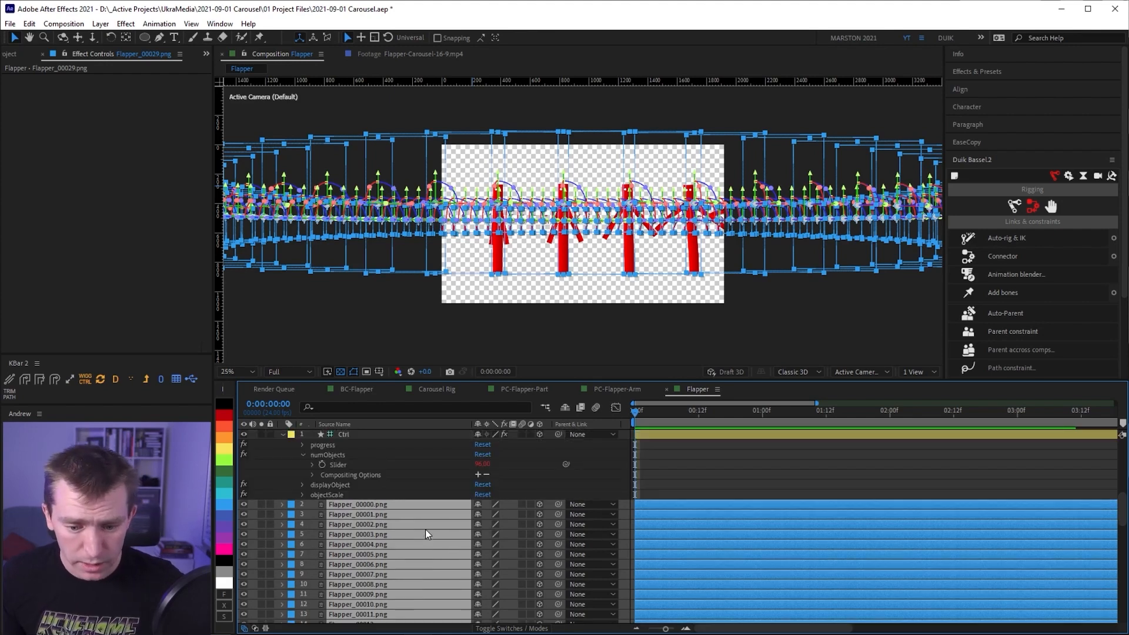
scroll(426, 529, "down", 3)
left_click_drag(1125, 500, 1123, 616)
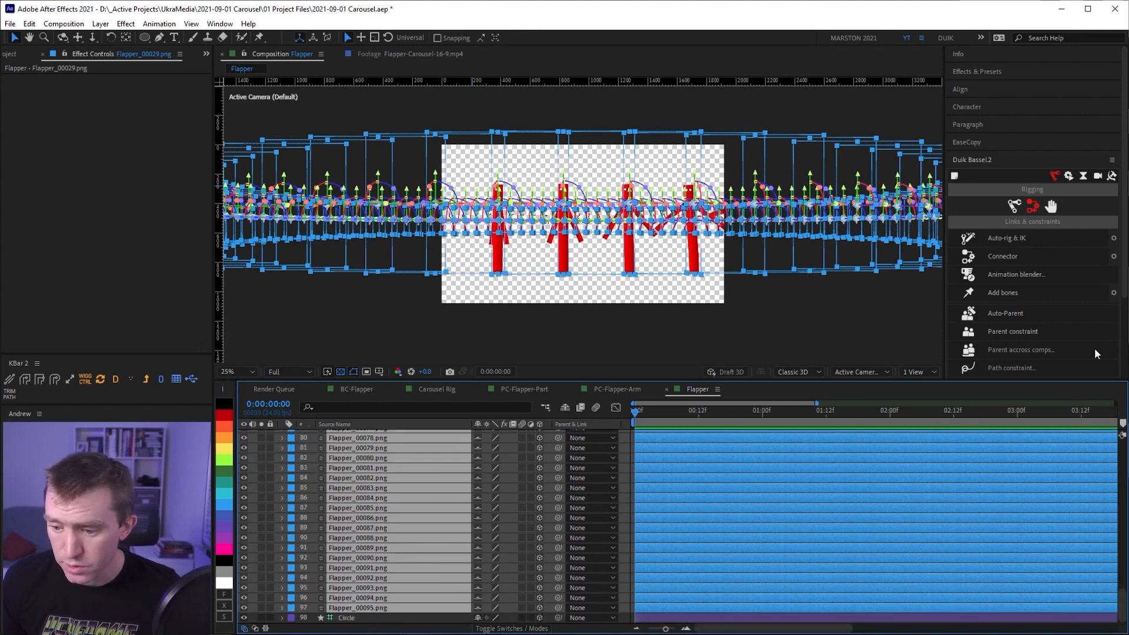
left_click_drag(1095, 354, 1059, 351)
Set the Ctrl layer's displayObject slider to 1 and keyframe it at 0:00:00:00
left_click(346, 465)
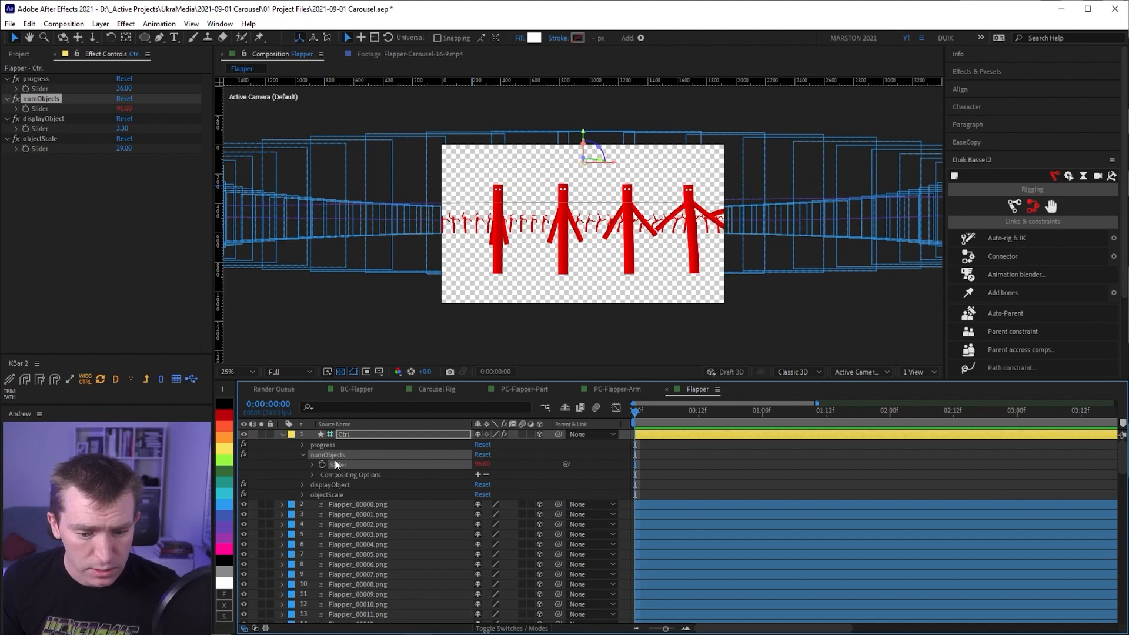
left_click(303, 456)
left_click(321, 465)
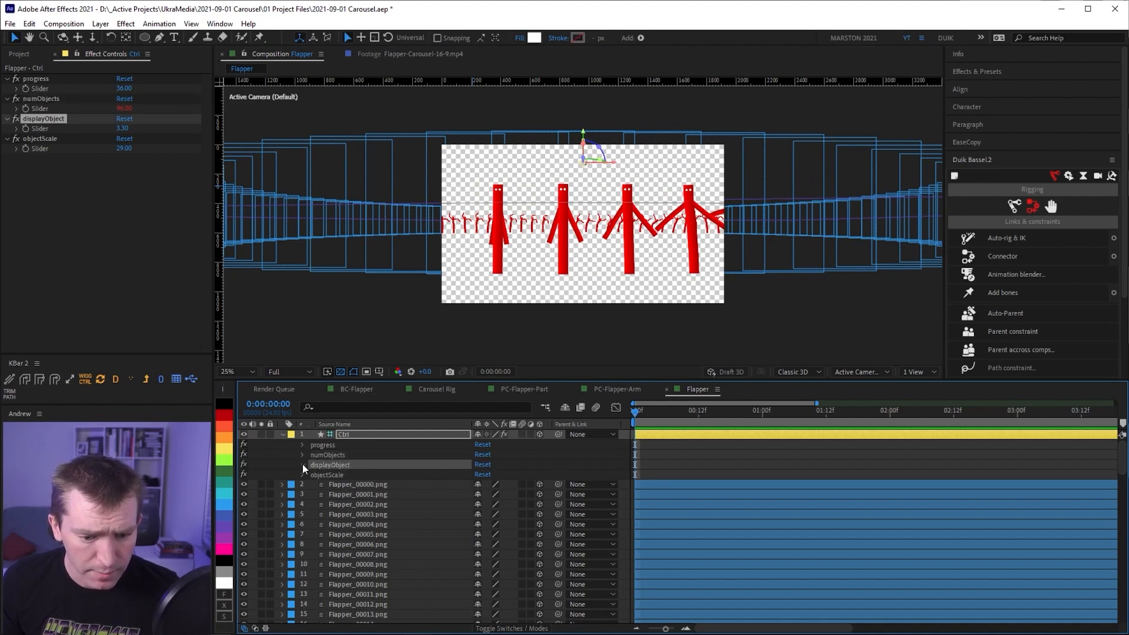
left_click(303, 465)
left_click(480, 474)
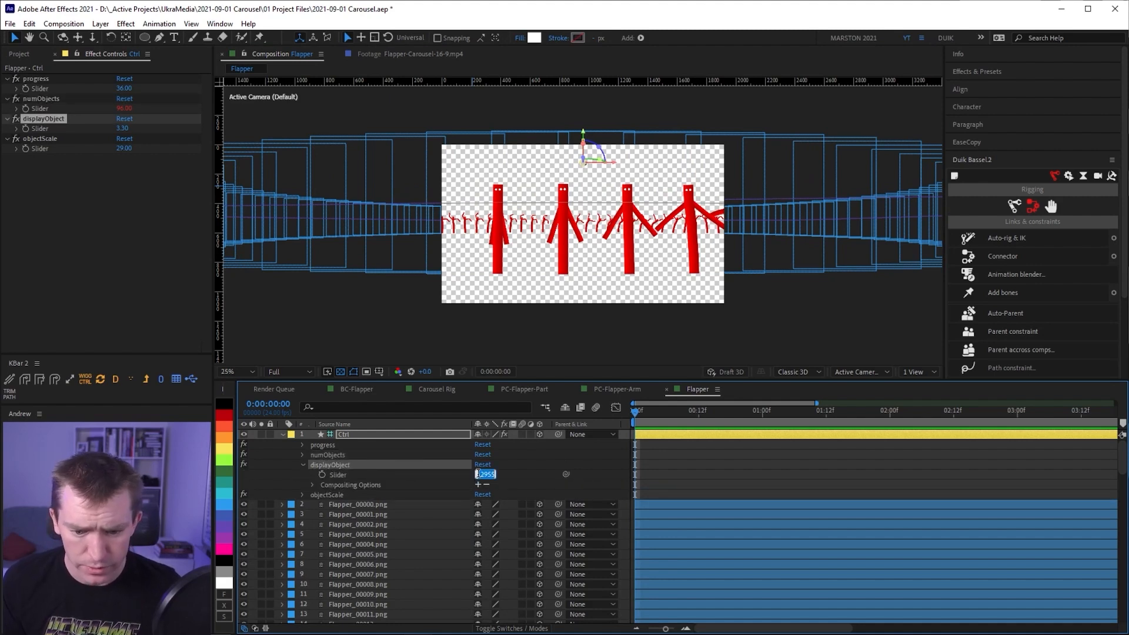
type("1")
key("Return")
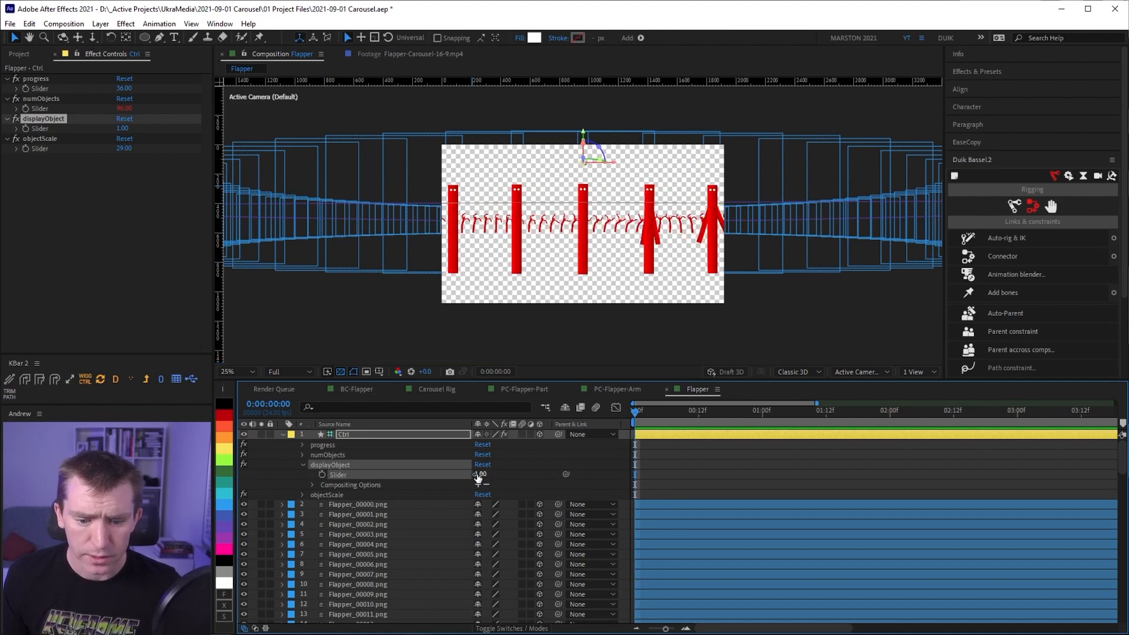
left_click(323, 475)
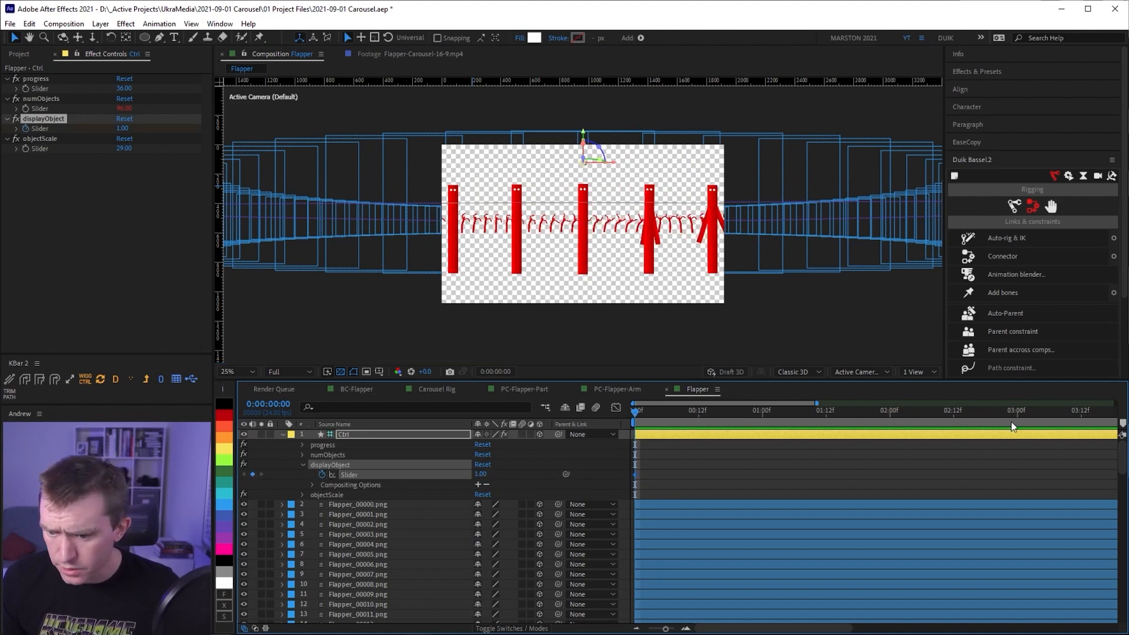
Add a displayObject keyframe with a value of 96 at 0:00:05:00
key("minus")
key("minus")
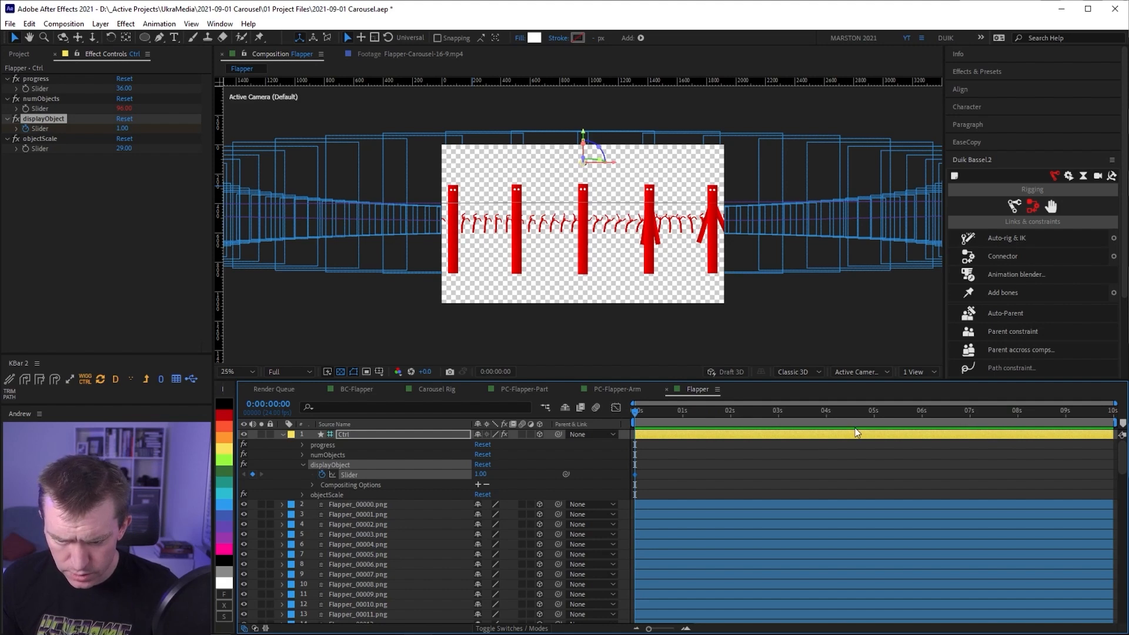
key("equal")
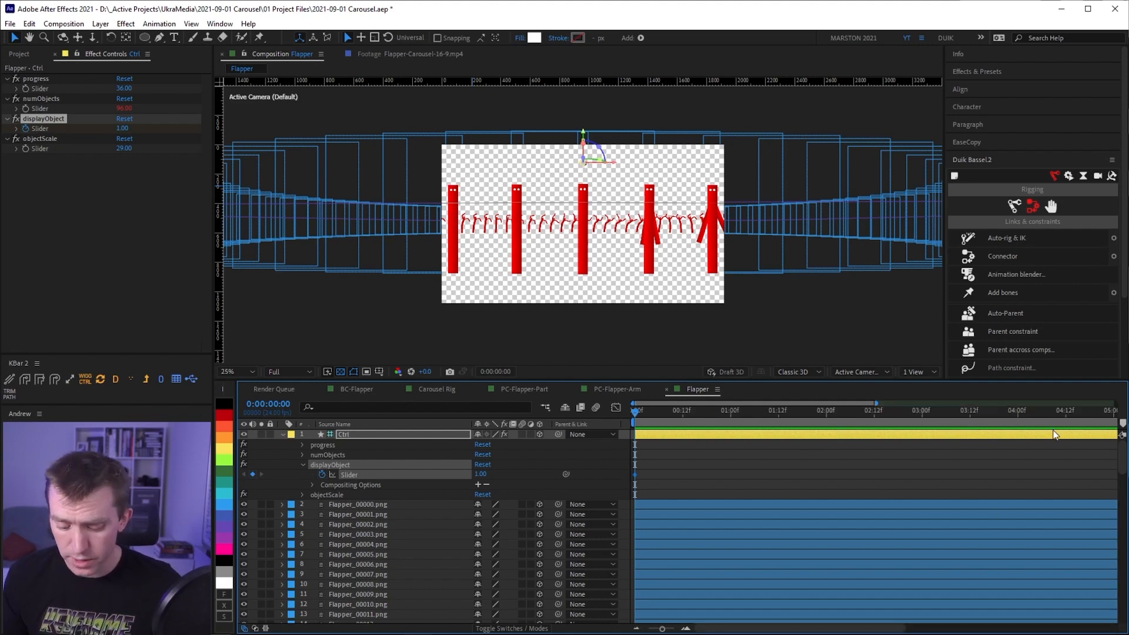
key("minus")
left_click(874, 416)
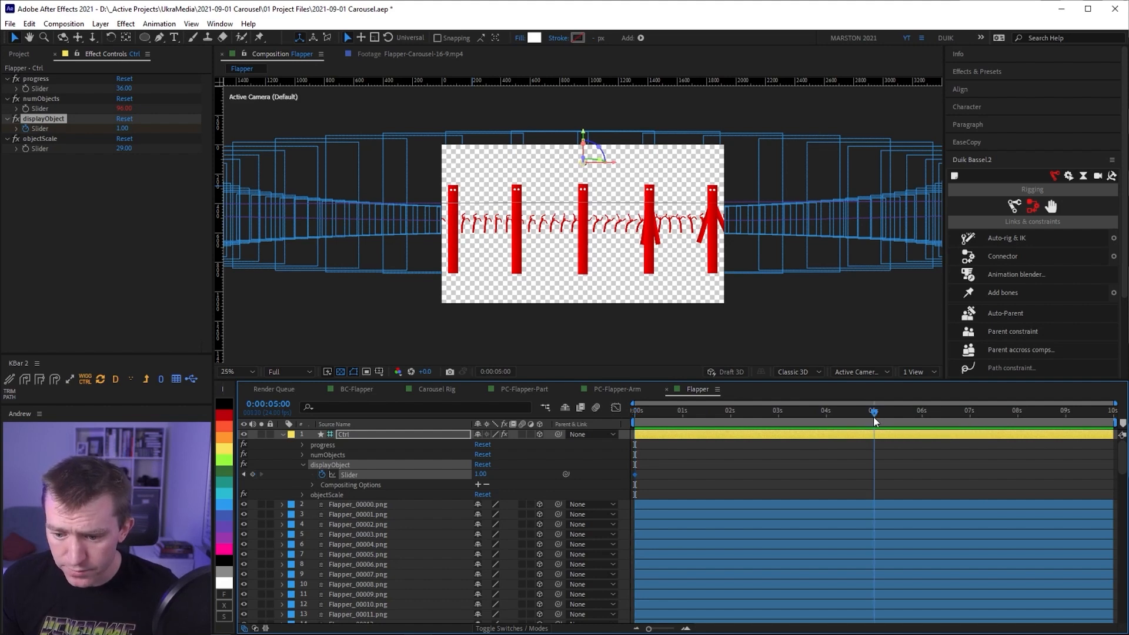
left_click(482, 475)
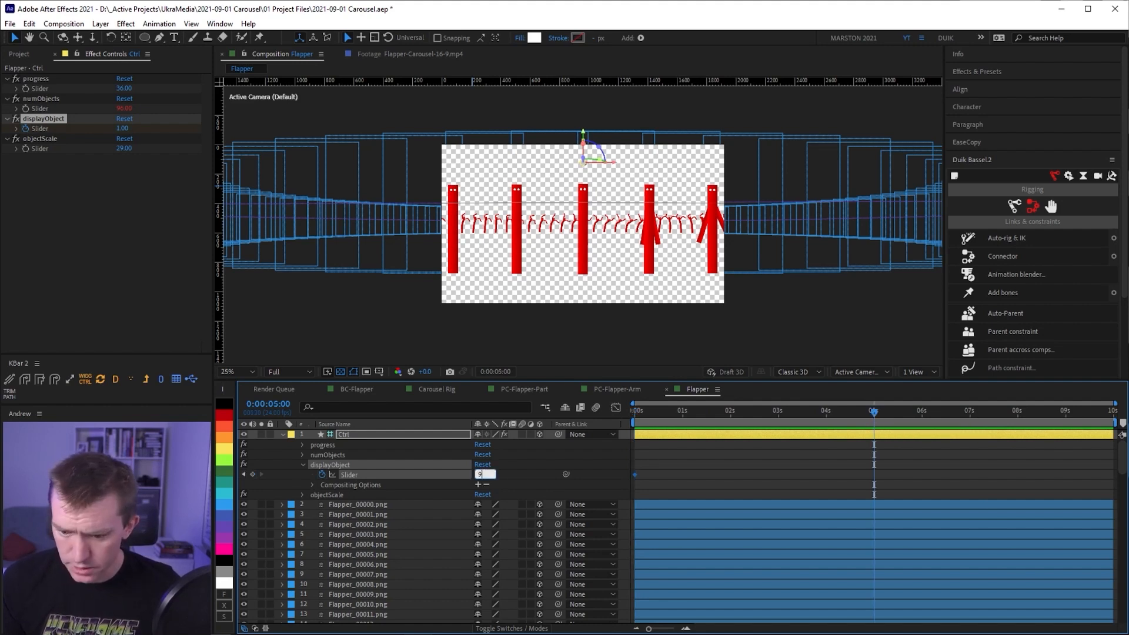
type("96")
key("Return")
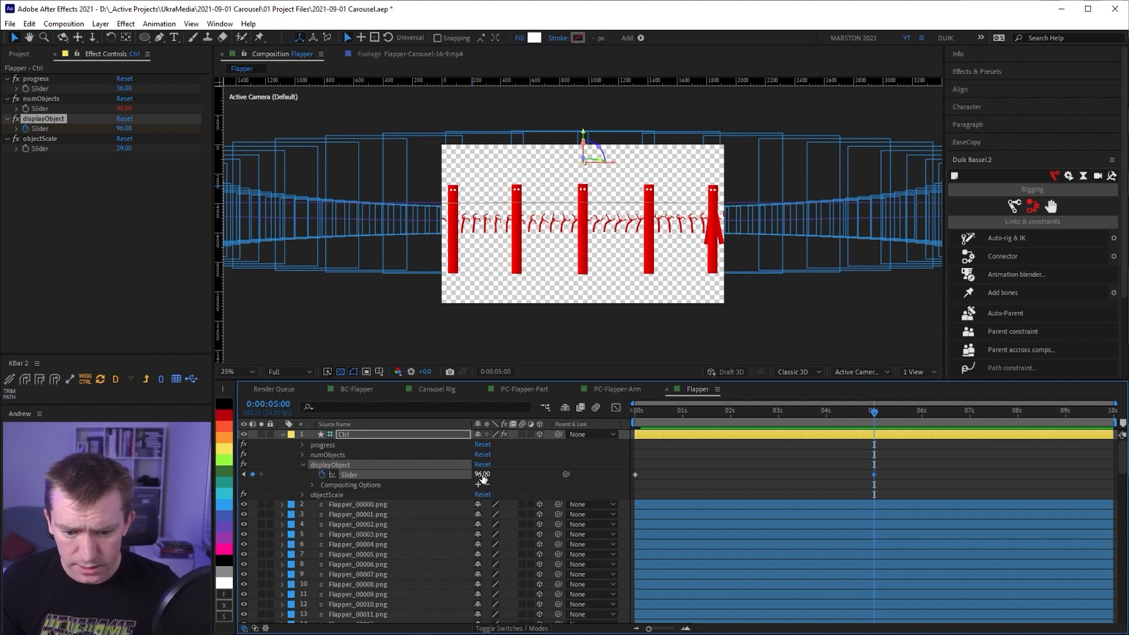
Apply Easy Ease to both displayObject keyframes and end the work area at 0:00:05:00
left_click_drag(885, 469, 607, 486)
key("F9")
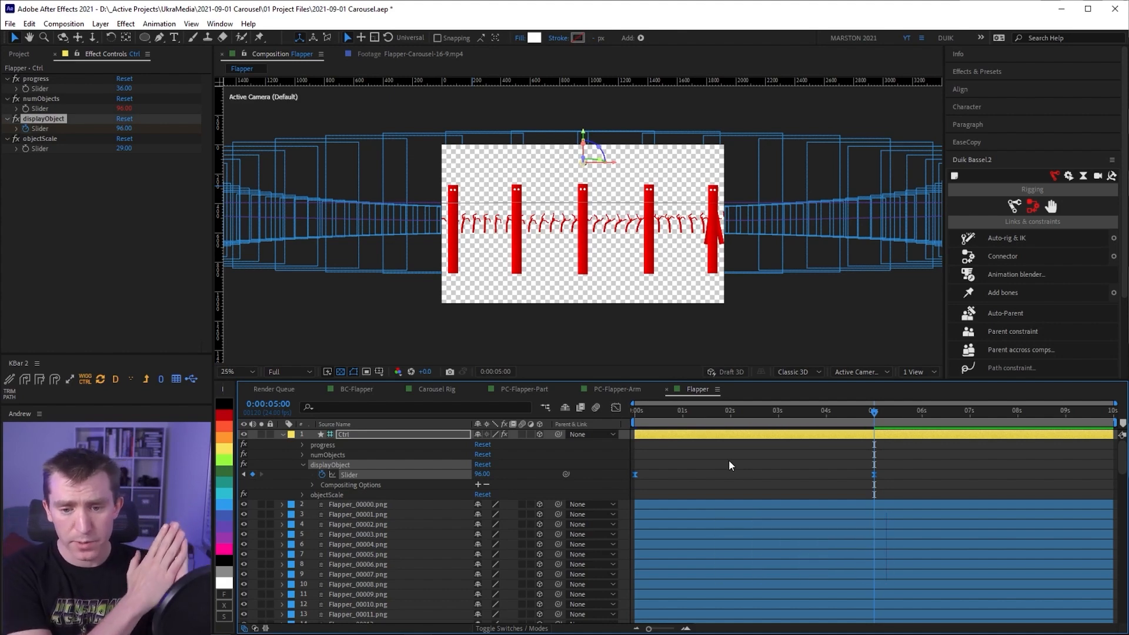
key("n")
key("equal")
key("equal")
key("equal")
key("minus")
key("minus")
left_click_drag(781, 464, 1013, 467)
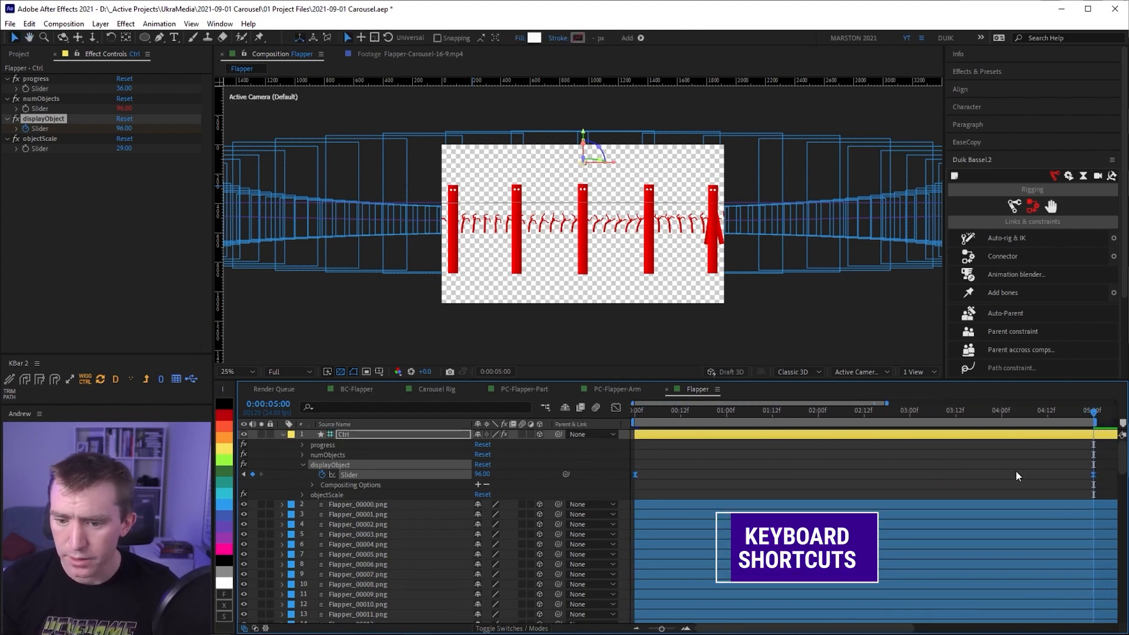
Preview the Flapper carousel rotation and collapse the Ctrl layer's properties
key("space")
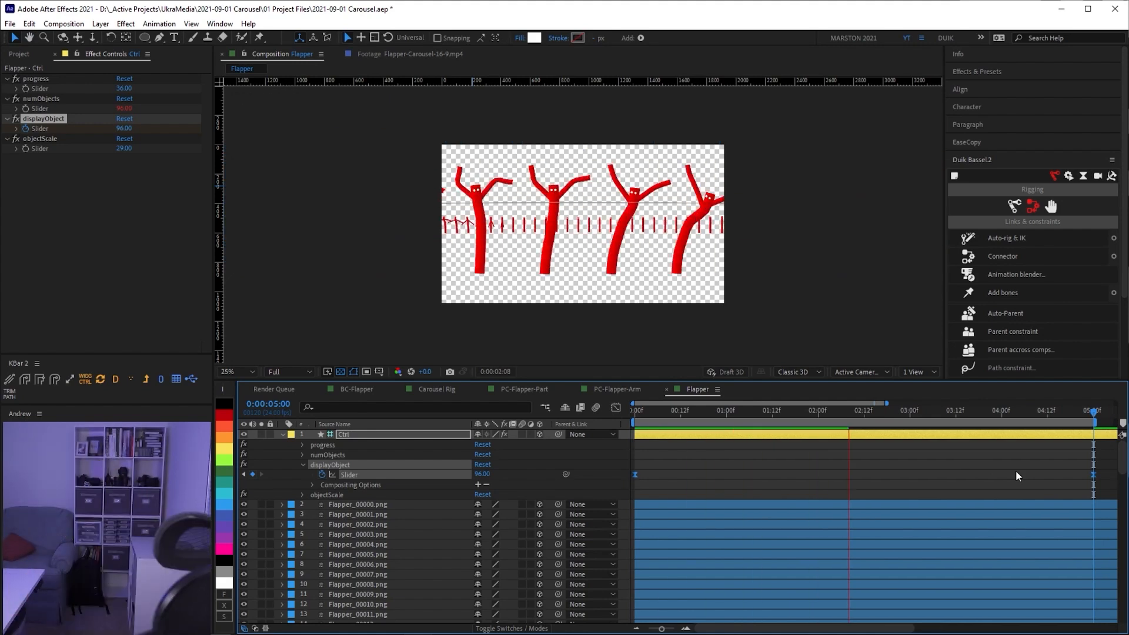
key("u")
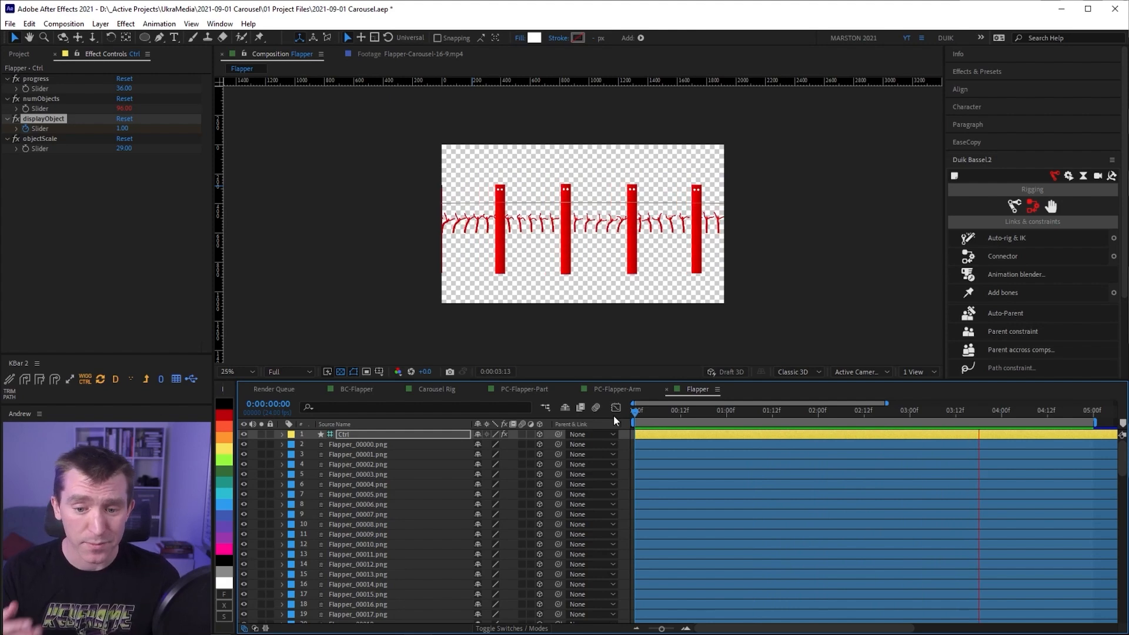
key("space")
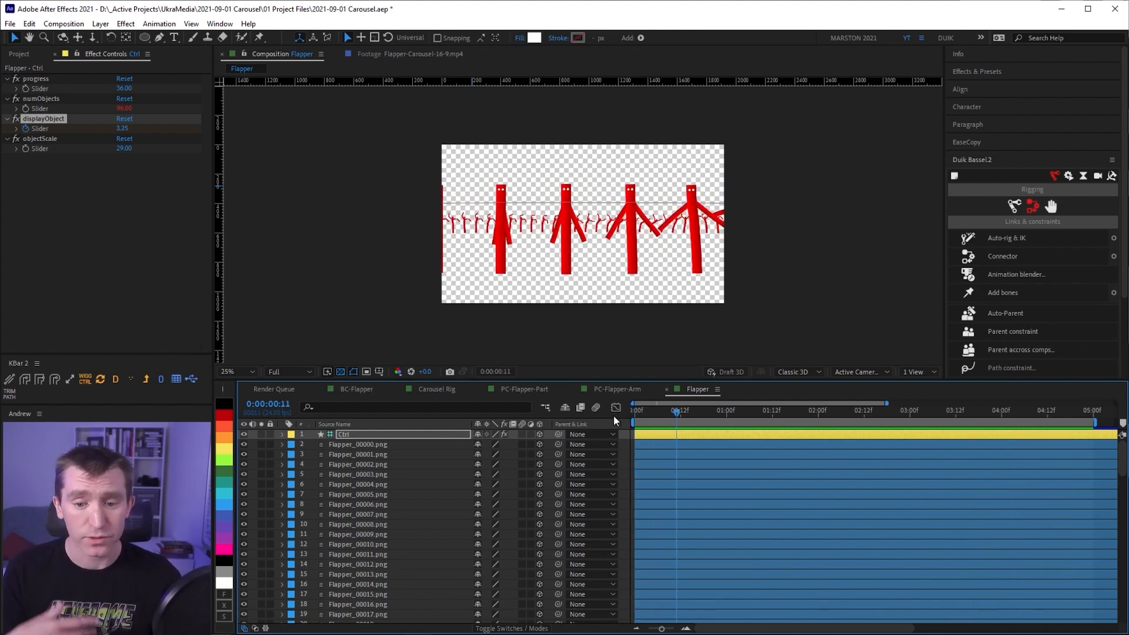